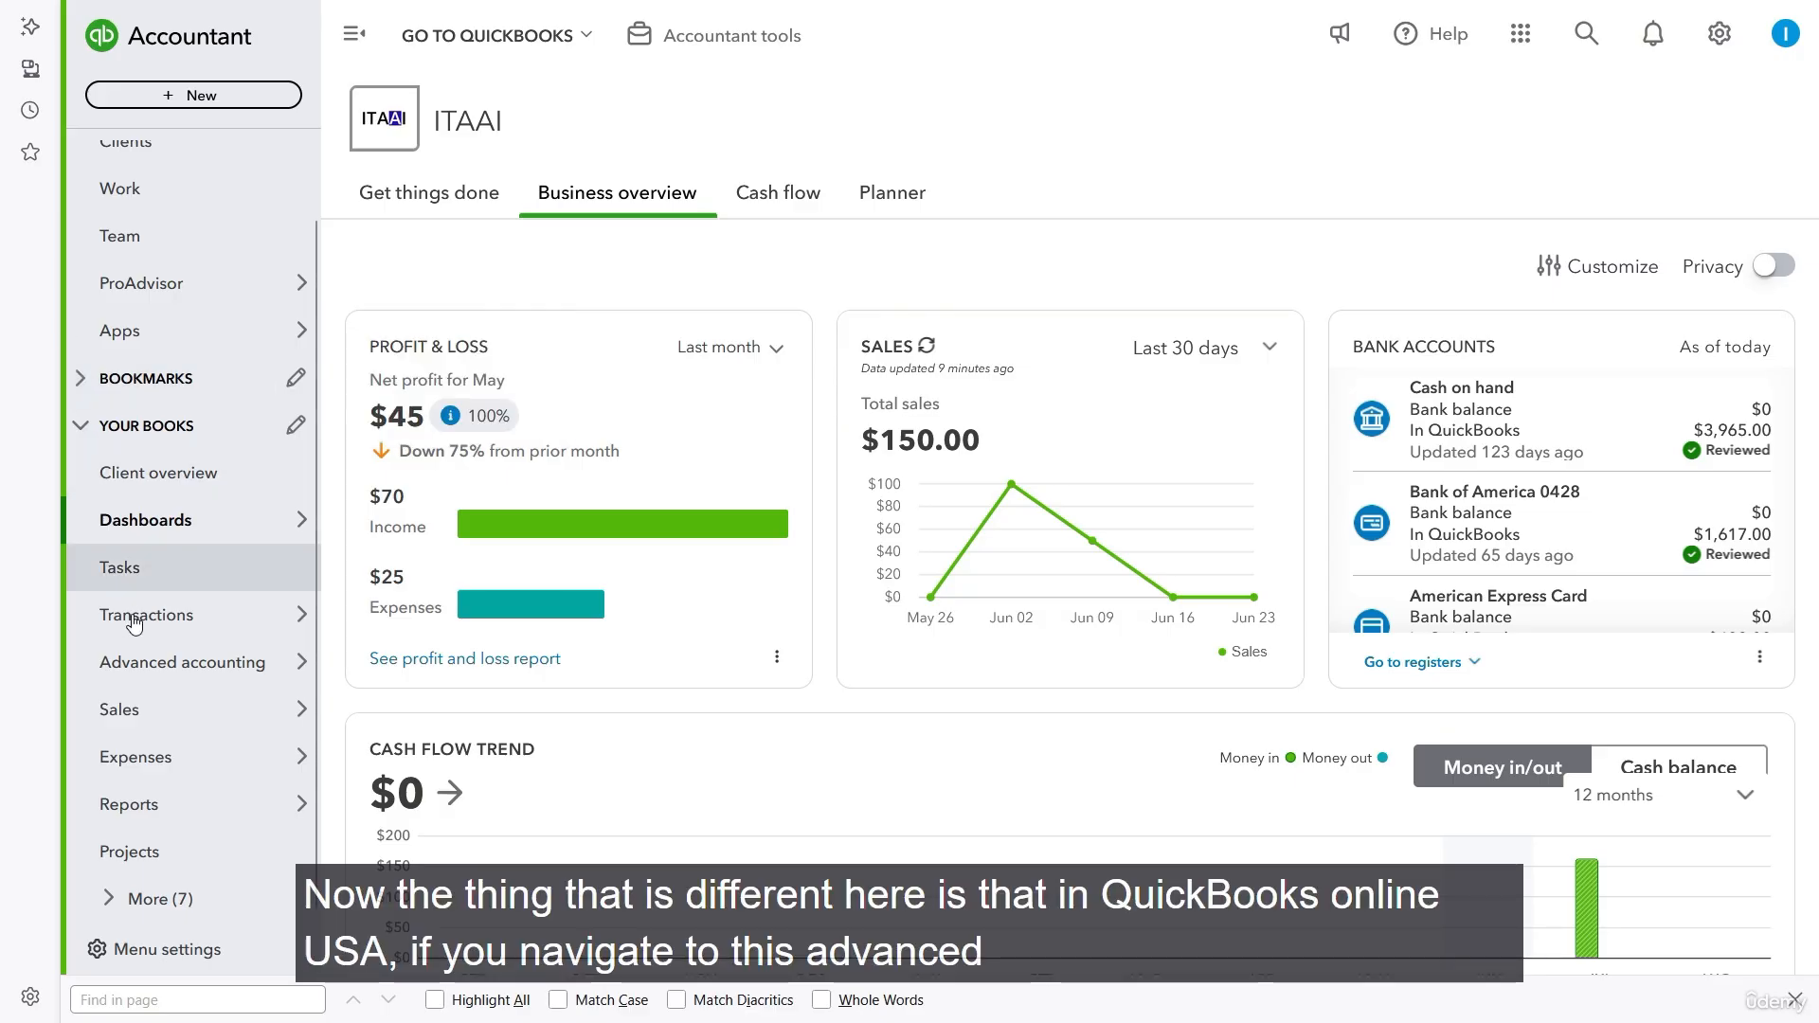
# - View the Fixed assets list under advanced accounting and go to the Chart of accounts
pyautogui.moveTo(171, 665)
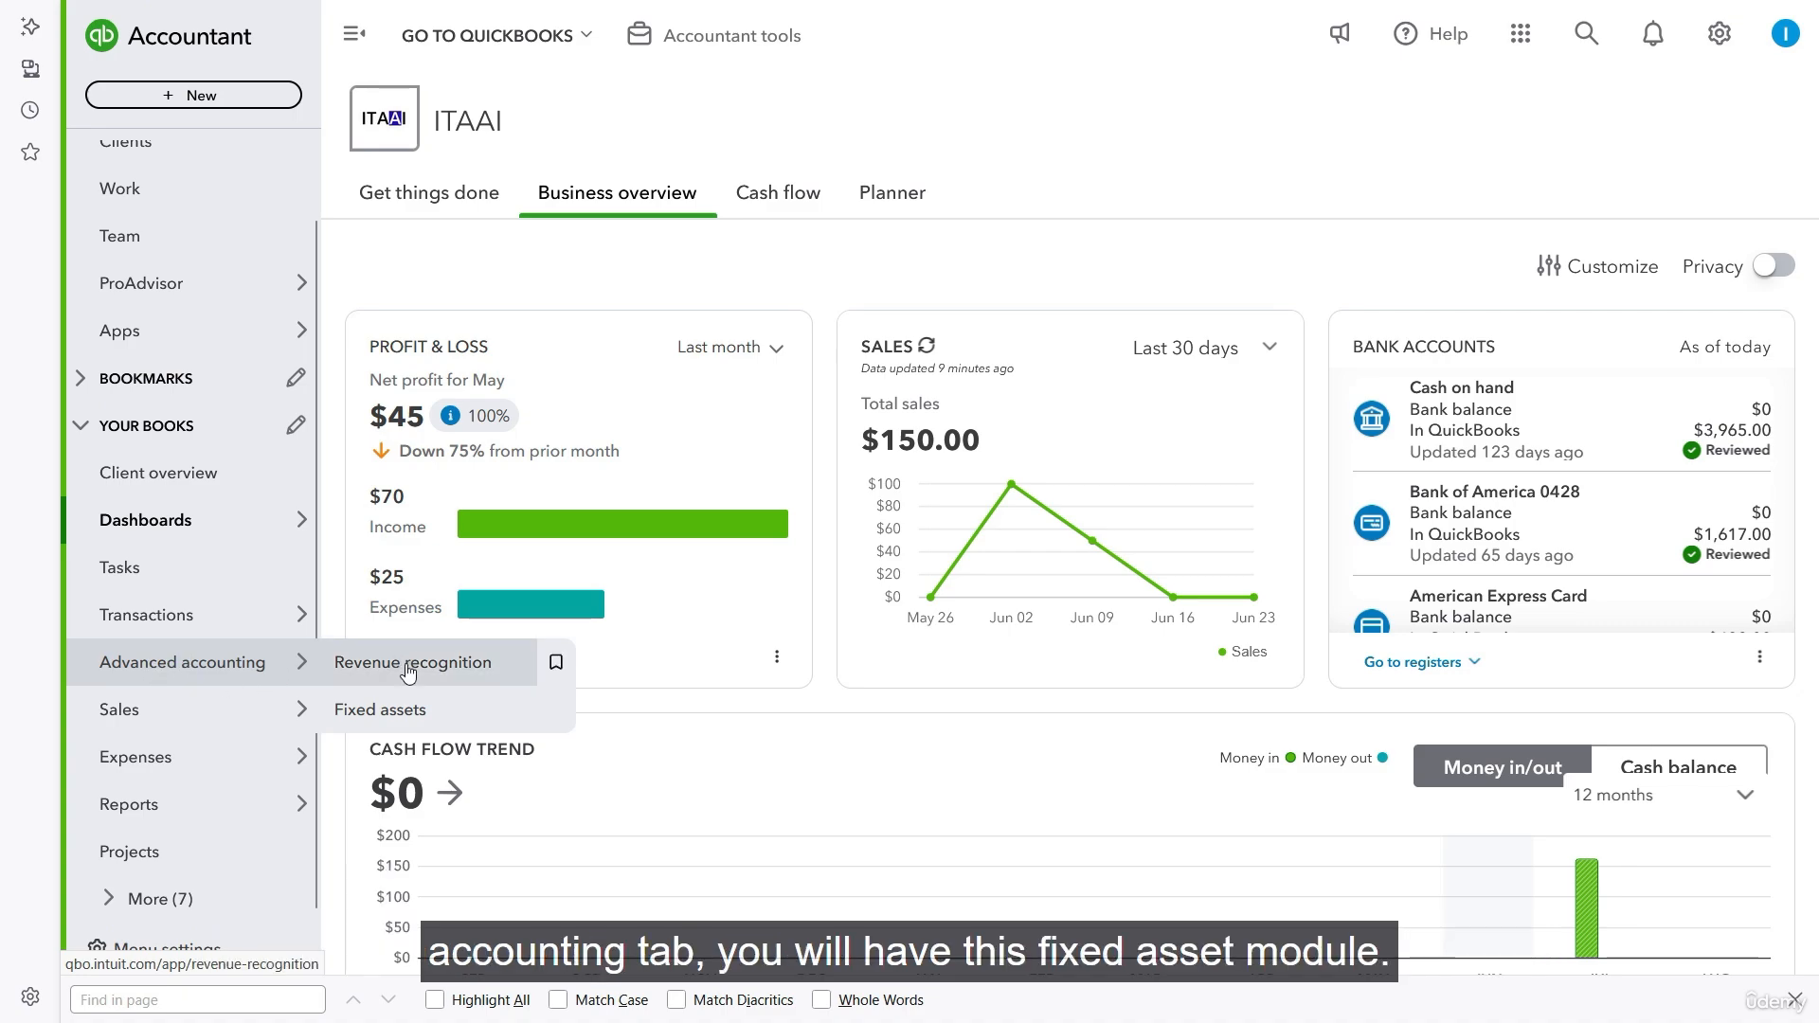
pyautogui.click(429, 717)
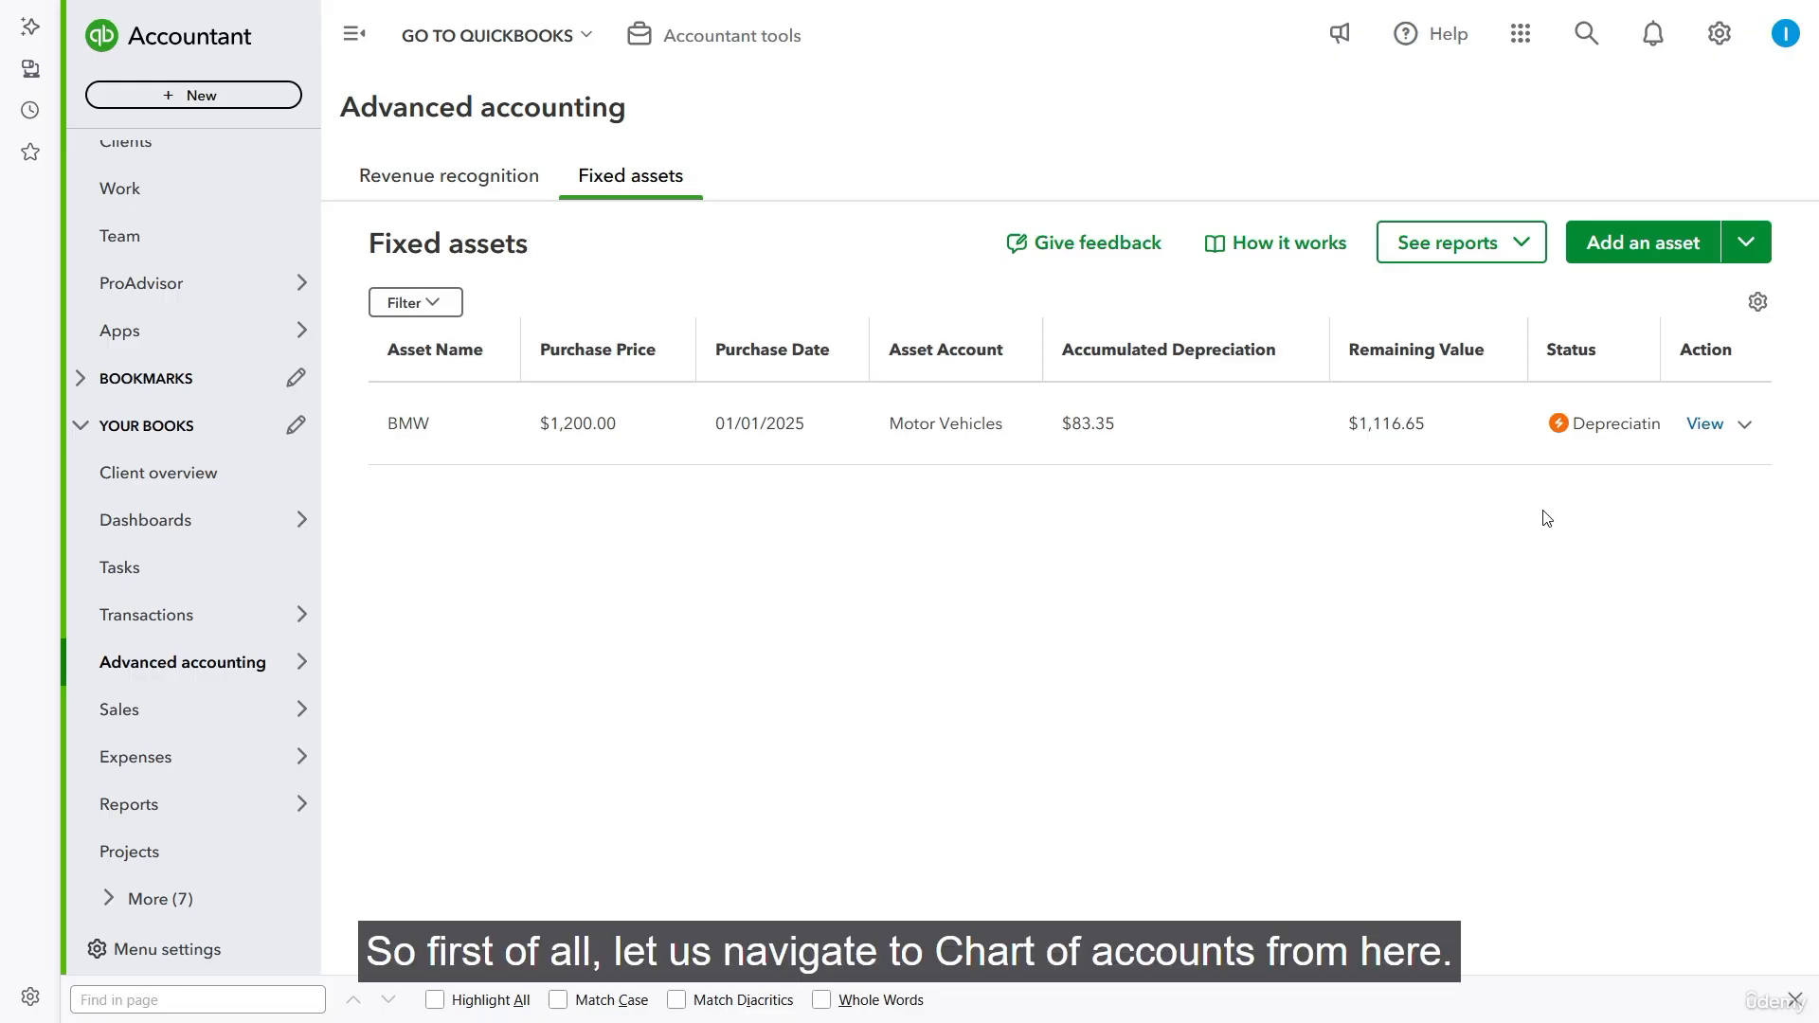
pyautogui.moveTo(244, 611)
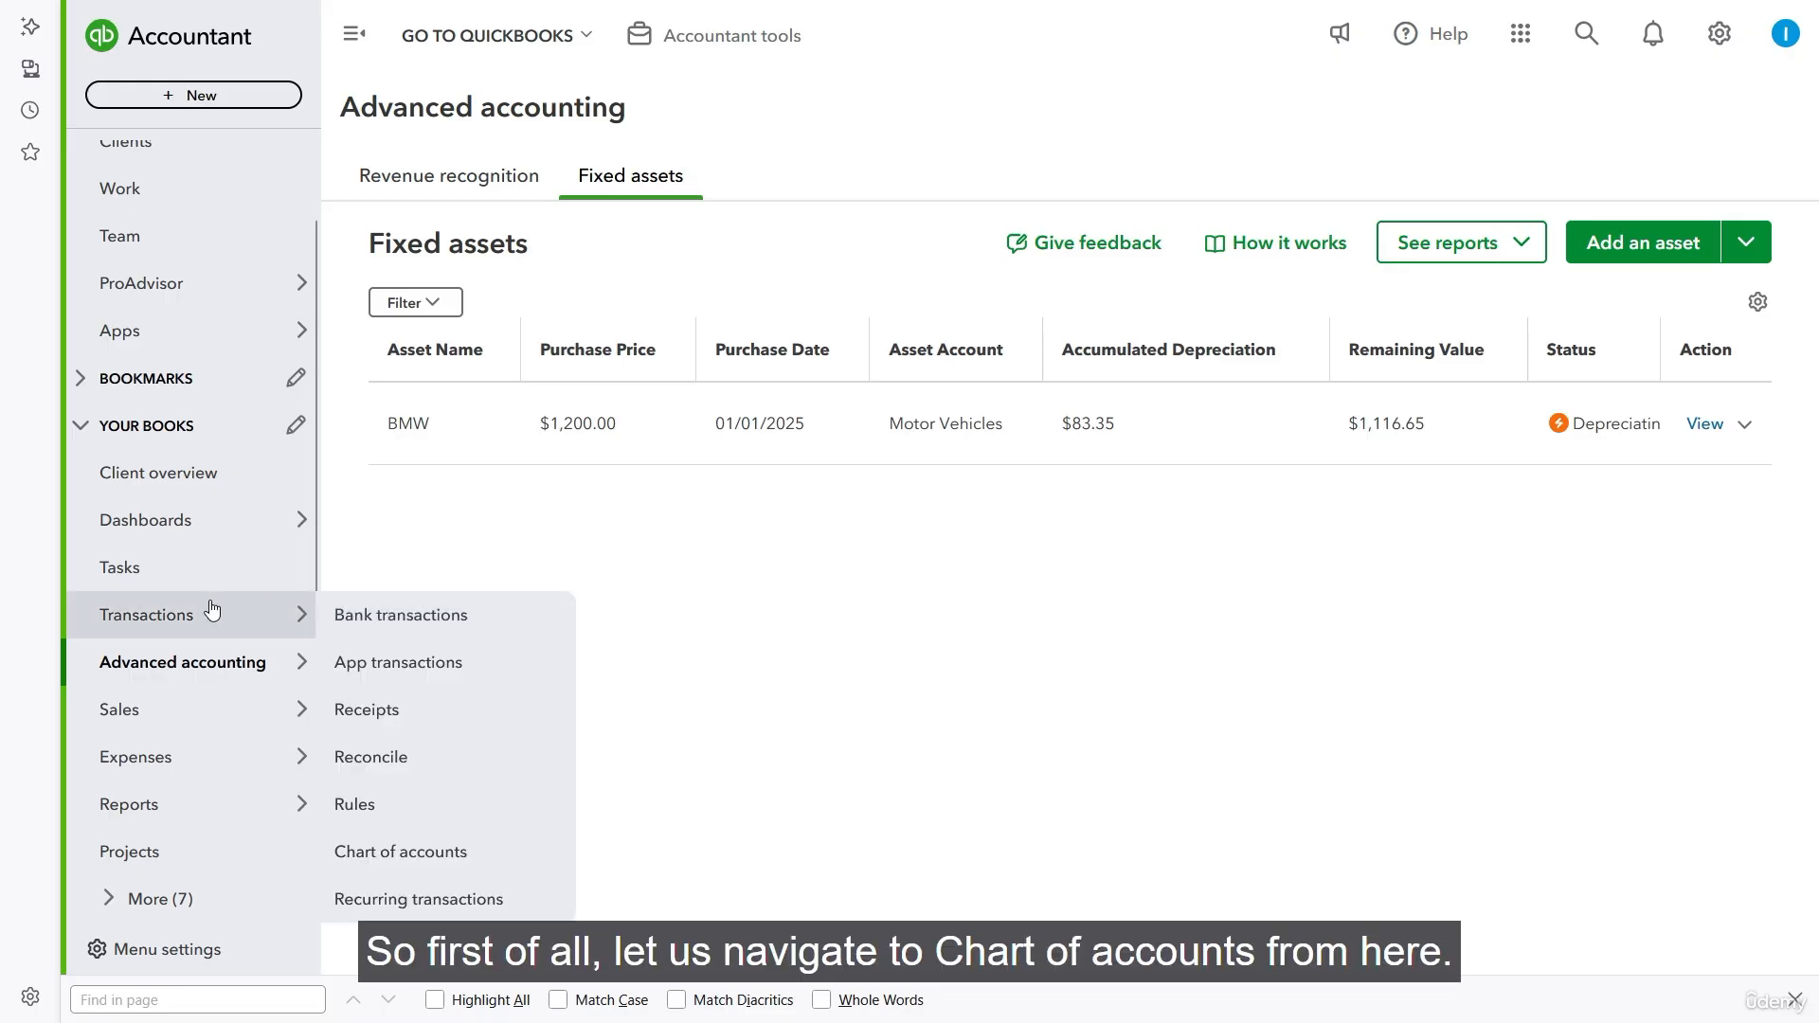
pyautogui.click(420, 852)
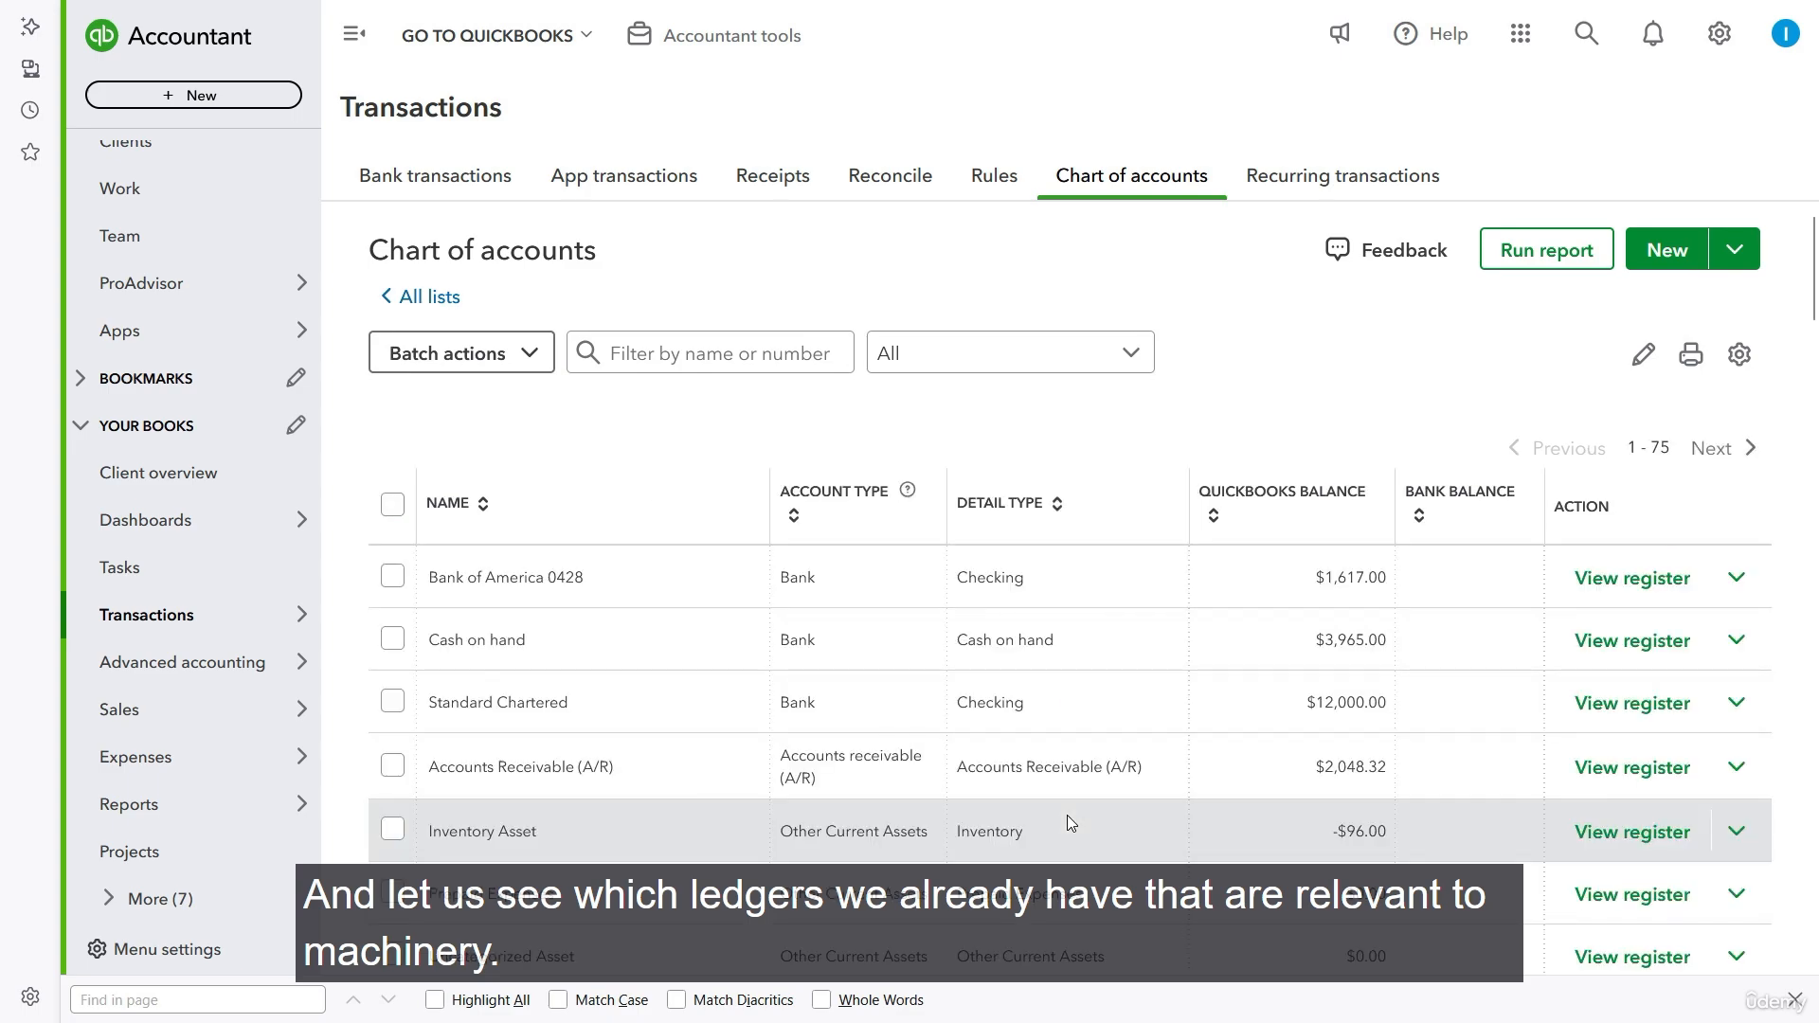
# - Filter the chart of accounts by name for "machiner" and clear the filter again
pyautogui.click(794, 359)
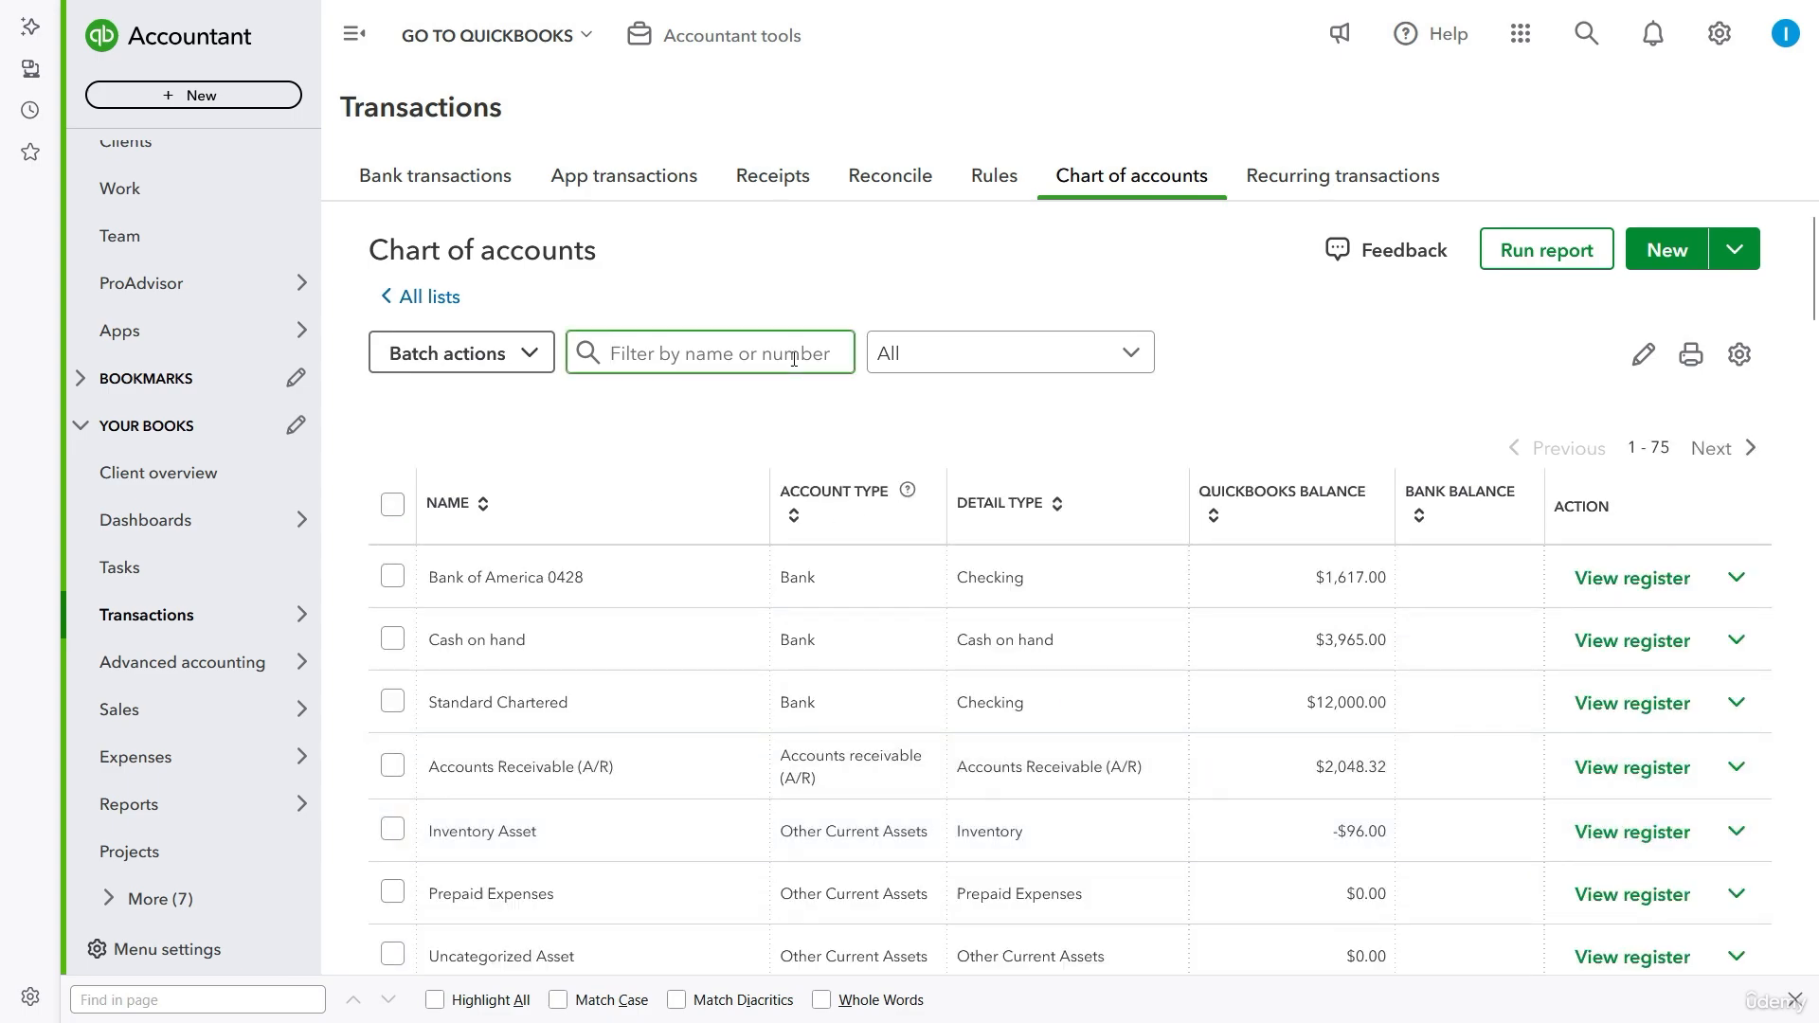
pyautogui.write('machi')
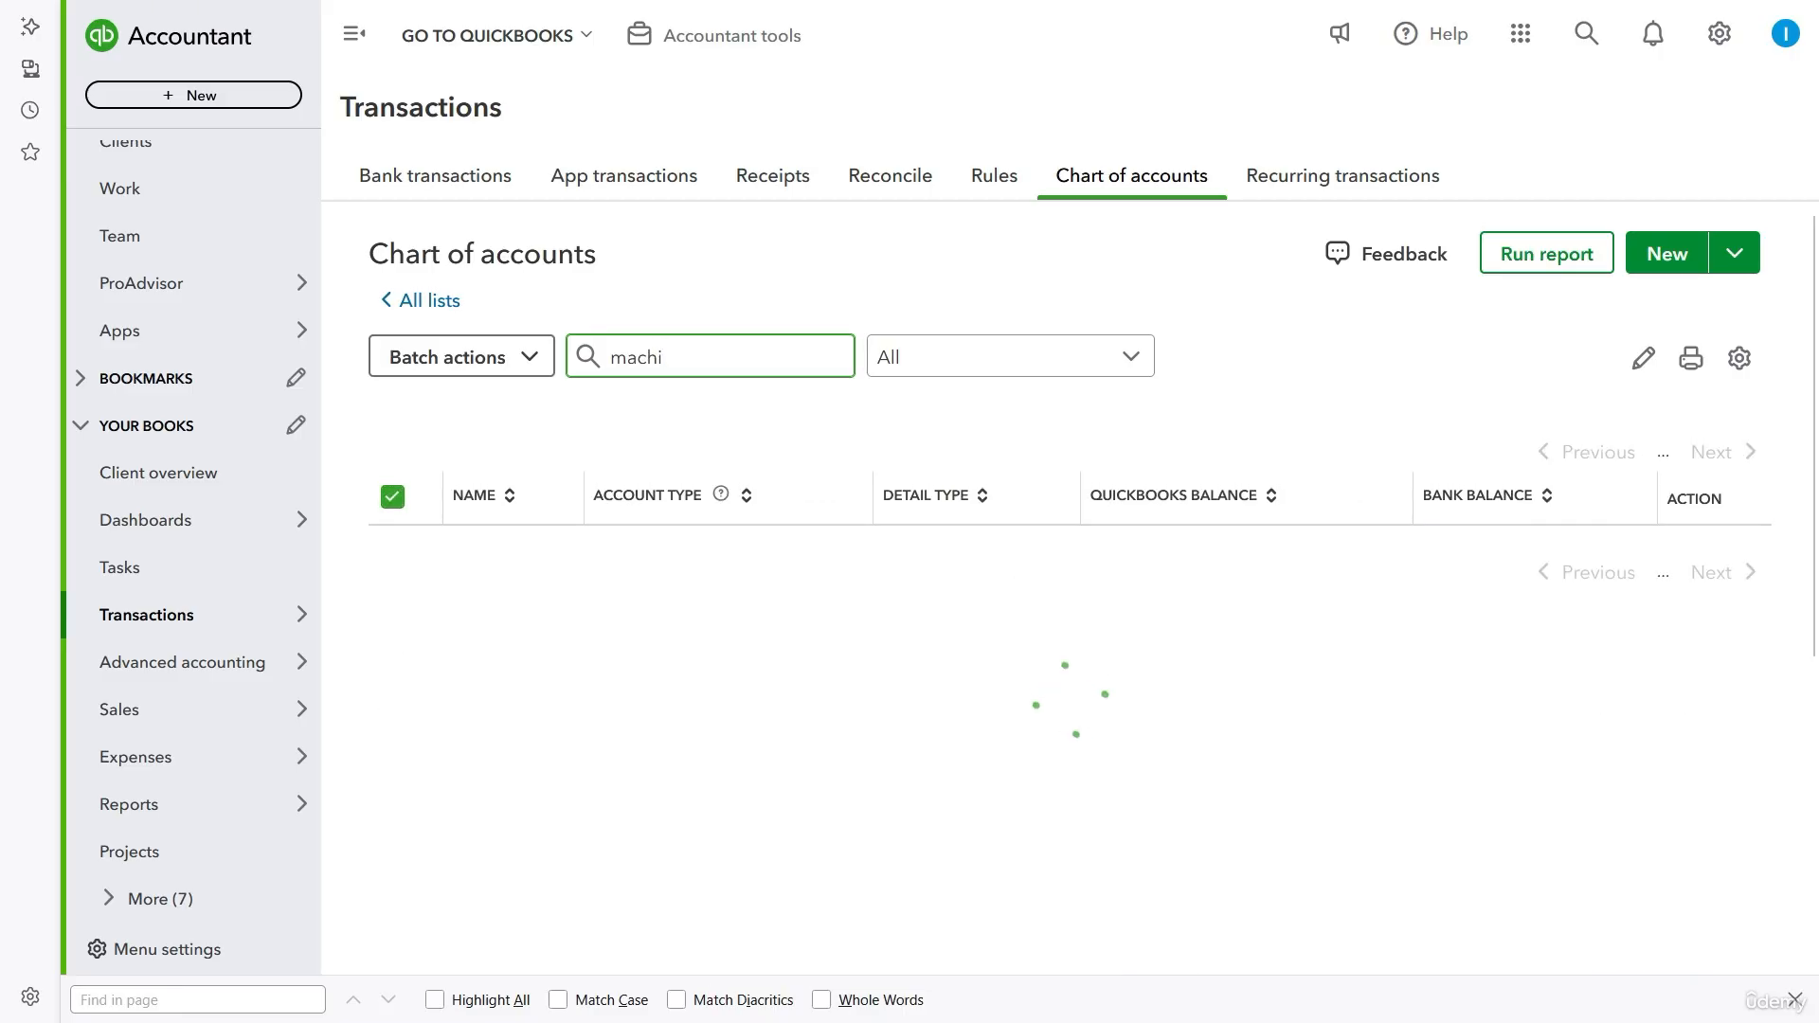
pyautogui.write('ner')
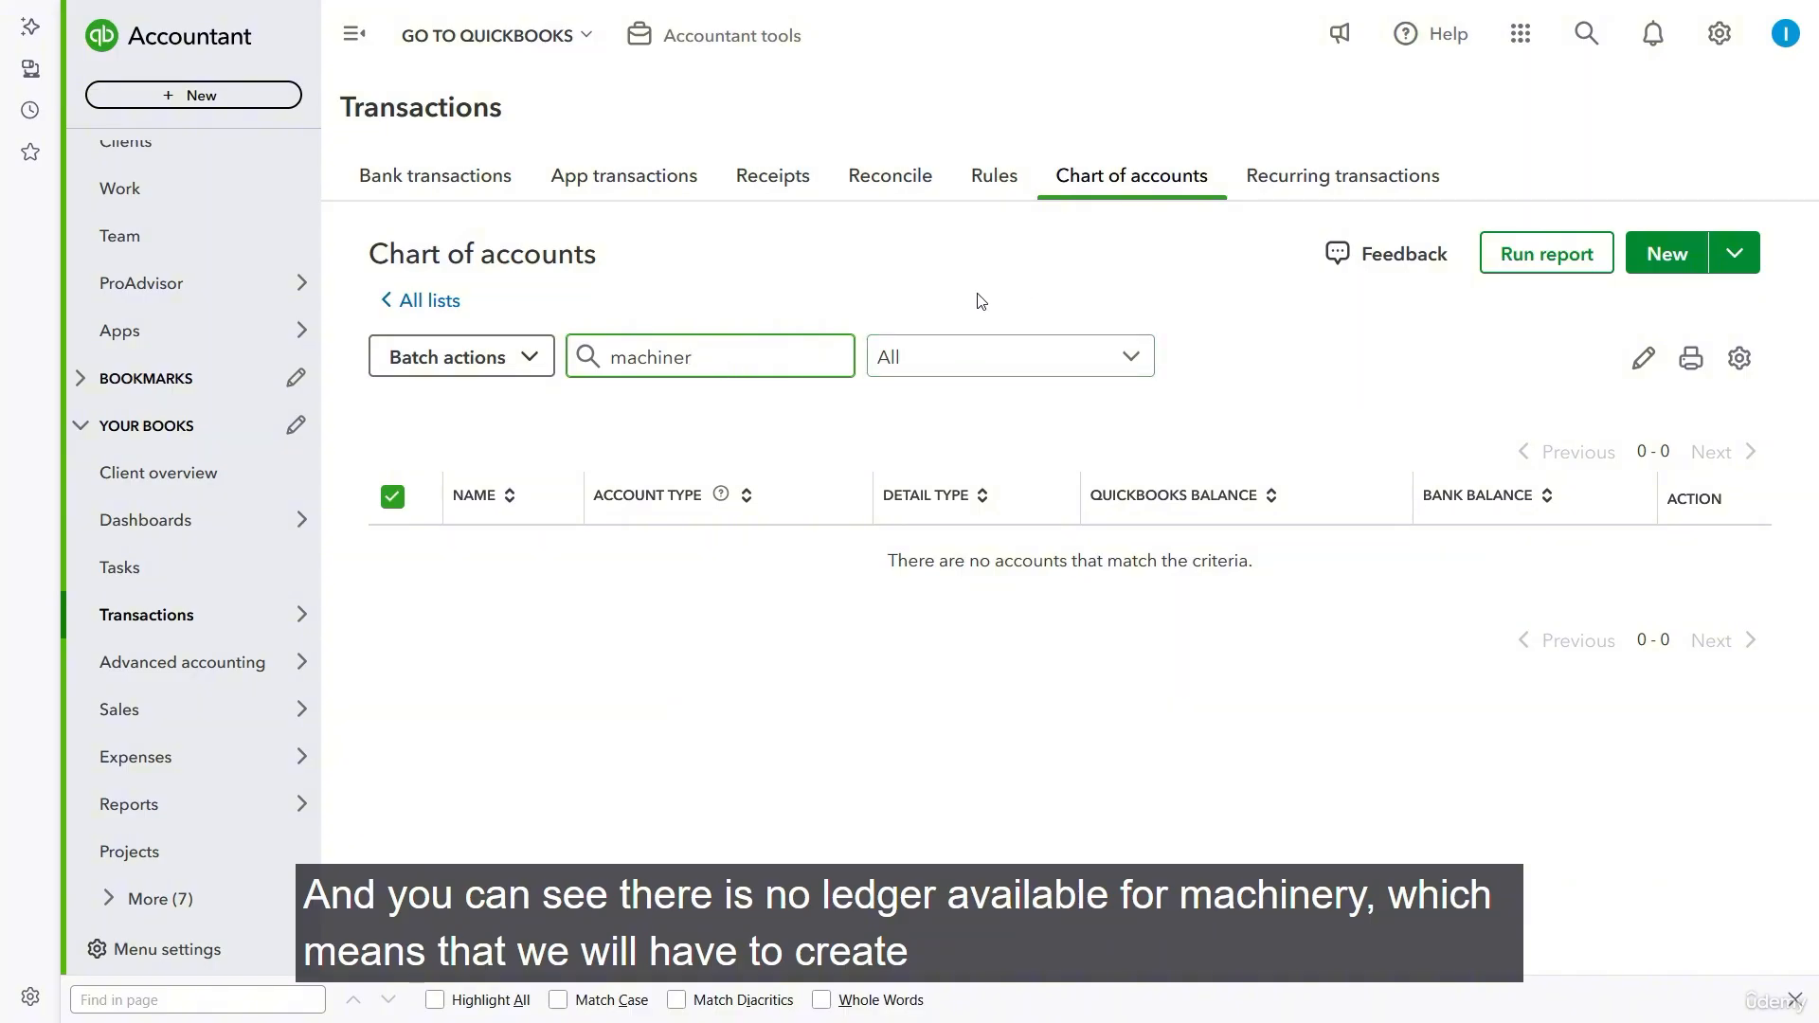
pyautogui.press('BackSpace')
pyautogui.press('BackSpace')
pyautogui.press('BackSpace')
pyautogui.press('BackSpace')
pyautogui.press('BackSpace')
pyautogui.press('BackSpace')
pyautogui.press('BackSpace')
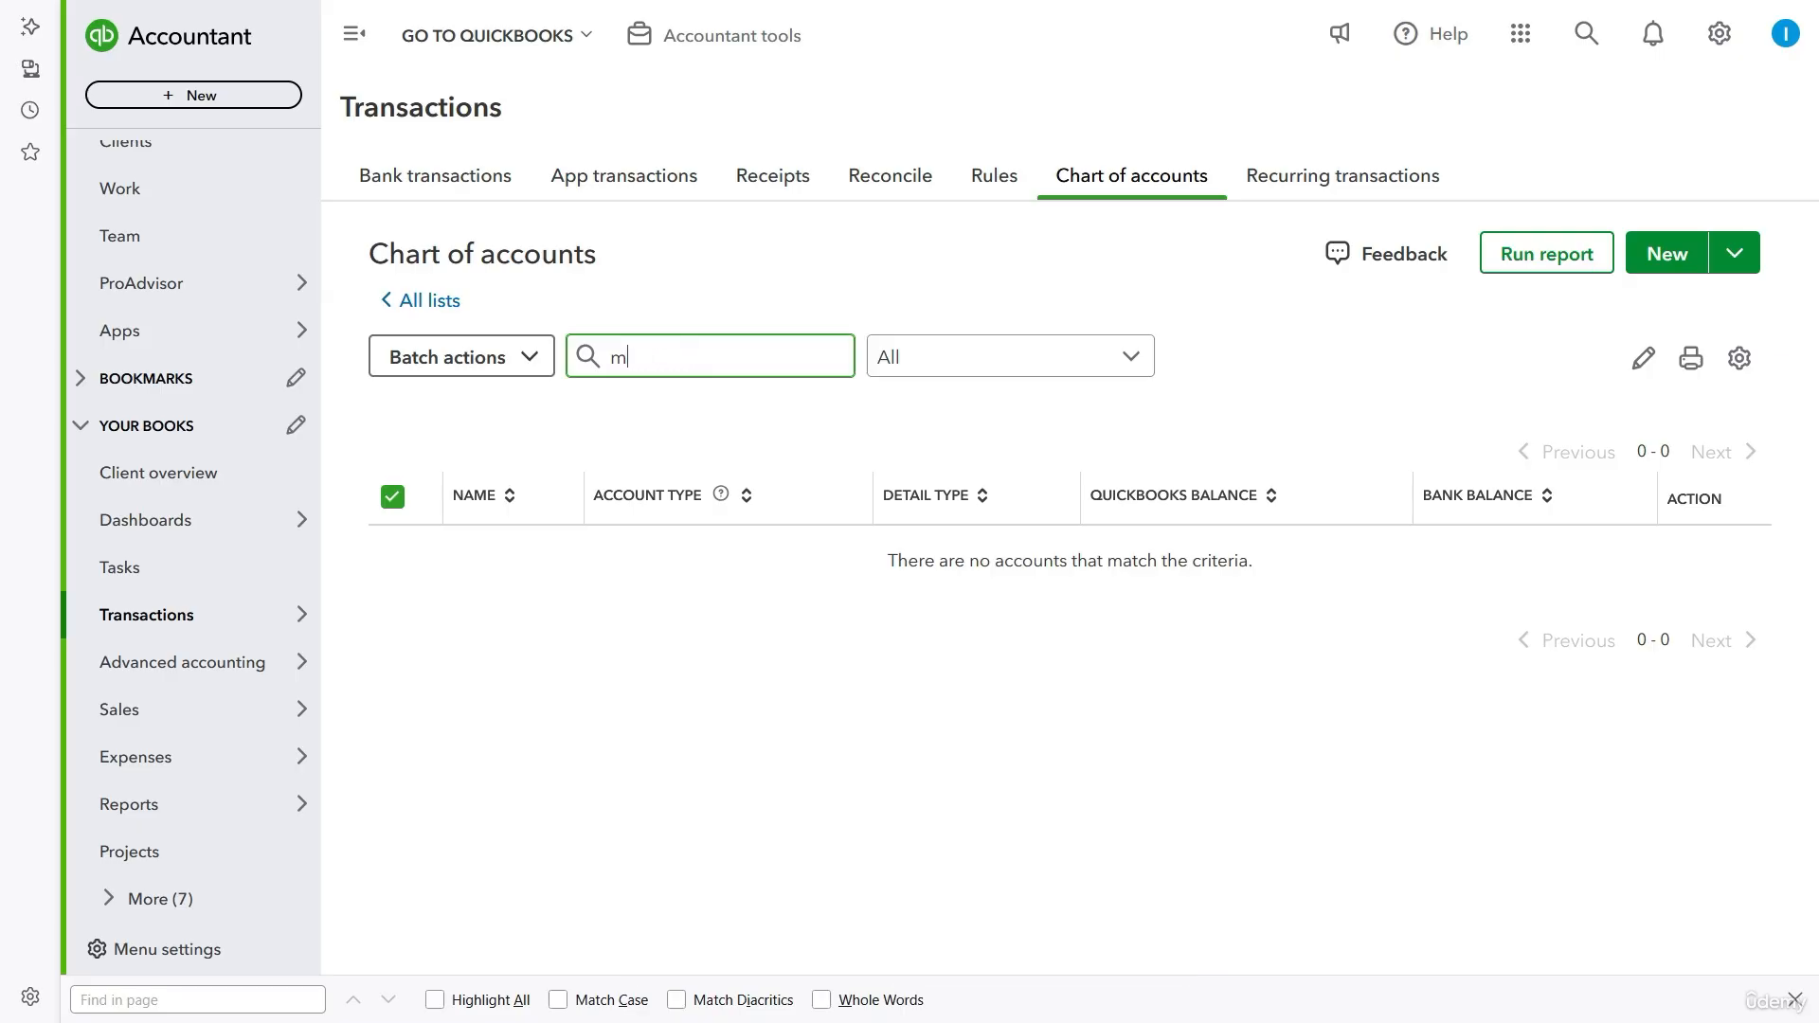
pyautogui.press('BackSpace')
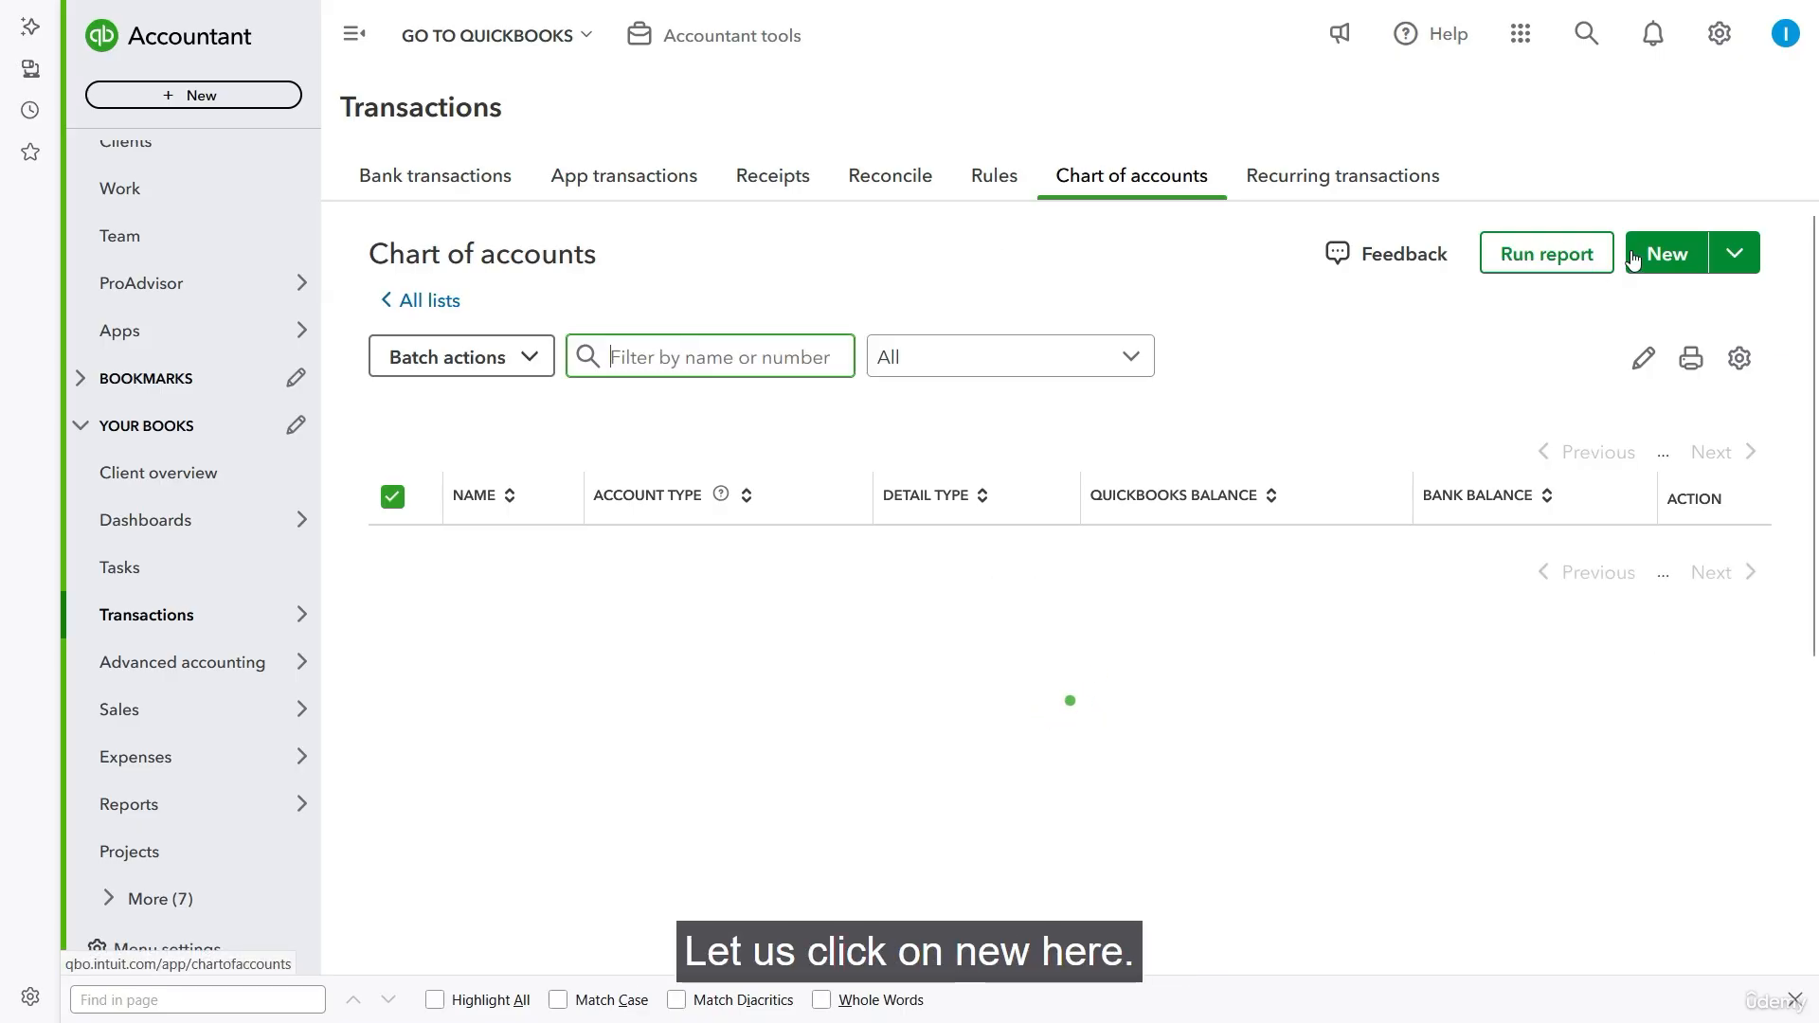
# - Create and save a new account named Machinery with account type Fixed Assets and detail type Machinery & Equipment
pyautogui.click(1660, 252)
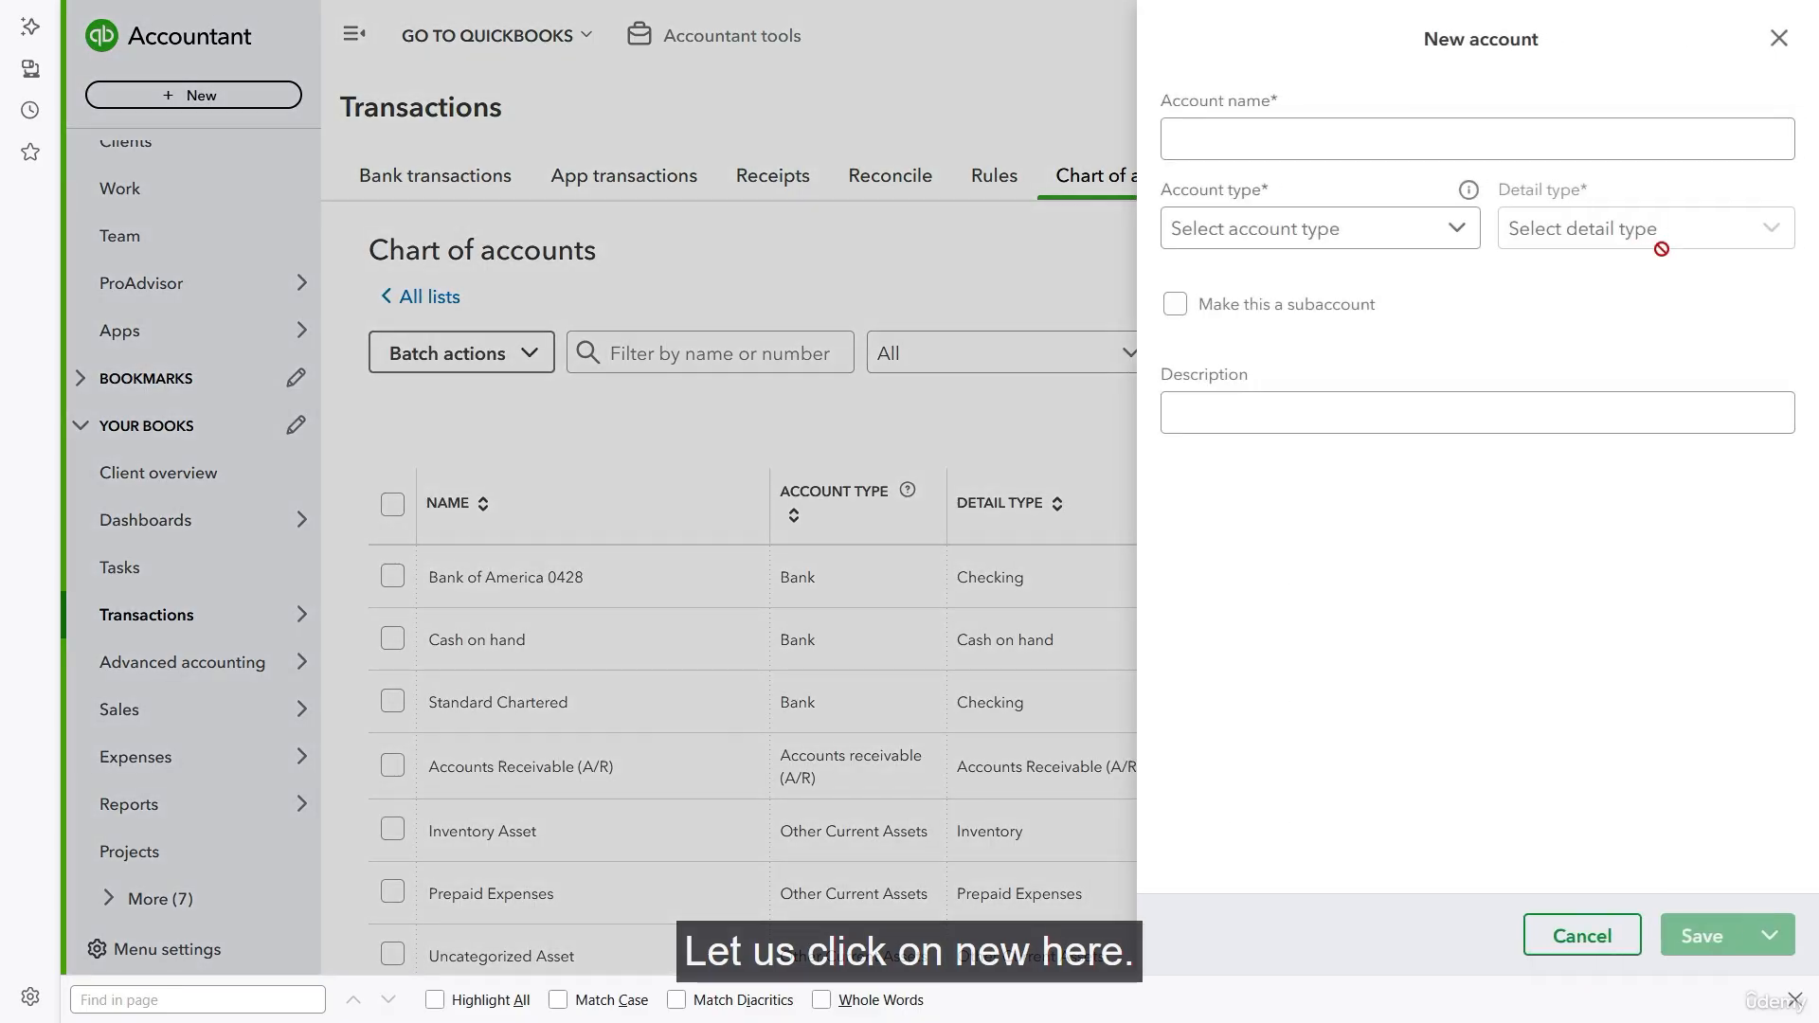
pyautogui.click(1272, 139)
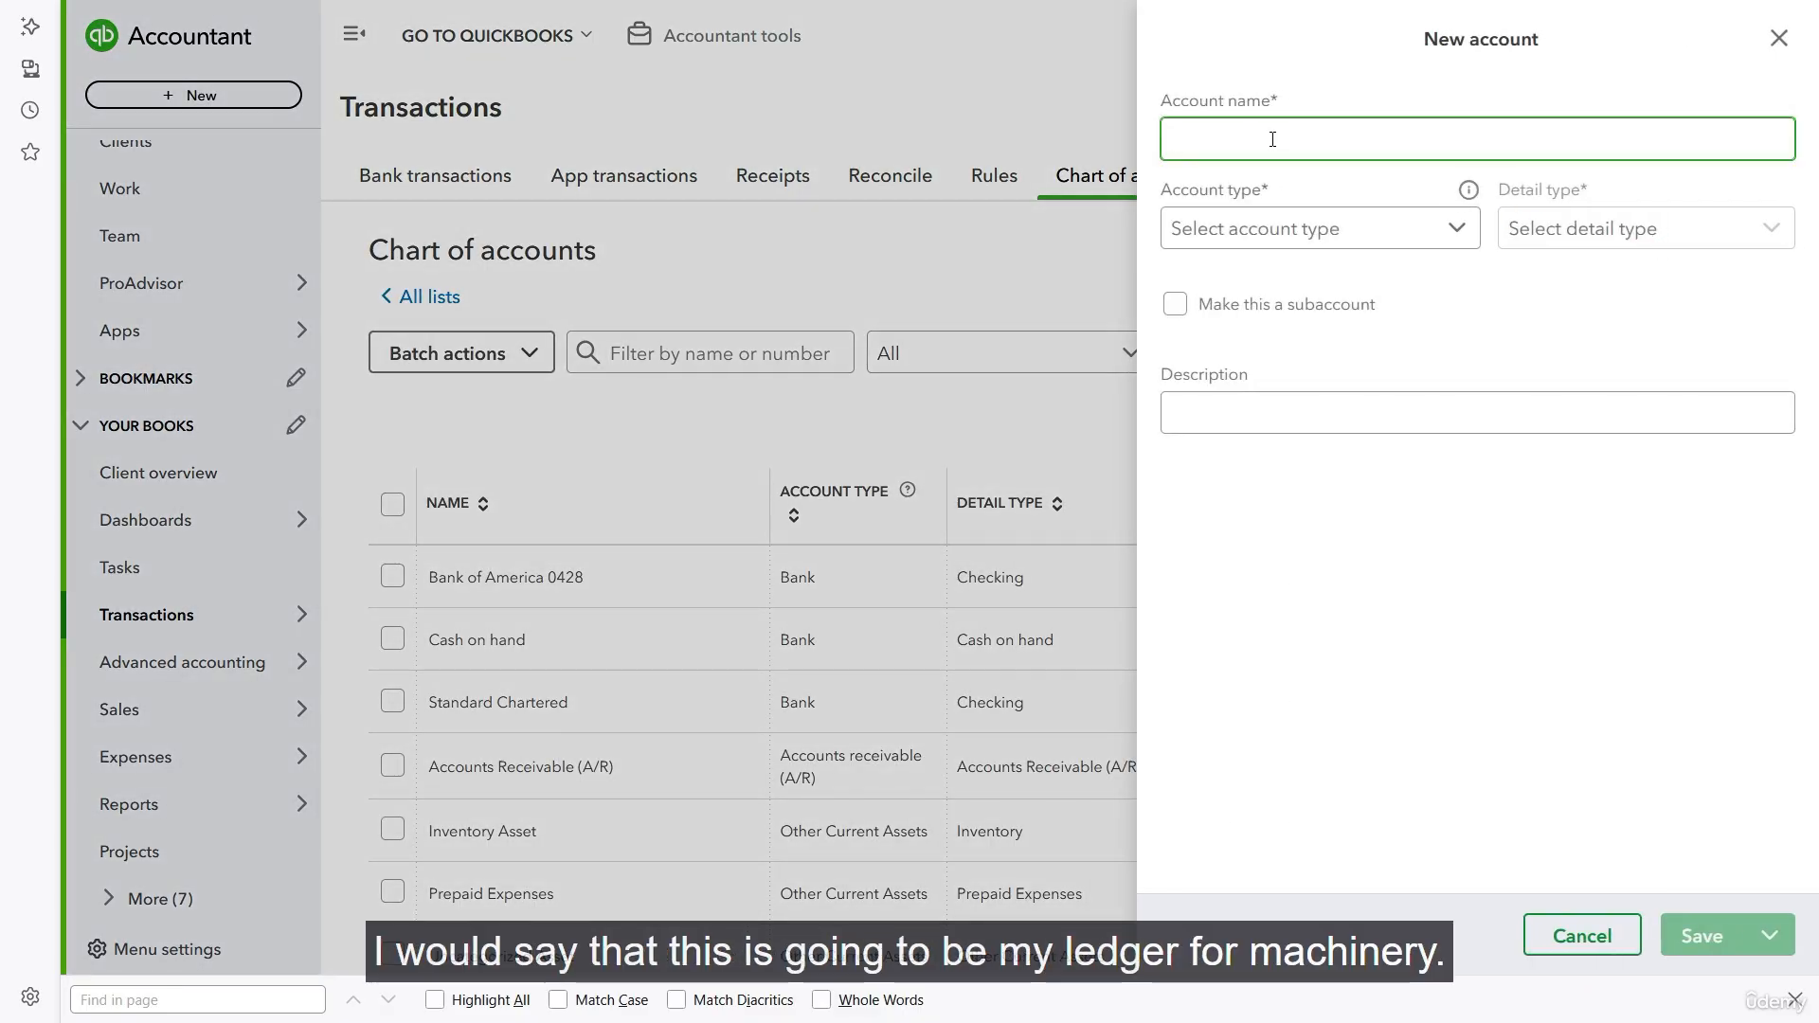
pyautogui.write('Machinery')
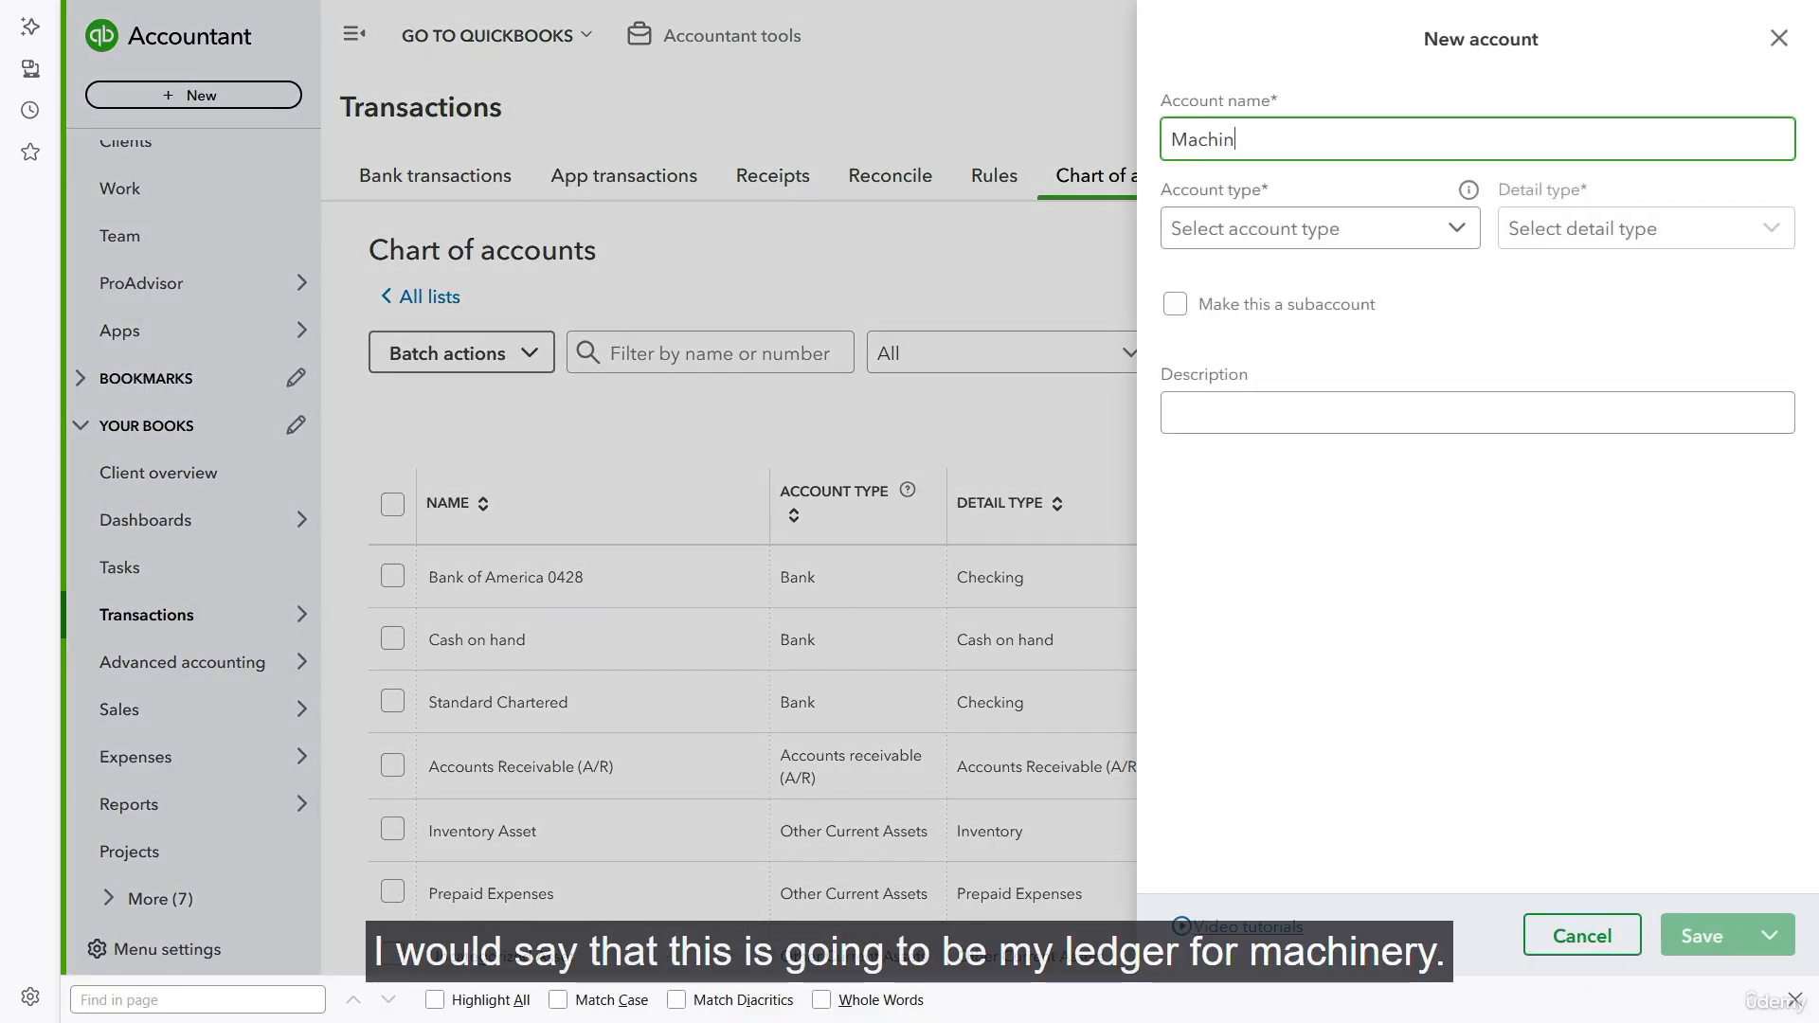
pyautogui.click(1376, 233)
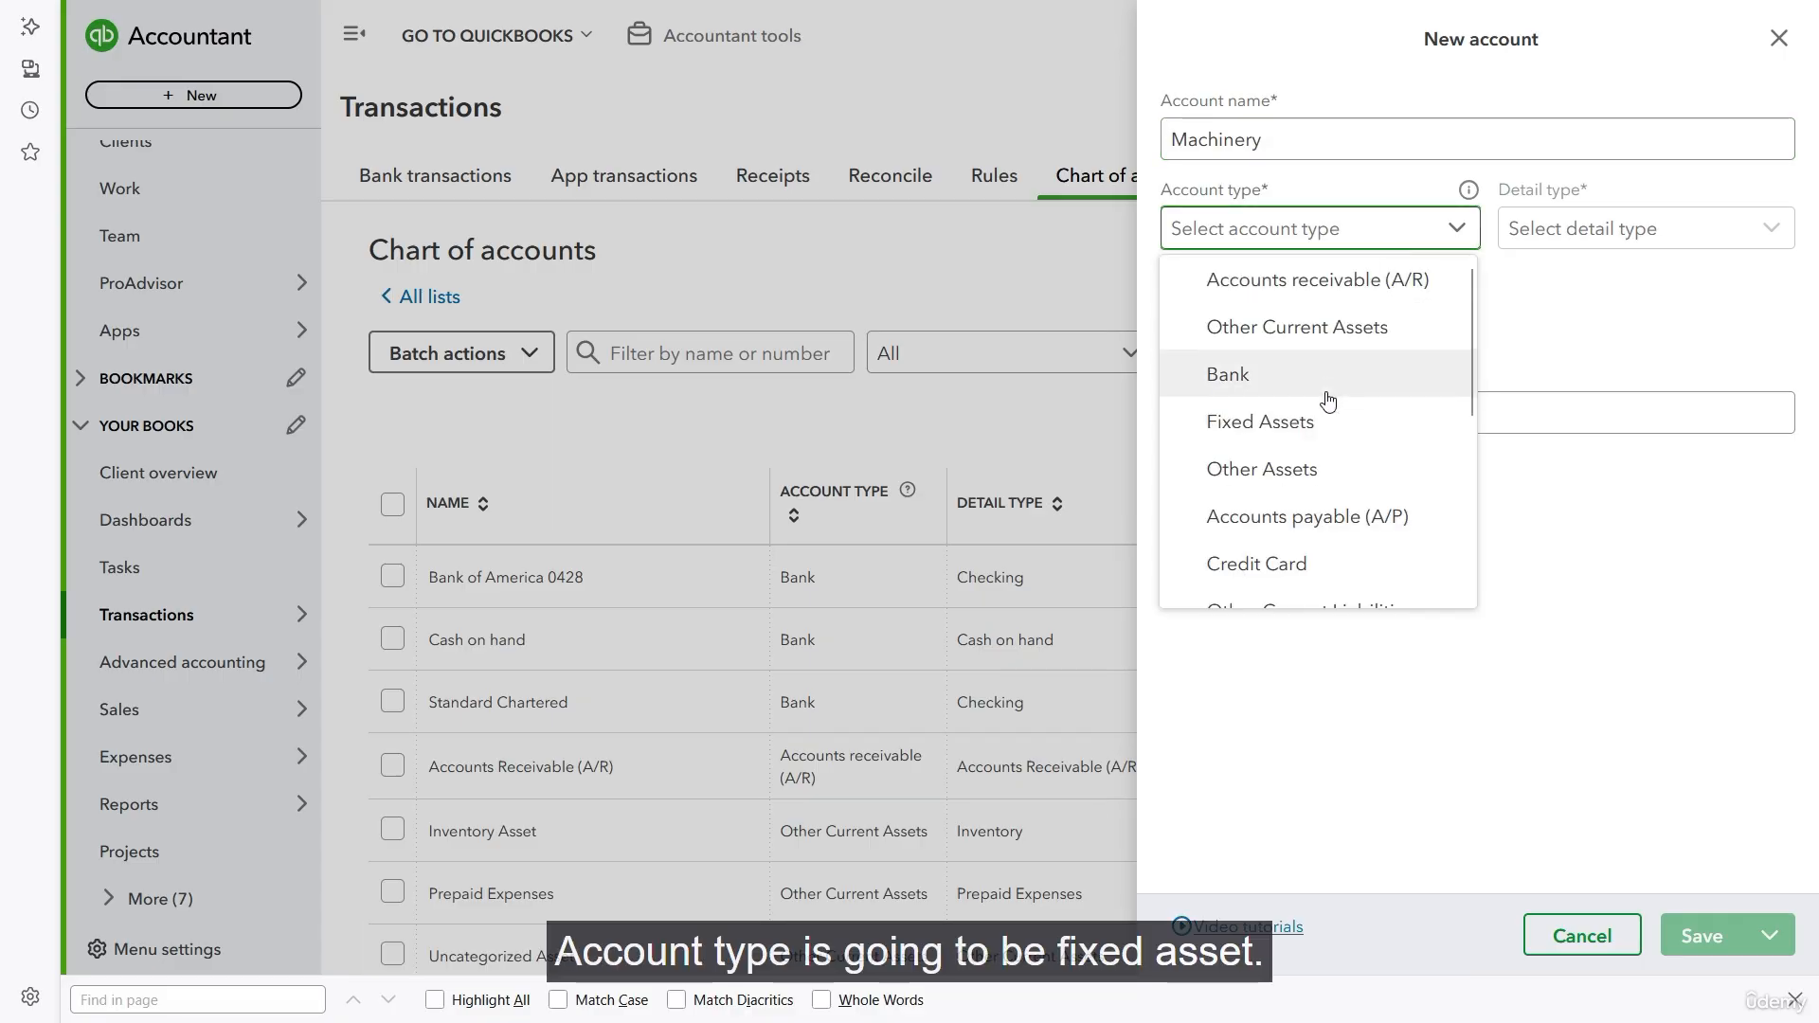
pyautogui.click(1327, 422)
pyautogui.click(1774, 234)
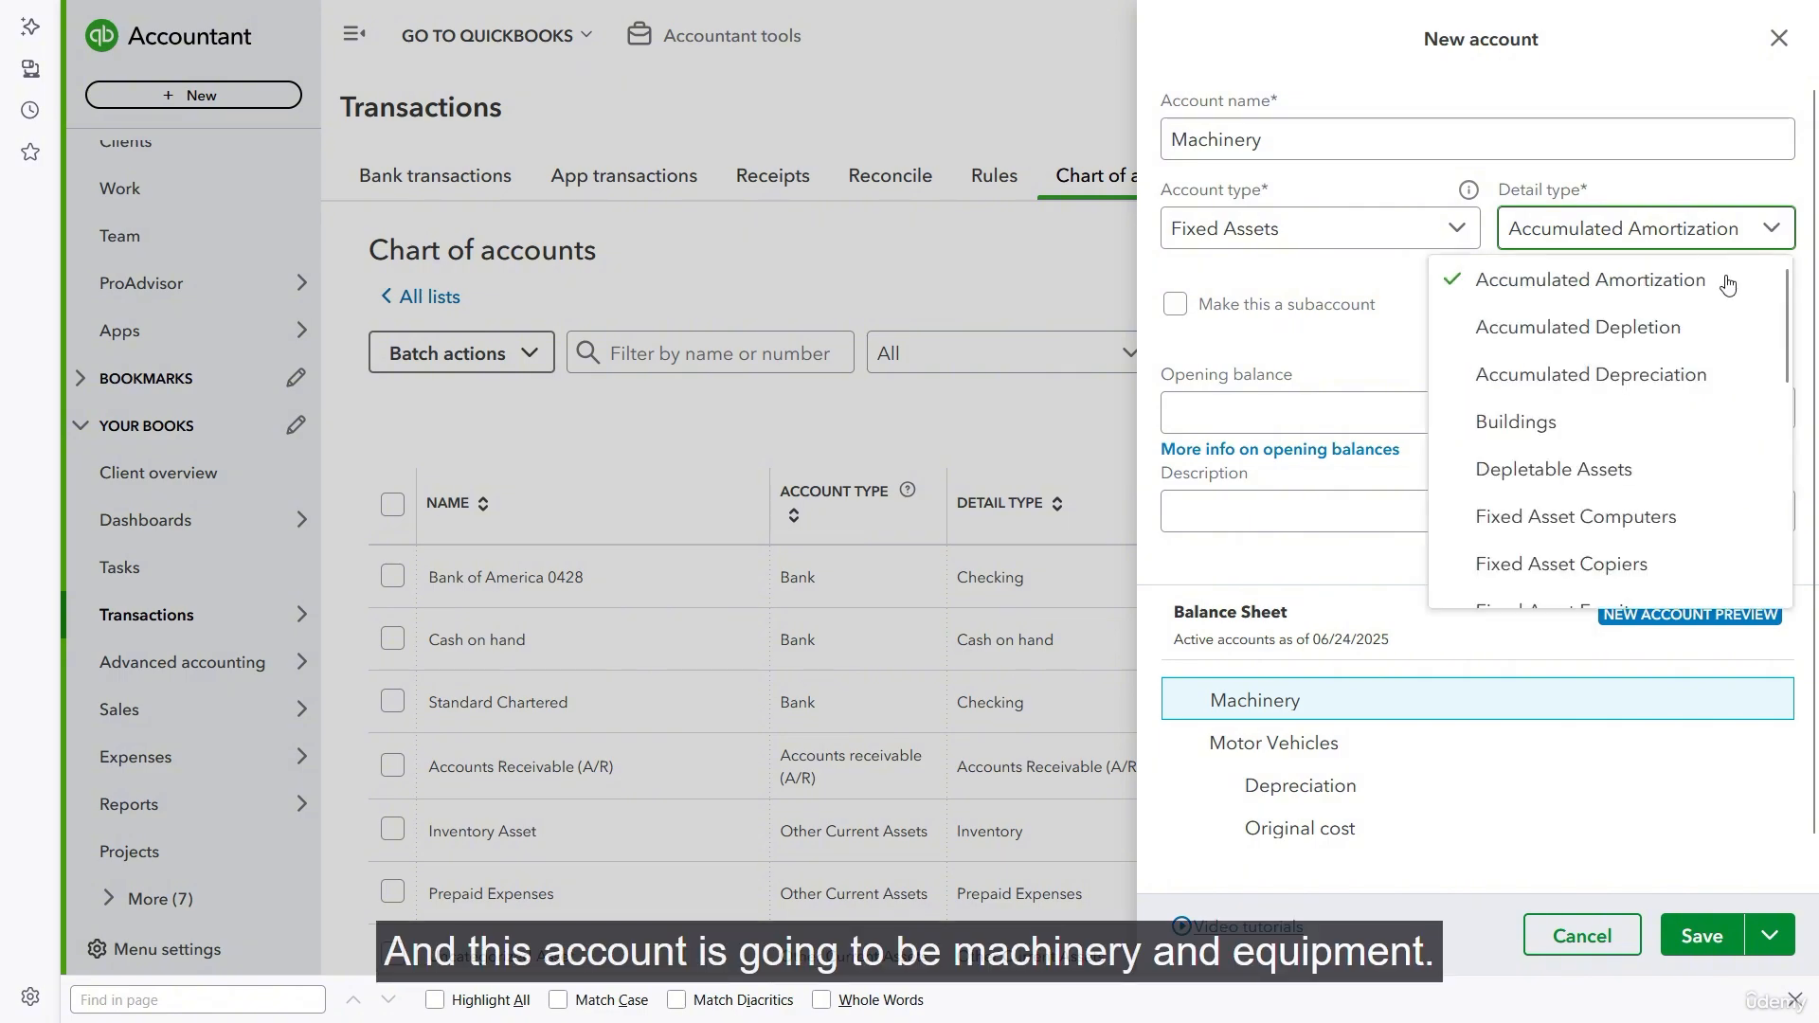
pyautogui.scroll(-5, 1686, 373)
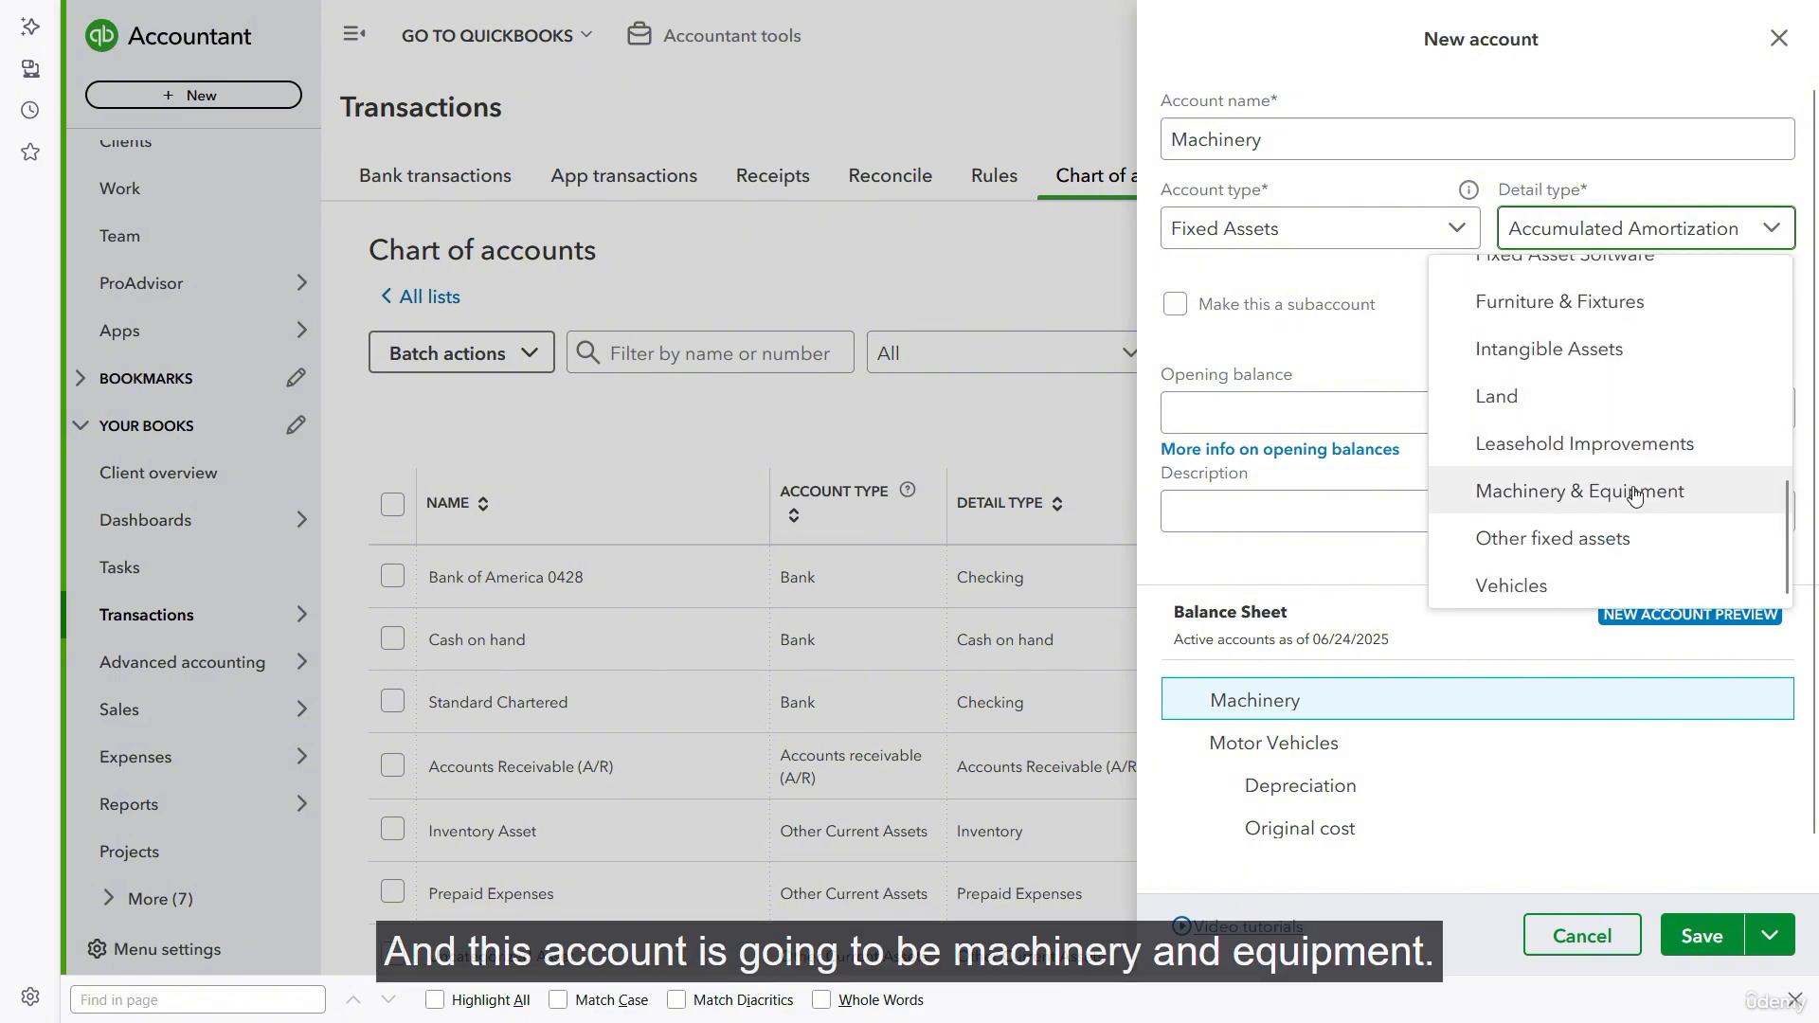
pyautogui.click(1633, 496)
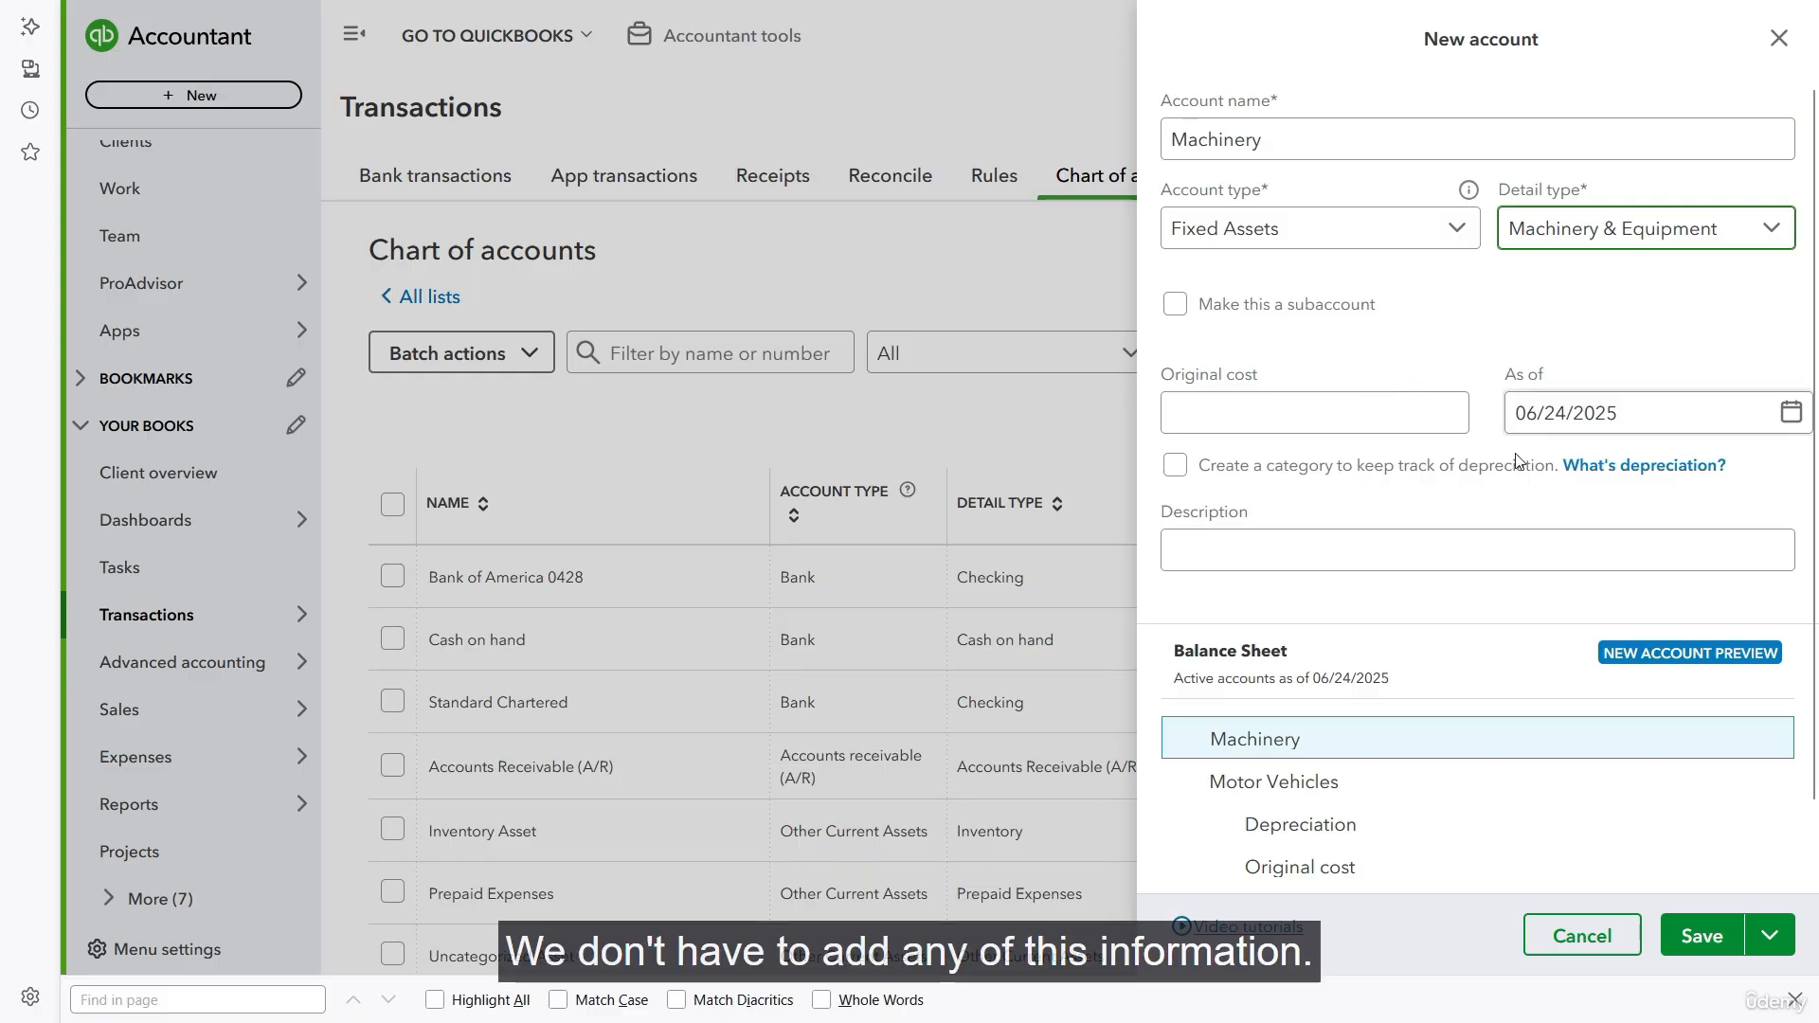
pyautogui.scroll(-1, 1569, 631)
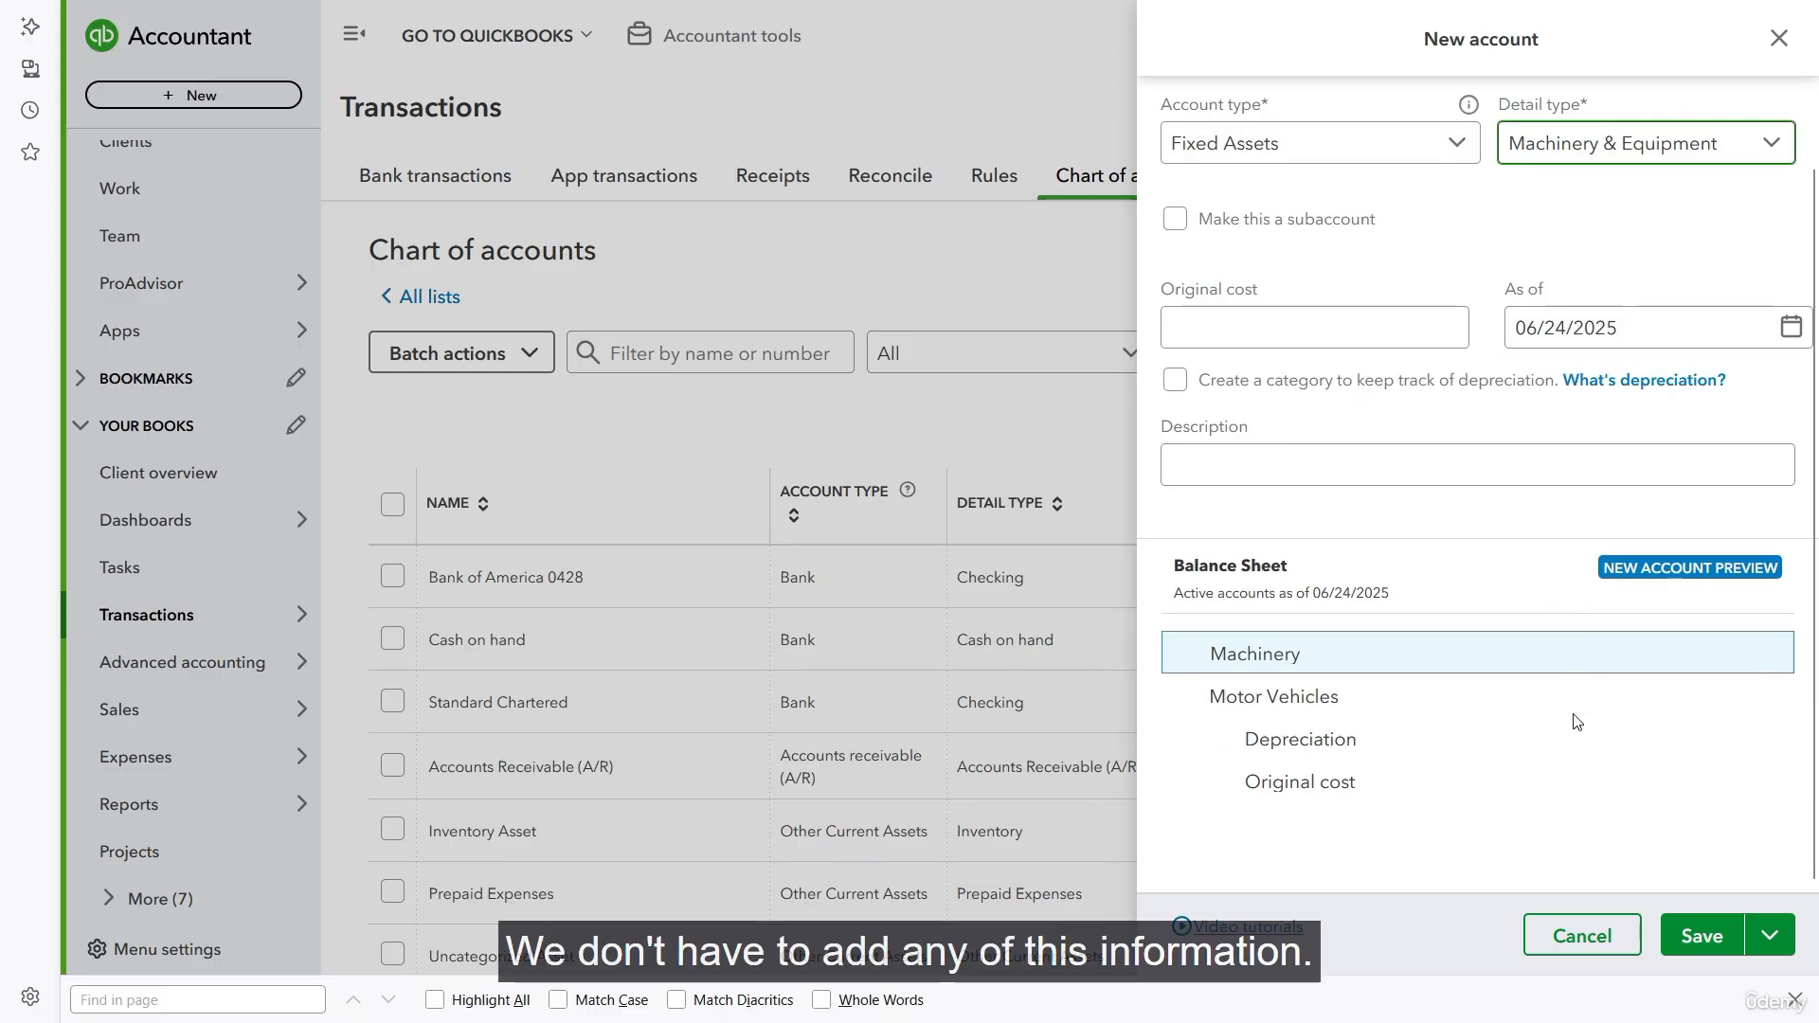
pyautogui.click(1704, 938)
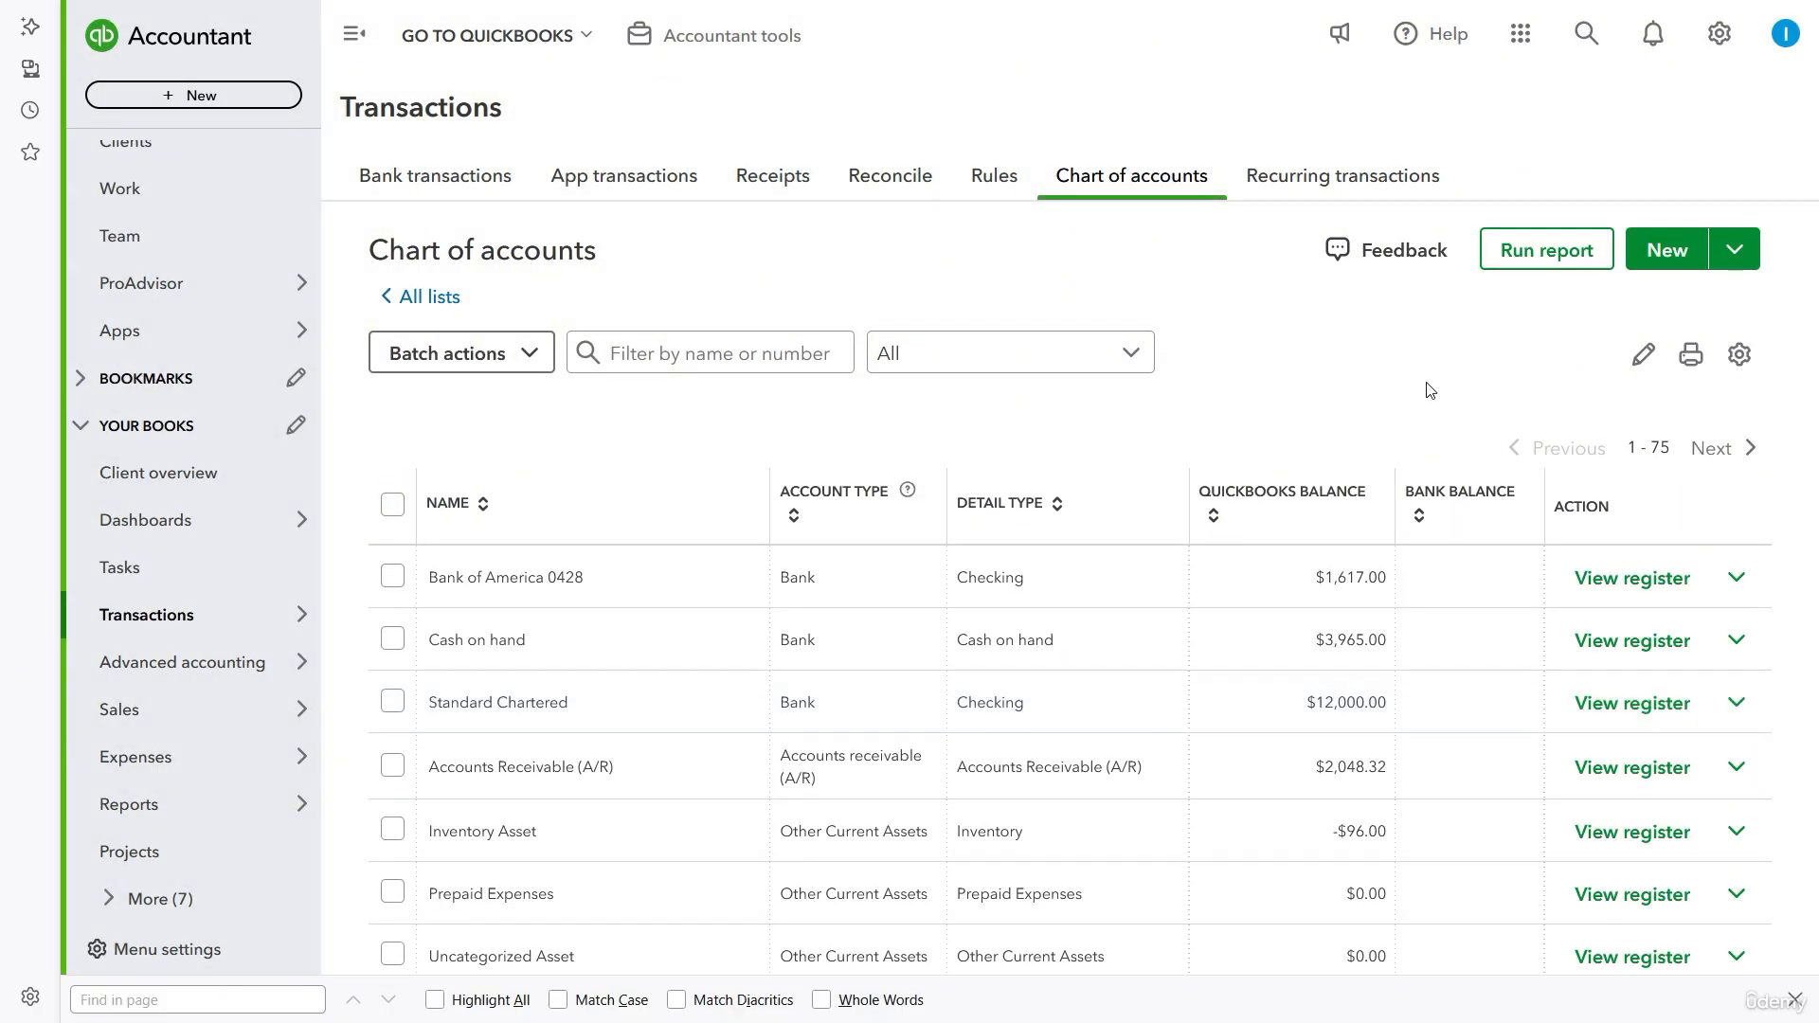
# - Start another new account in the chart of accounts and name it "Accumulated Depreciation - Machinery"
pyautogui.click(1667, 251)
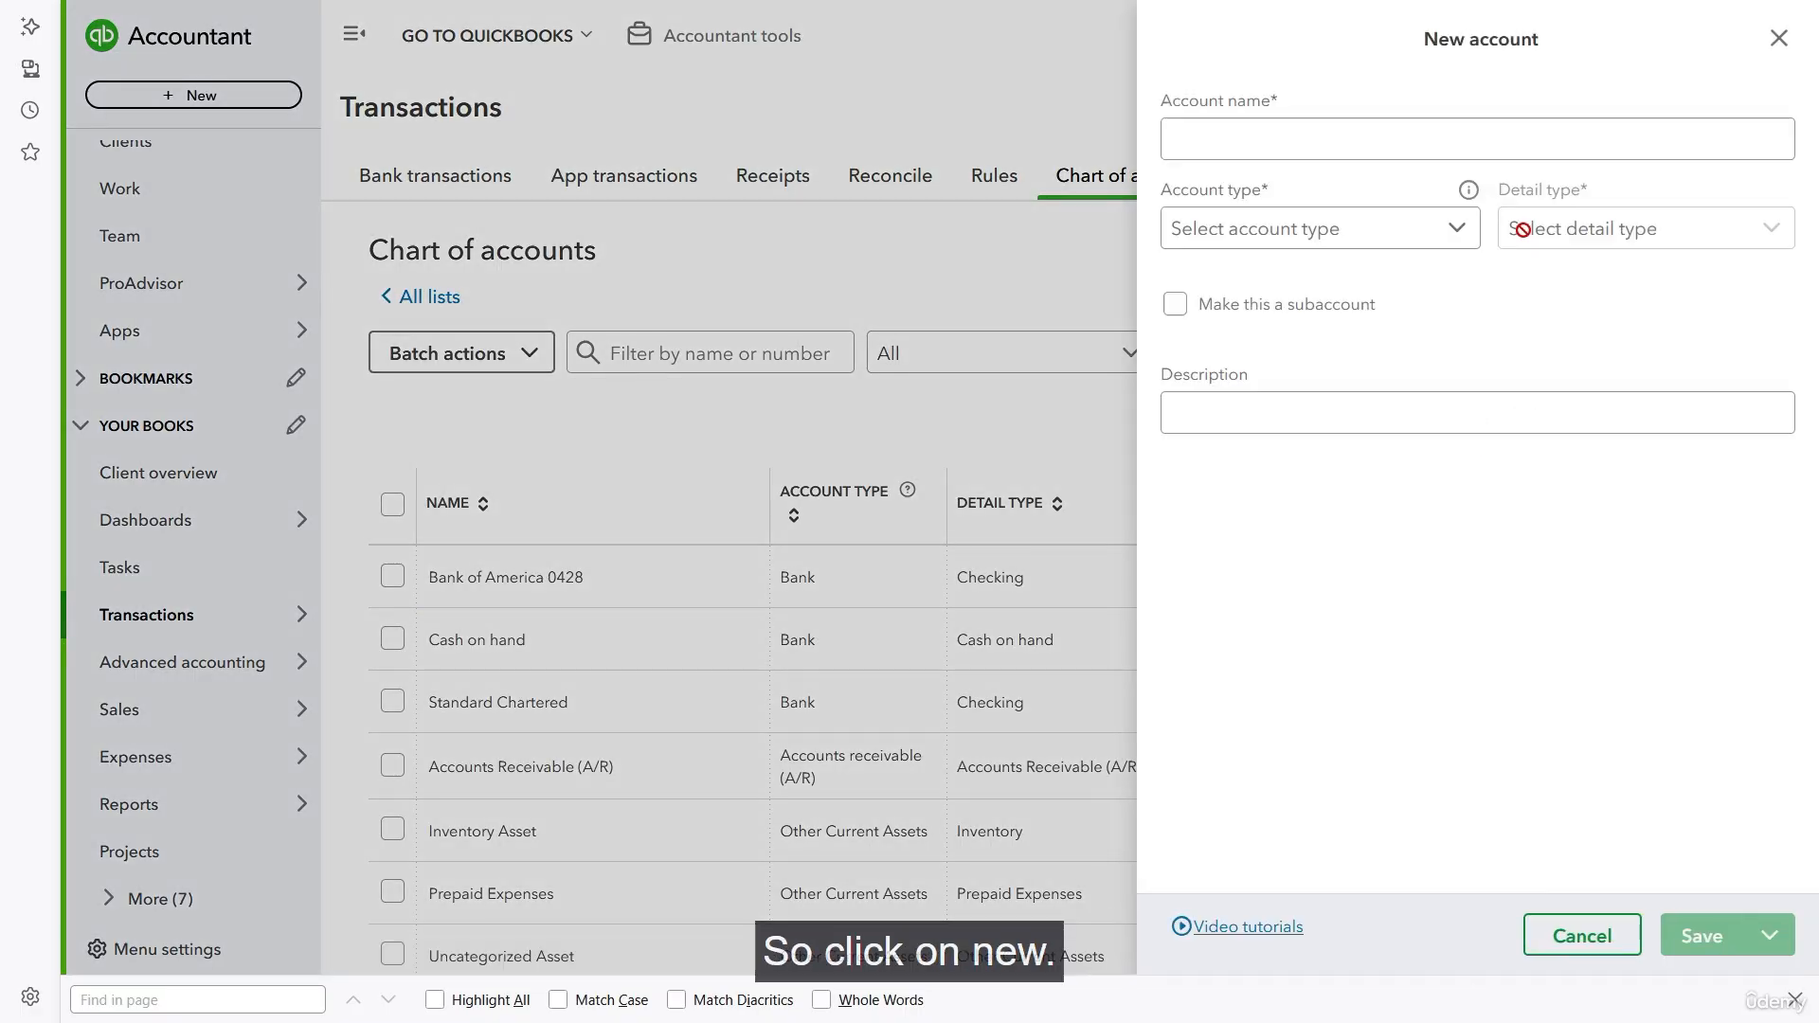
pyautogui.click(1338, 143)
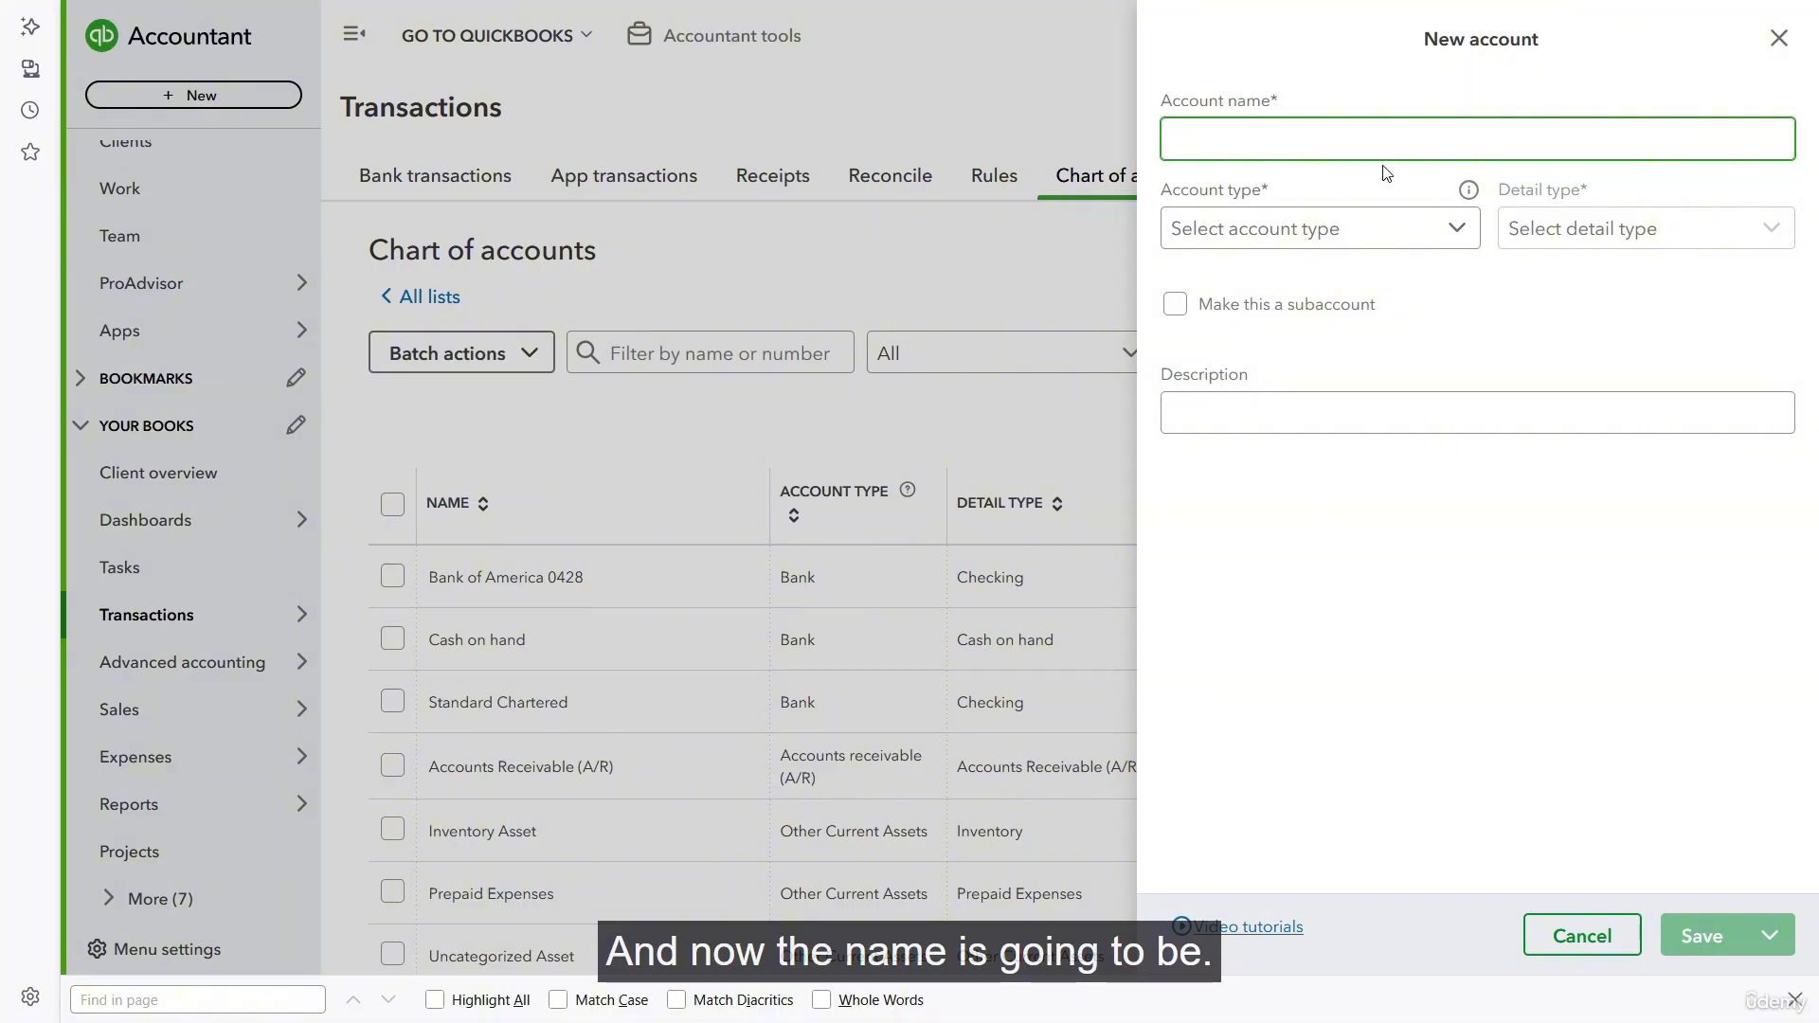
pyautogui.write('Accum')
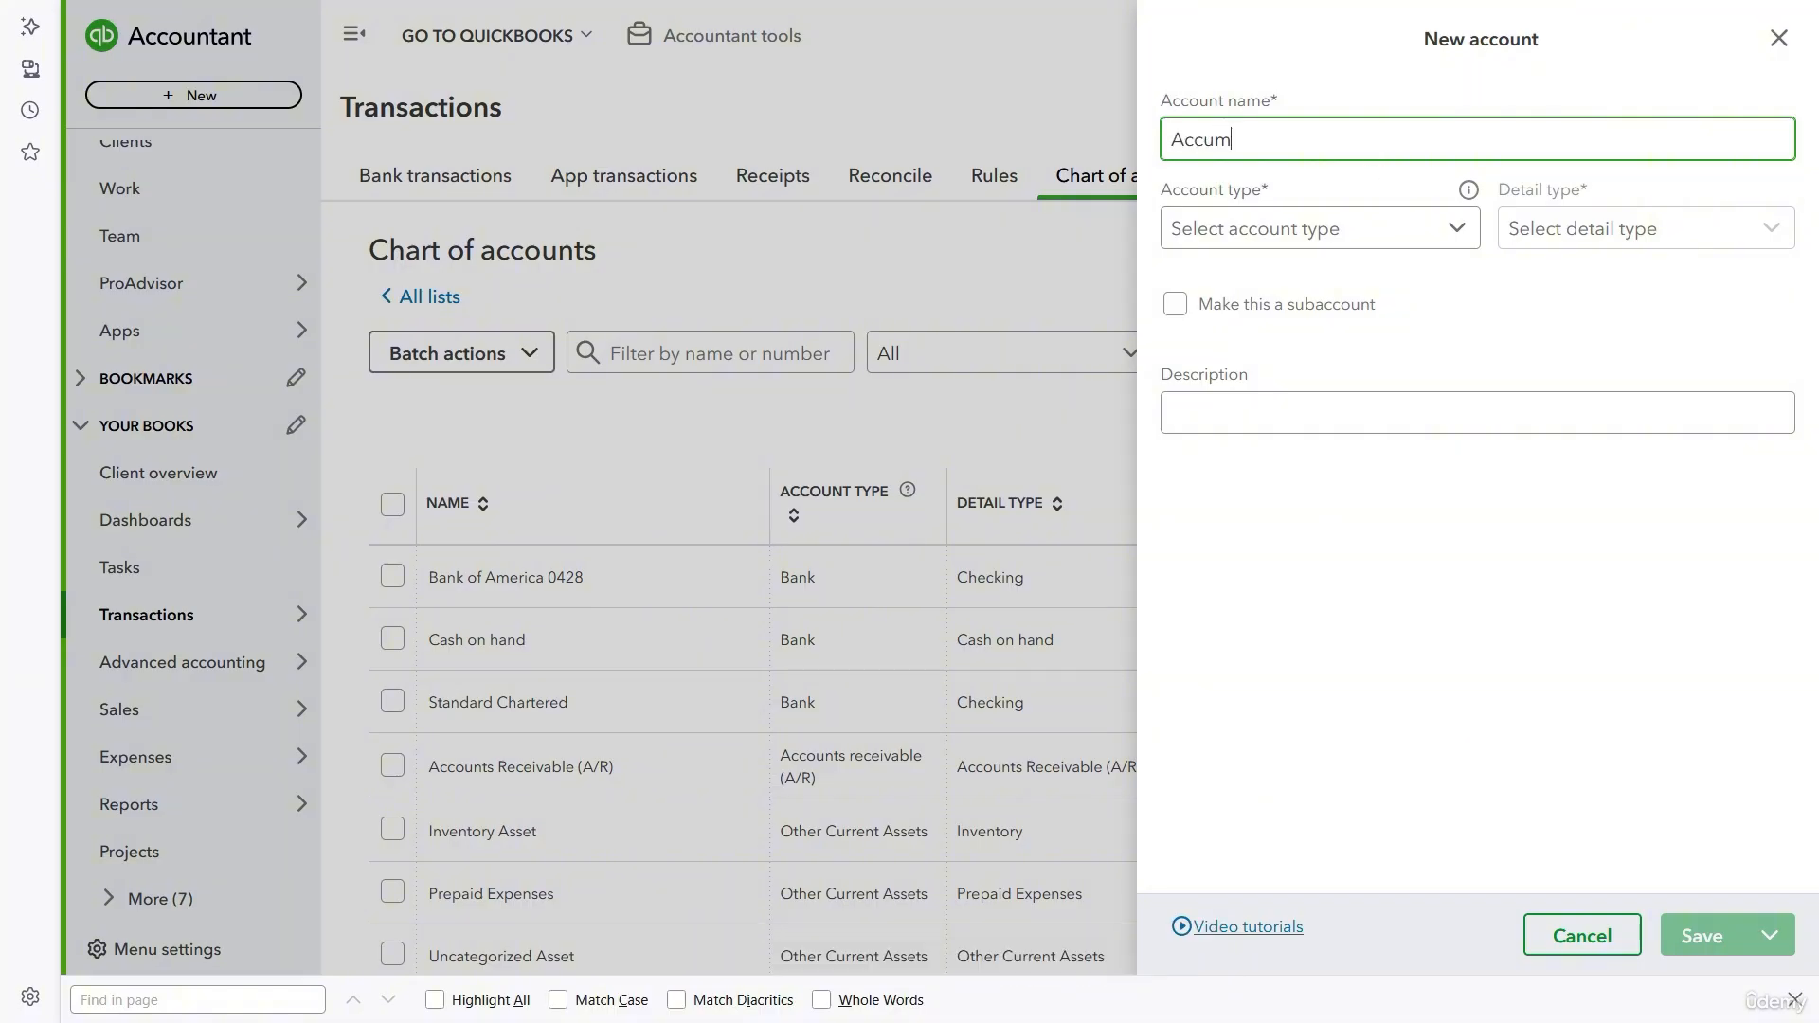
pyautogui.write('ulated D')
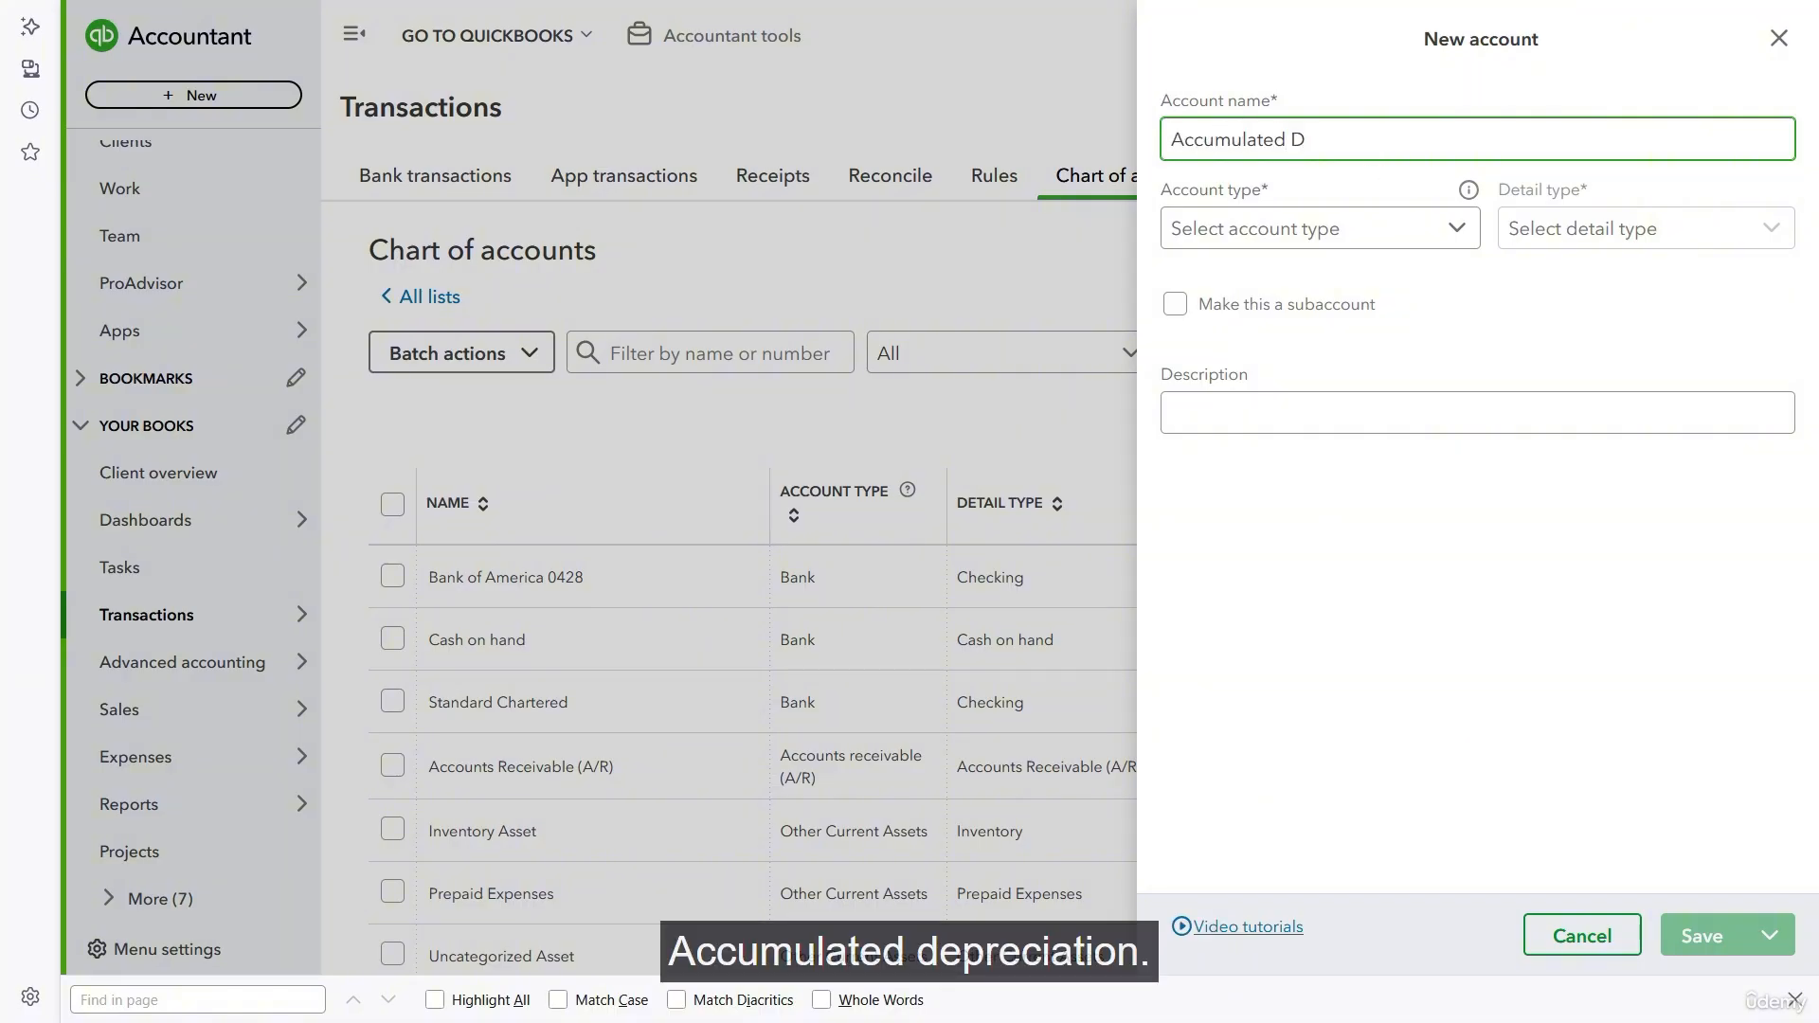
pyautogui.write('re')
pyautogui.press('BackSpace')
pyautogui.press('BackSpace')
pyautogui.write('e')
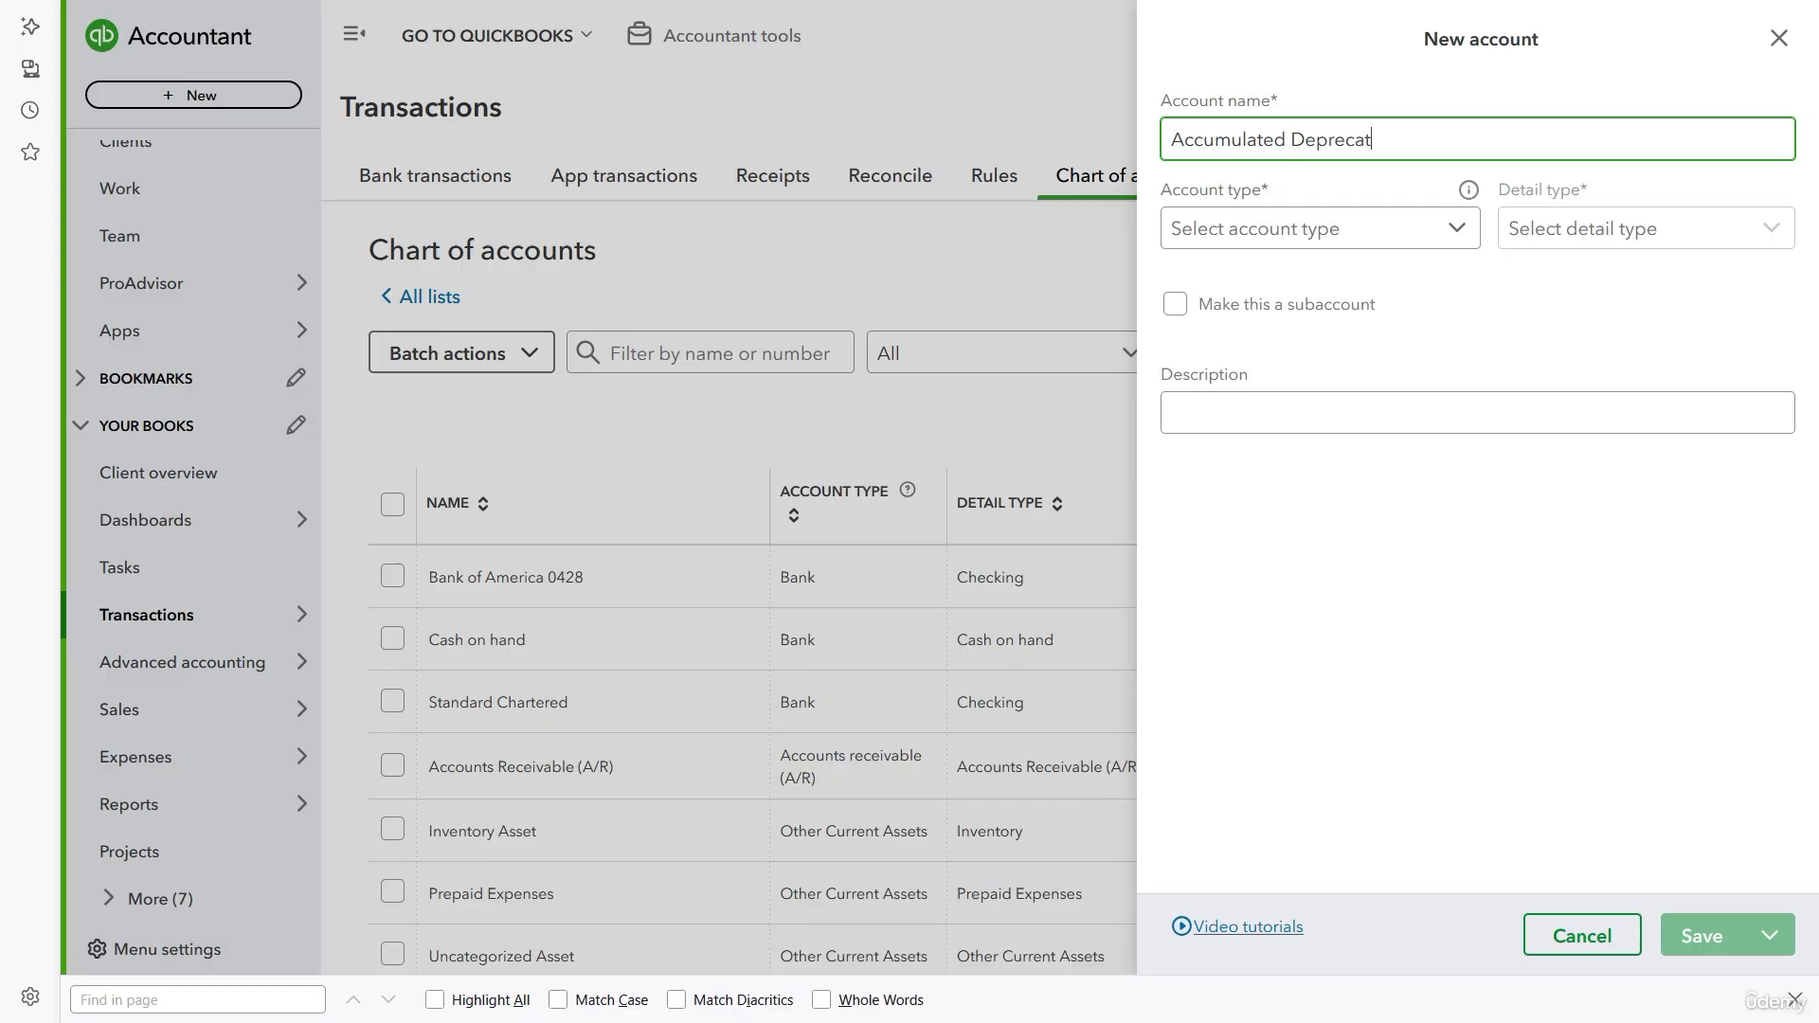
pyautogui.write('preciation - Machinery')
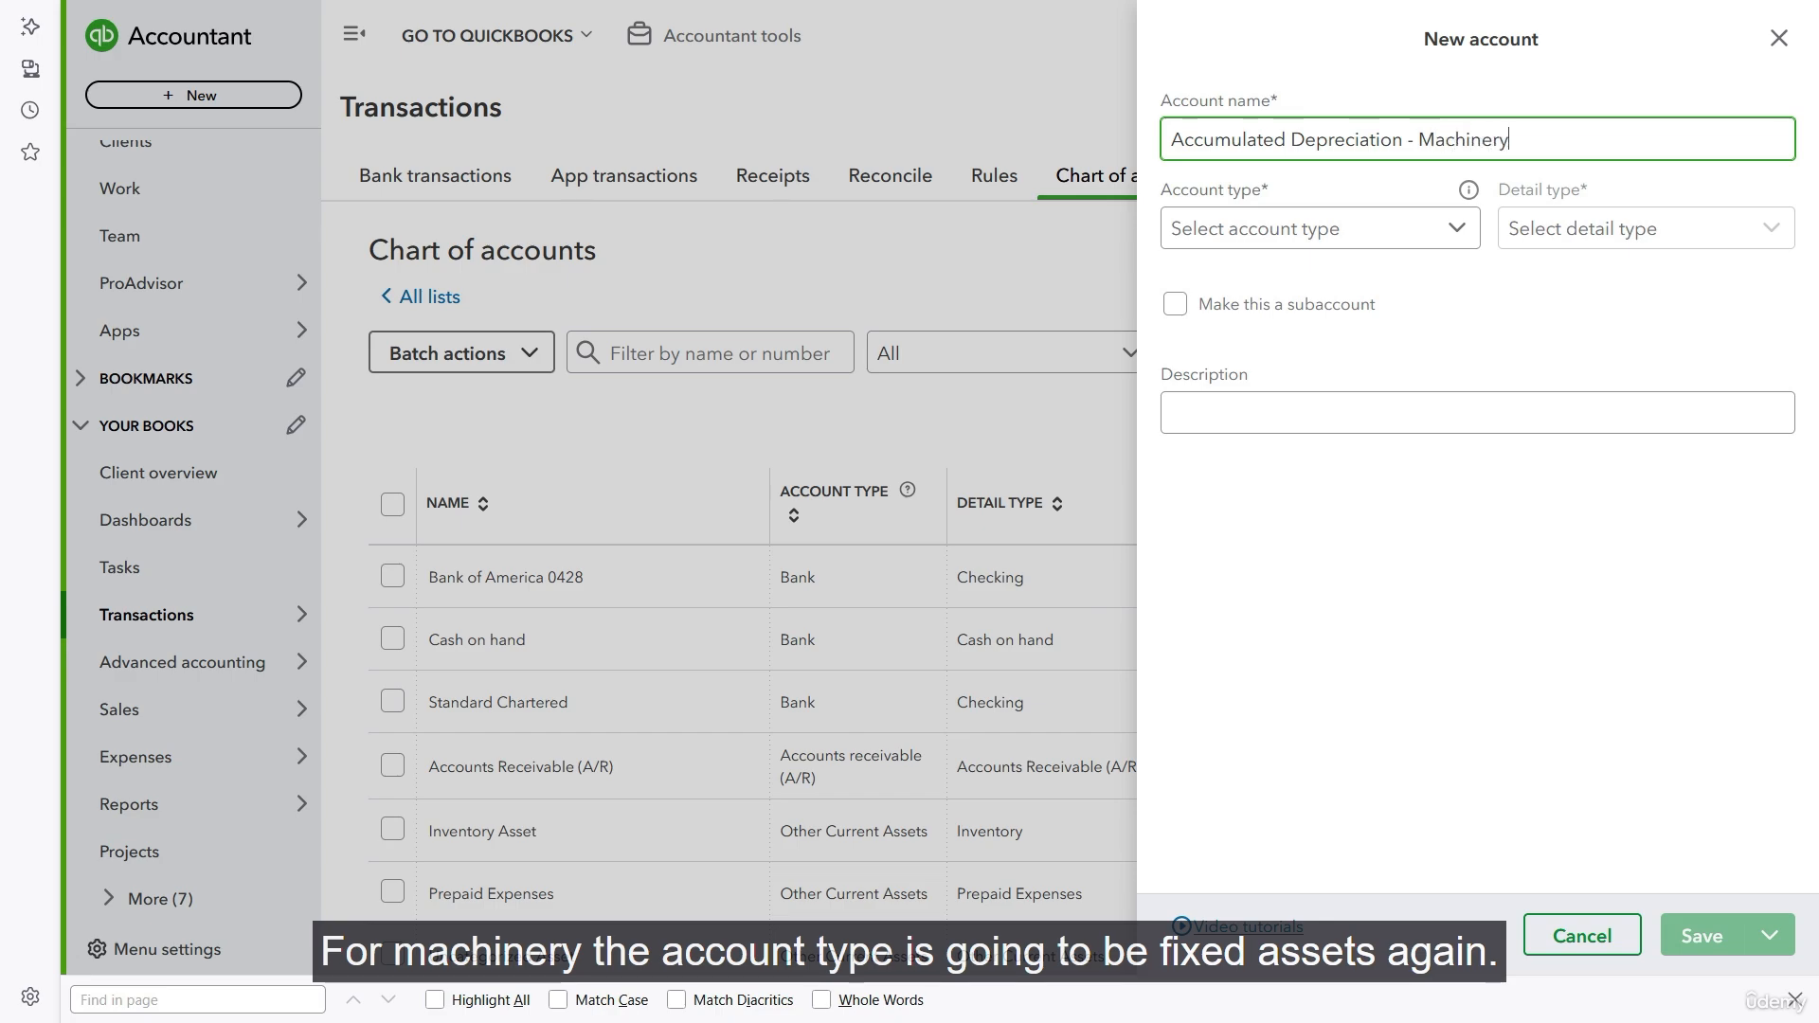
pyautogui.press('Tab')
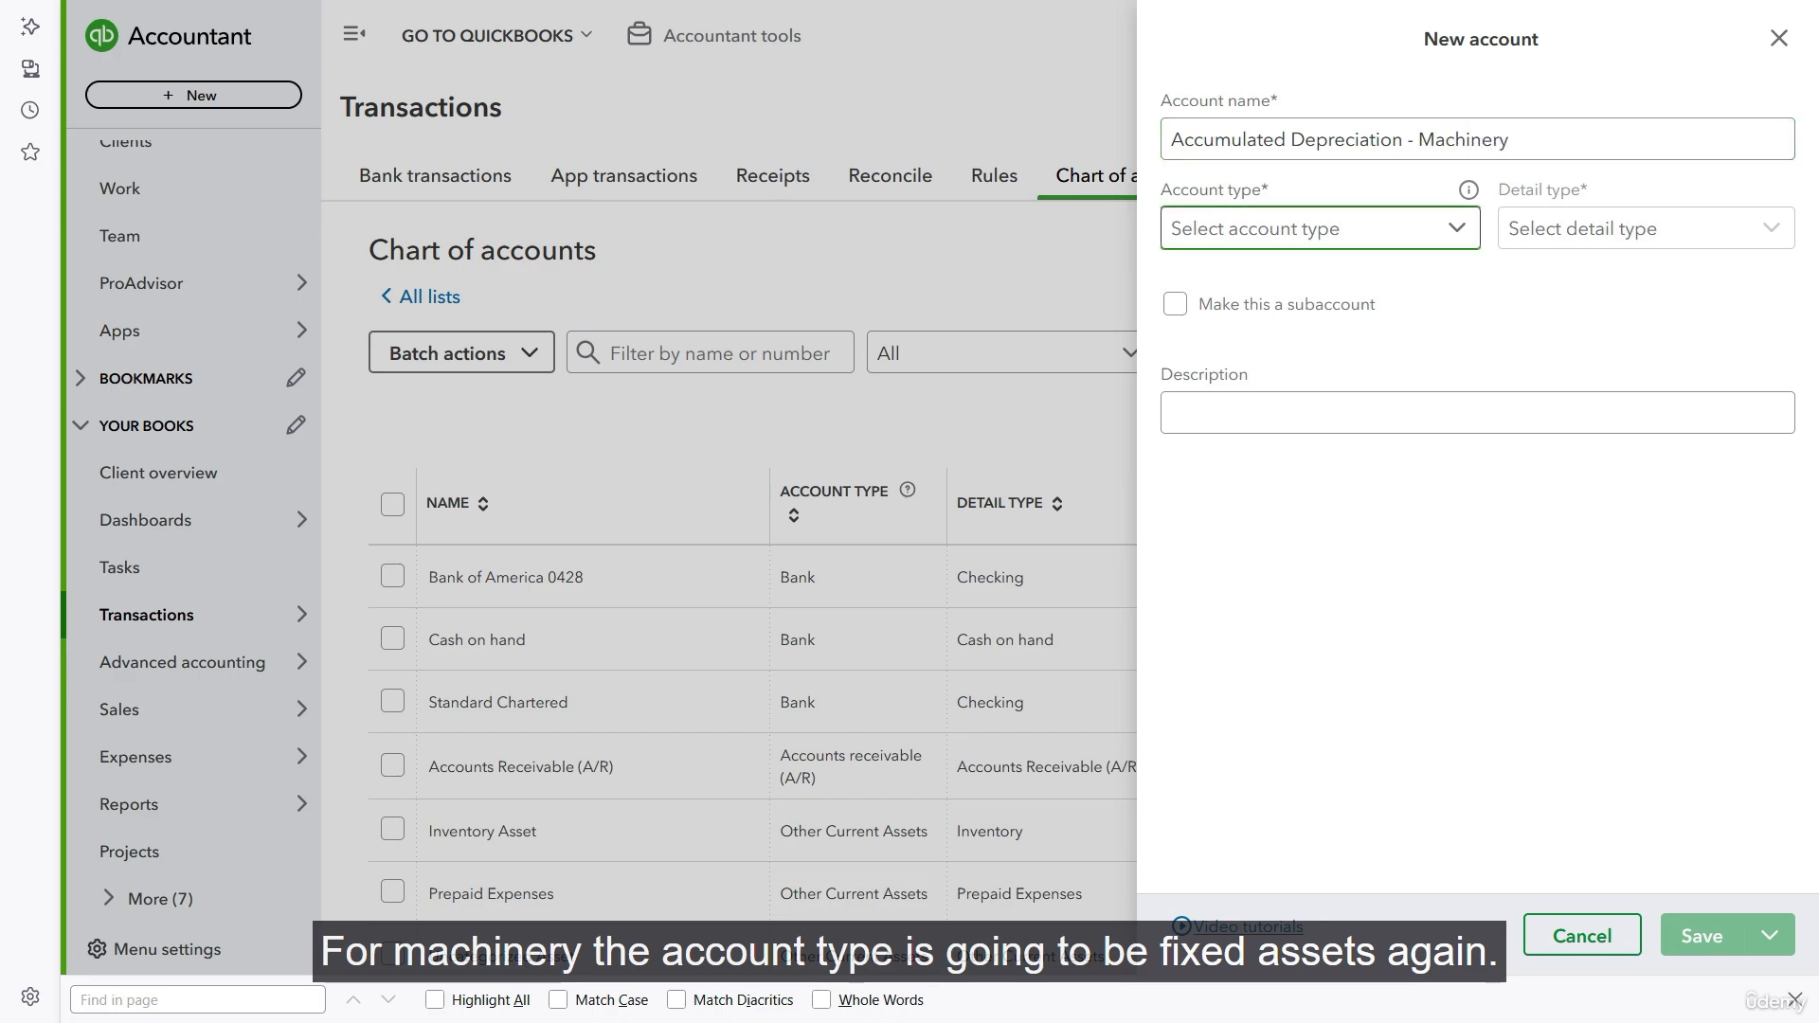
# - Set the new account's type to Fixed Assets and its detail type to Accumulated Depreciation
pyautogui.click(1326, 241)
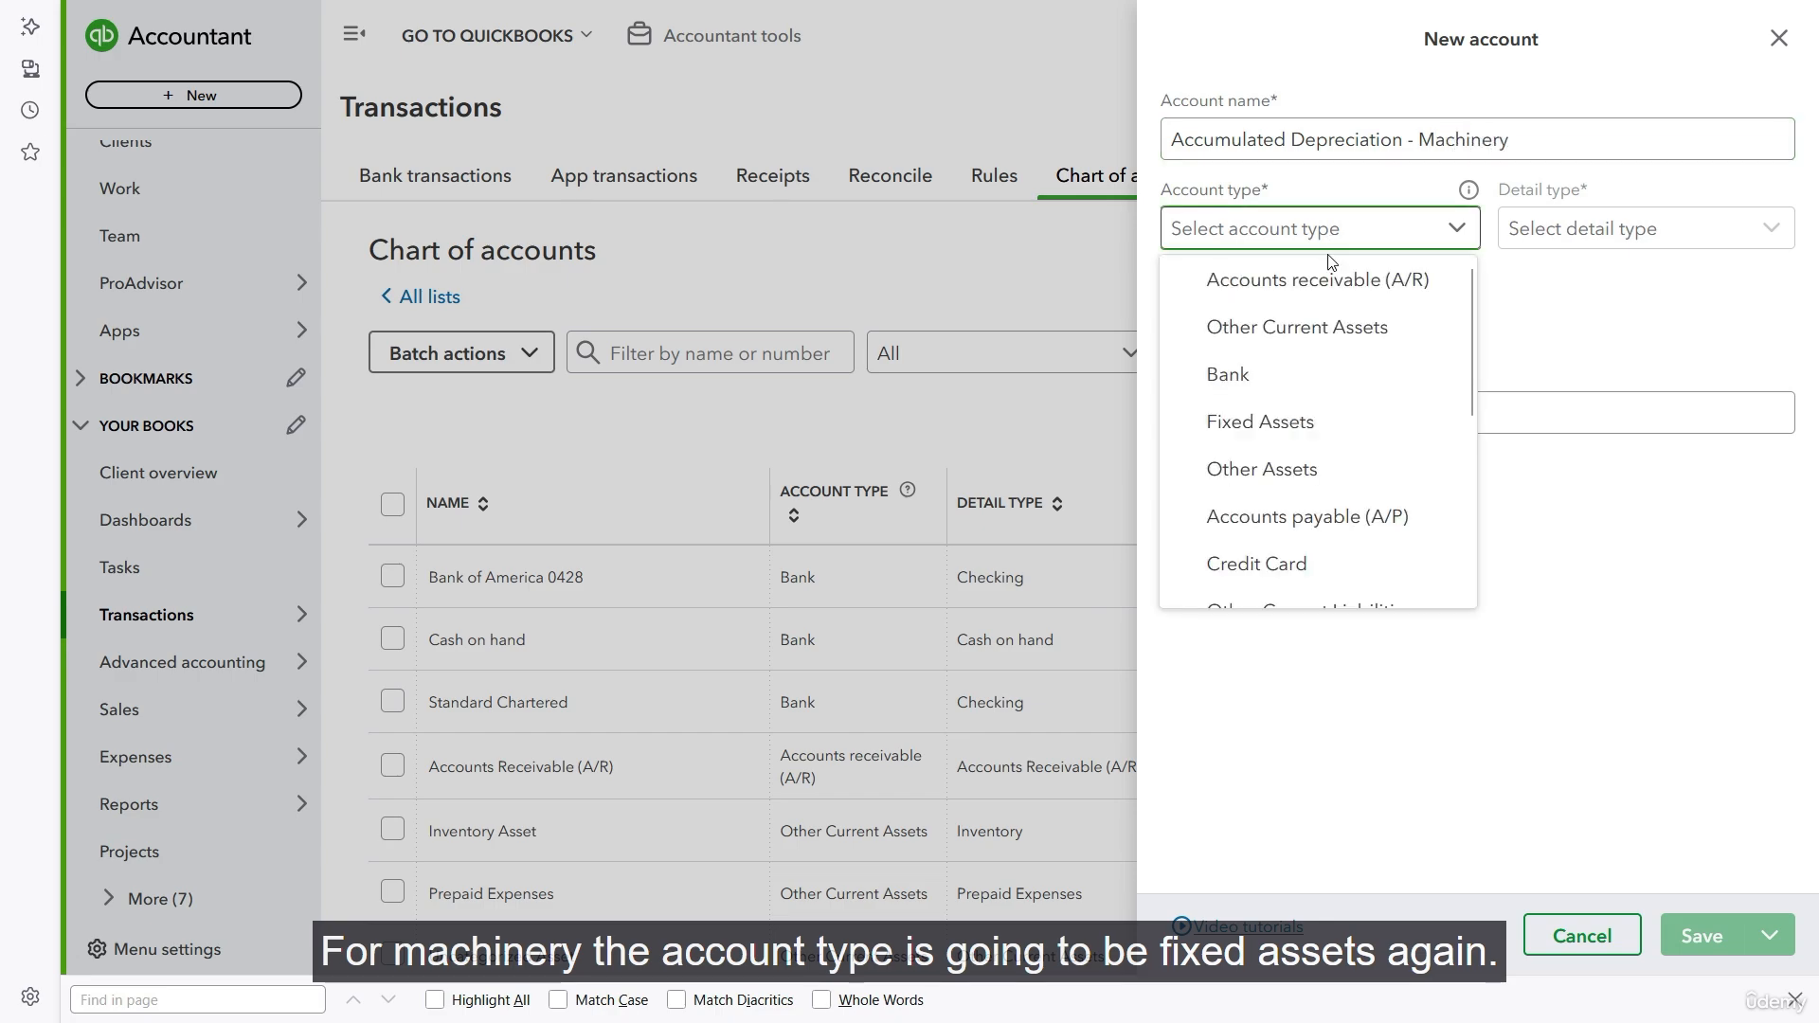
pyautogui.click(1281, 427)
pyautogui.click(1764, 235)
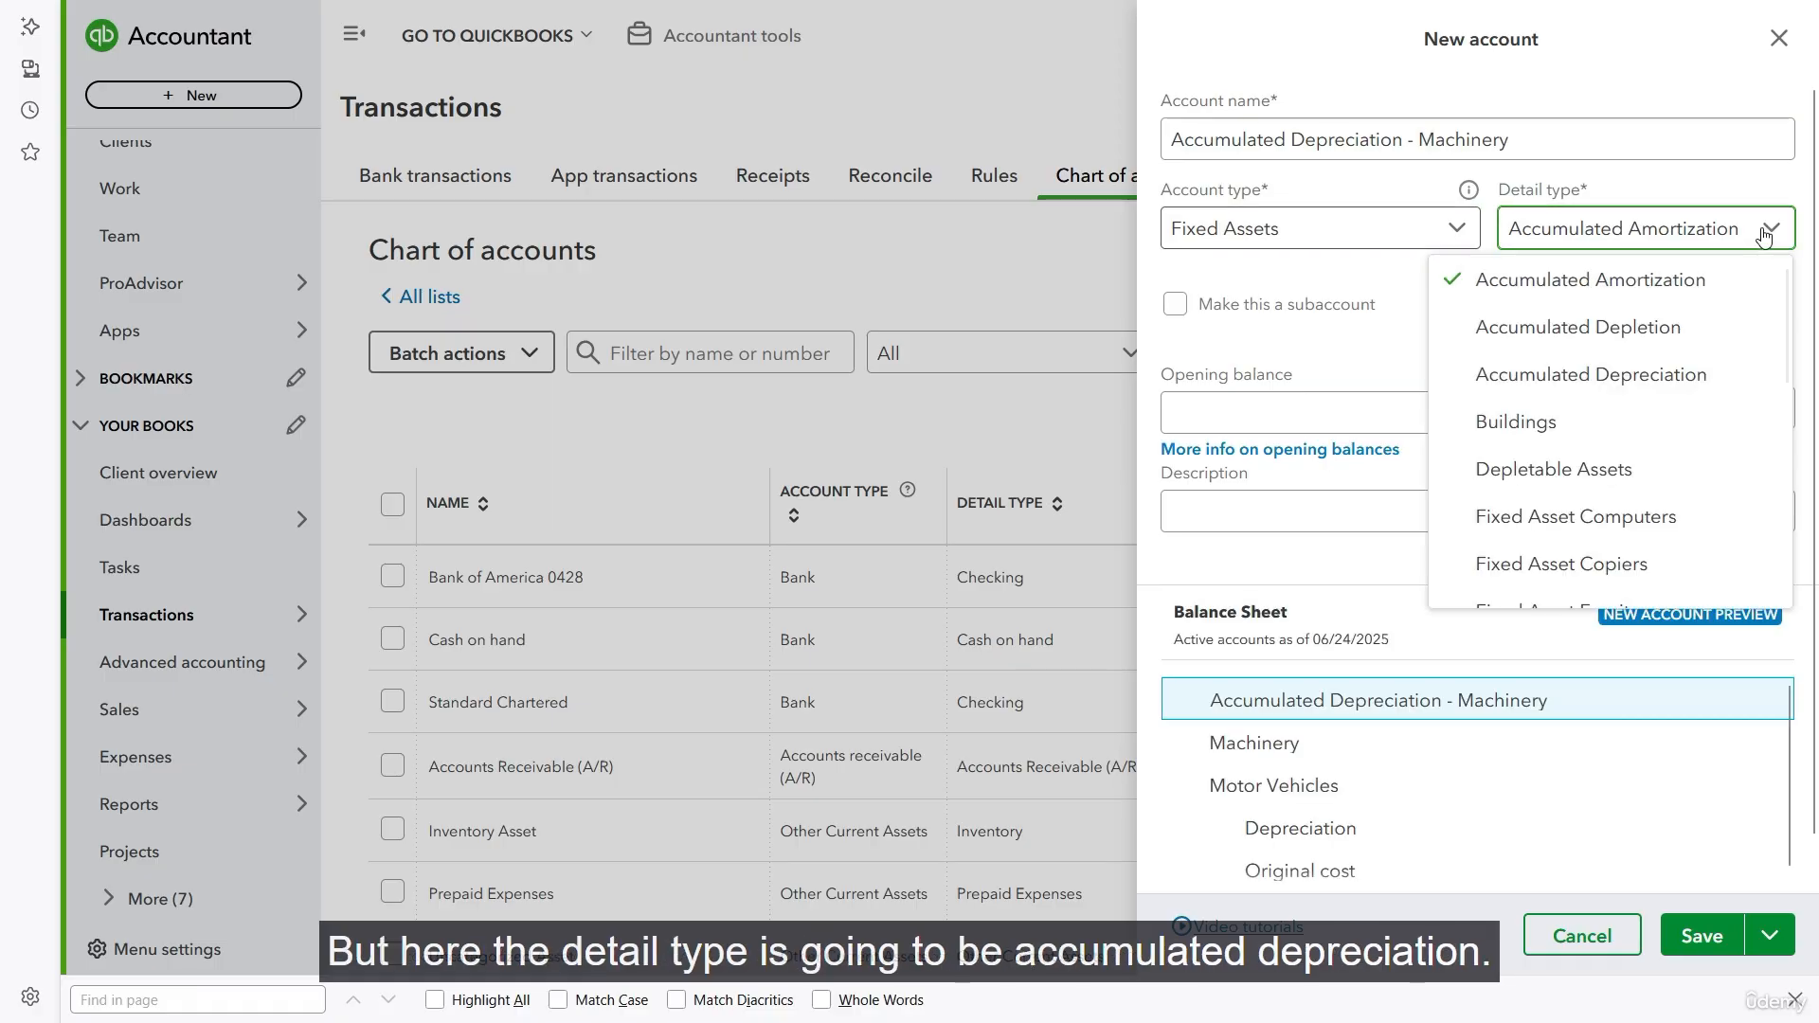
pyautogui.click(1651, 383)
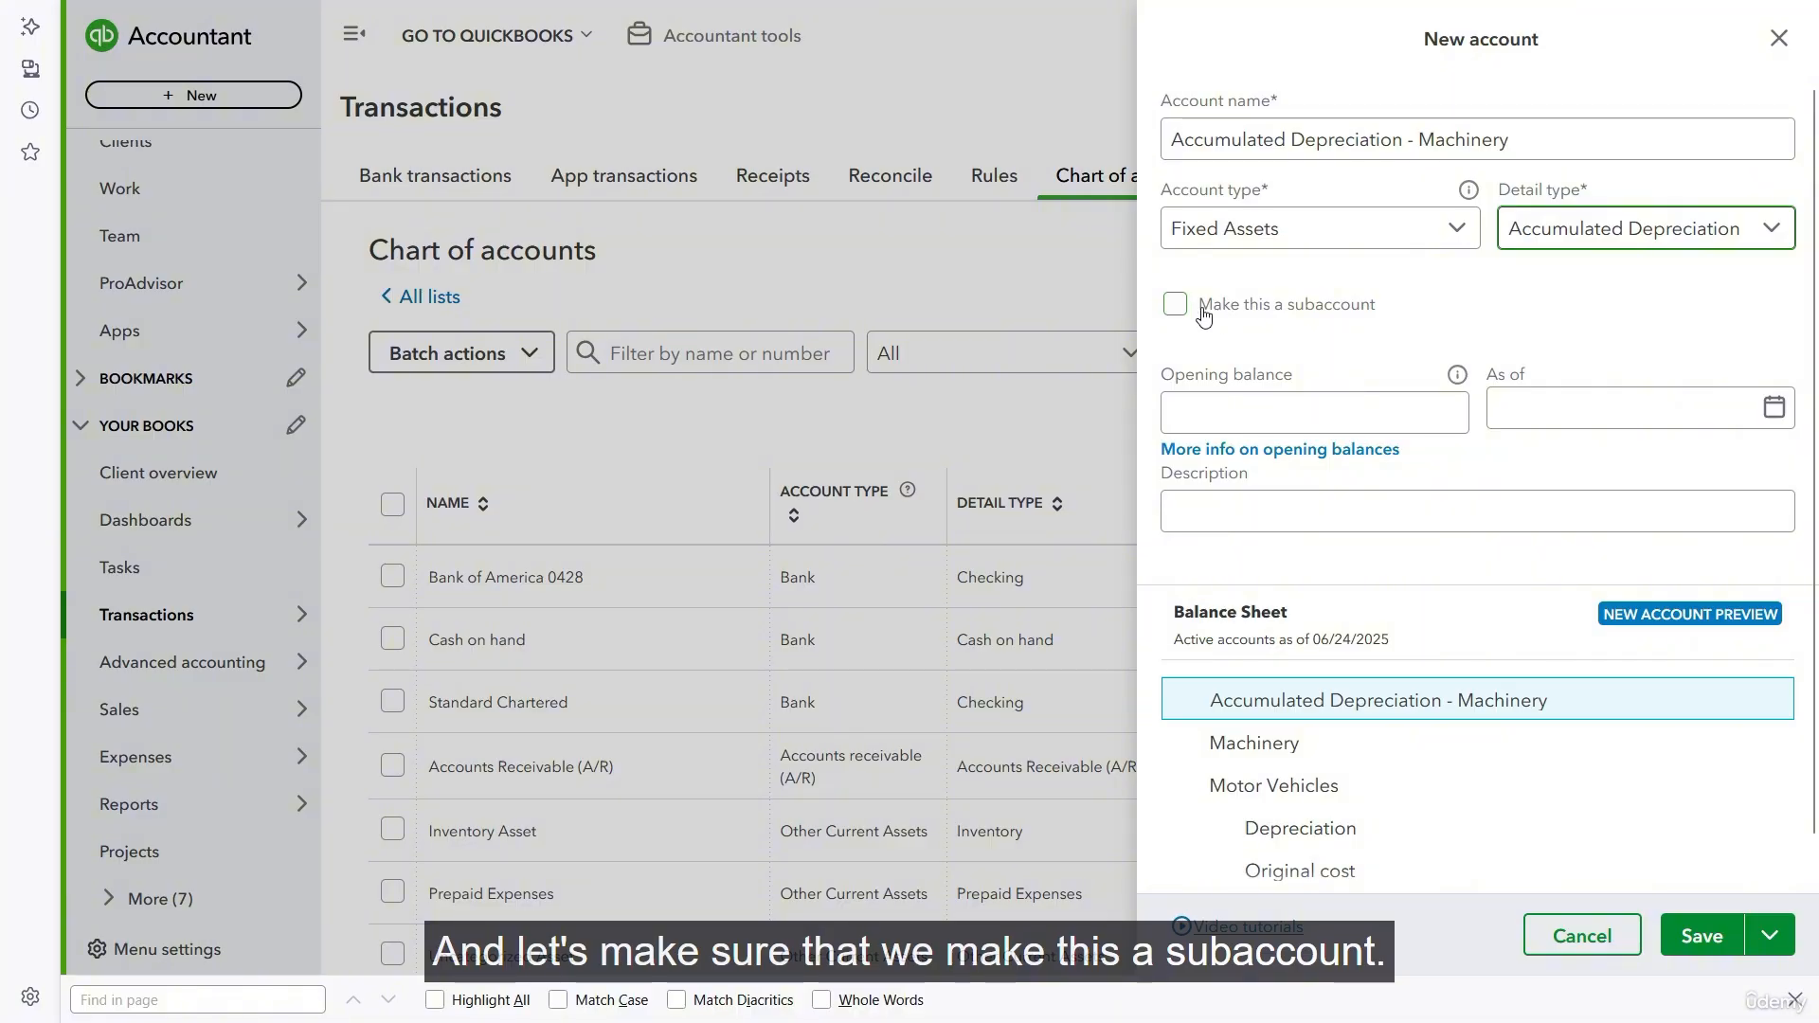
# - Make the accumulated depreciation account a subaccount of Machinery and save it
pyautogui.click(1235, 311)
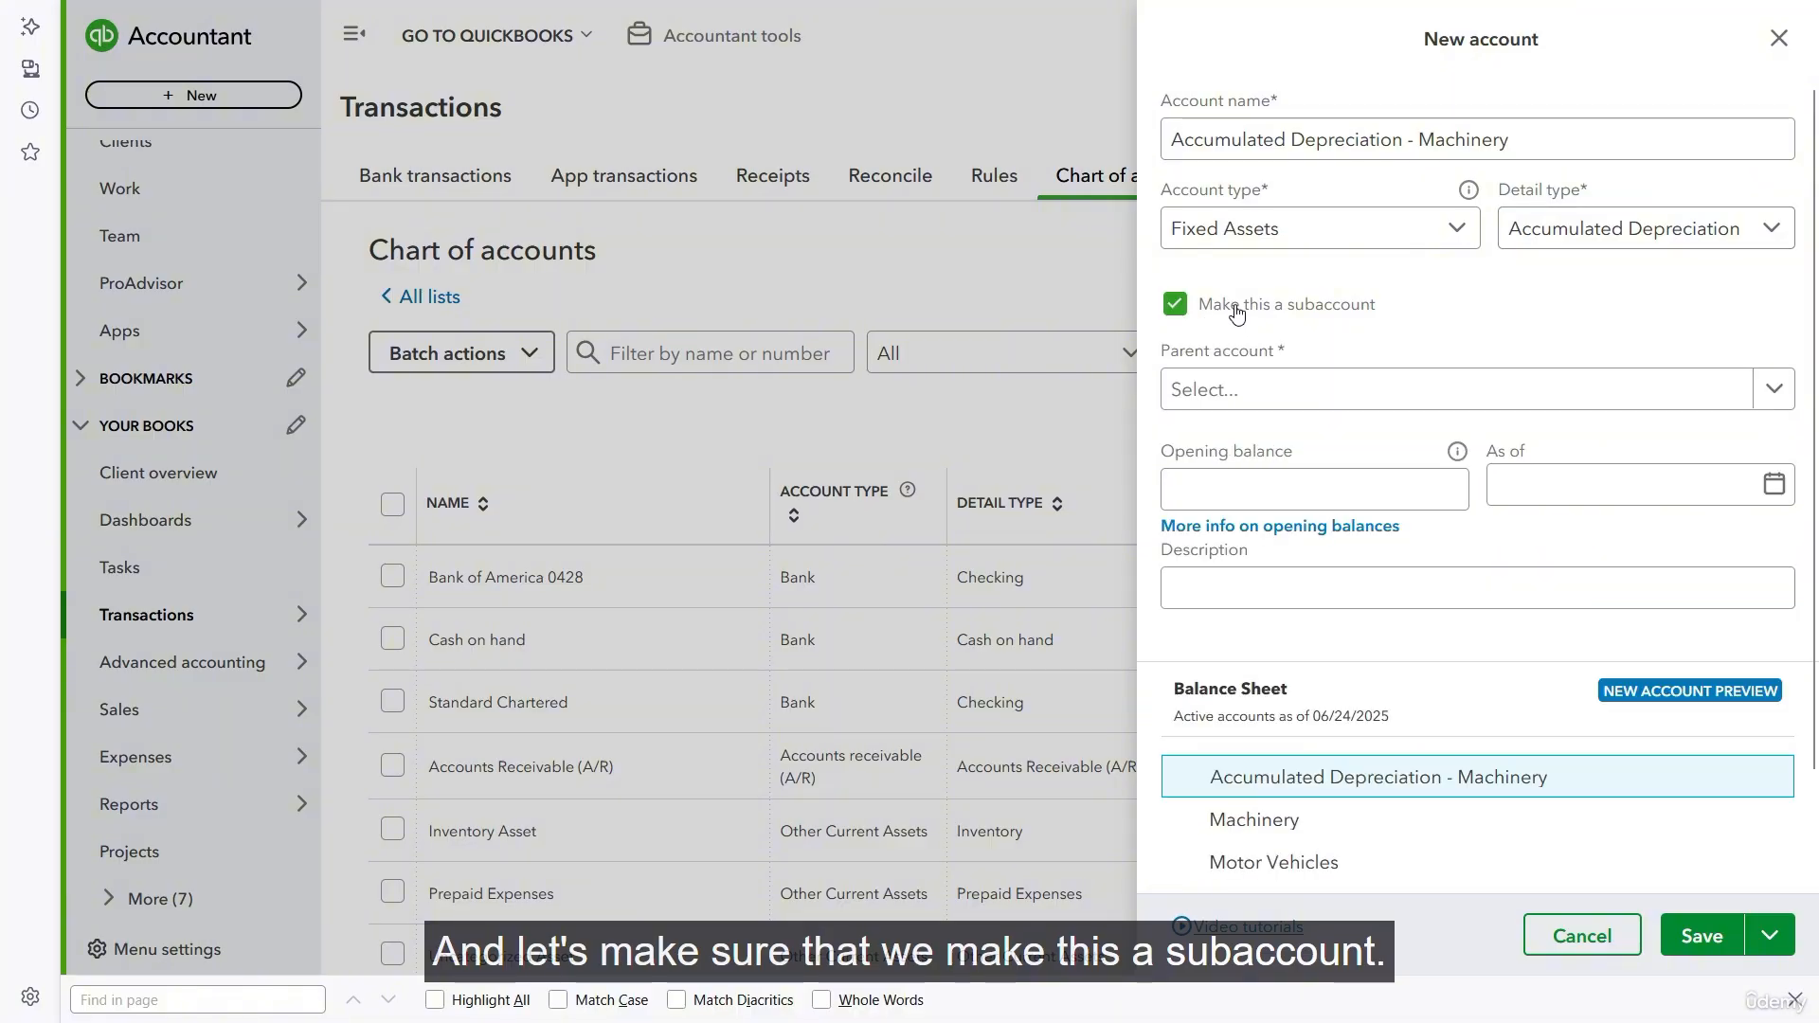
pyautogui.click(1393, 390)
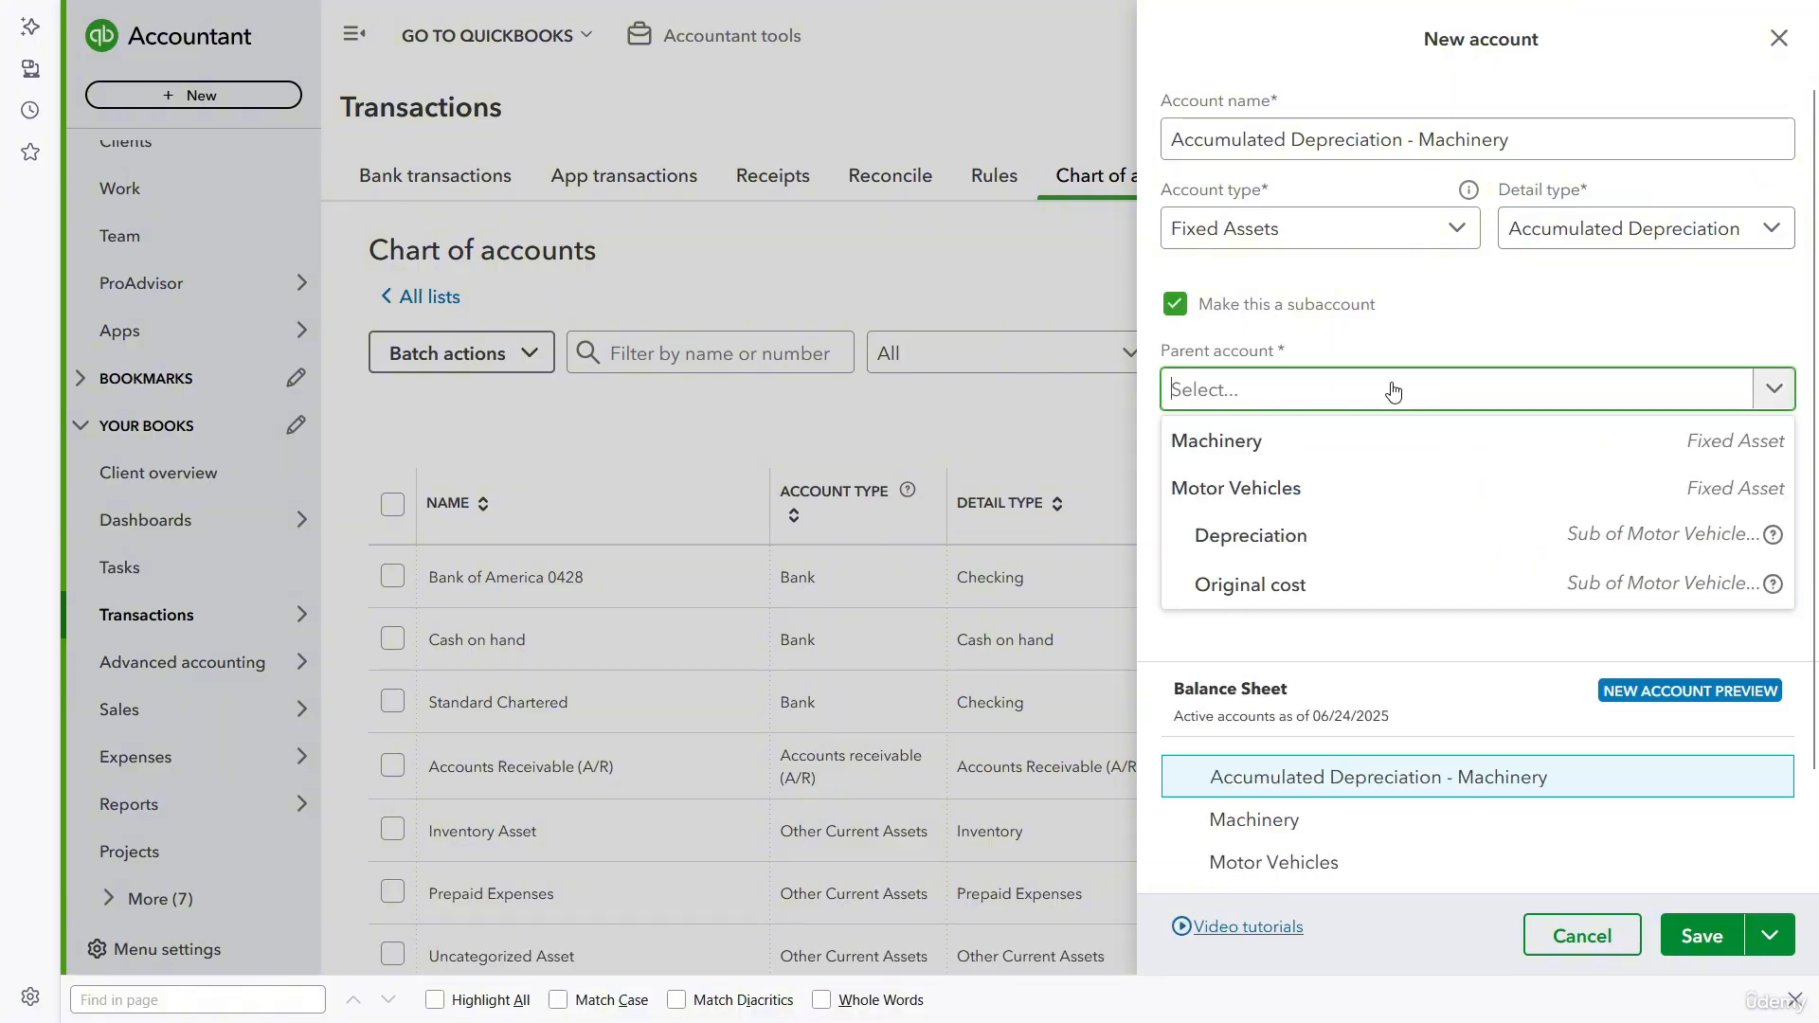
pyautogui.click(1364, 456)
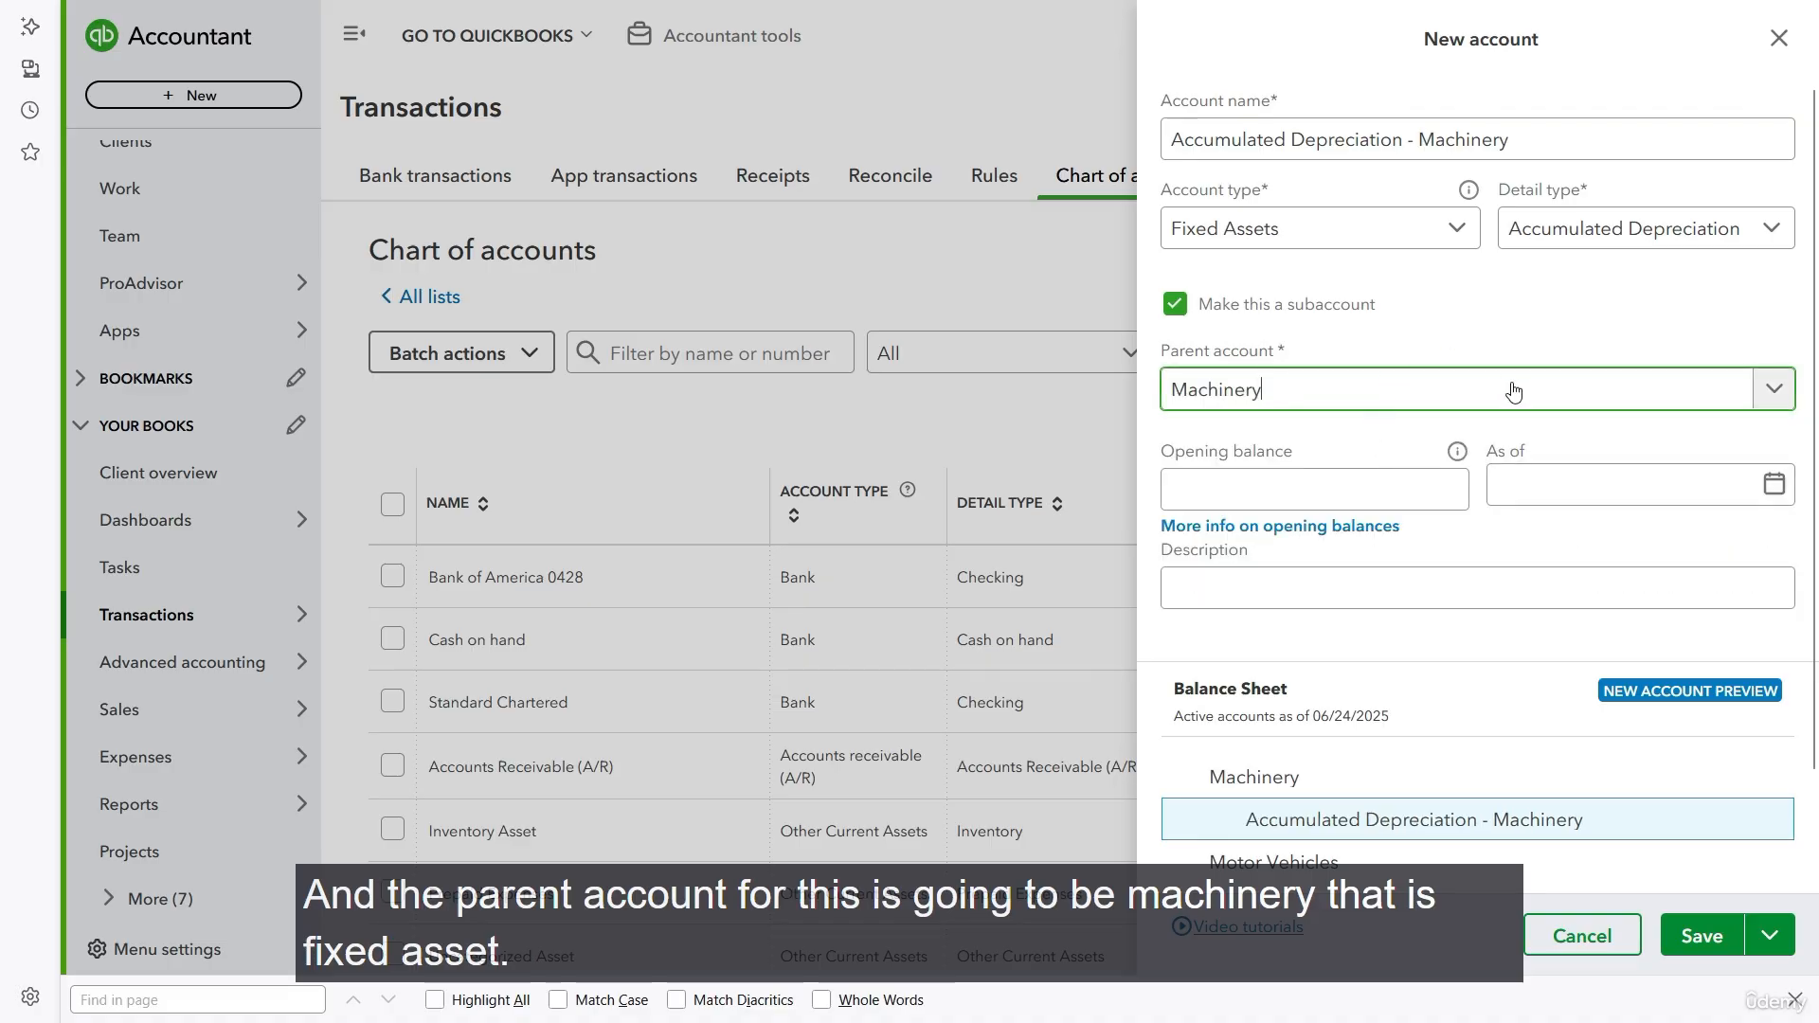
pyautogui.scroll(-2, 1494, 617)
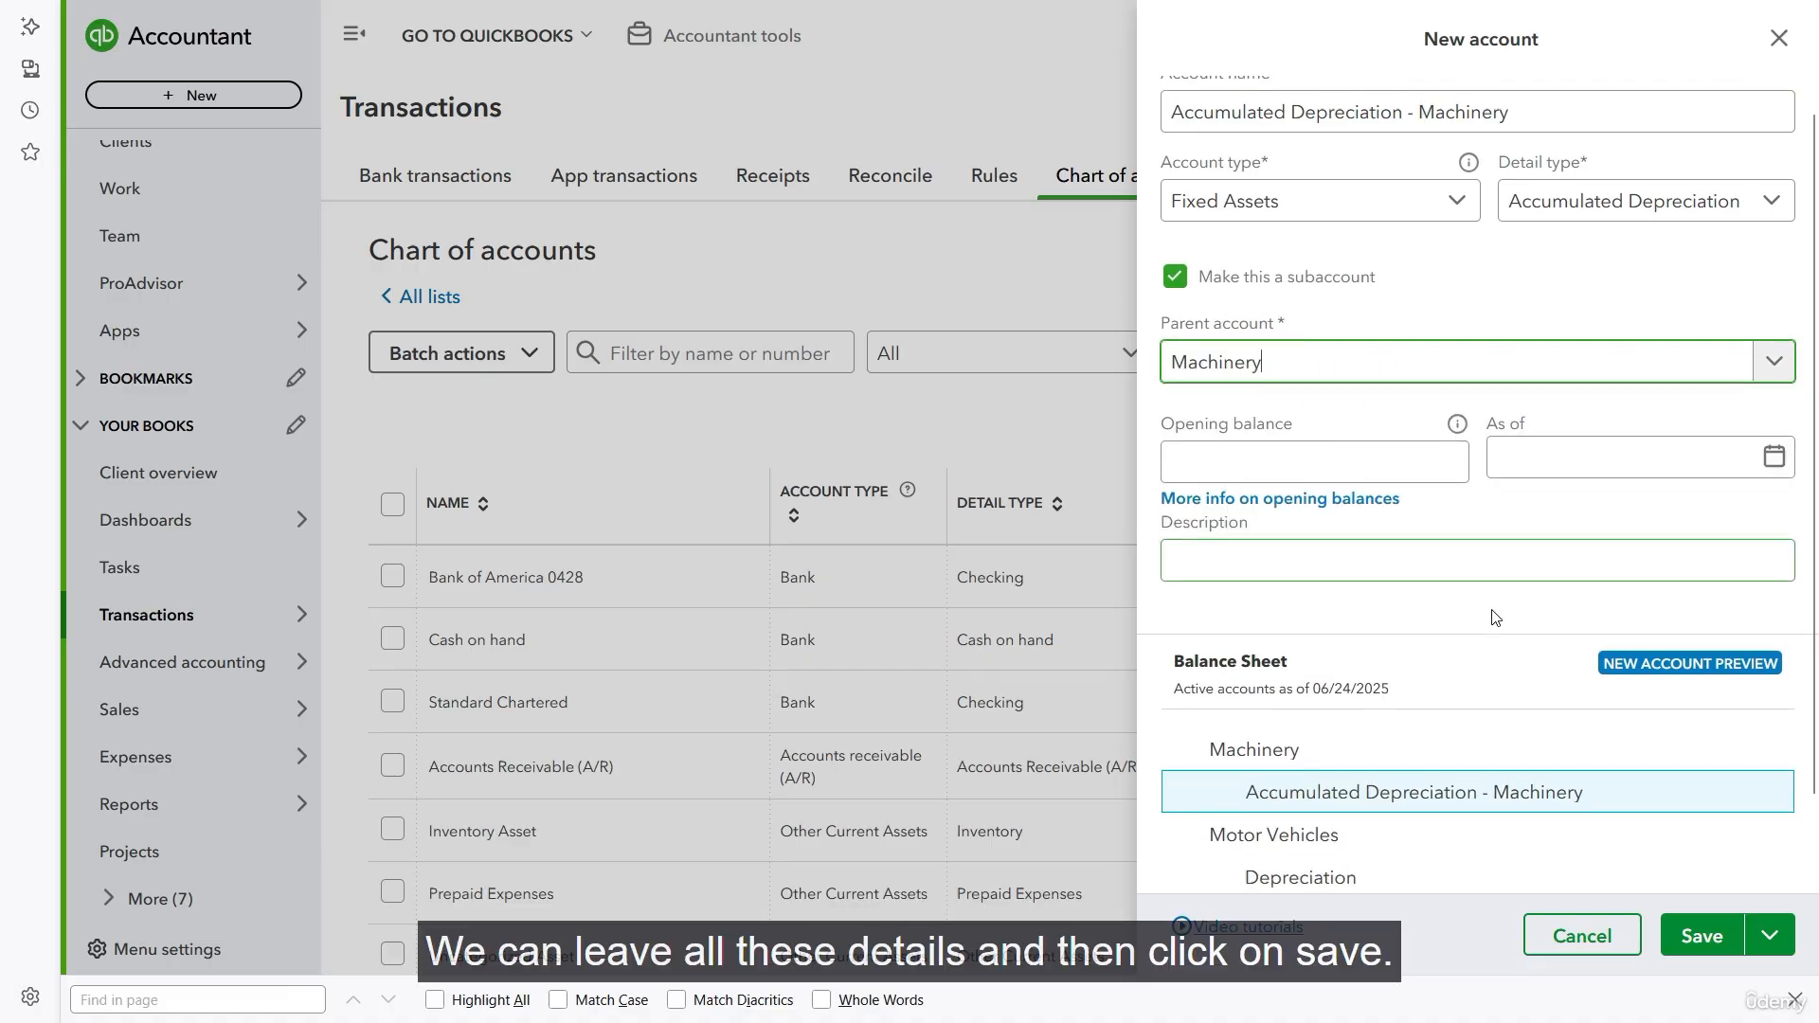
pyautogui.click(1690, 933)
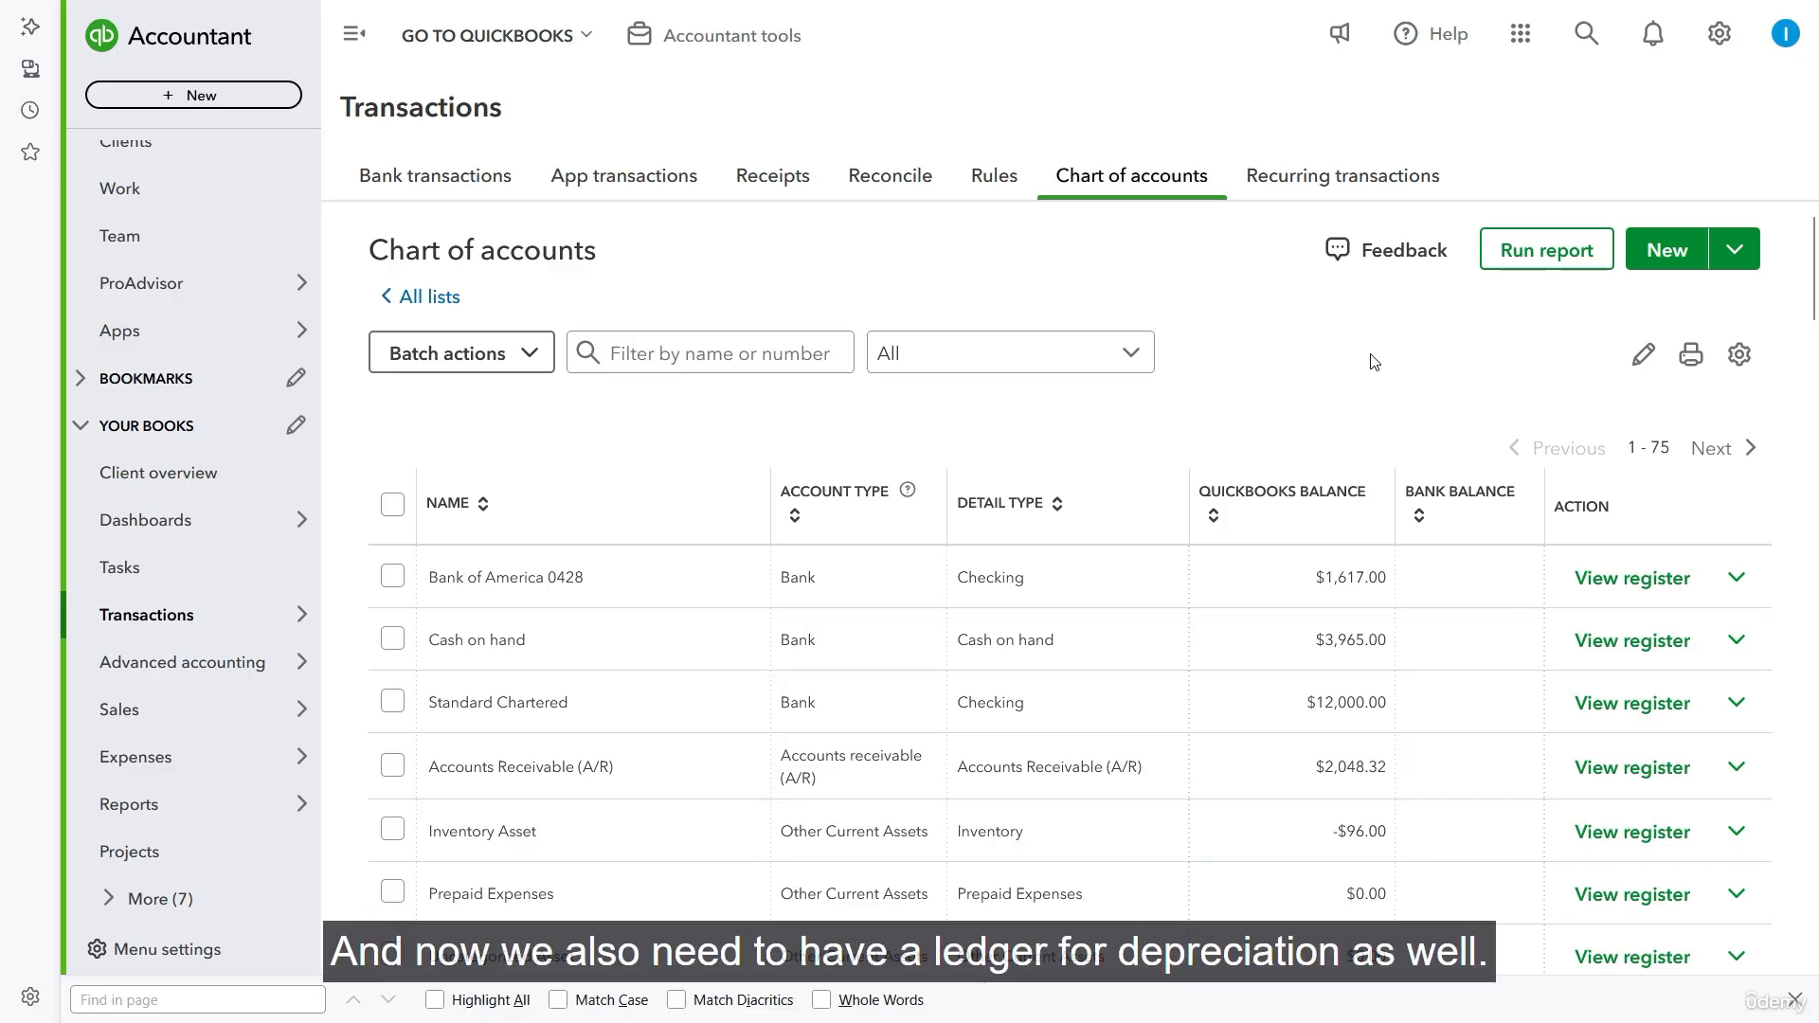
# - Start a new account in the chart of accounts and name it "Depreciation - Machinery"
pyautogui.click(1665, 250)
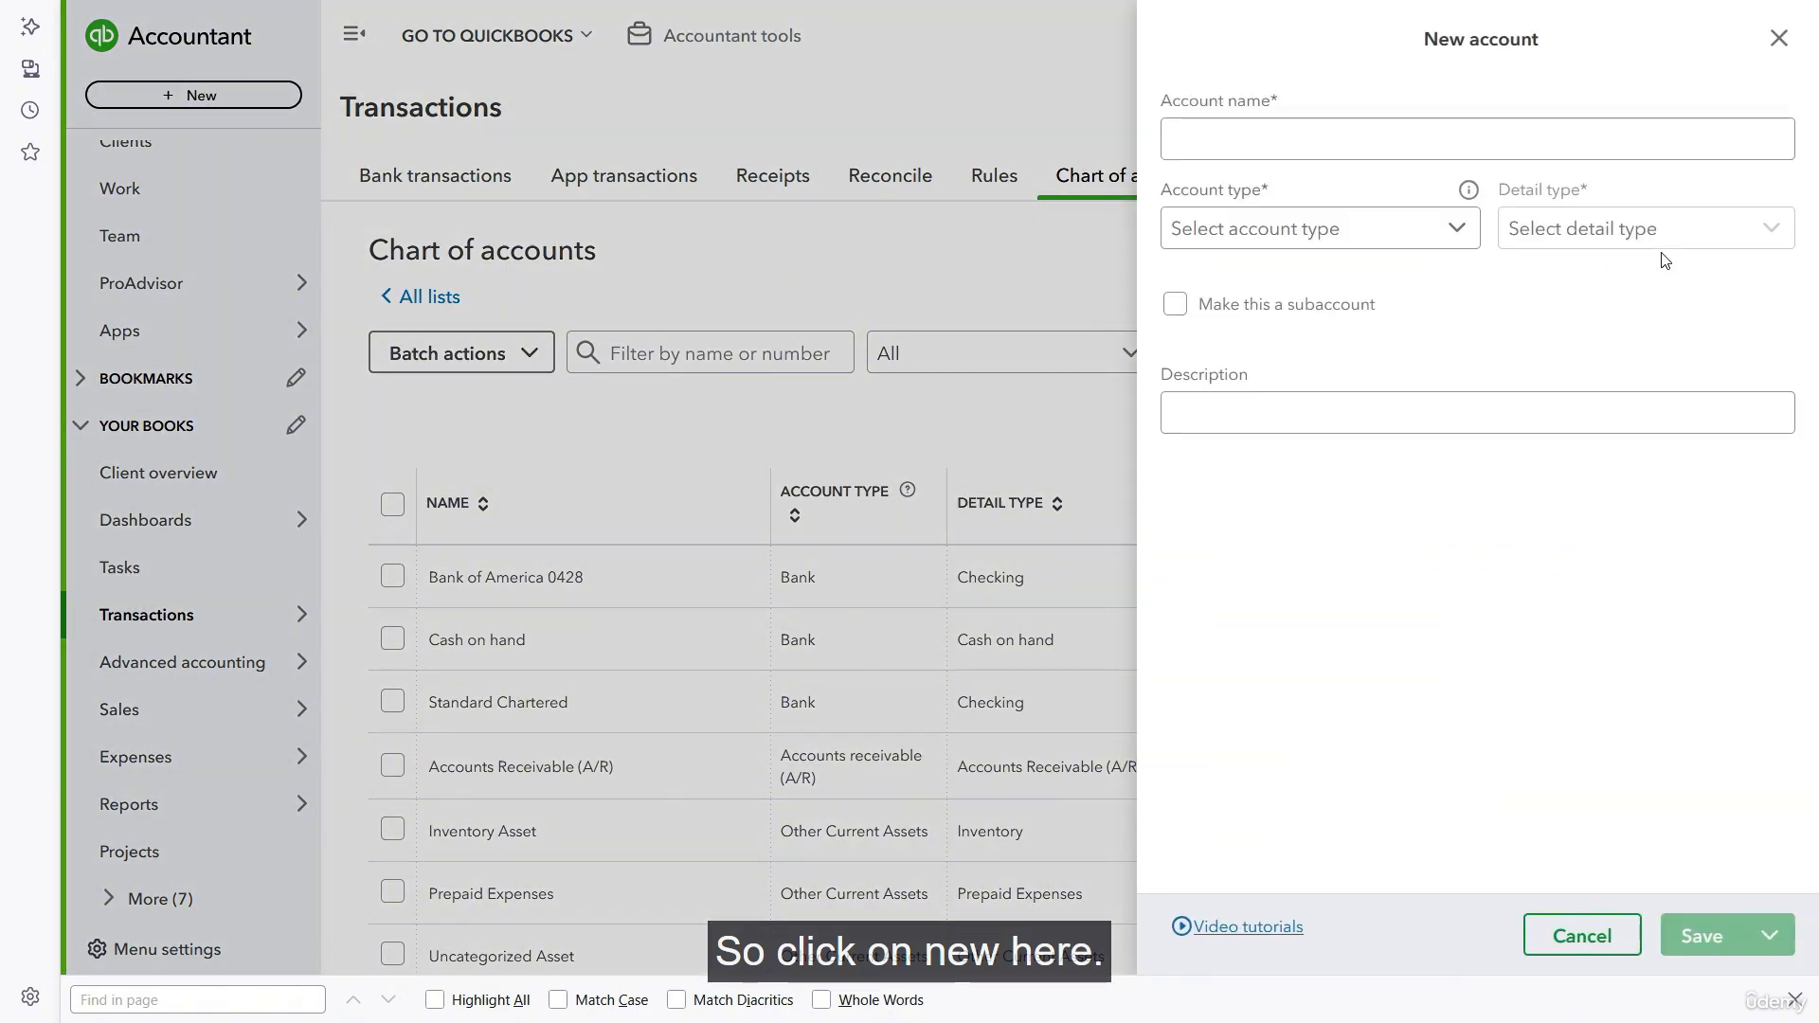
pyautogui.click(1300, 139)
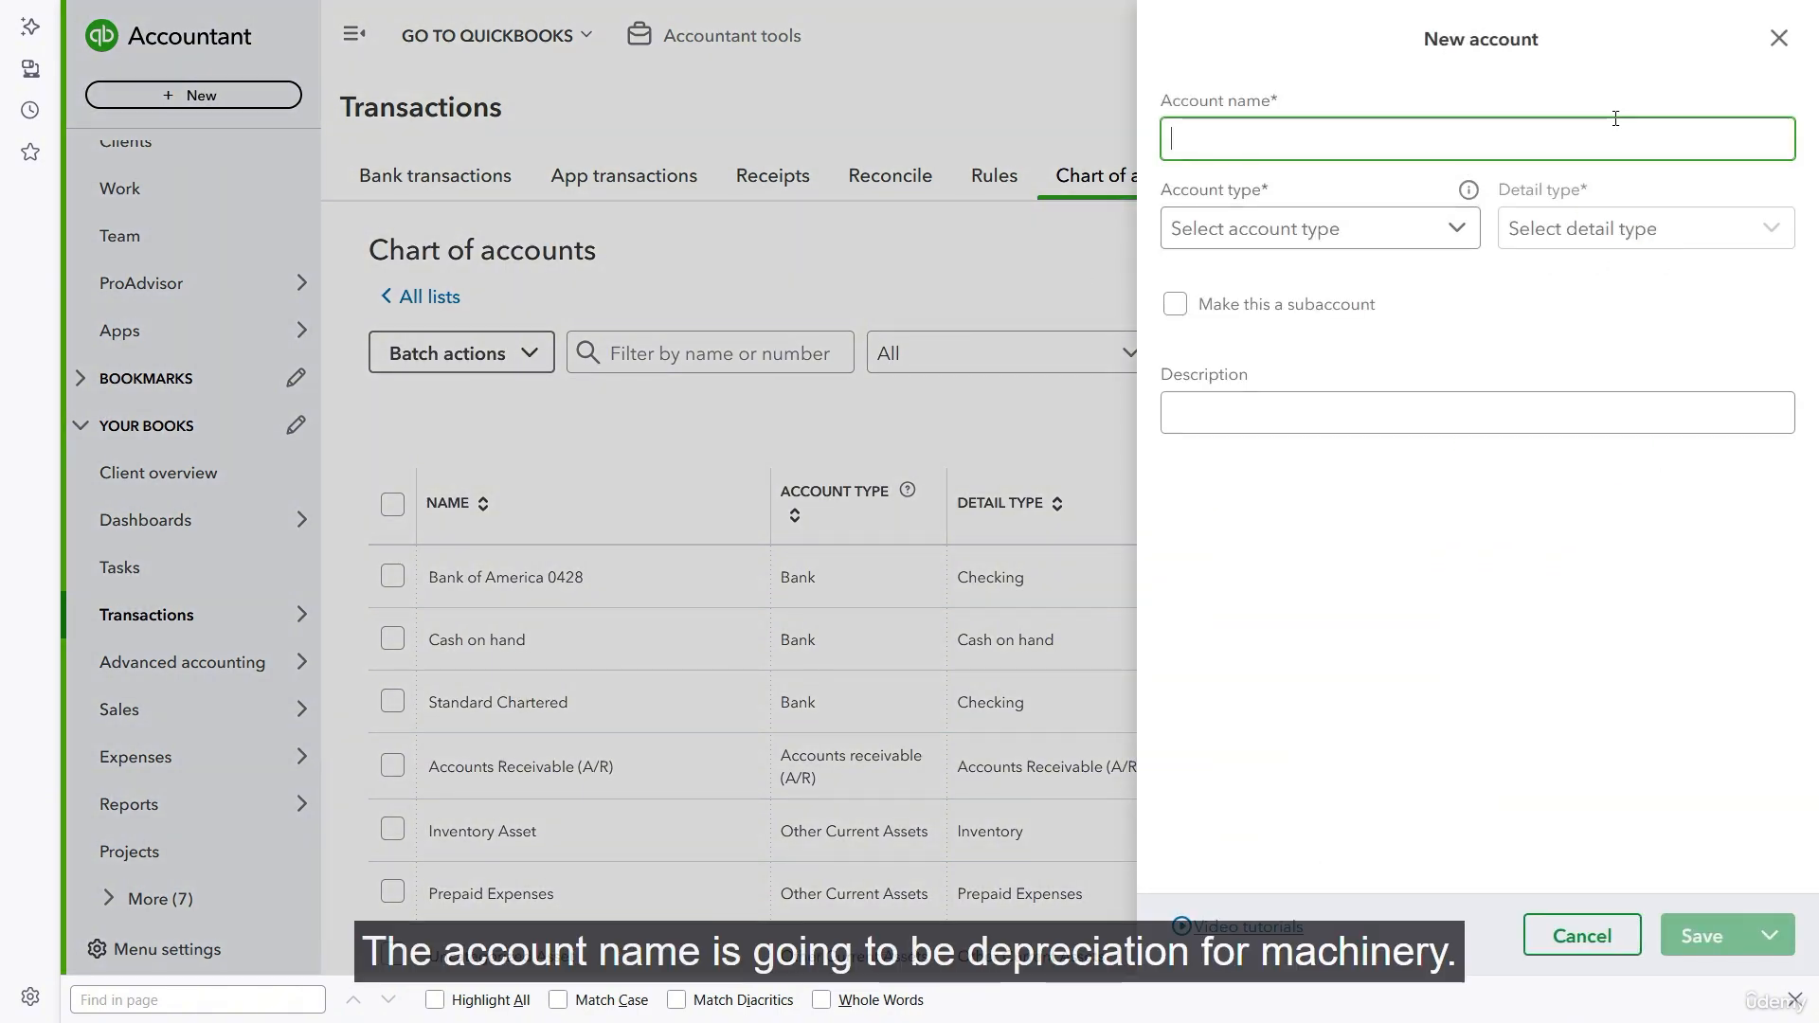
pyautogui.write('Depreciation - Machinery')
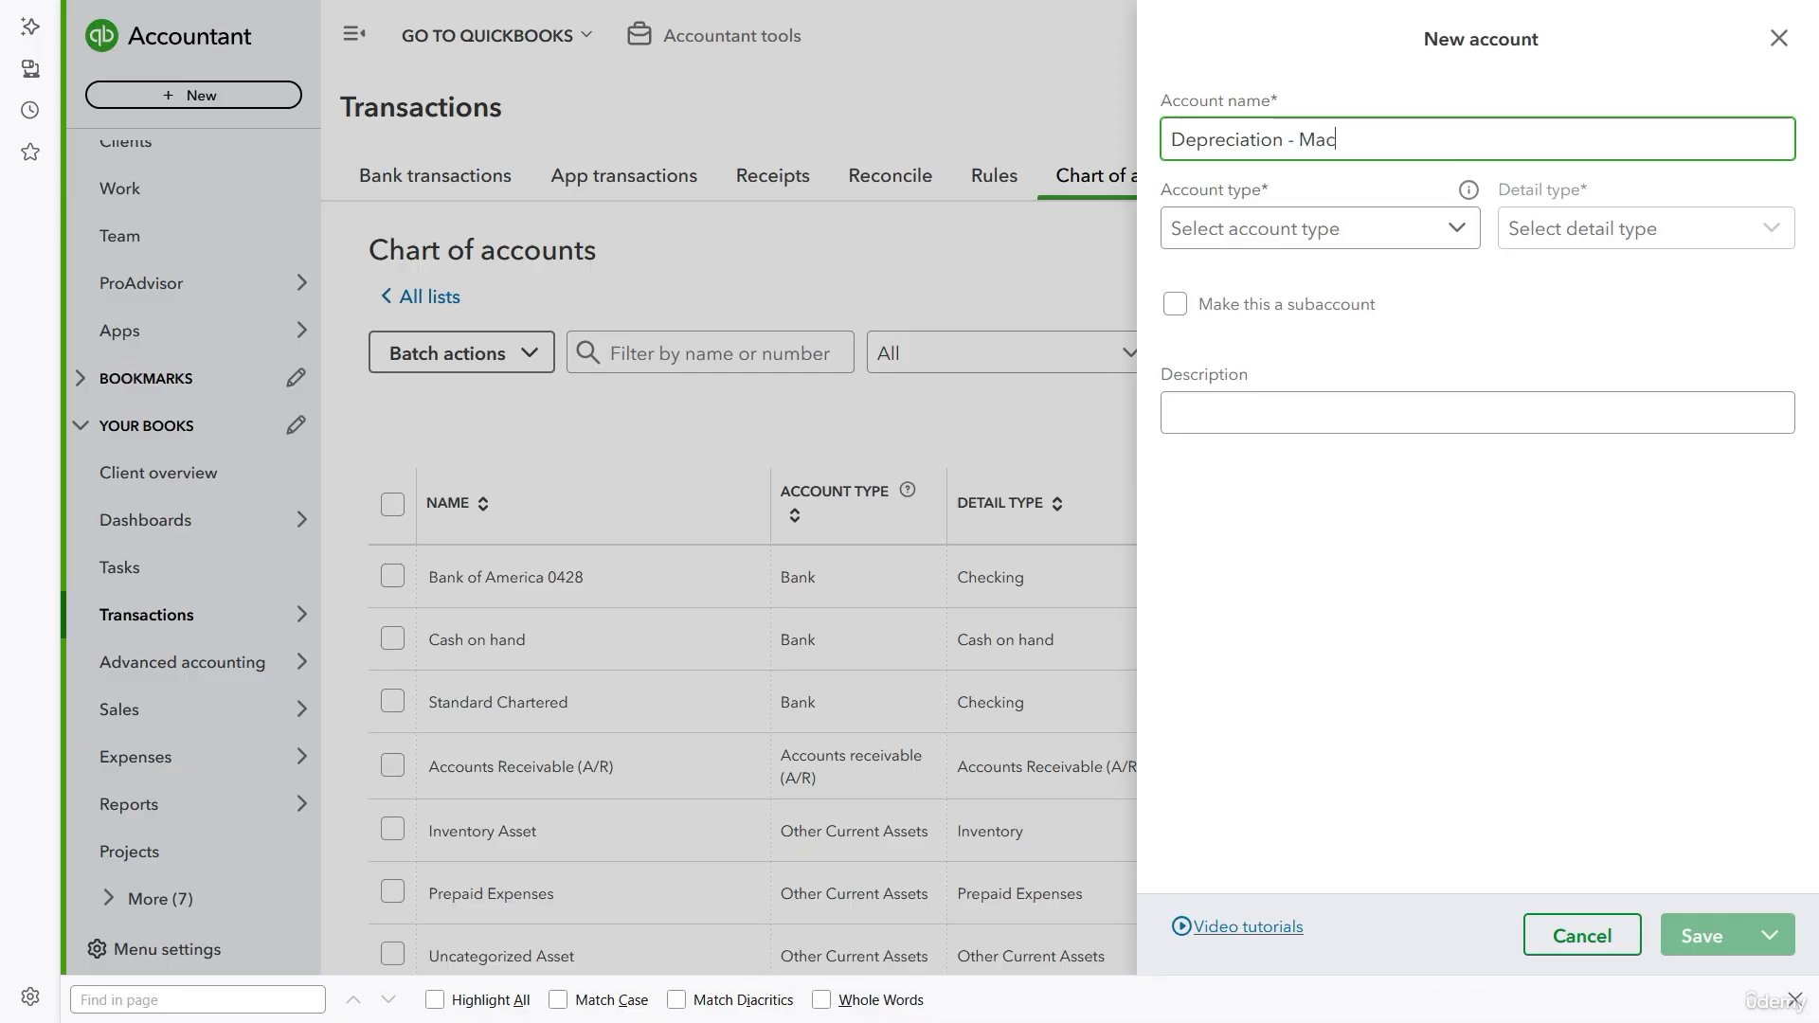
# - Set the account type to Other Expense and the detail type to Depreciation, and save the account
pyautogui.click(1402, 228)
pyautogui.scroll(-4, 1373, 408)
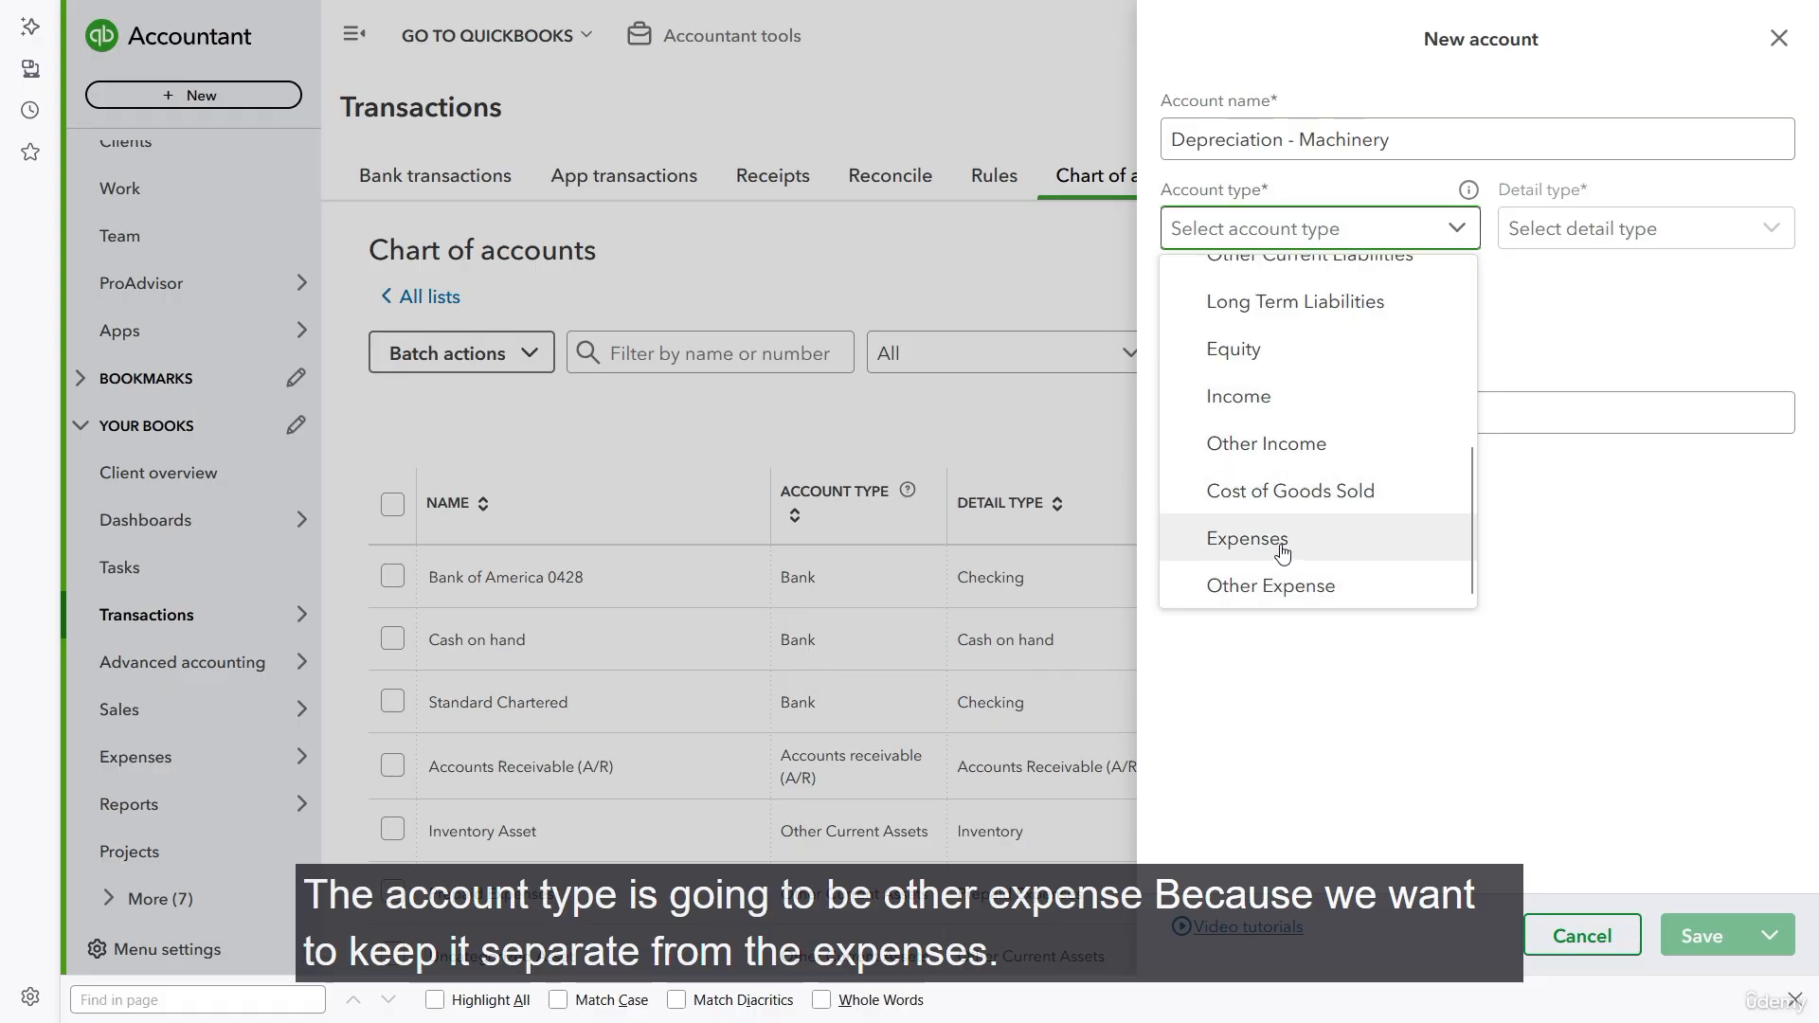
pyautogui.click(1319, 585)
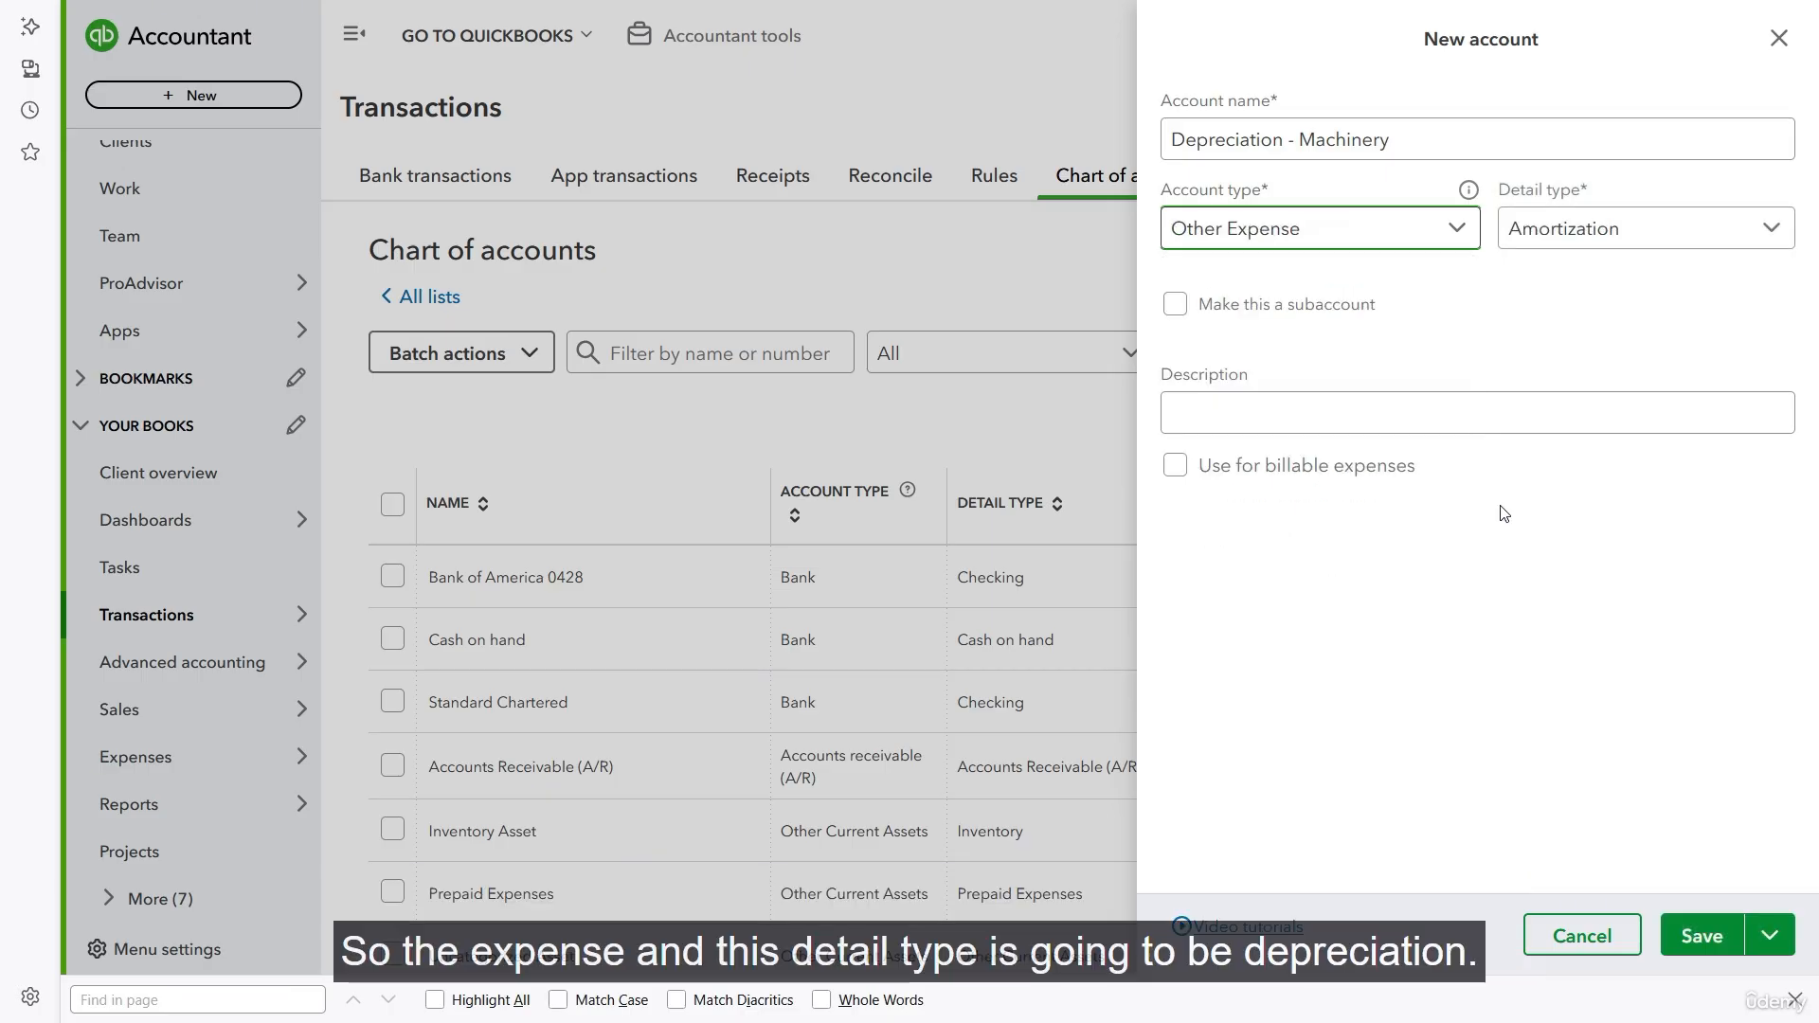
pyautogui.click(1754, 235)
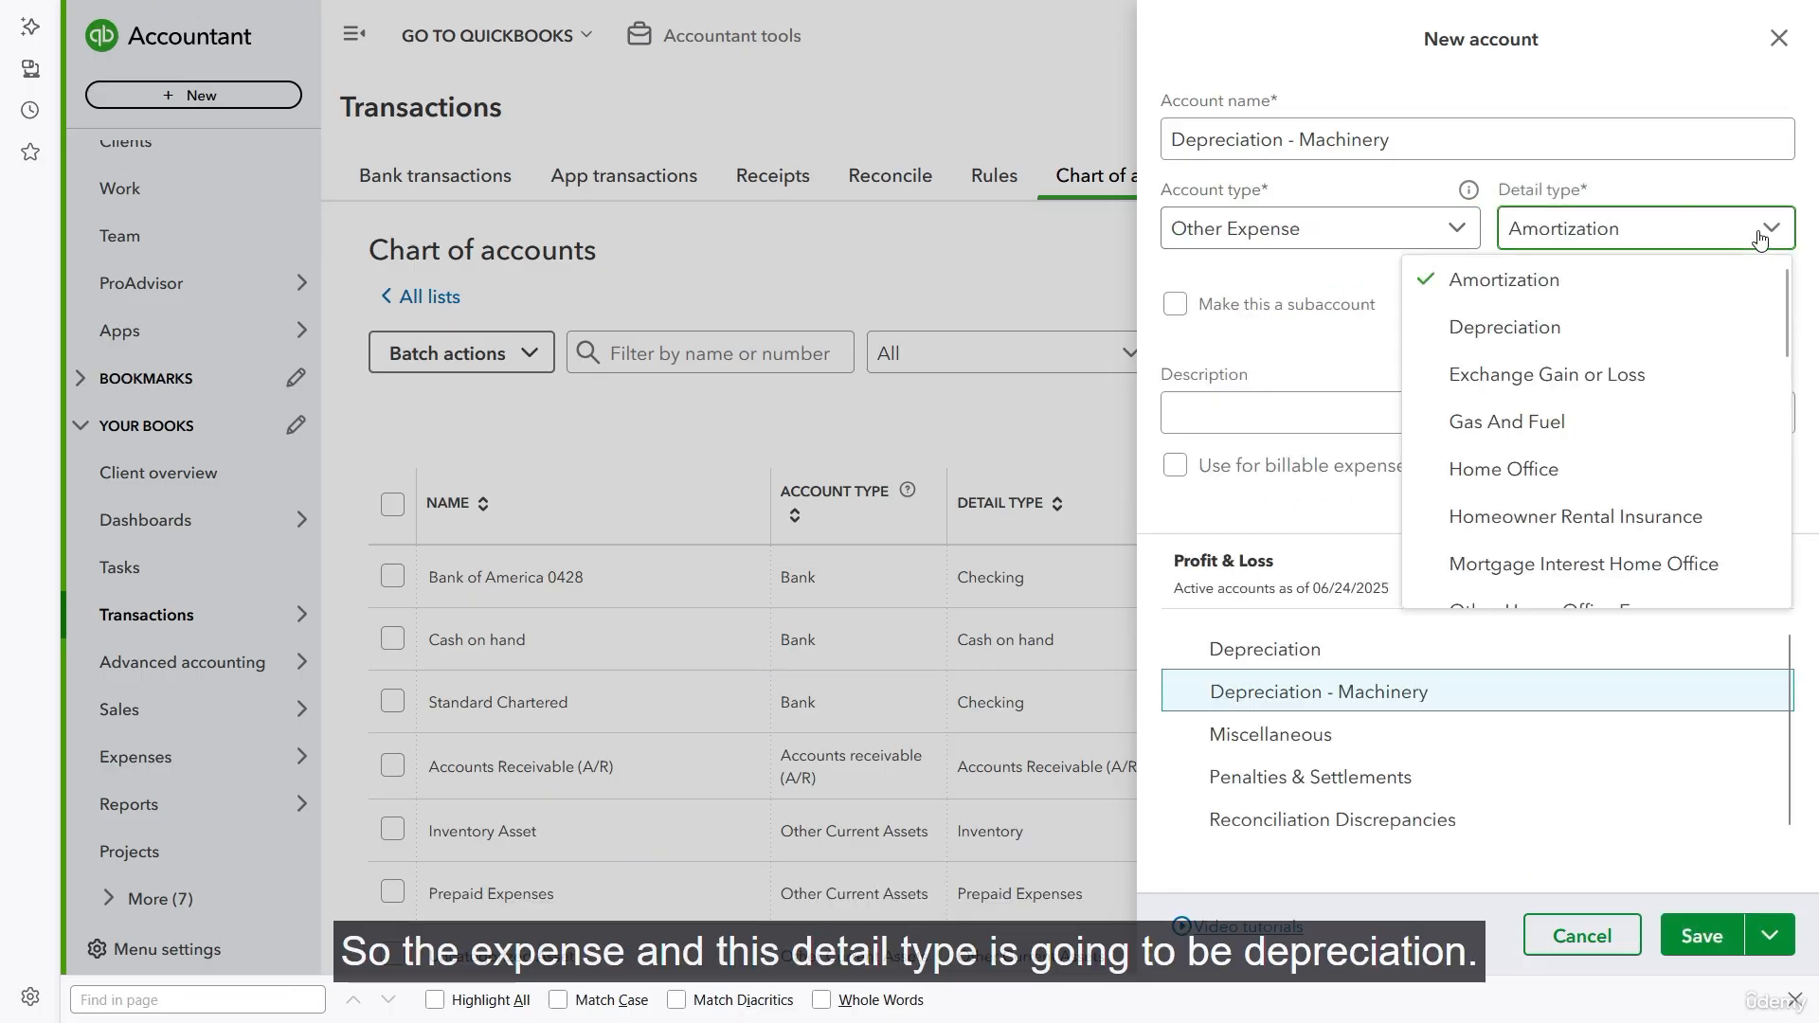
pyautogui.click(1532, 332)
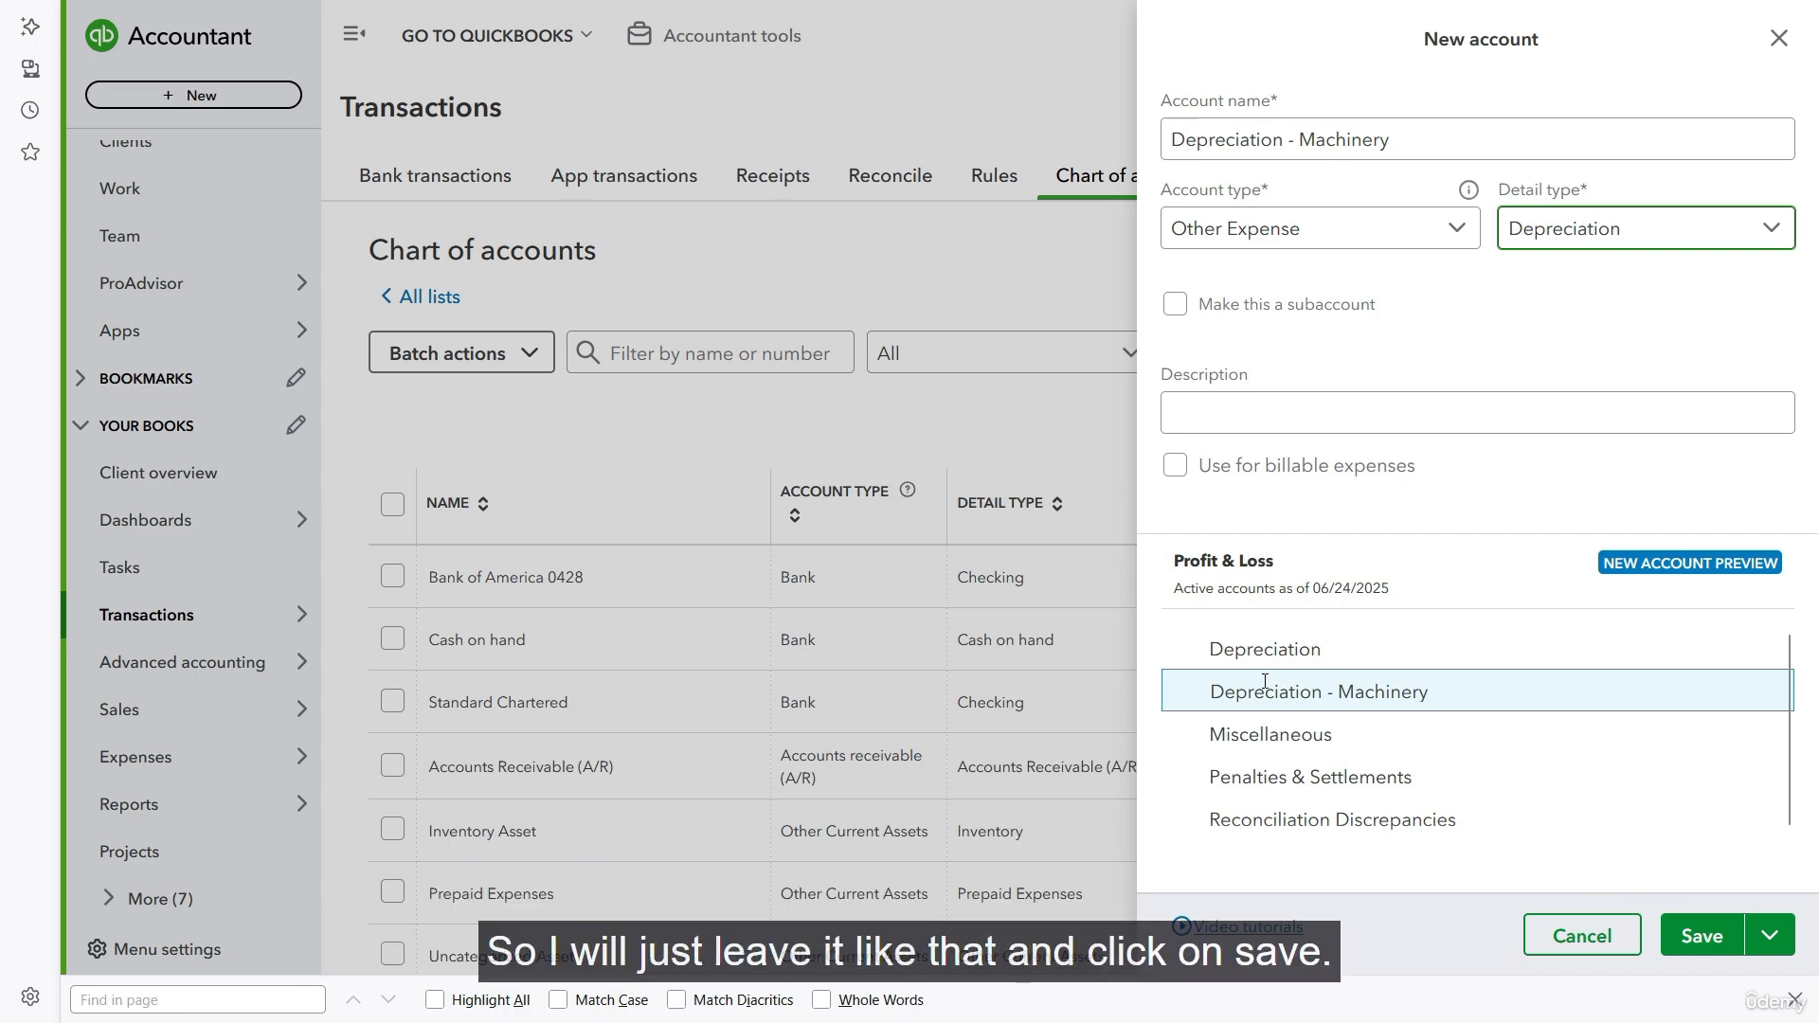
pyautogui.click(1702, 938)
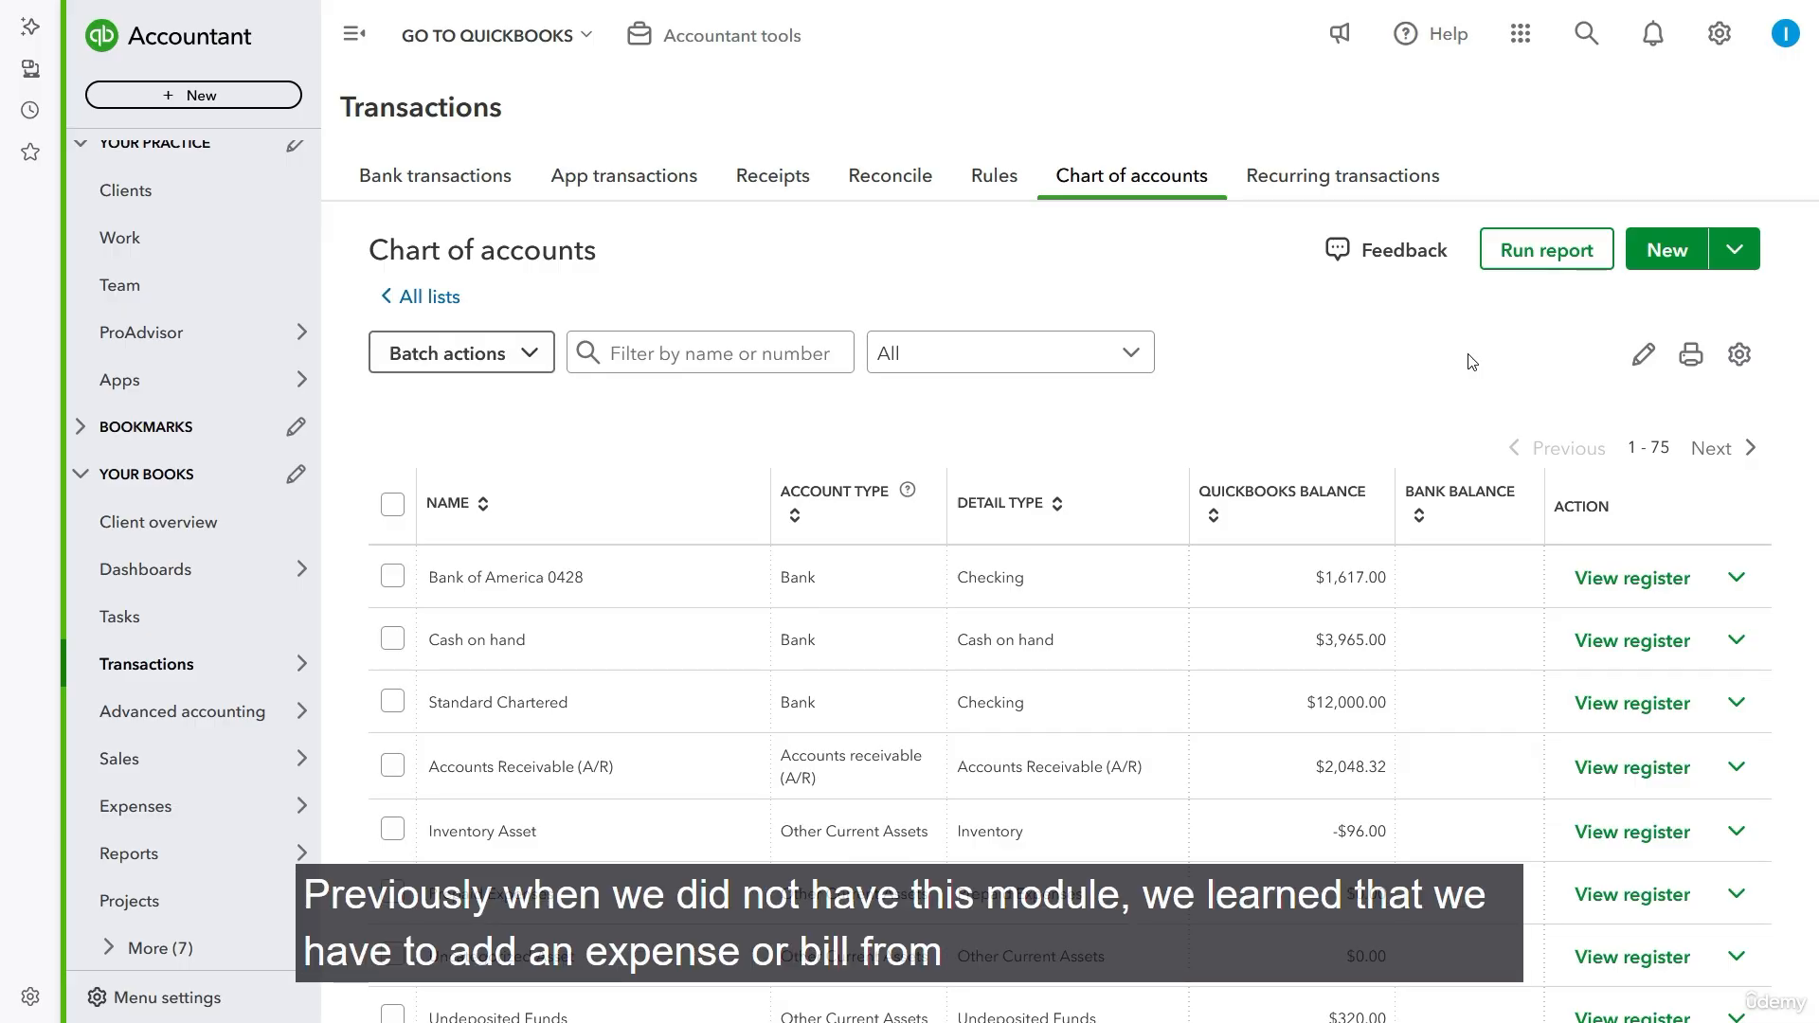
pyautogui.click(235, 100)
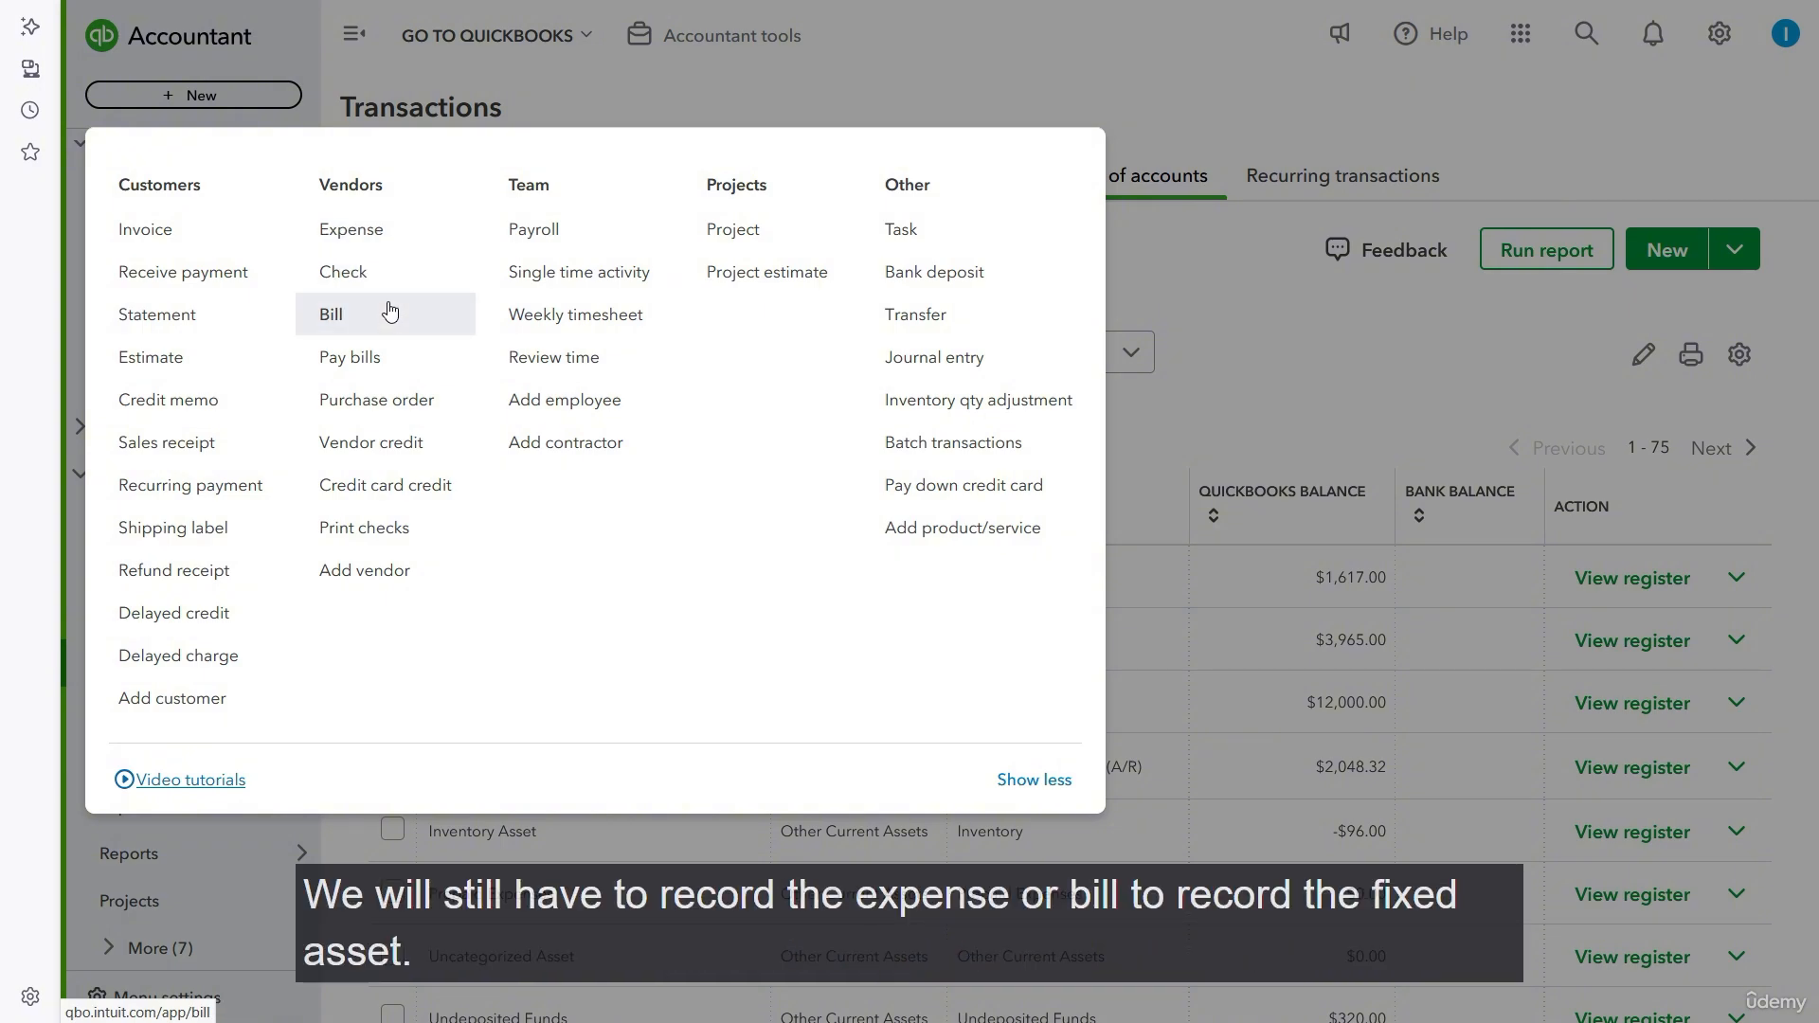
pyautogui.click(1222, 313)
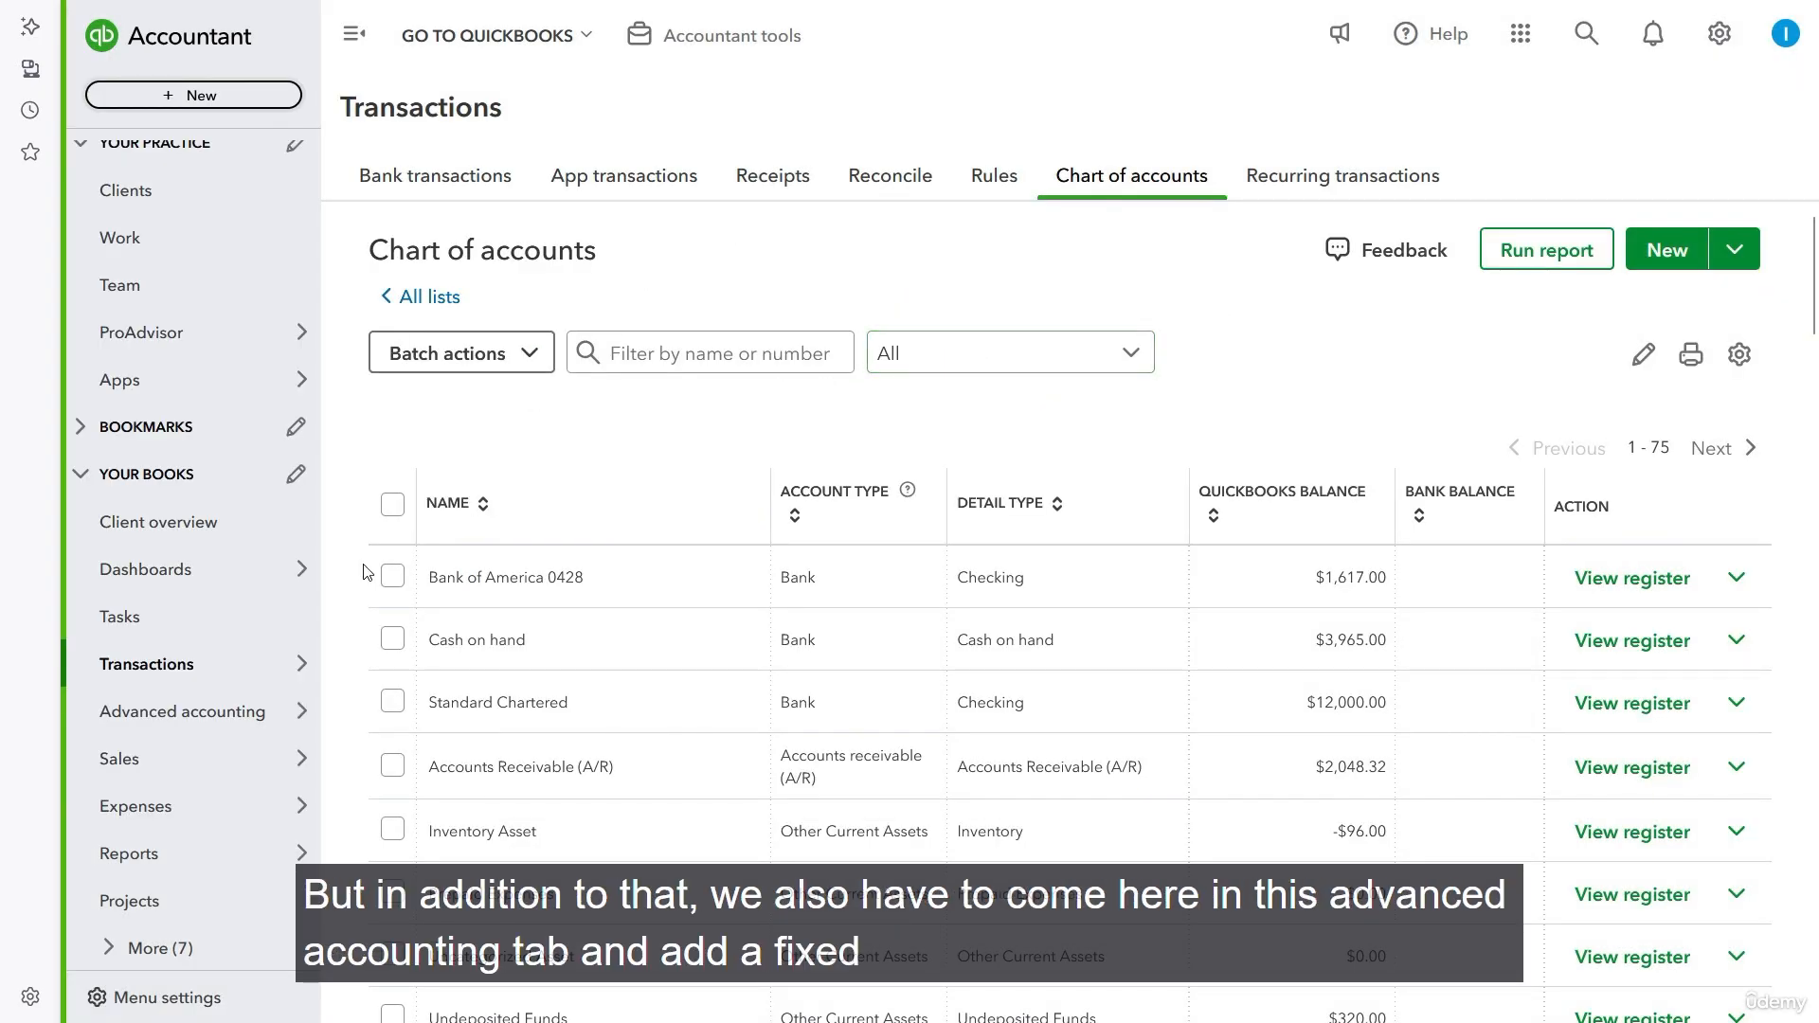
# - Open the Fixed assets list in the advanced accounting area
pyautogui.moveTo(249, 675)
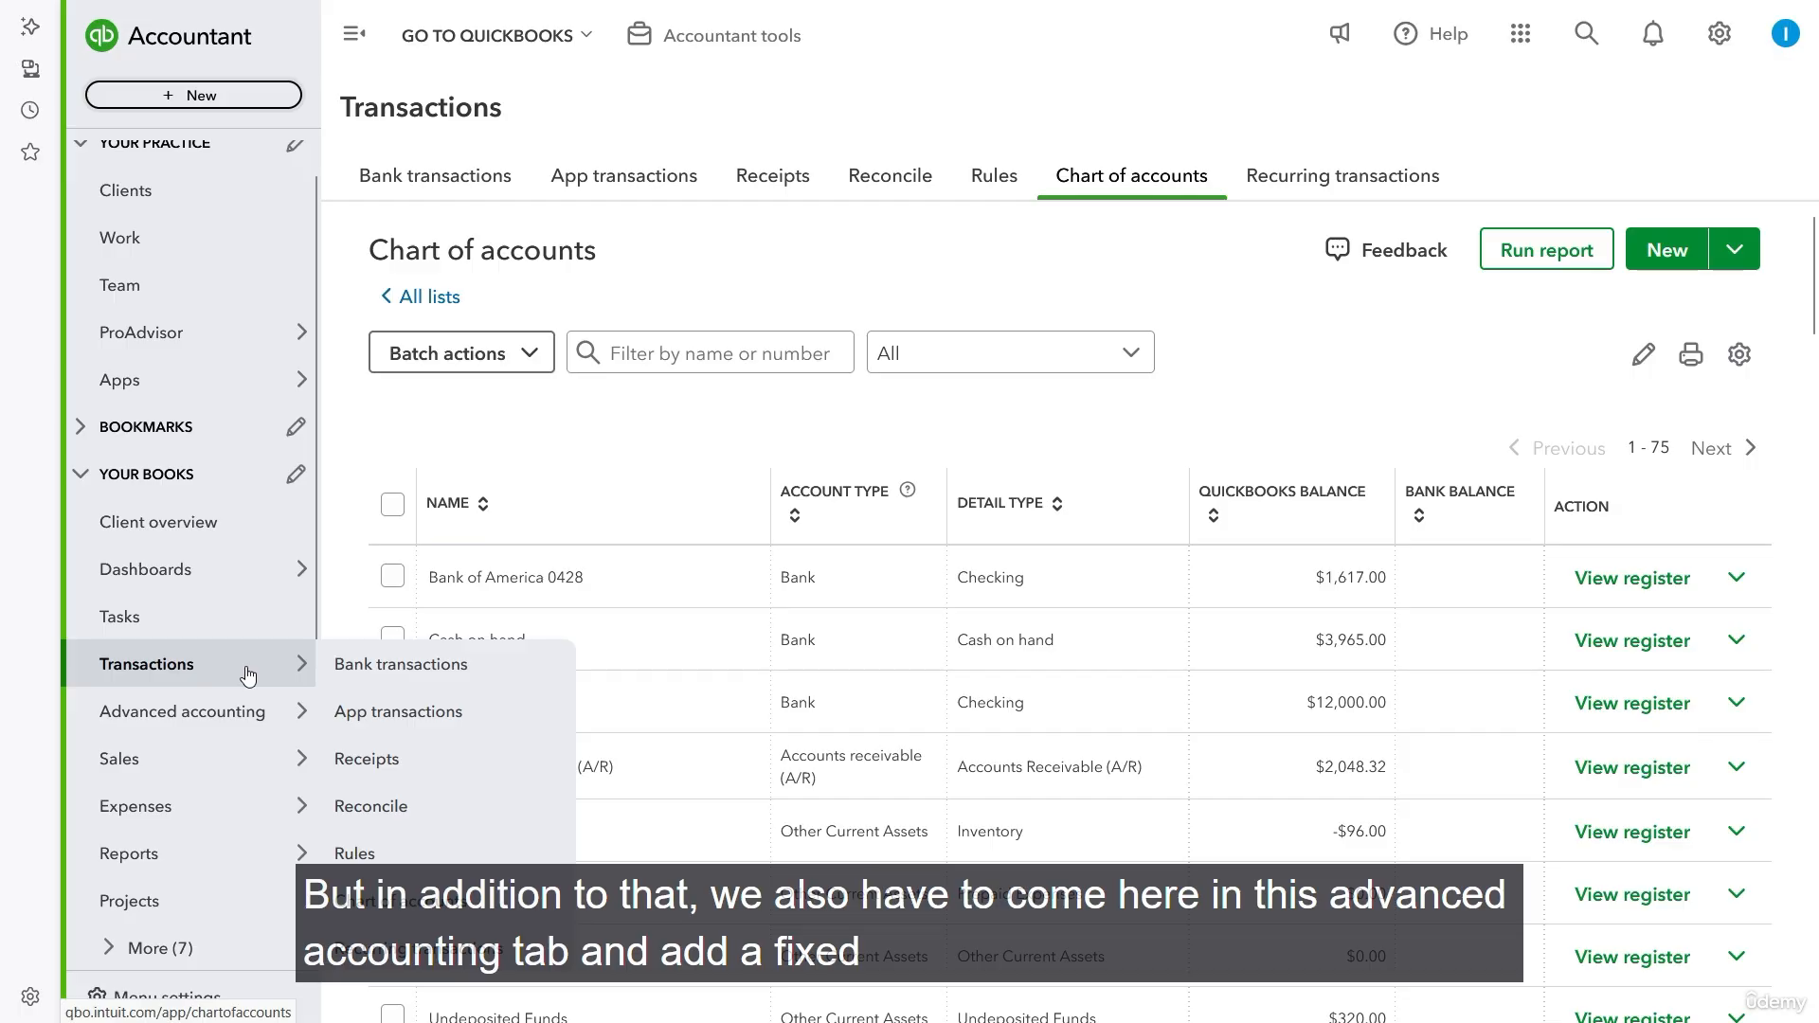
pyautogui.moveTo(269, 718)
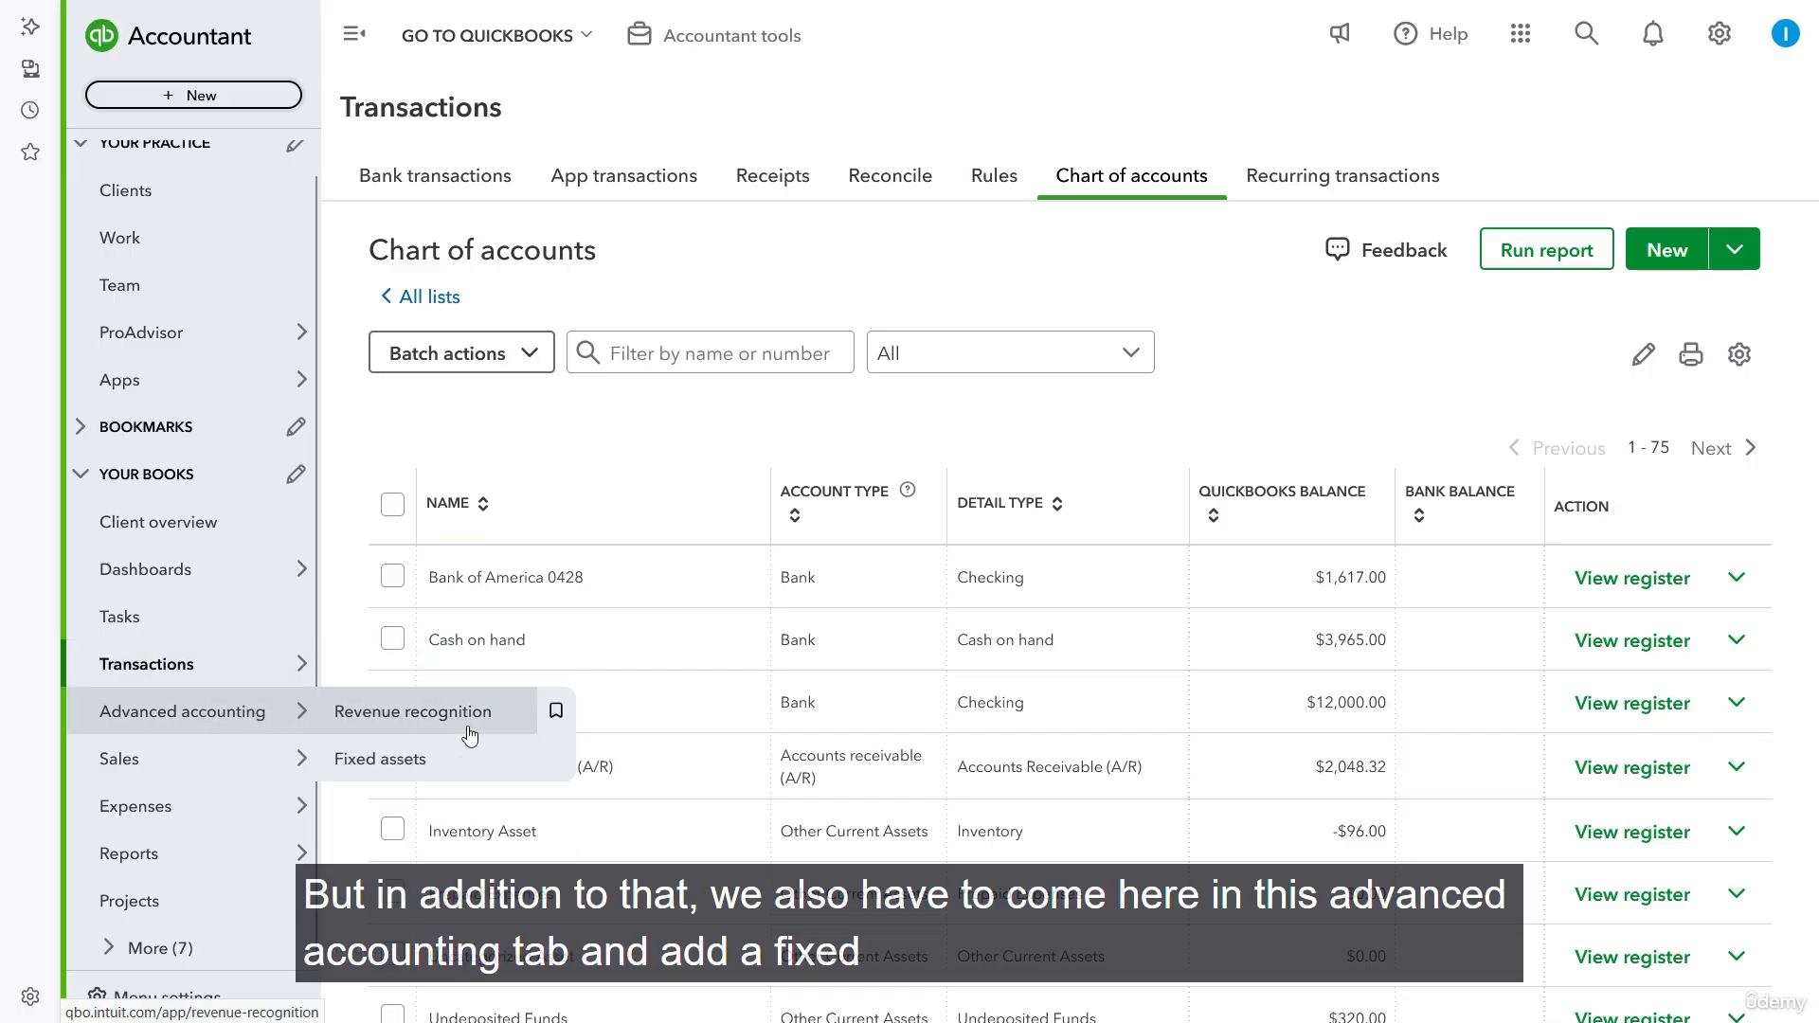
pyautogui.click(436, 759)
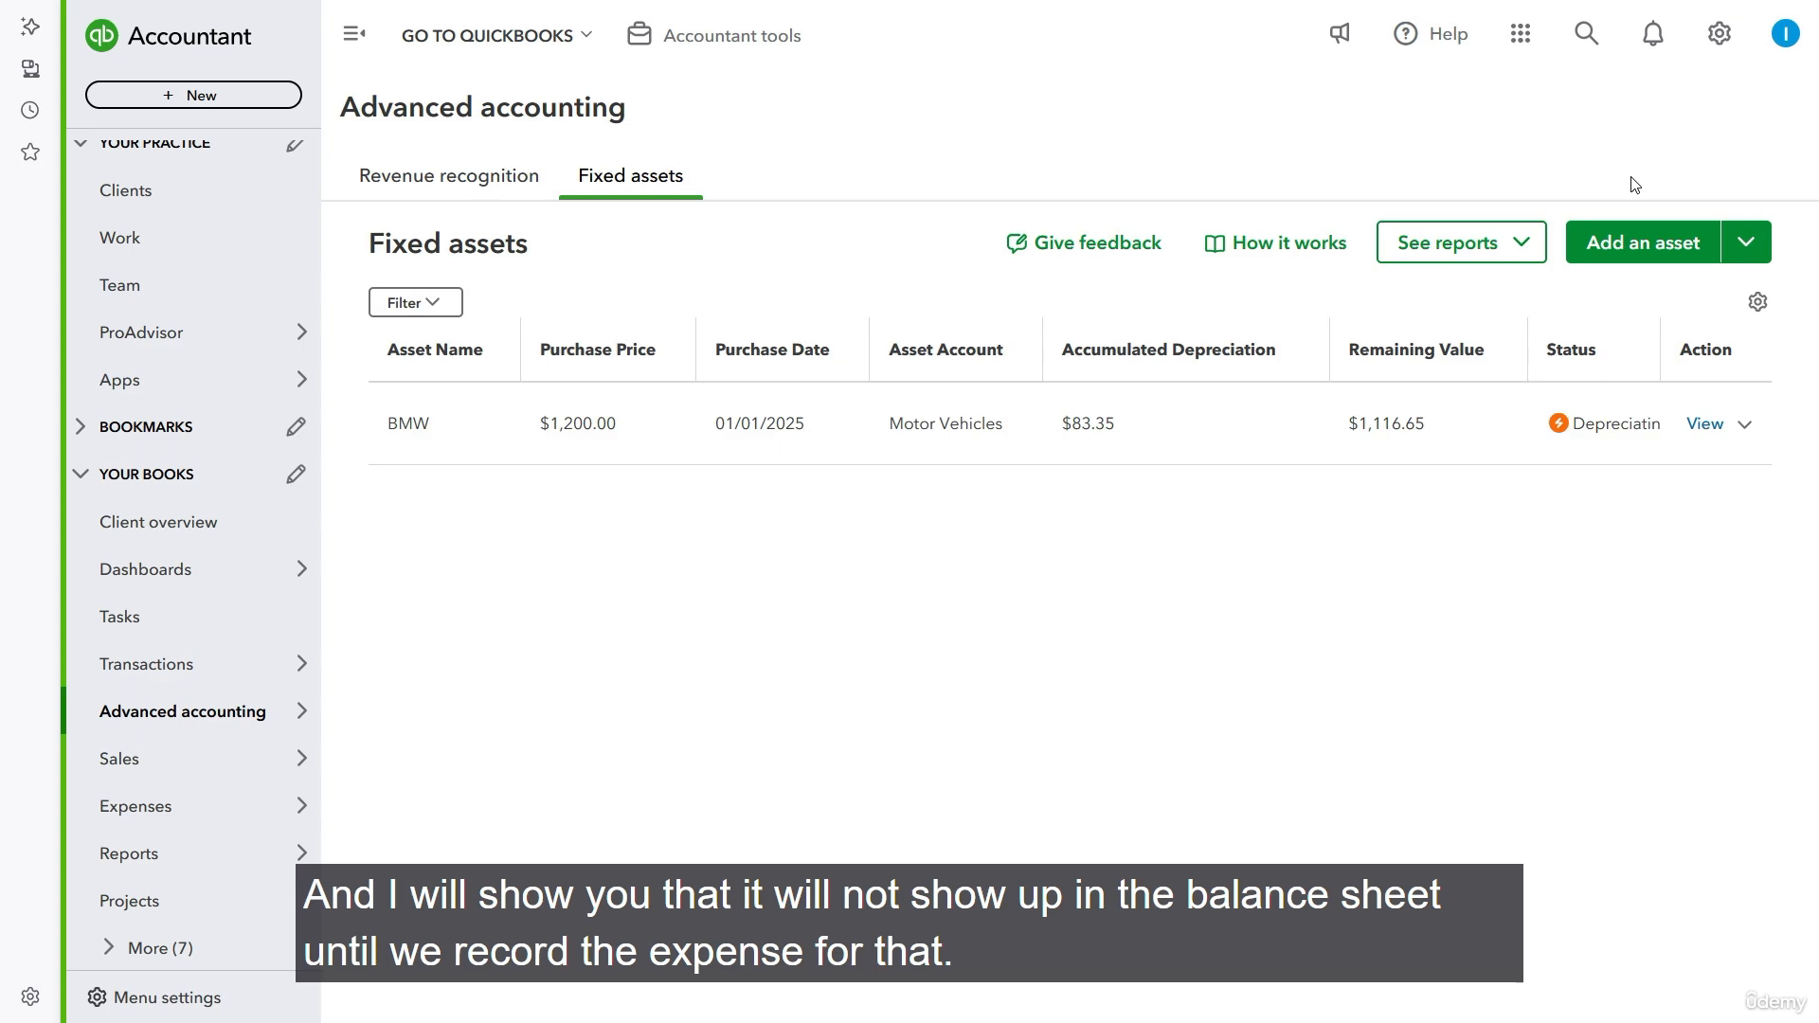
# - Start adding a new fixed asset and name it "X-ray Machine"
pyautogui.click(1662, 245)
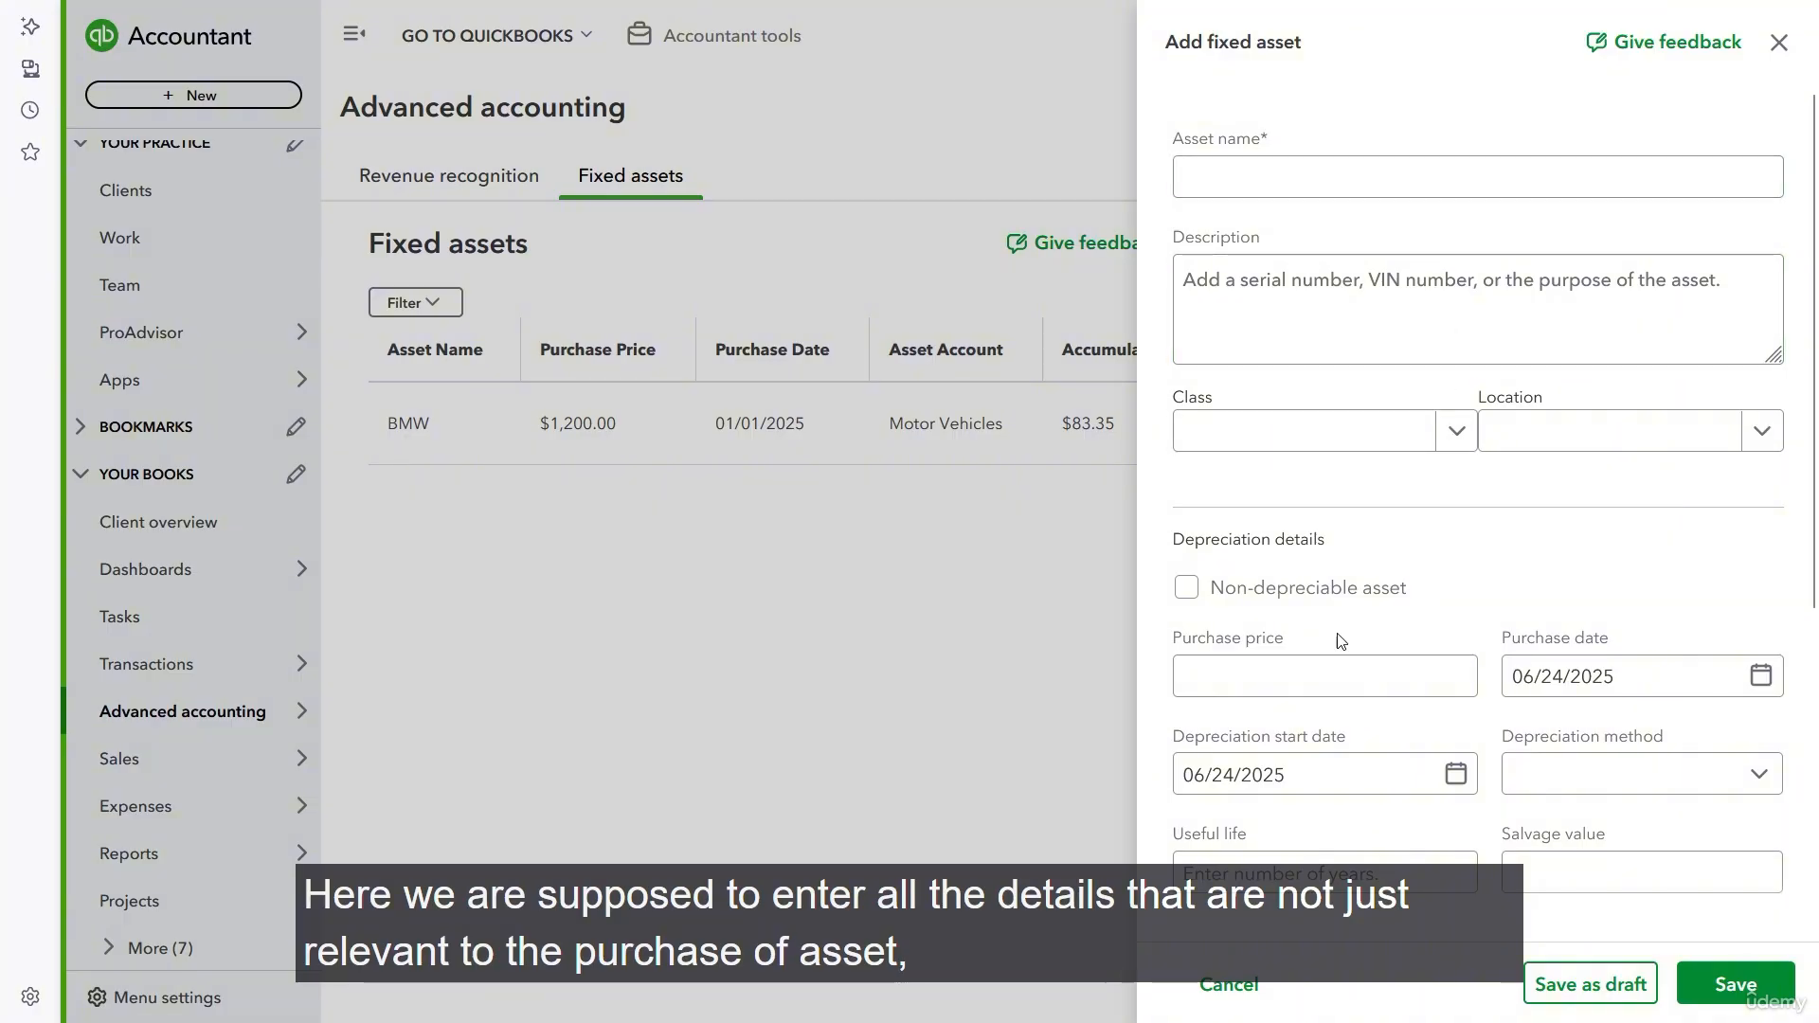
pyautogui.scroll(-1, 1337, 635)
pyautogui.scroll(-1, 1331, 594)
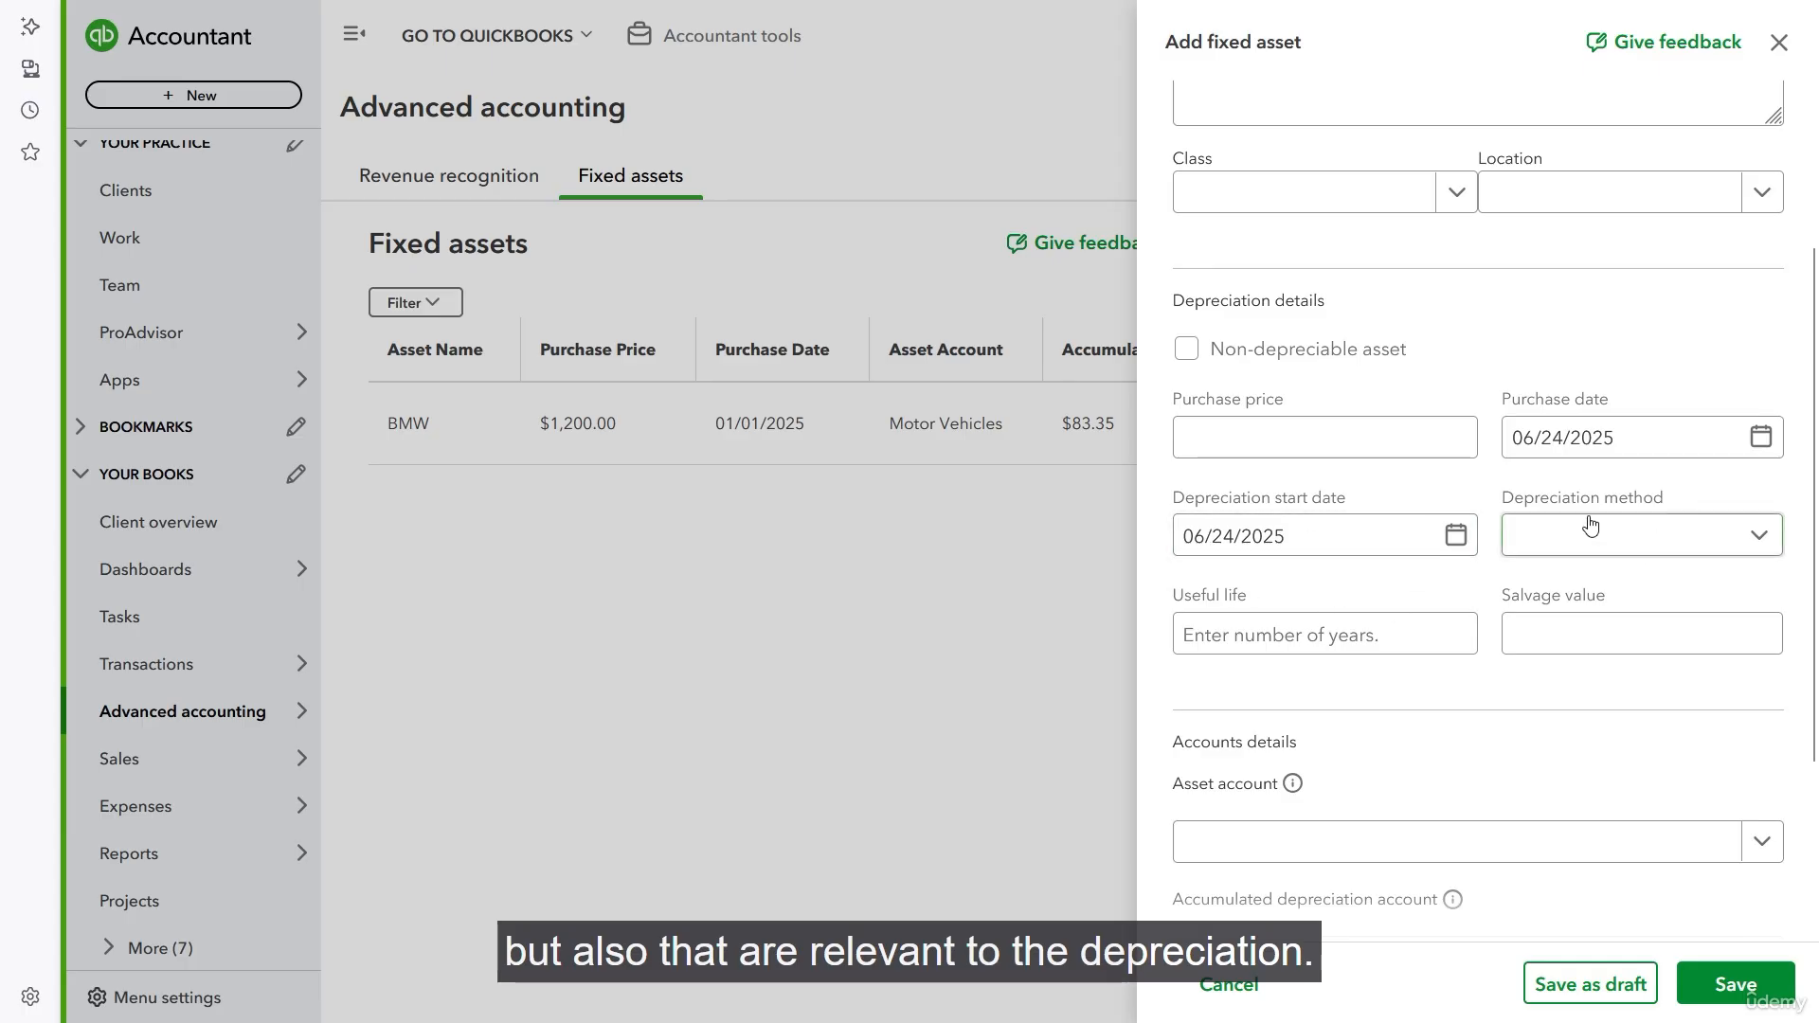
pyautogui.scroll(-1, 1425, 701)
pyautogui.scroll(3, 1421, 739)
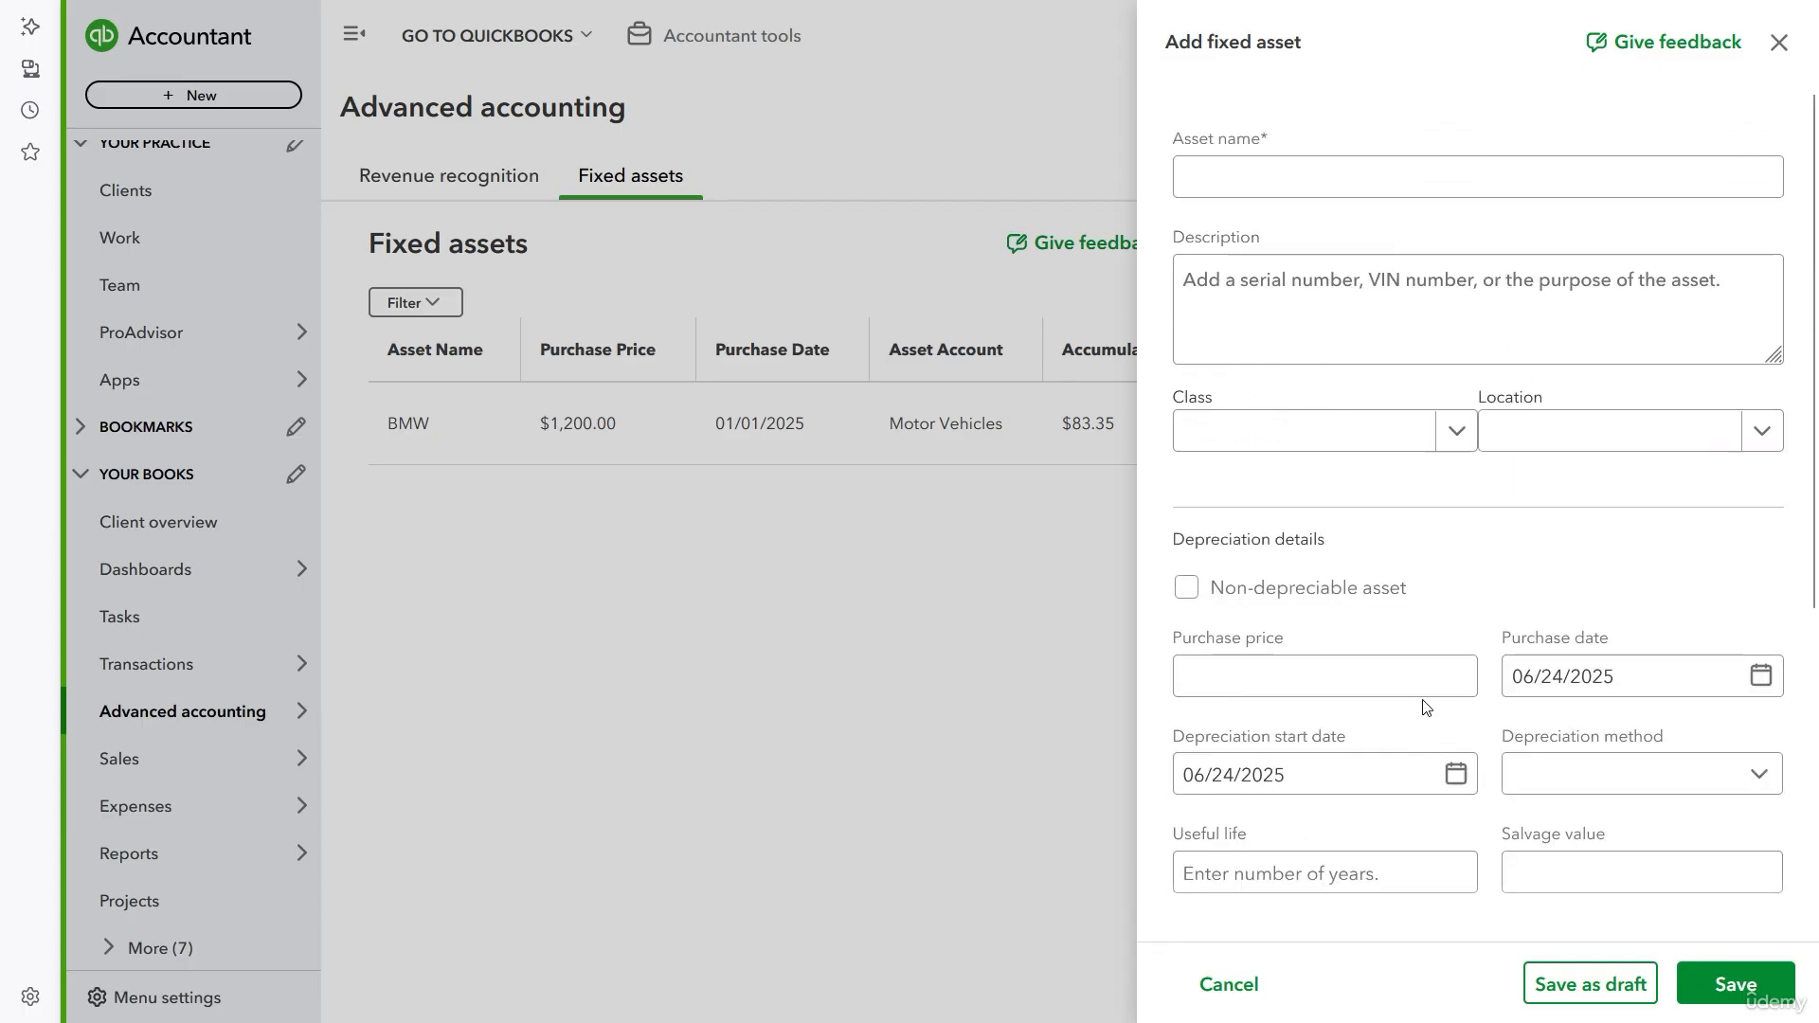
pyautogui.click(1360, 180)
pyautogui.write('X')
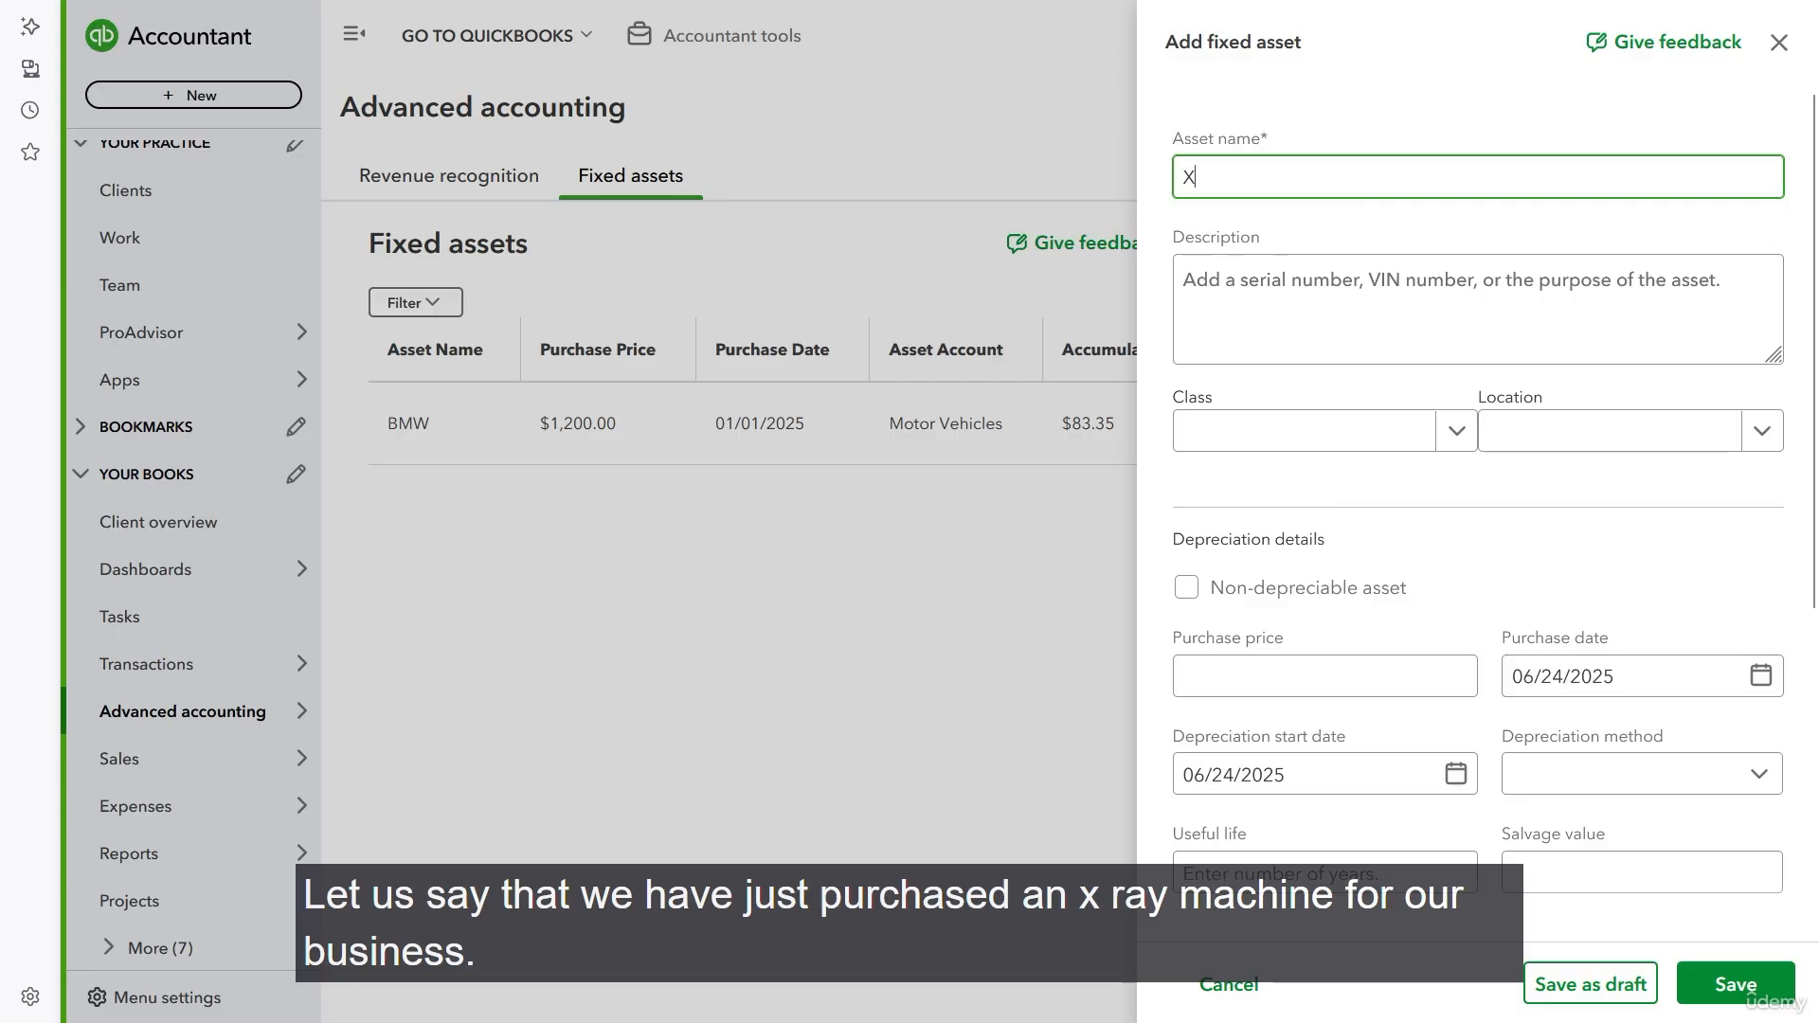
pyautogui.write('-ray Machine')
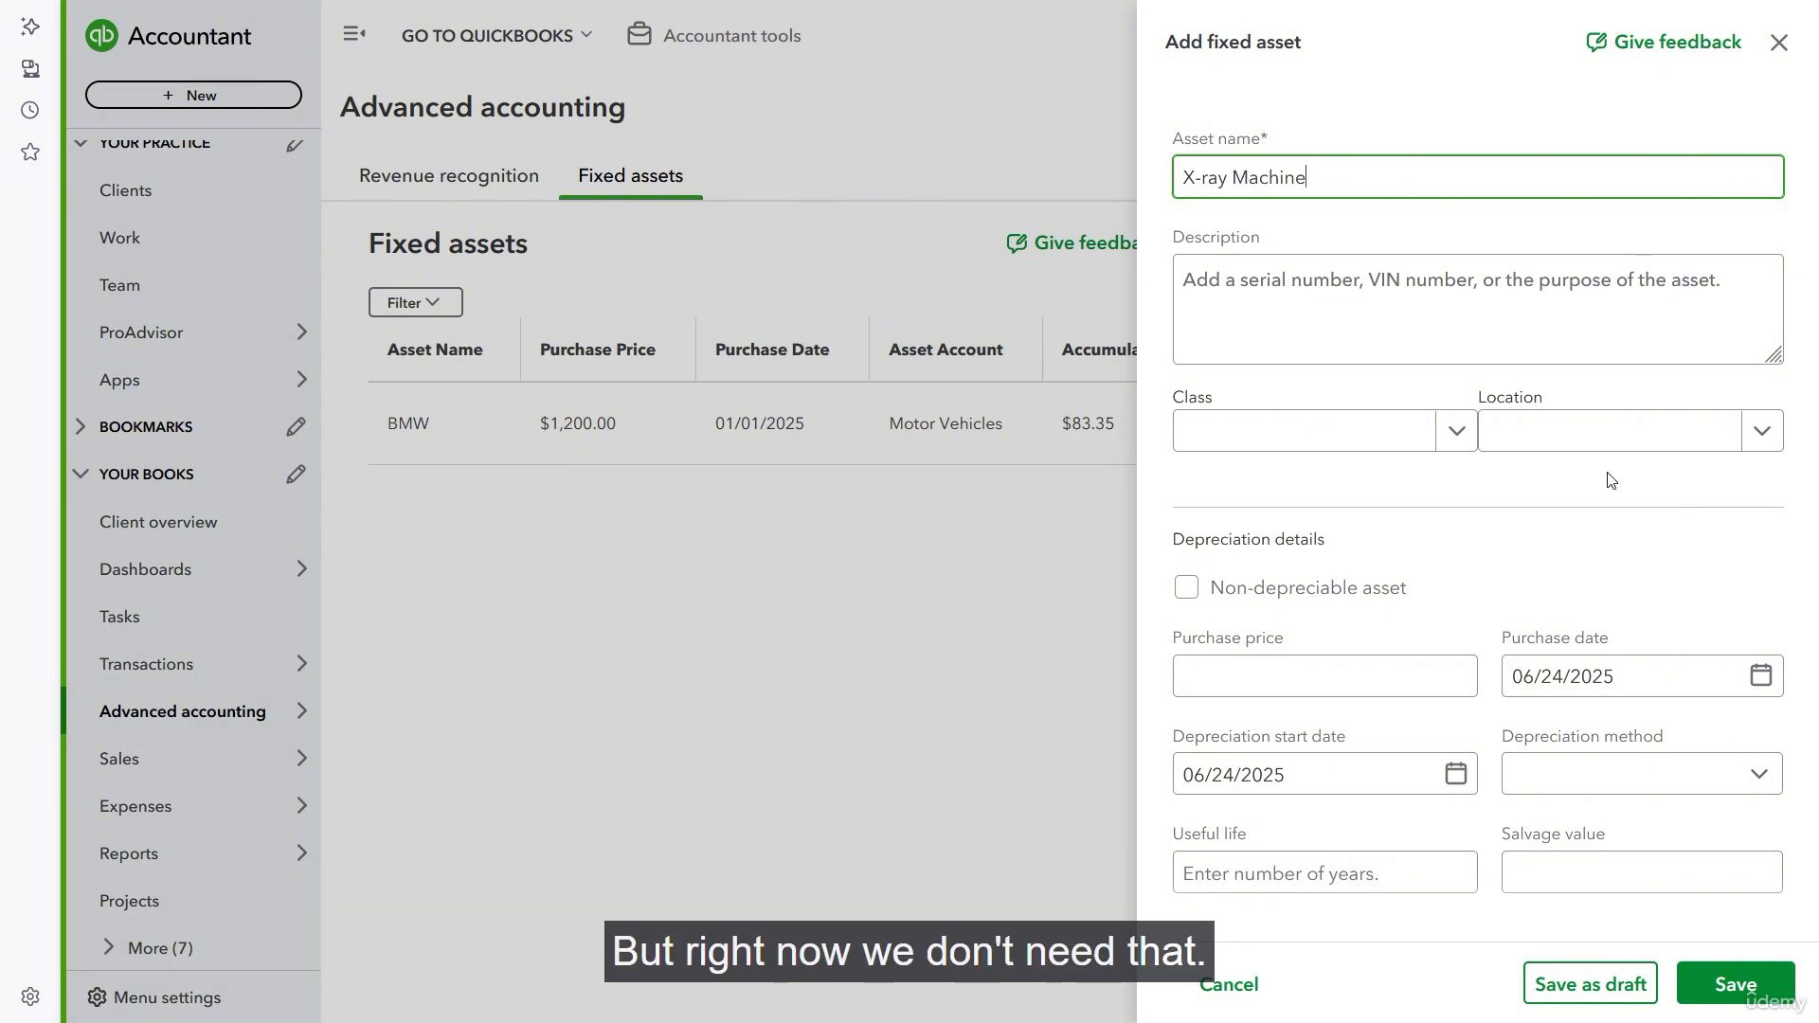
# - Try marking the X-ray Machine as a non-depreciable asset, and clear that option again
pyautogui.scroll(-1, 1481, 470)
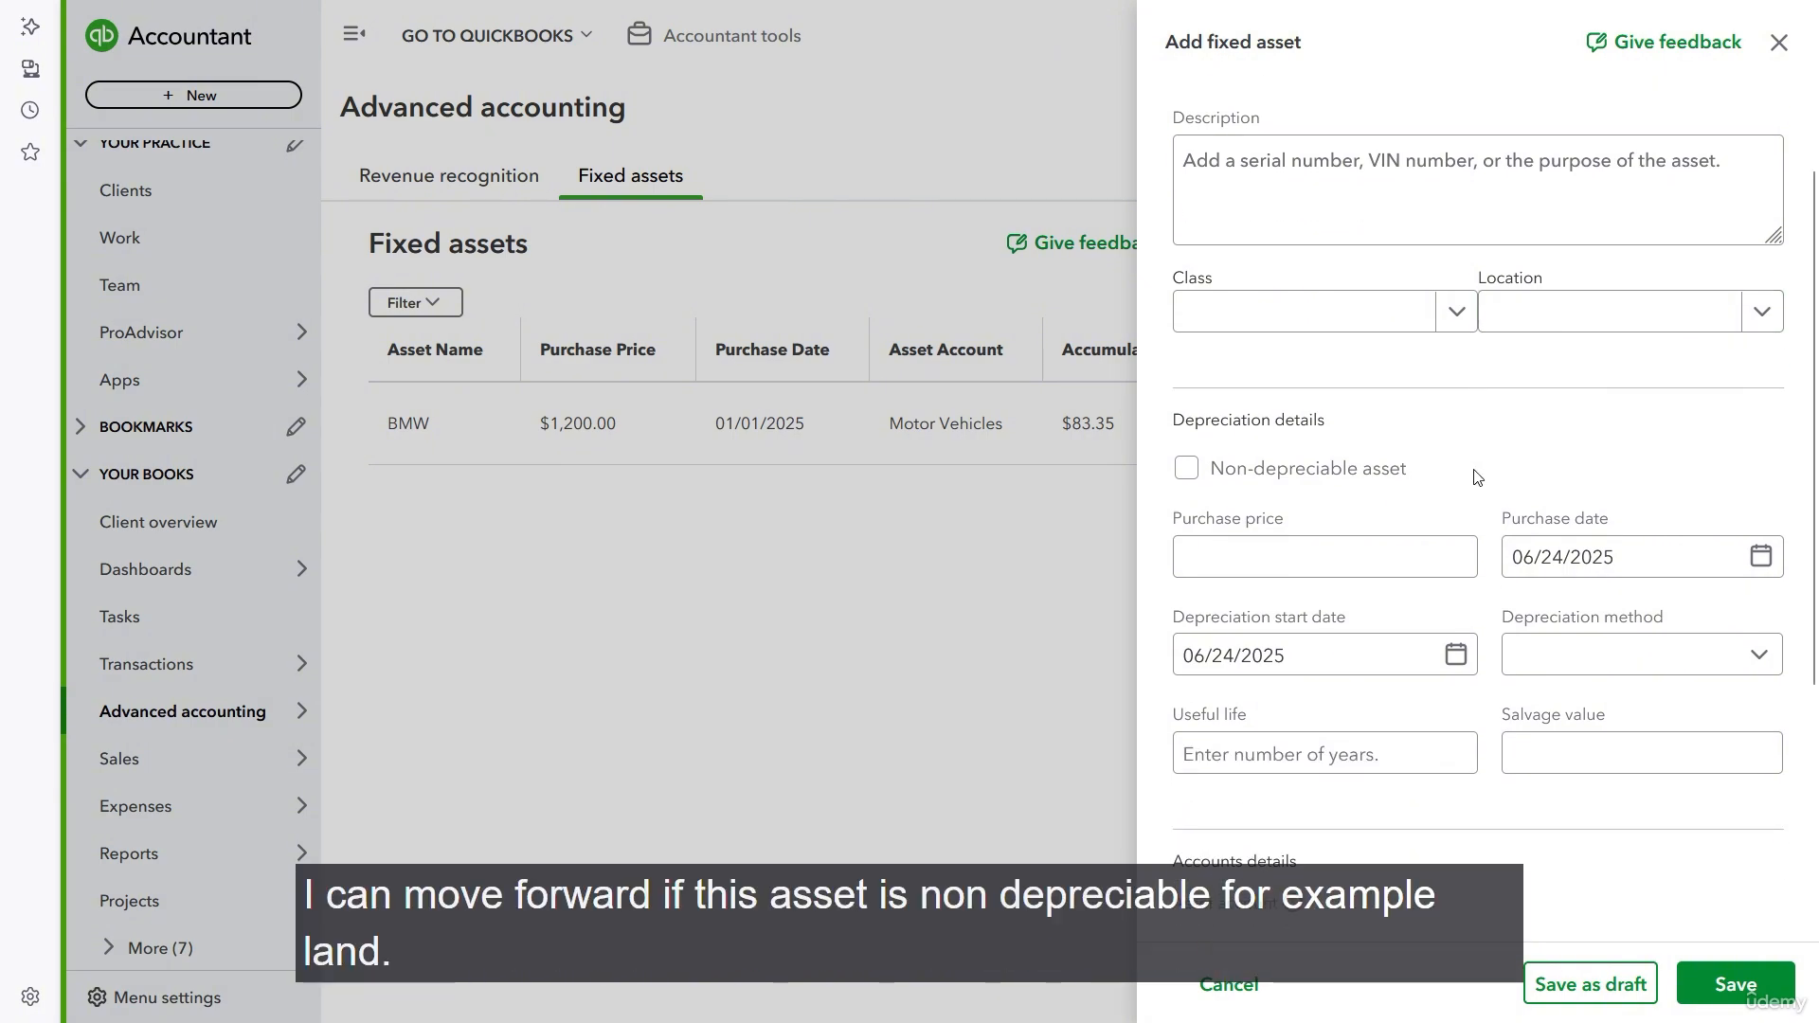
pyautogui.scroll(-1, 1259, 381)
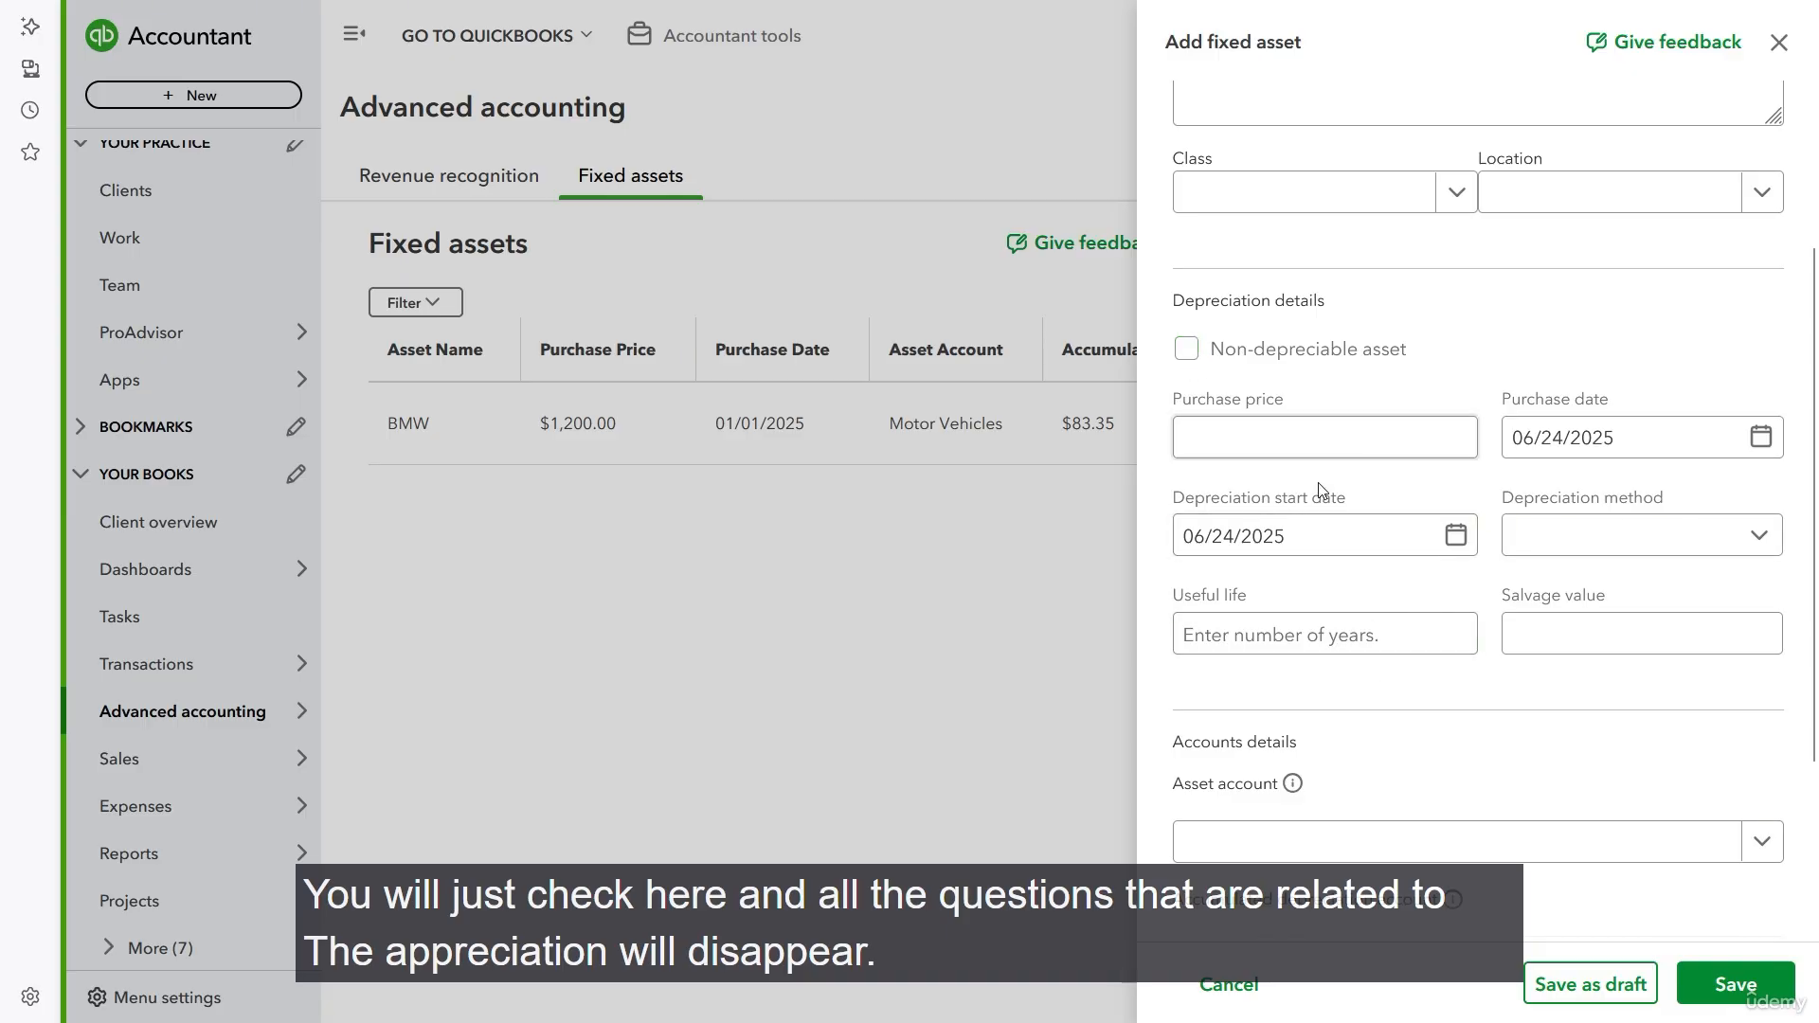
pyautogui.click(1189, 354)
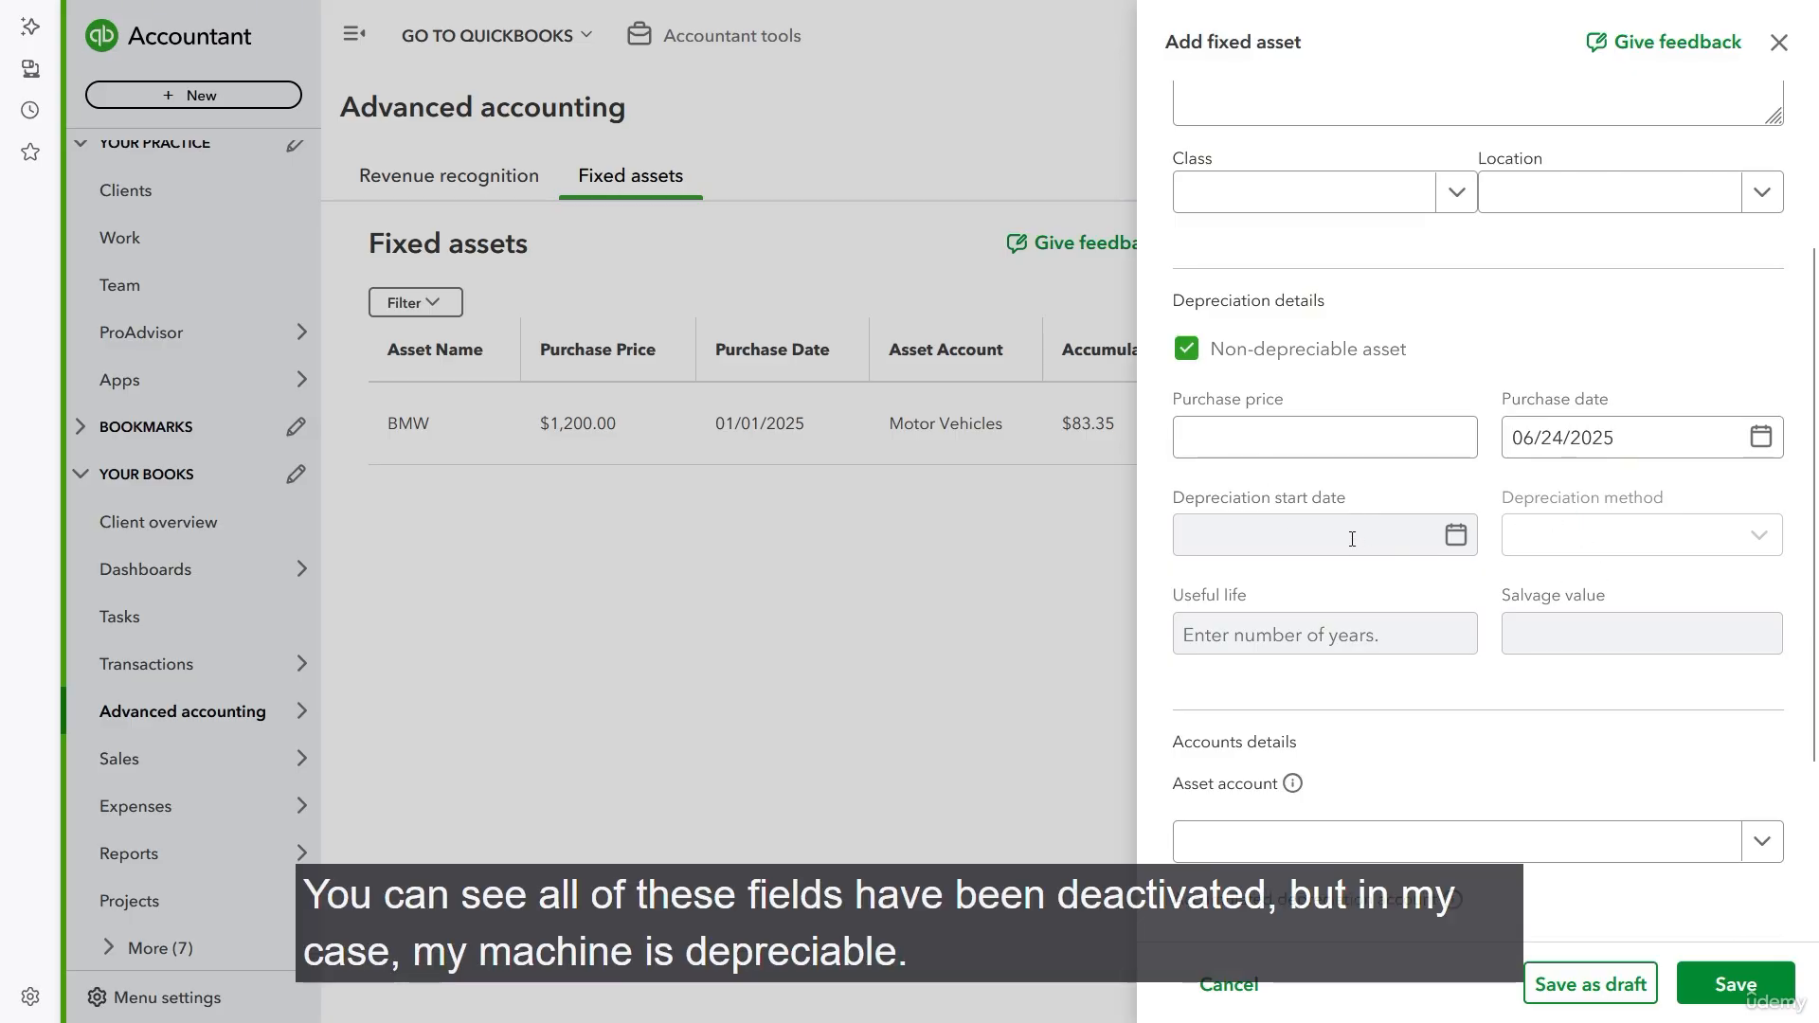
pyautogui.click(1186, 350)
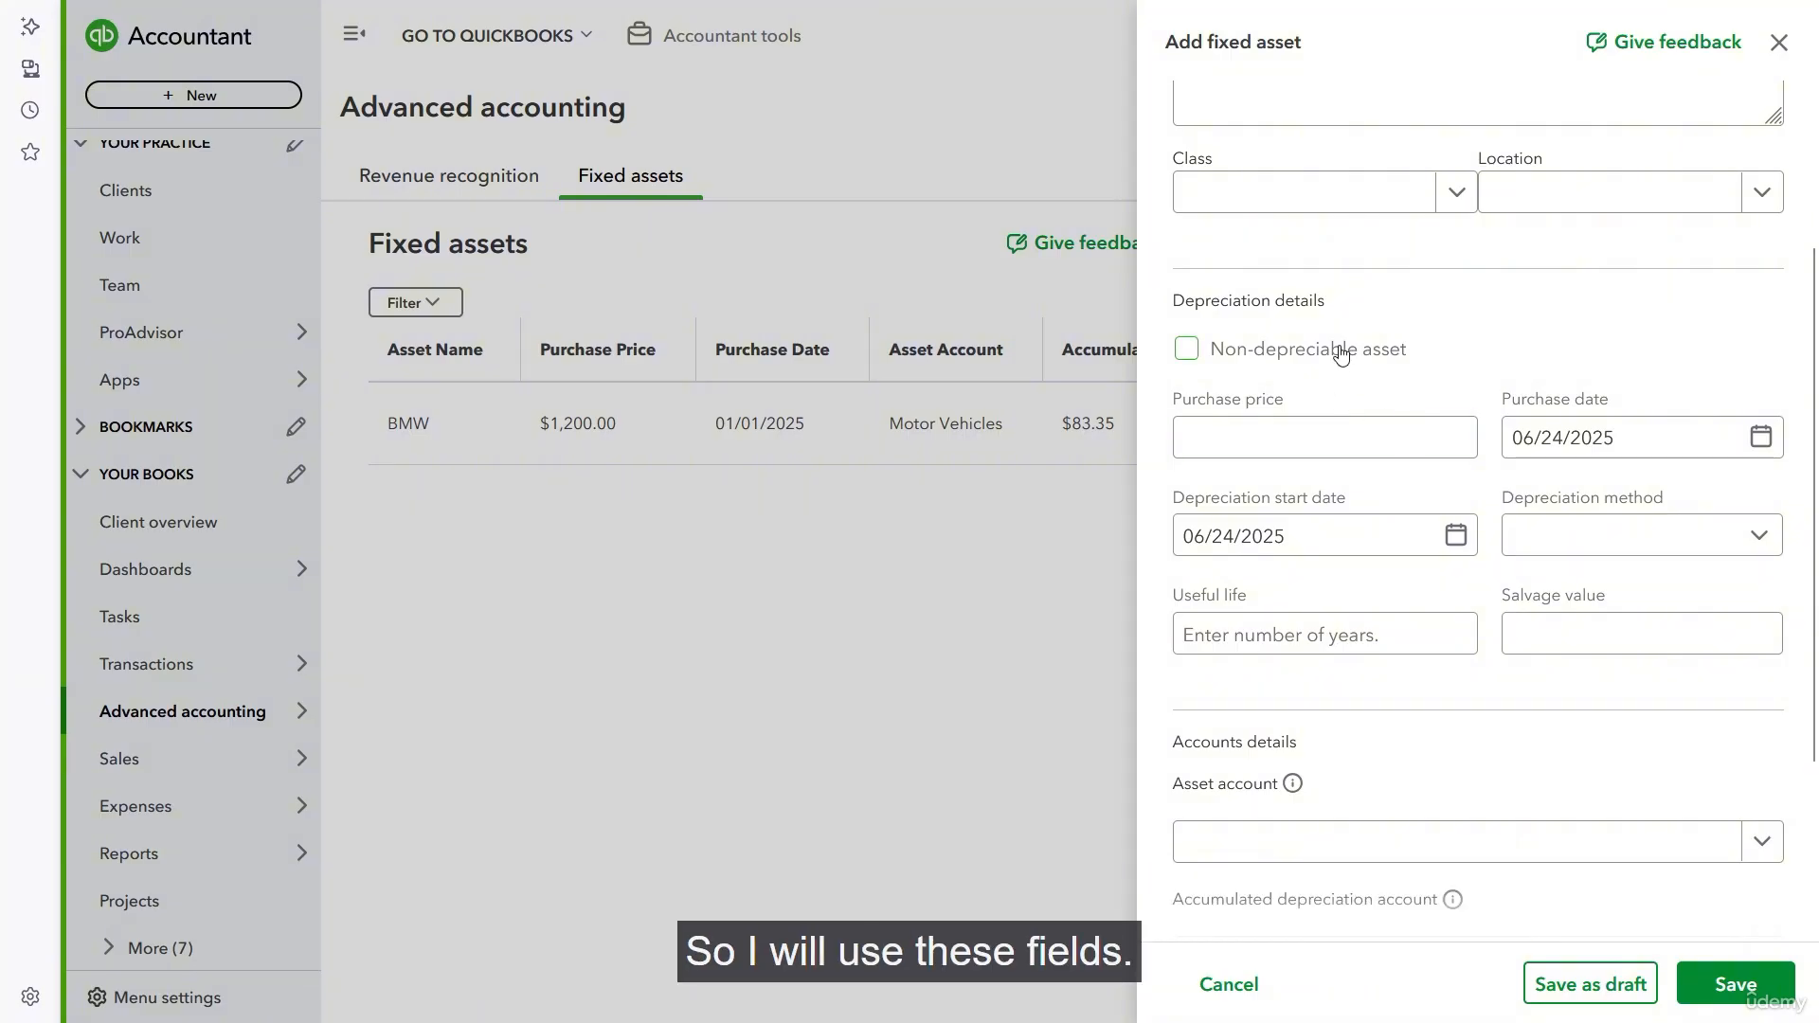
# - Set the asset's purchase price to $1,000 and its purchase date to 06/01/2025
pyautogui.click(1394, 446)
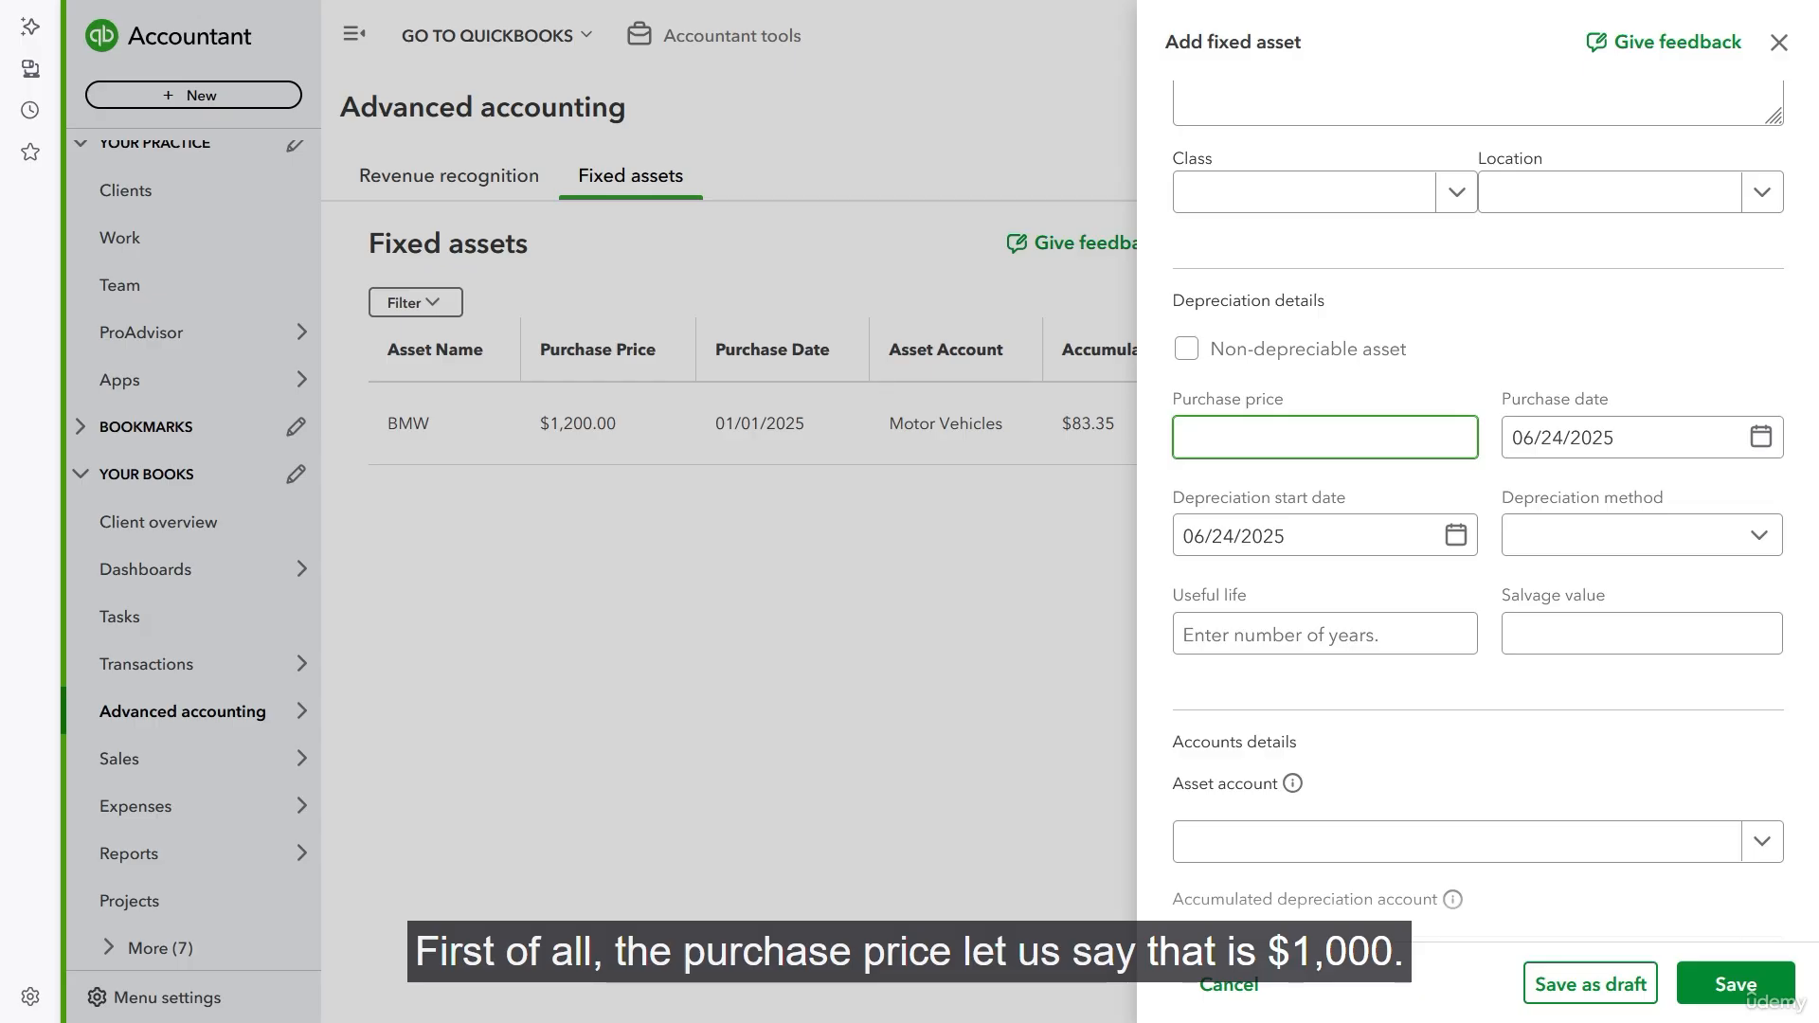
pyautogui.write('1,000')
pyautogui.press('Tab')
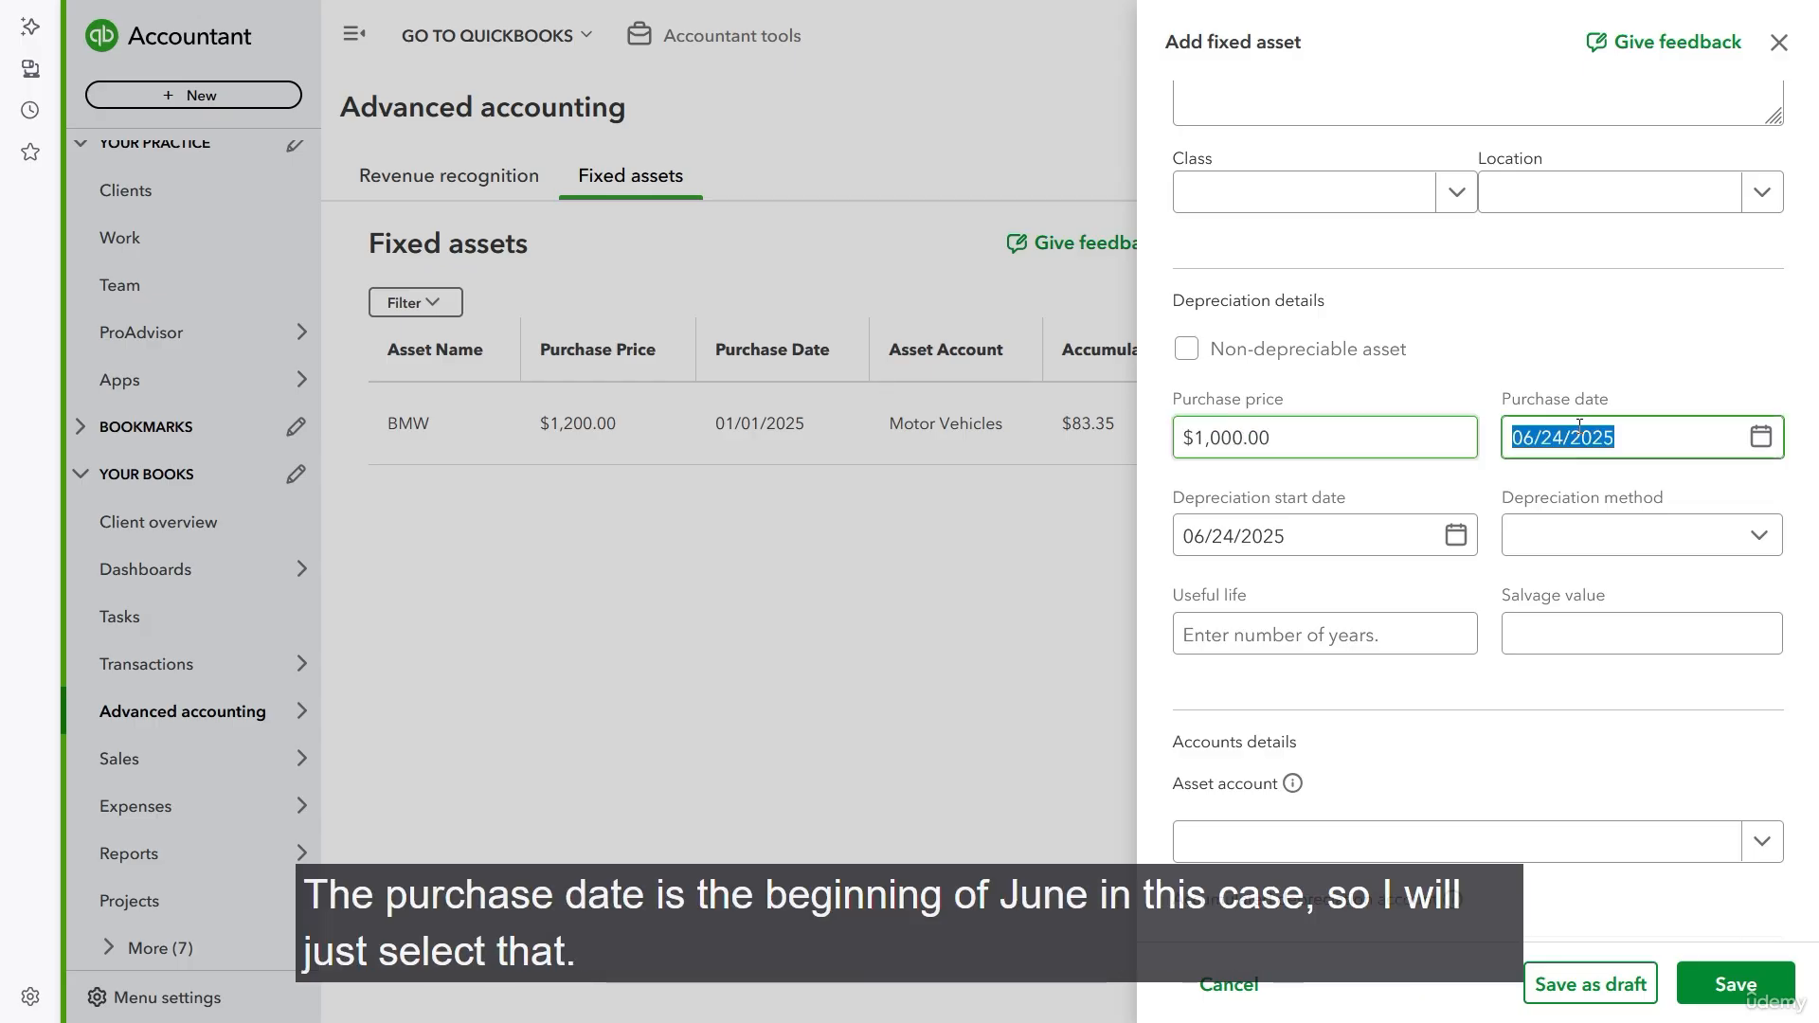
pyautogui.click(1760, 438)
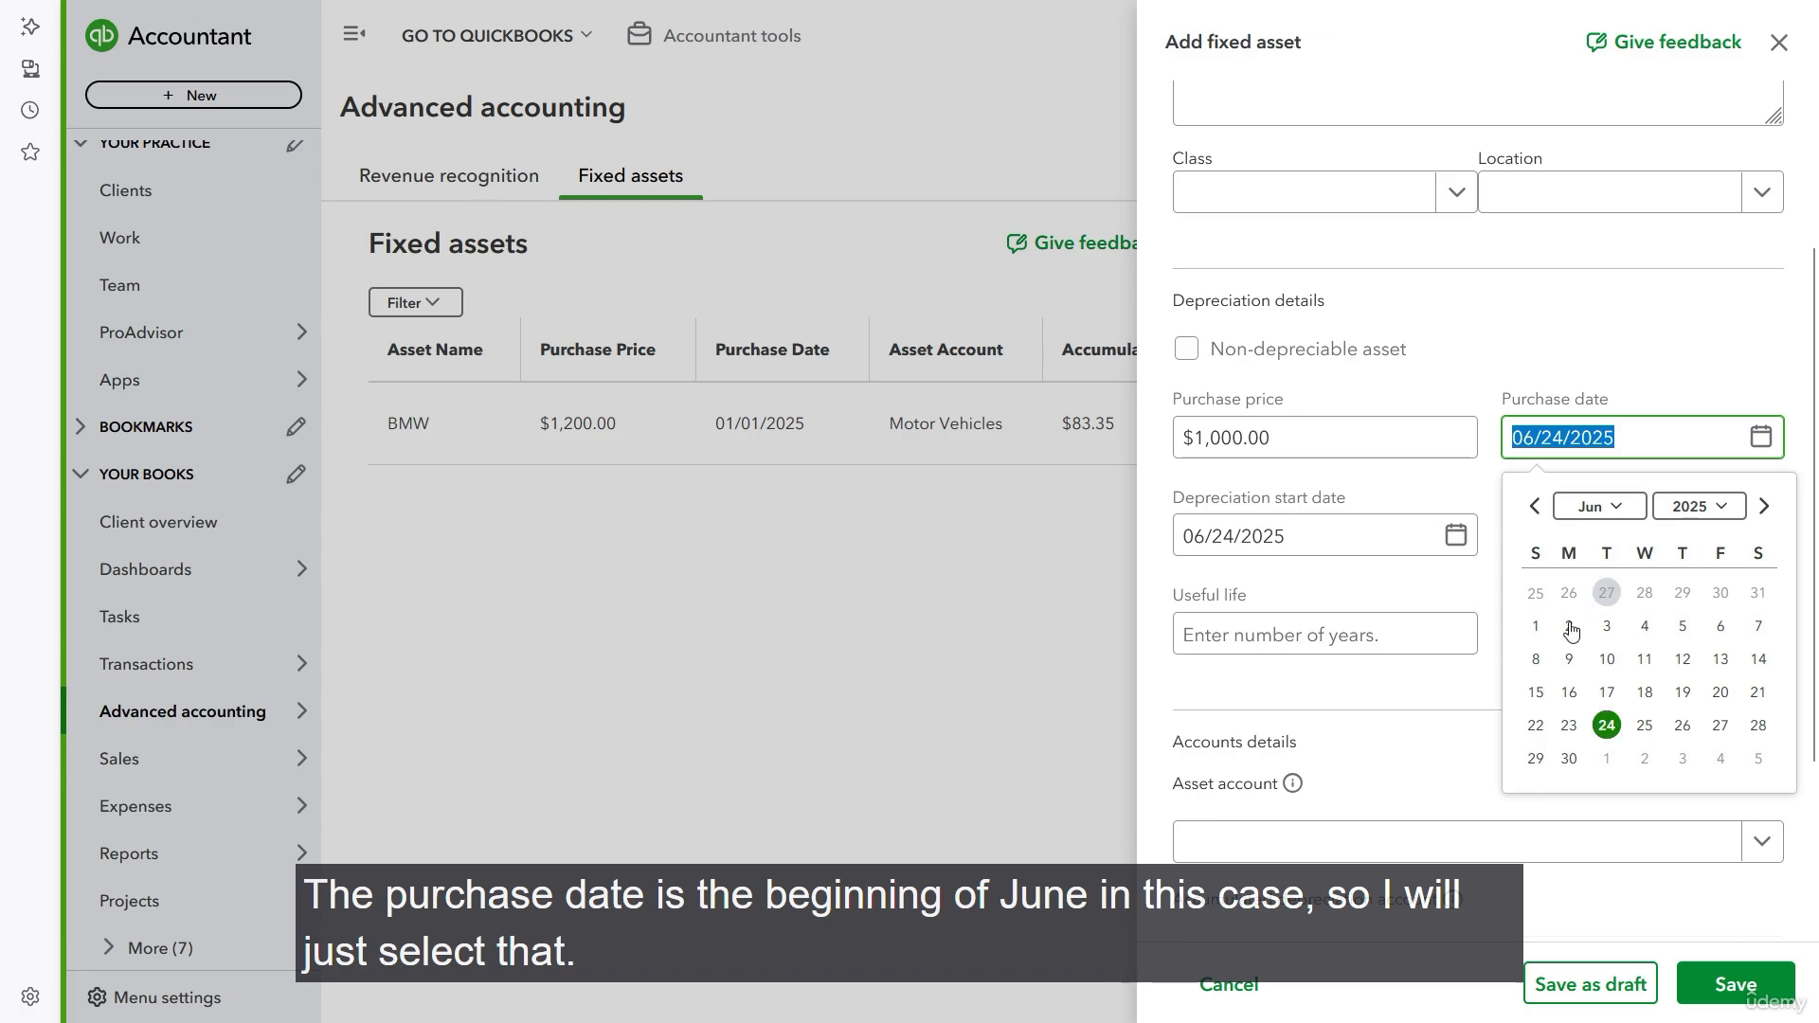
pyautogui.click(1536, 627)
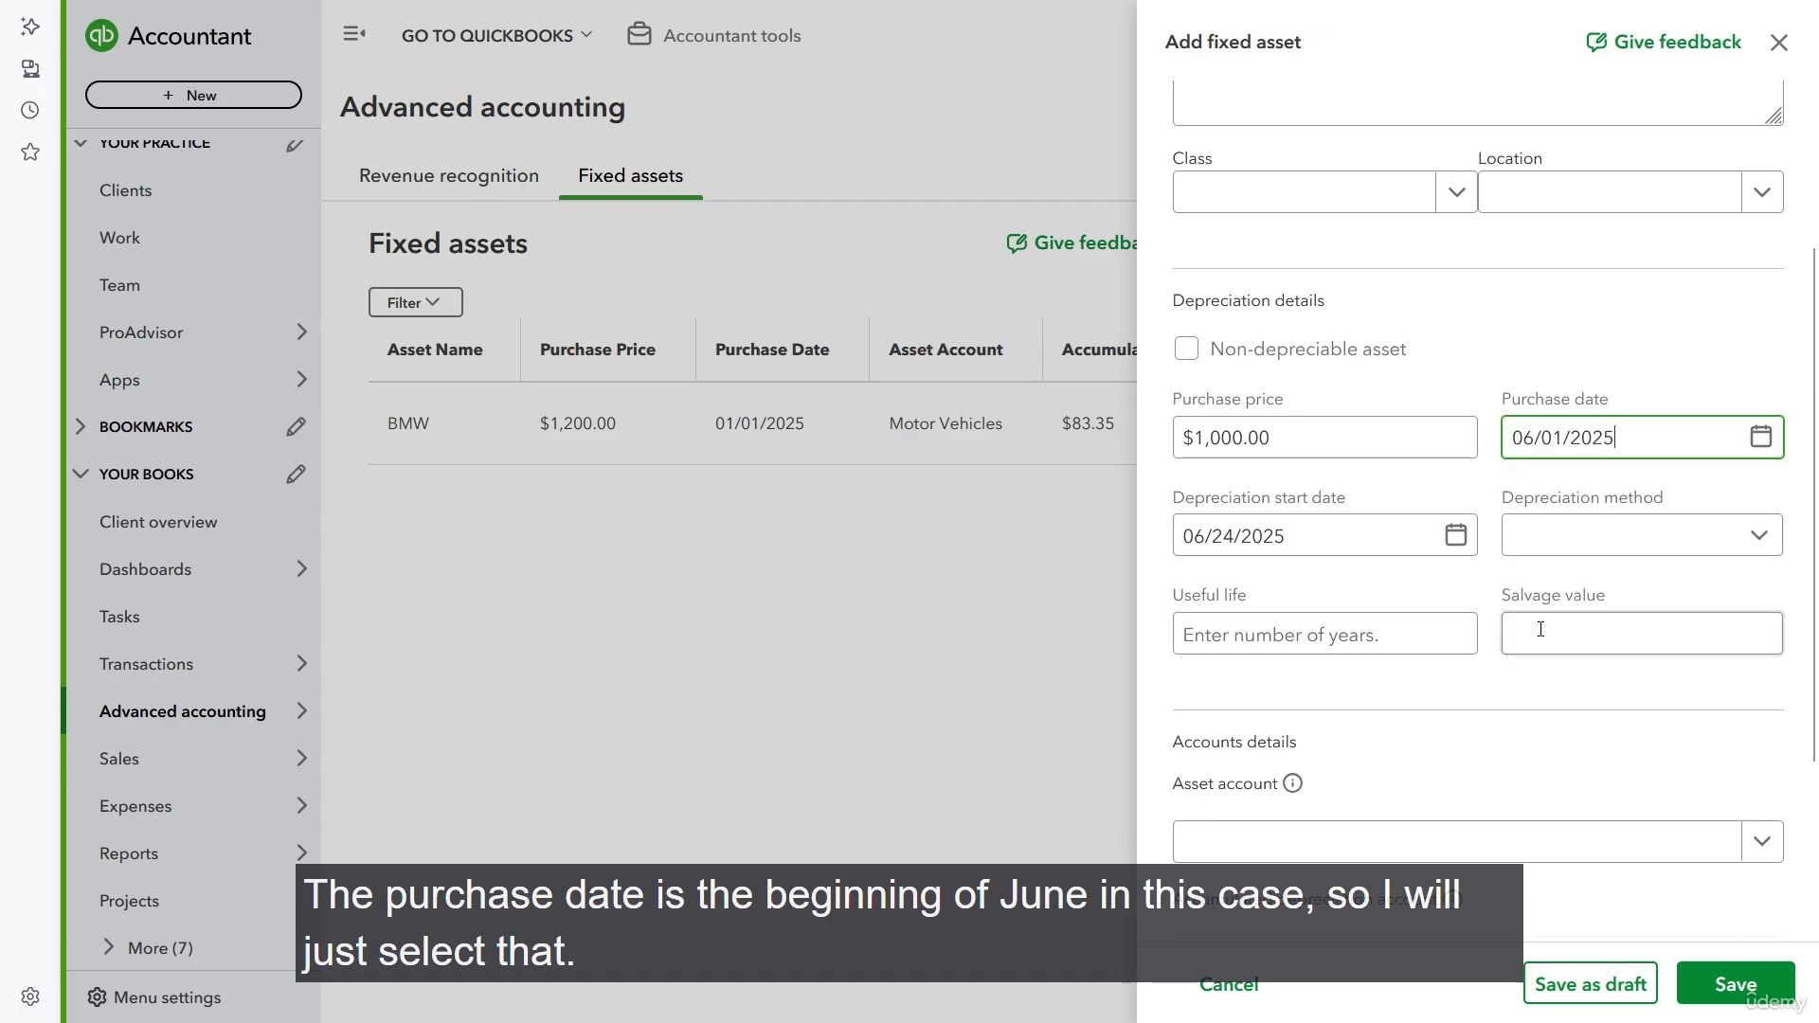
# - Set the depreciation start date to 06/01/2025 and the depreciation method to Straight Line
pyautogui.click(1459, 538)
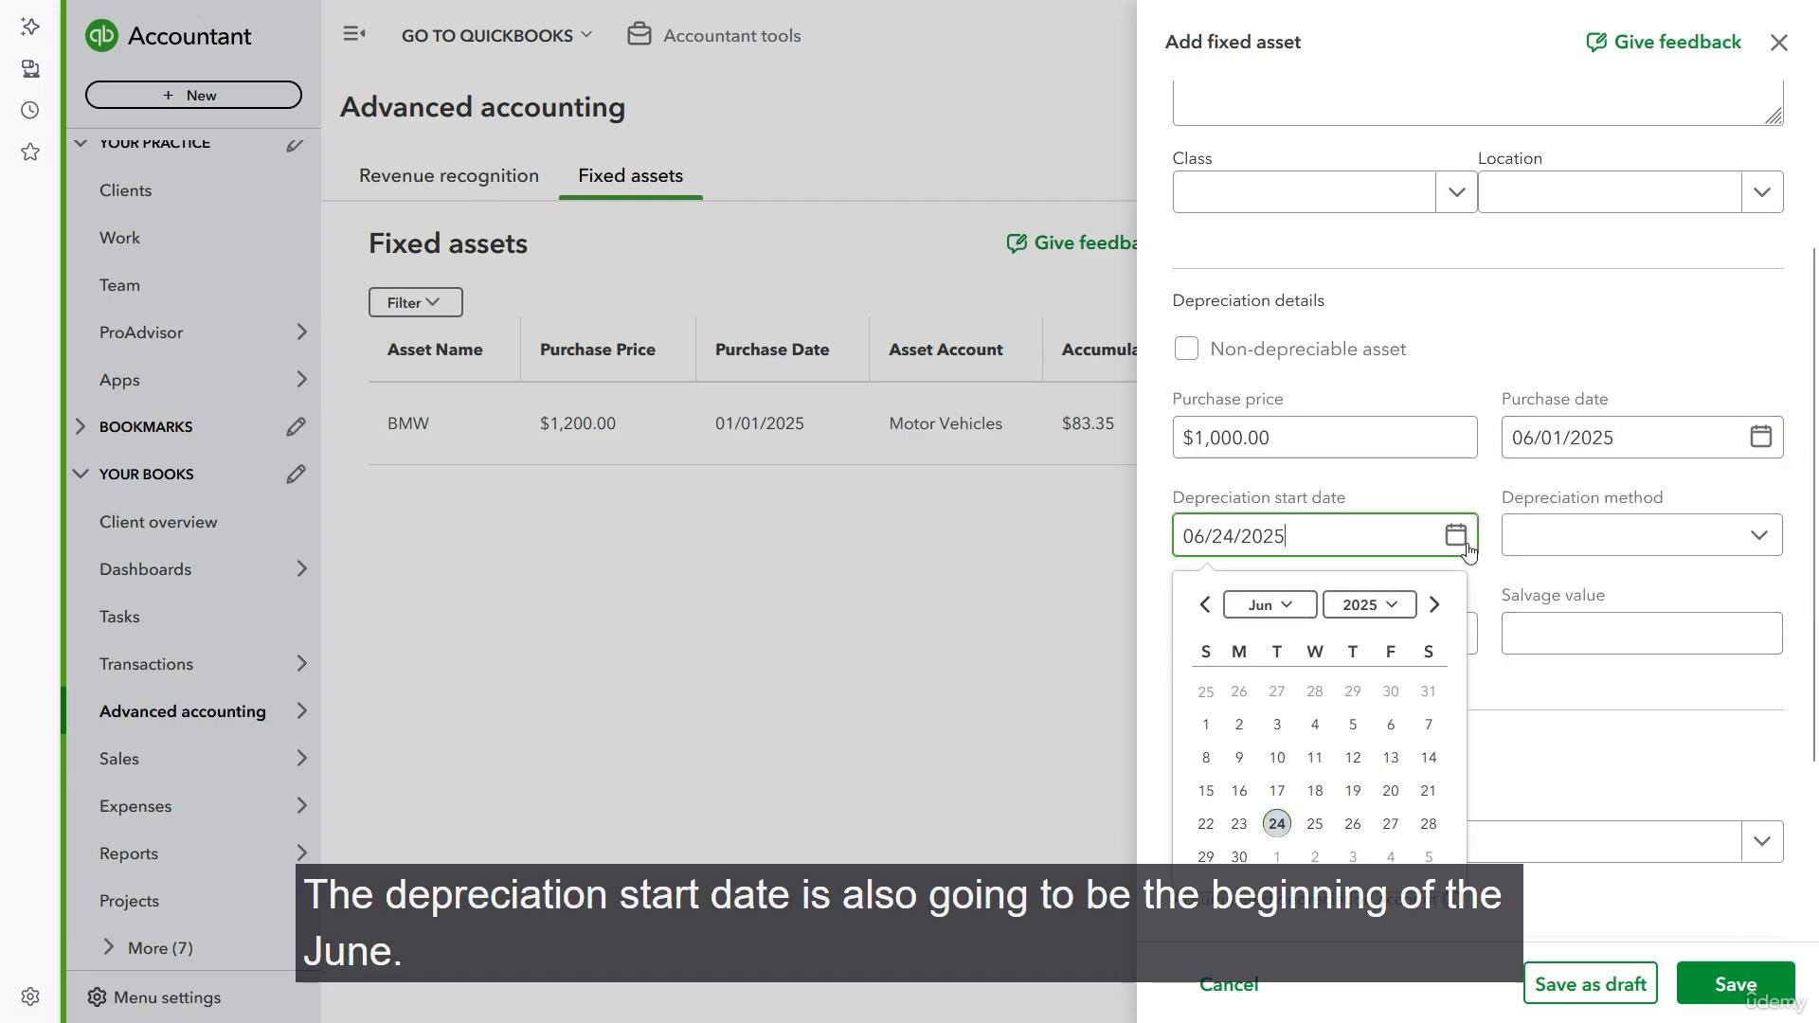
pyautogui.click(1206, 726)
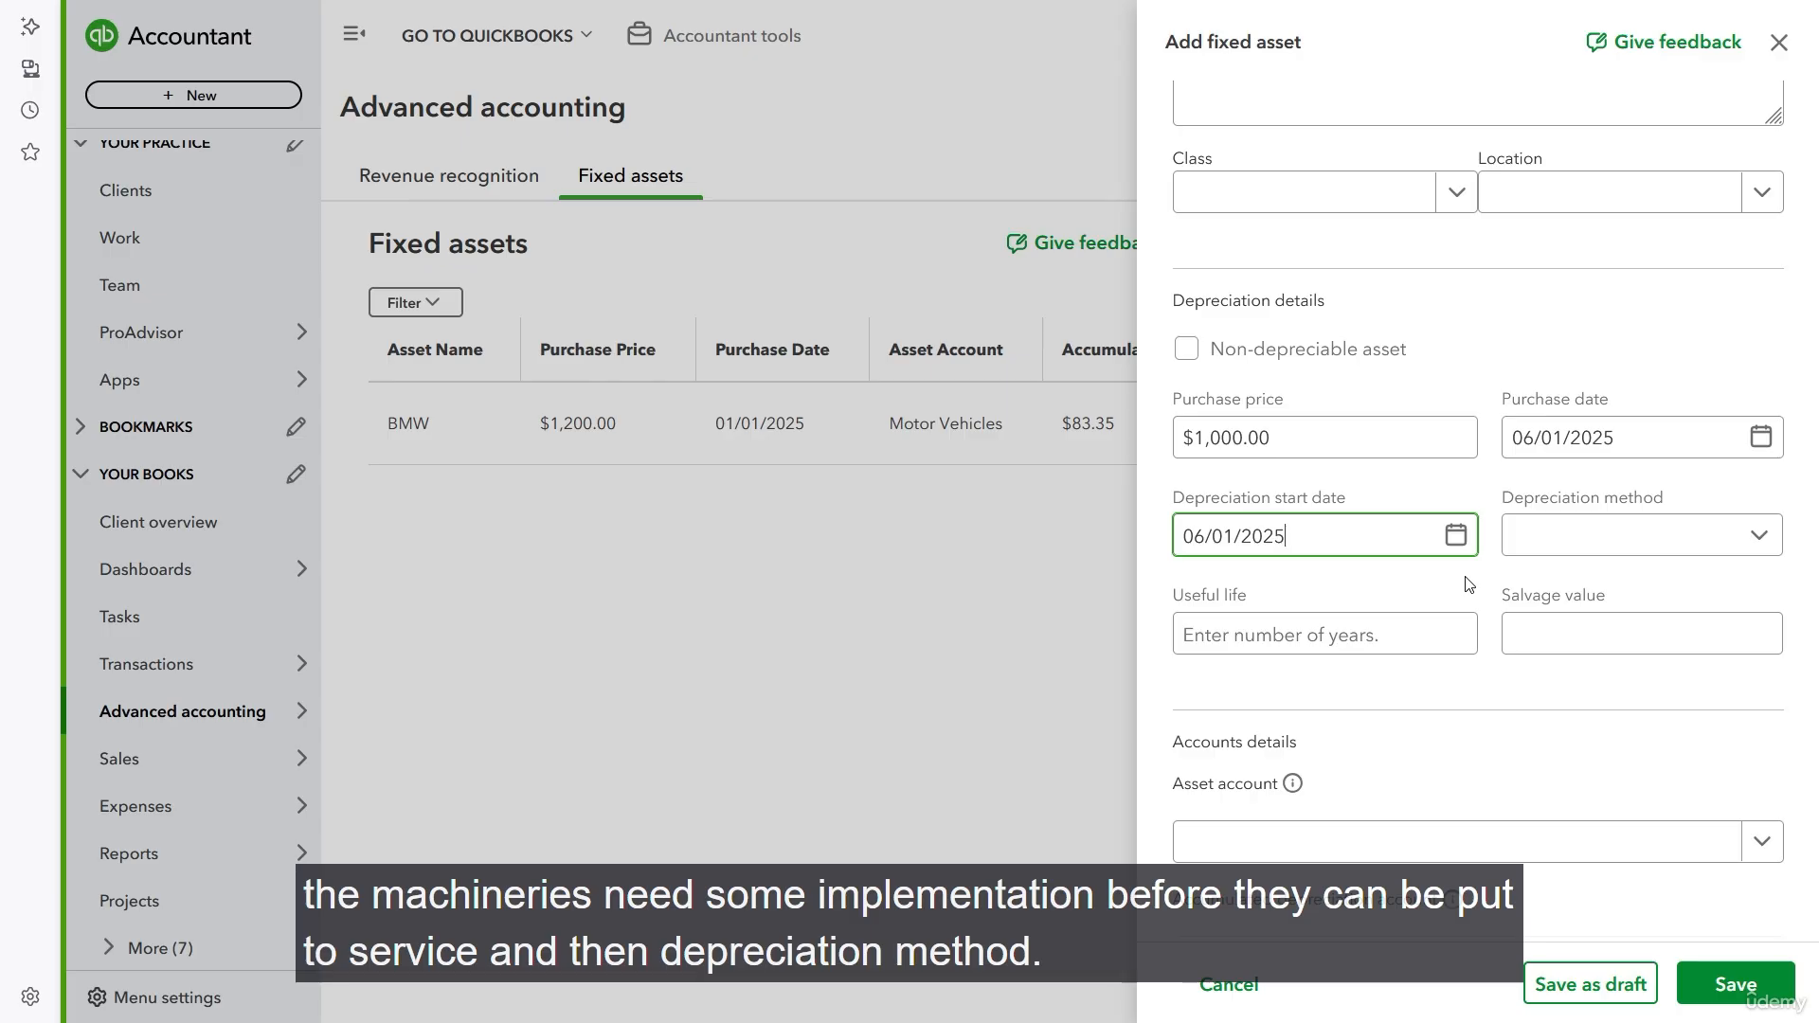
pyautogui.click(1757, 542)
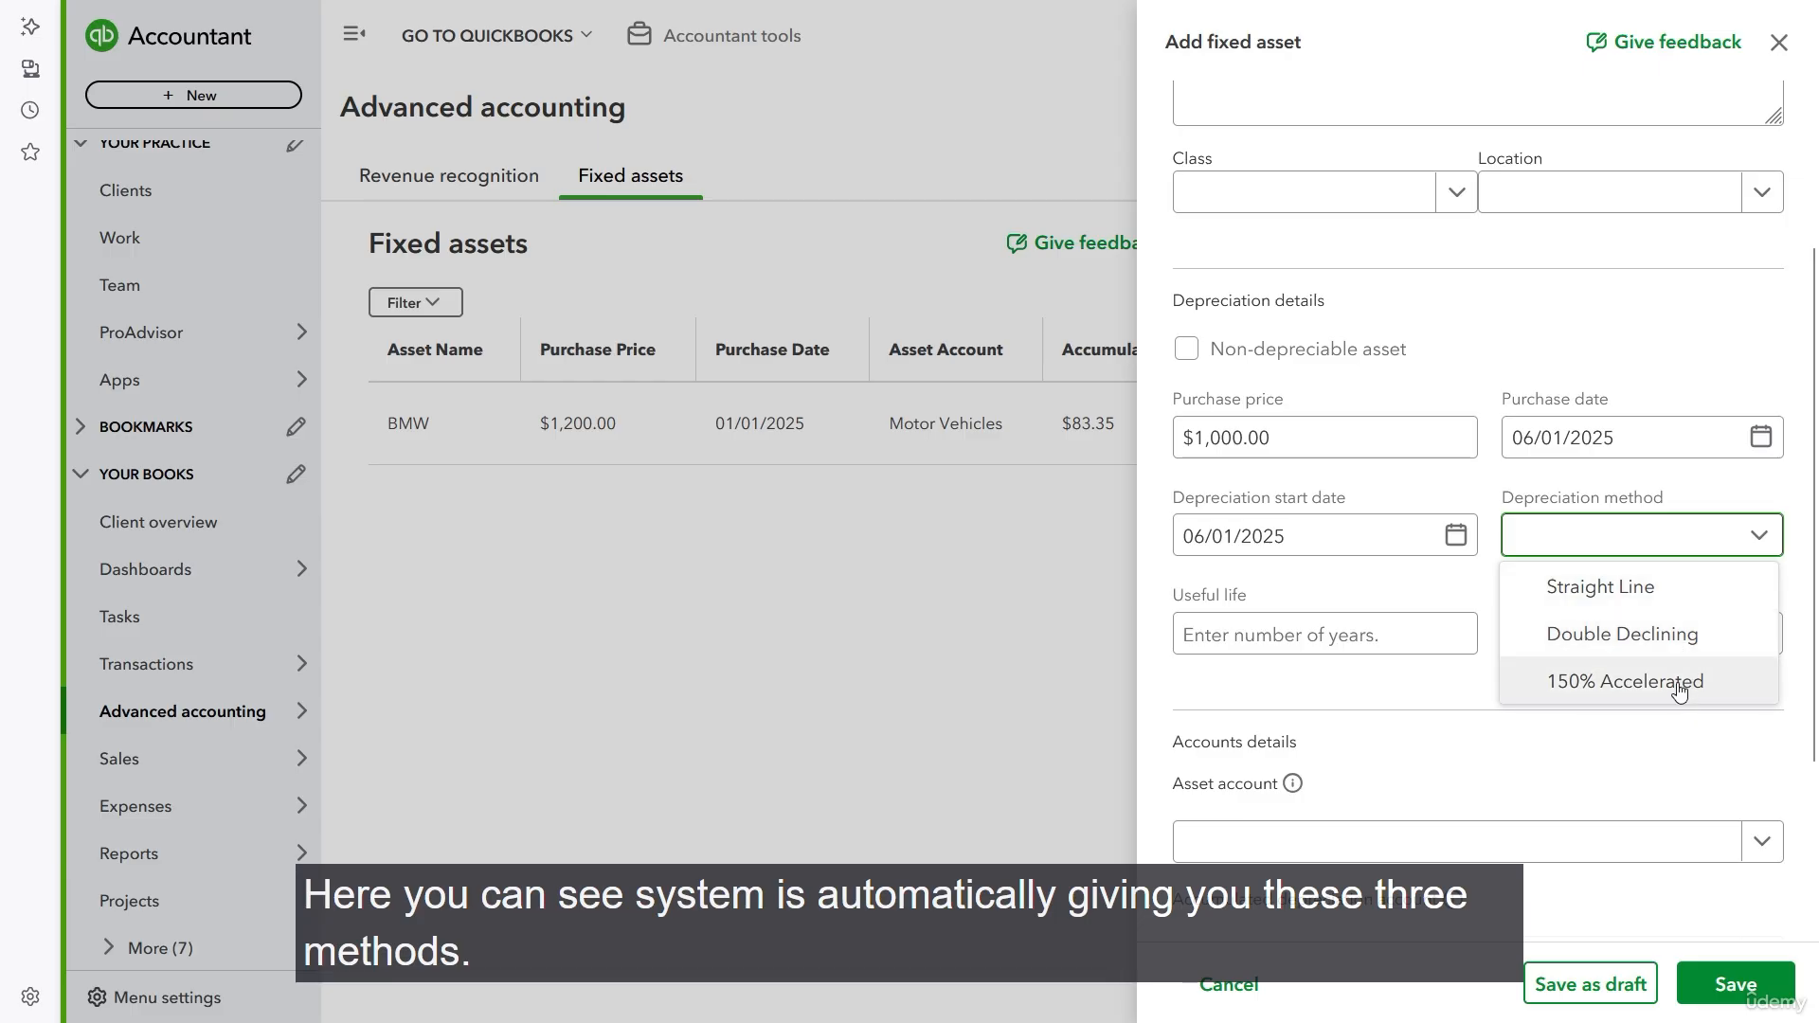
pyautogui.click(1622, 597)
# - Enter a useful life of 2 years and a salvage value of $280
pyautogui.click(1232, 633)
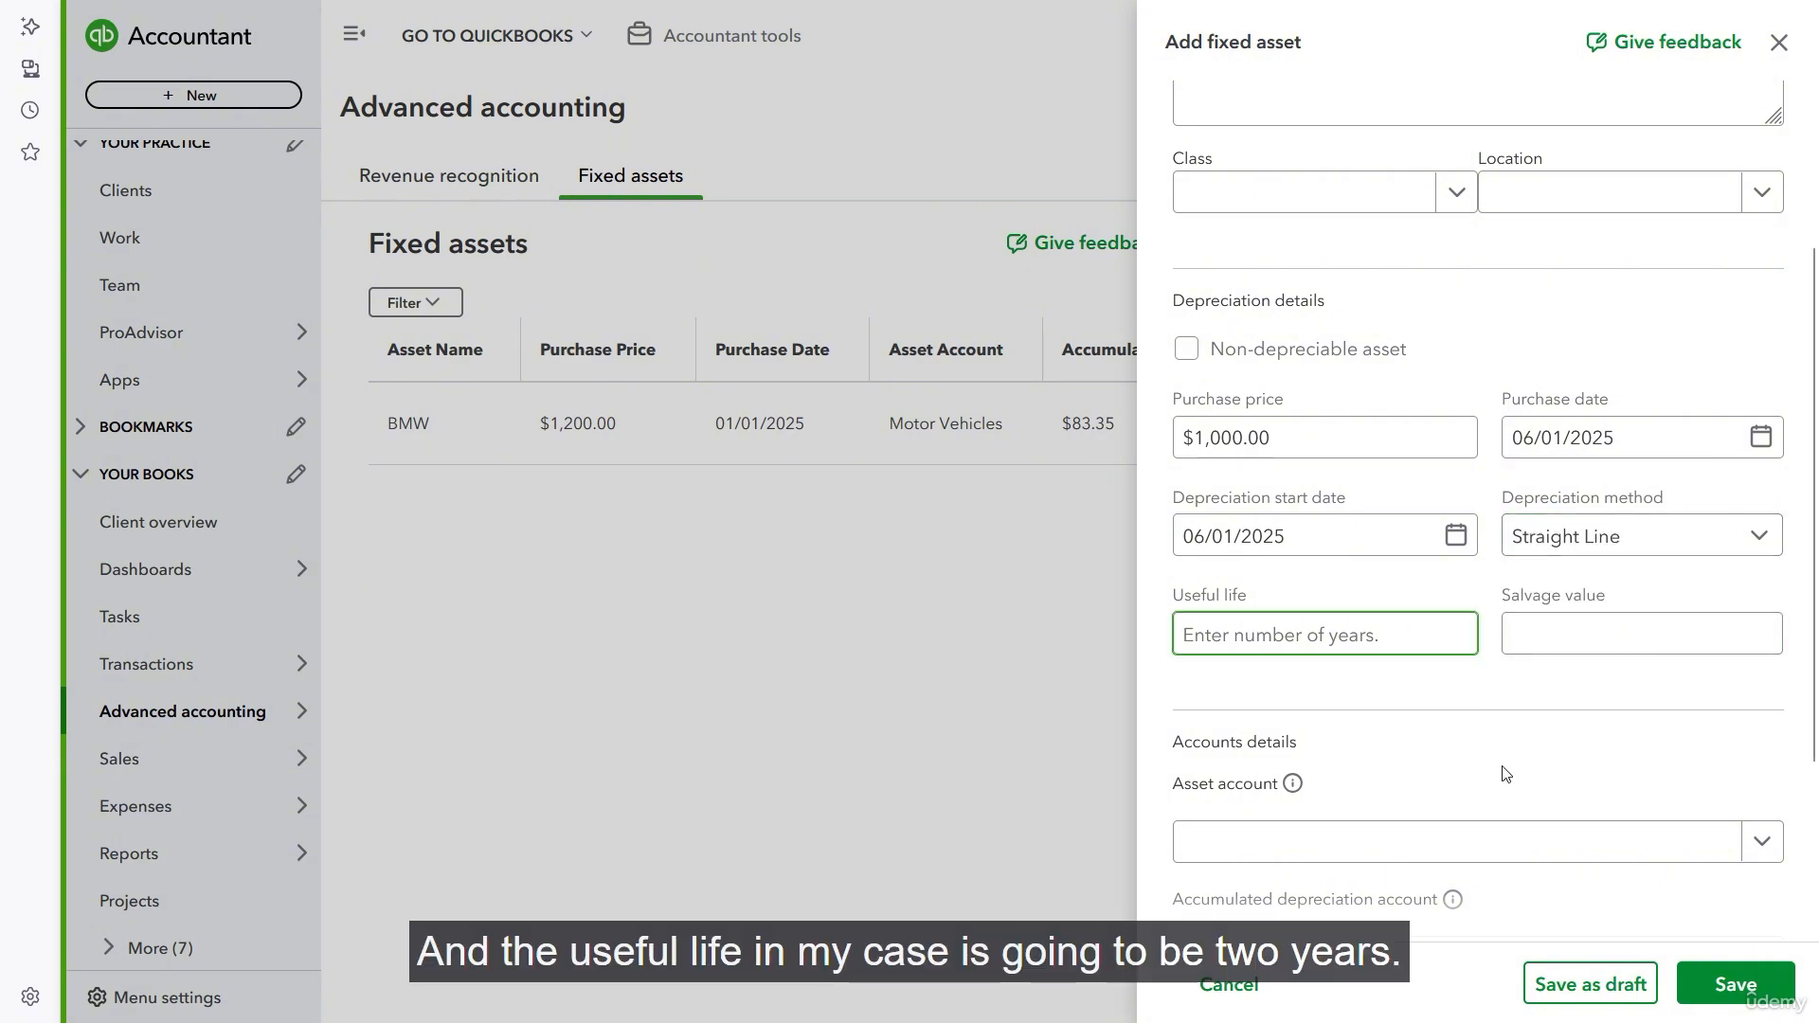
pyautogui.write('2')
pyautogui.press('Tab')
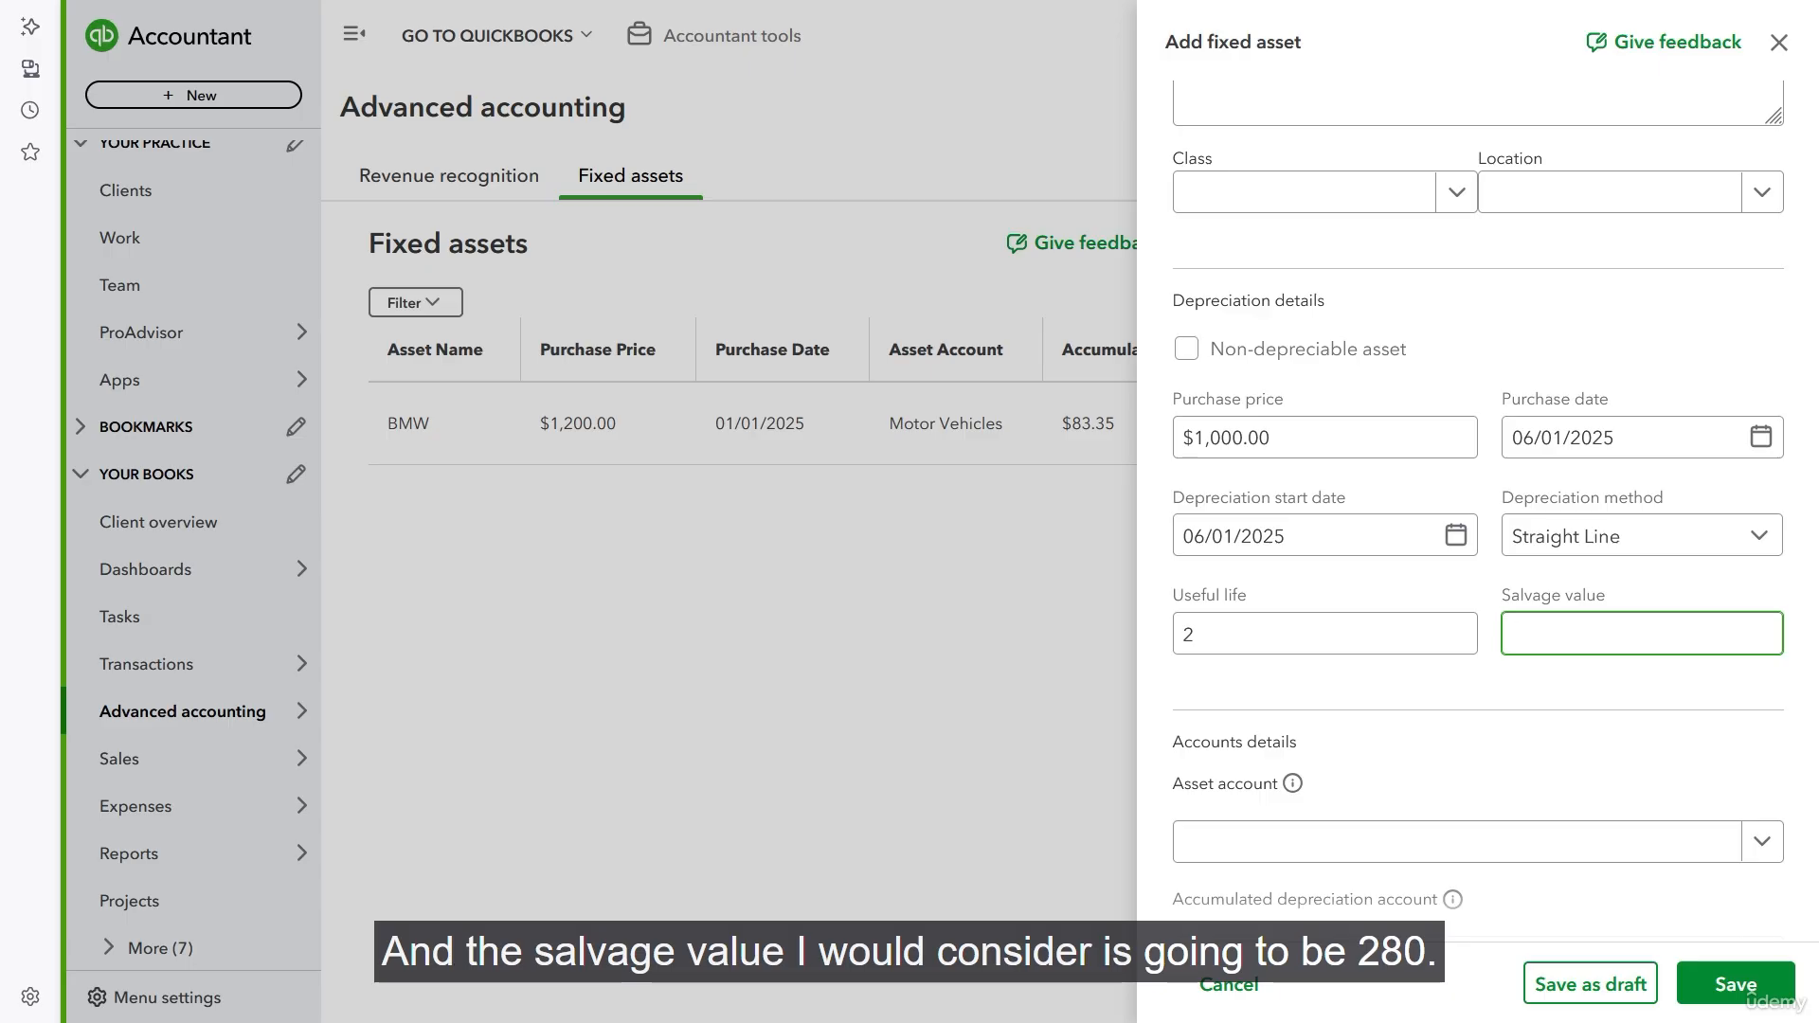
pyautogui.write('280')
pyautogui.press('Tab')
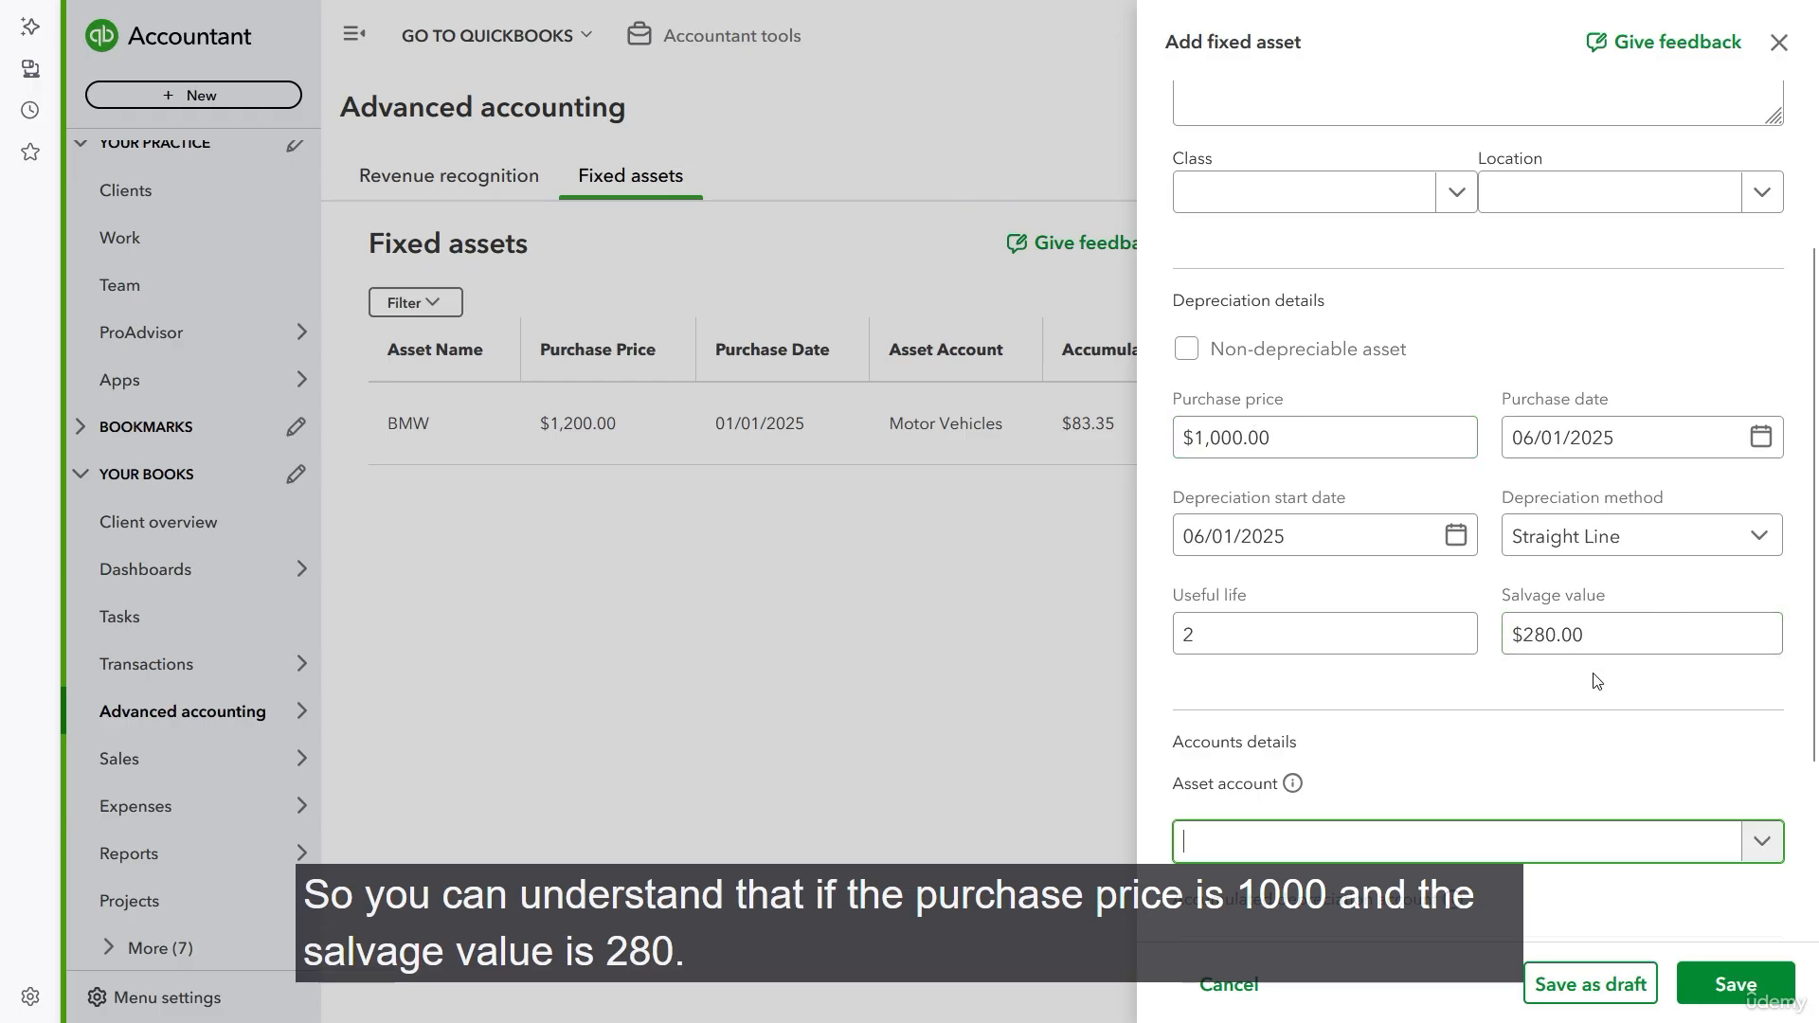
# - Switch to Calculator and subtract the 280 salvage value from the 1000 purchase price
pyautogui.press('XF86Calculator')
pyautogui.write('1000')
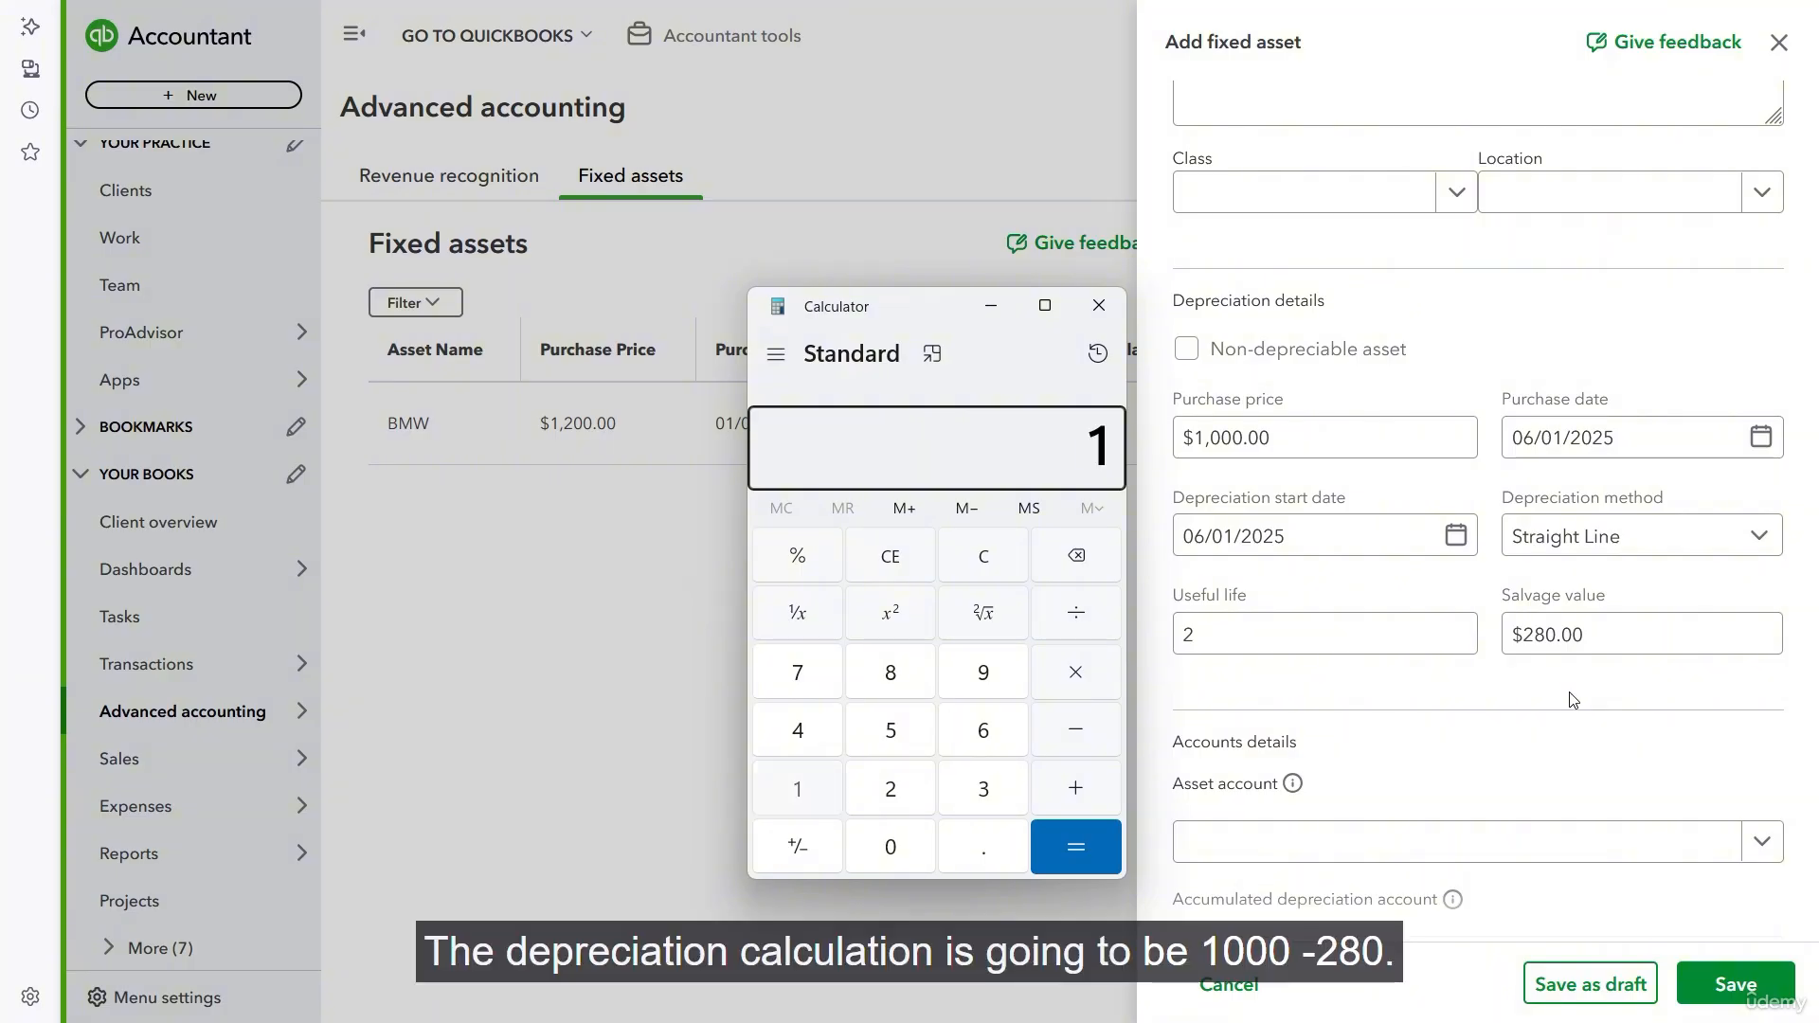
pyautogui.press('-')
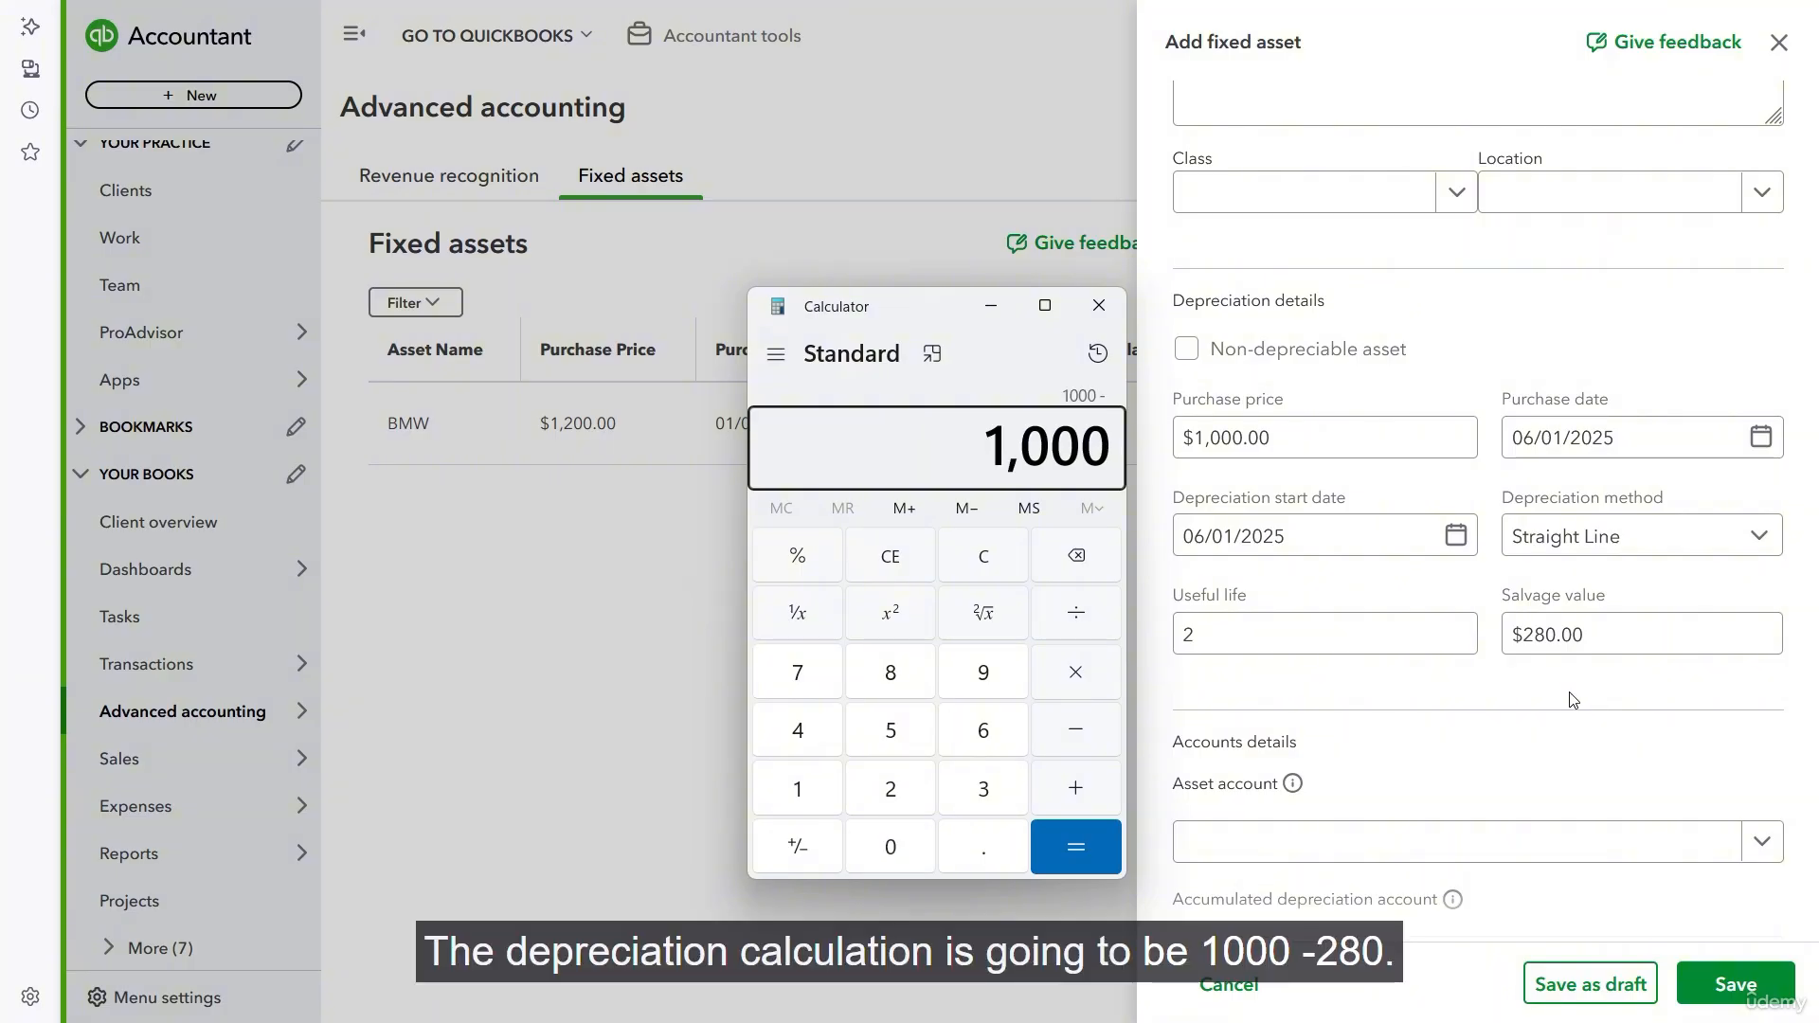
pyautogui.write('280')
pyautogui.press('Return')
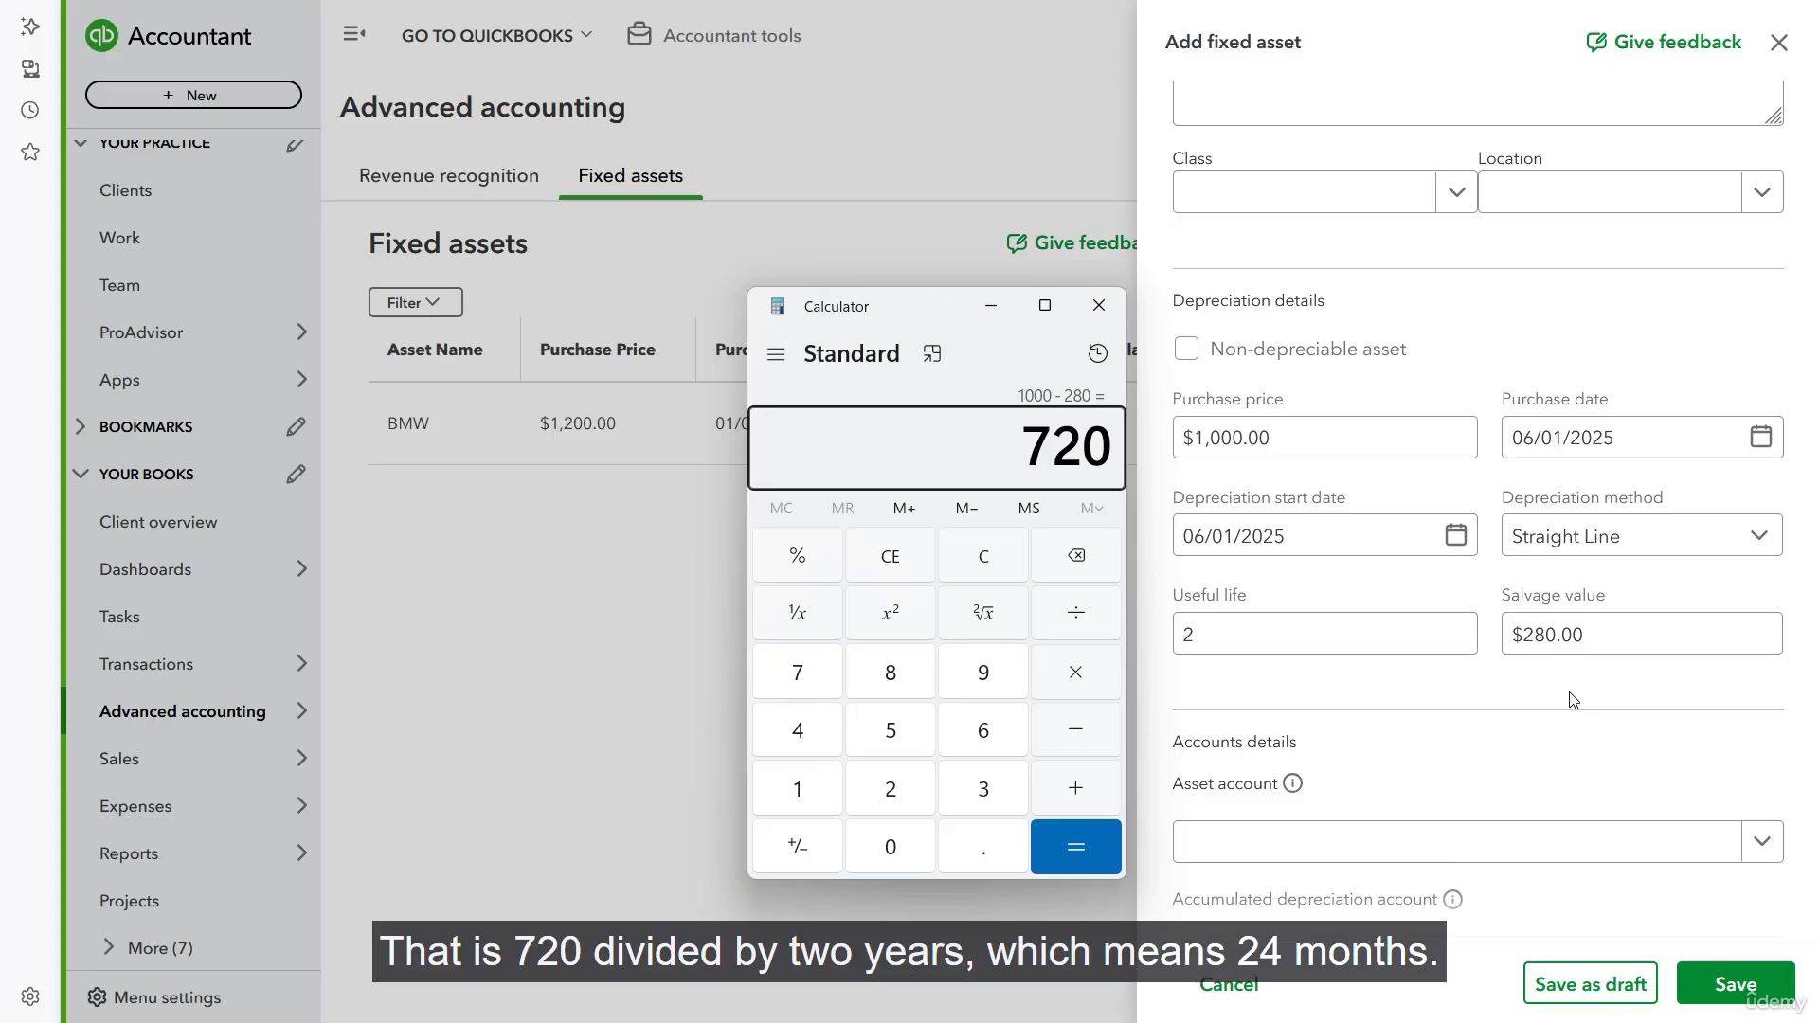
# - Divide the depreciable amount by 24 months in Calculator, and close it to return to the fixed asset form
pyautogui.press('/')
pyautogui.write('24')
pyautogui.press('Return')
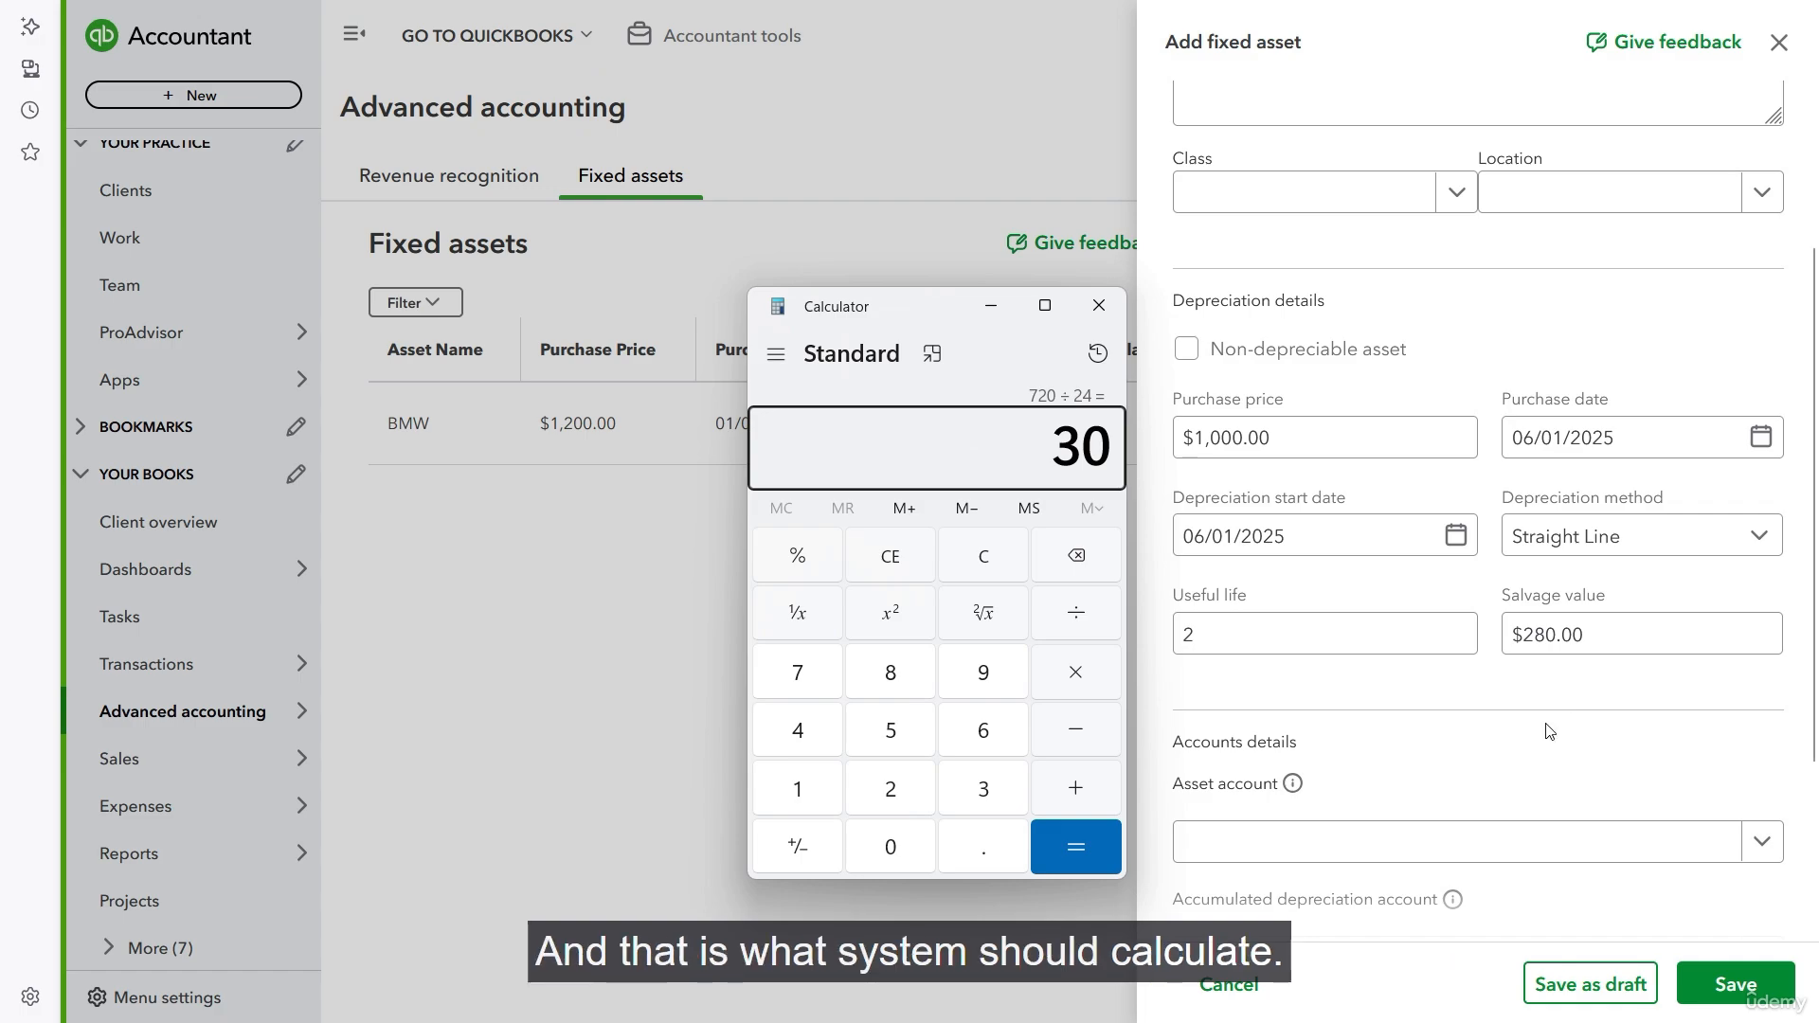
pyautogui.click(1099, 305)
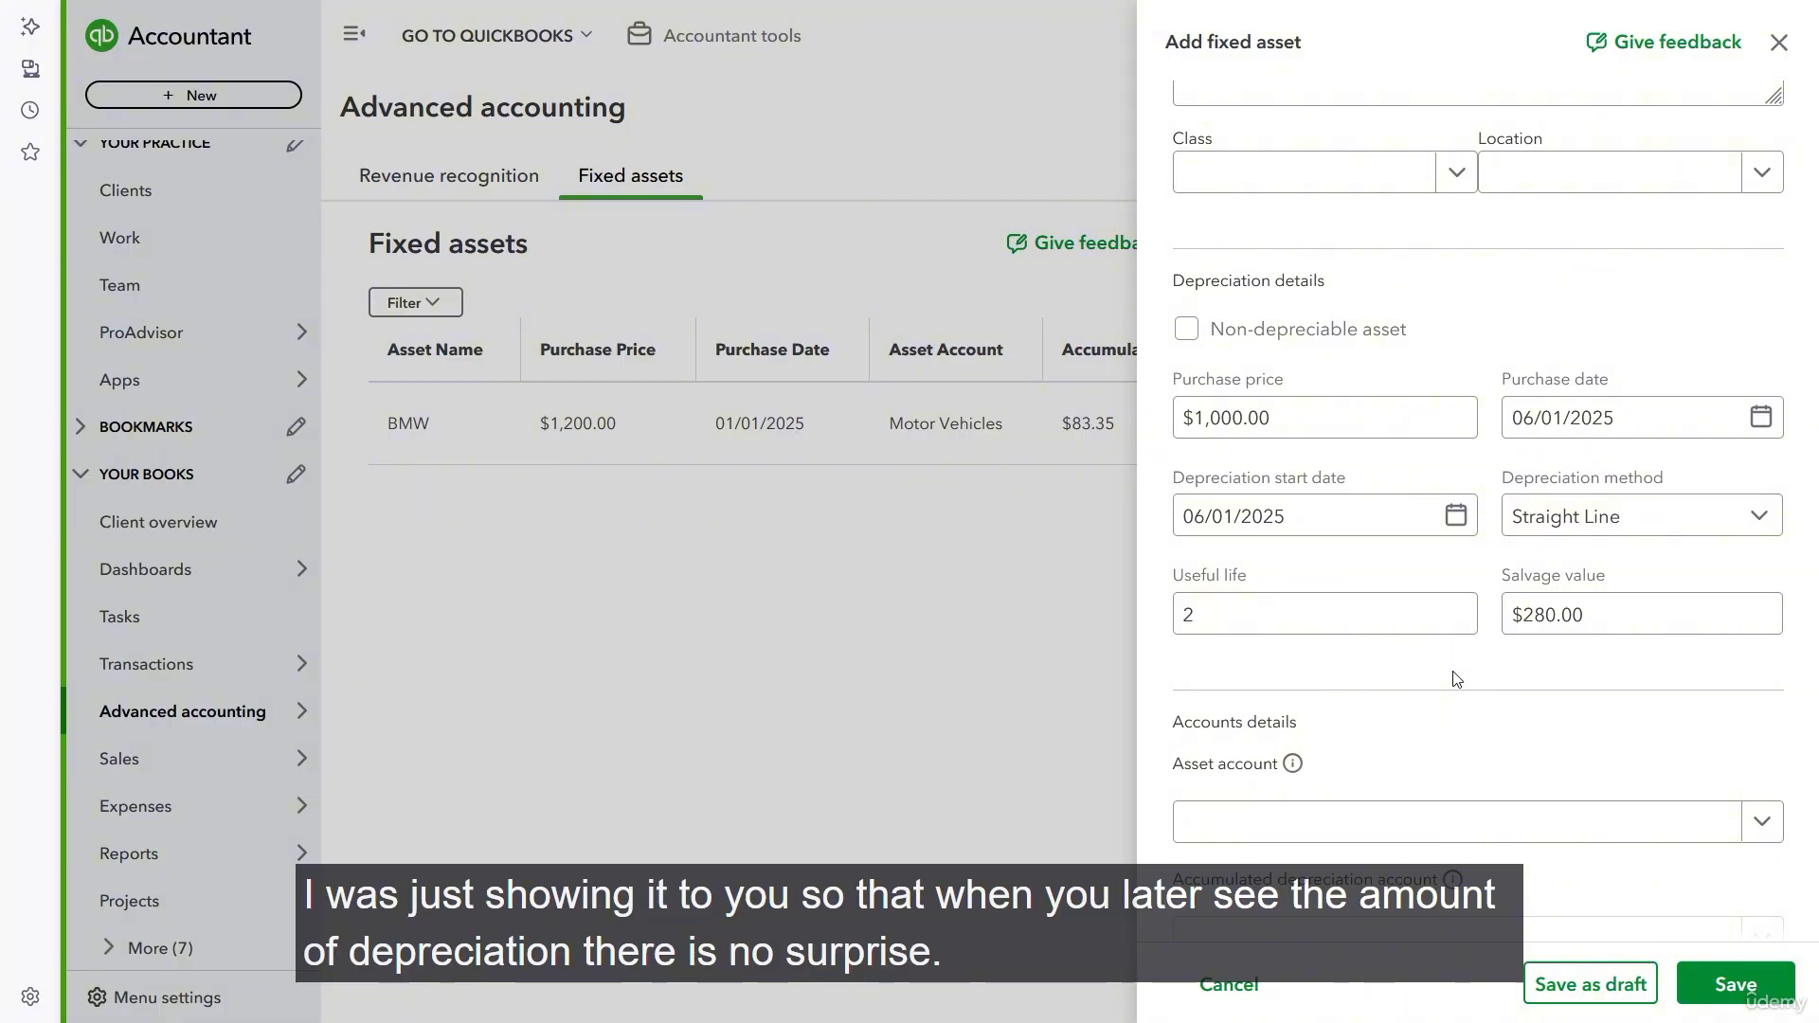
# - Set the asset account to Machinery and the accumulated depreciation account to Accumulated Depreciation - Machinery
pyautogui.scroll(-3, 1453, 672)
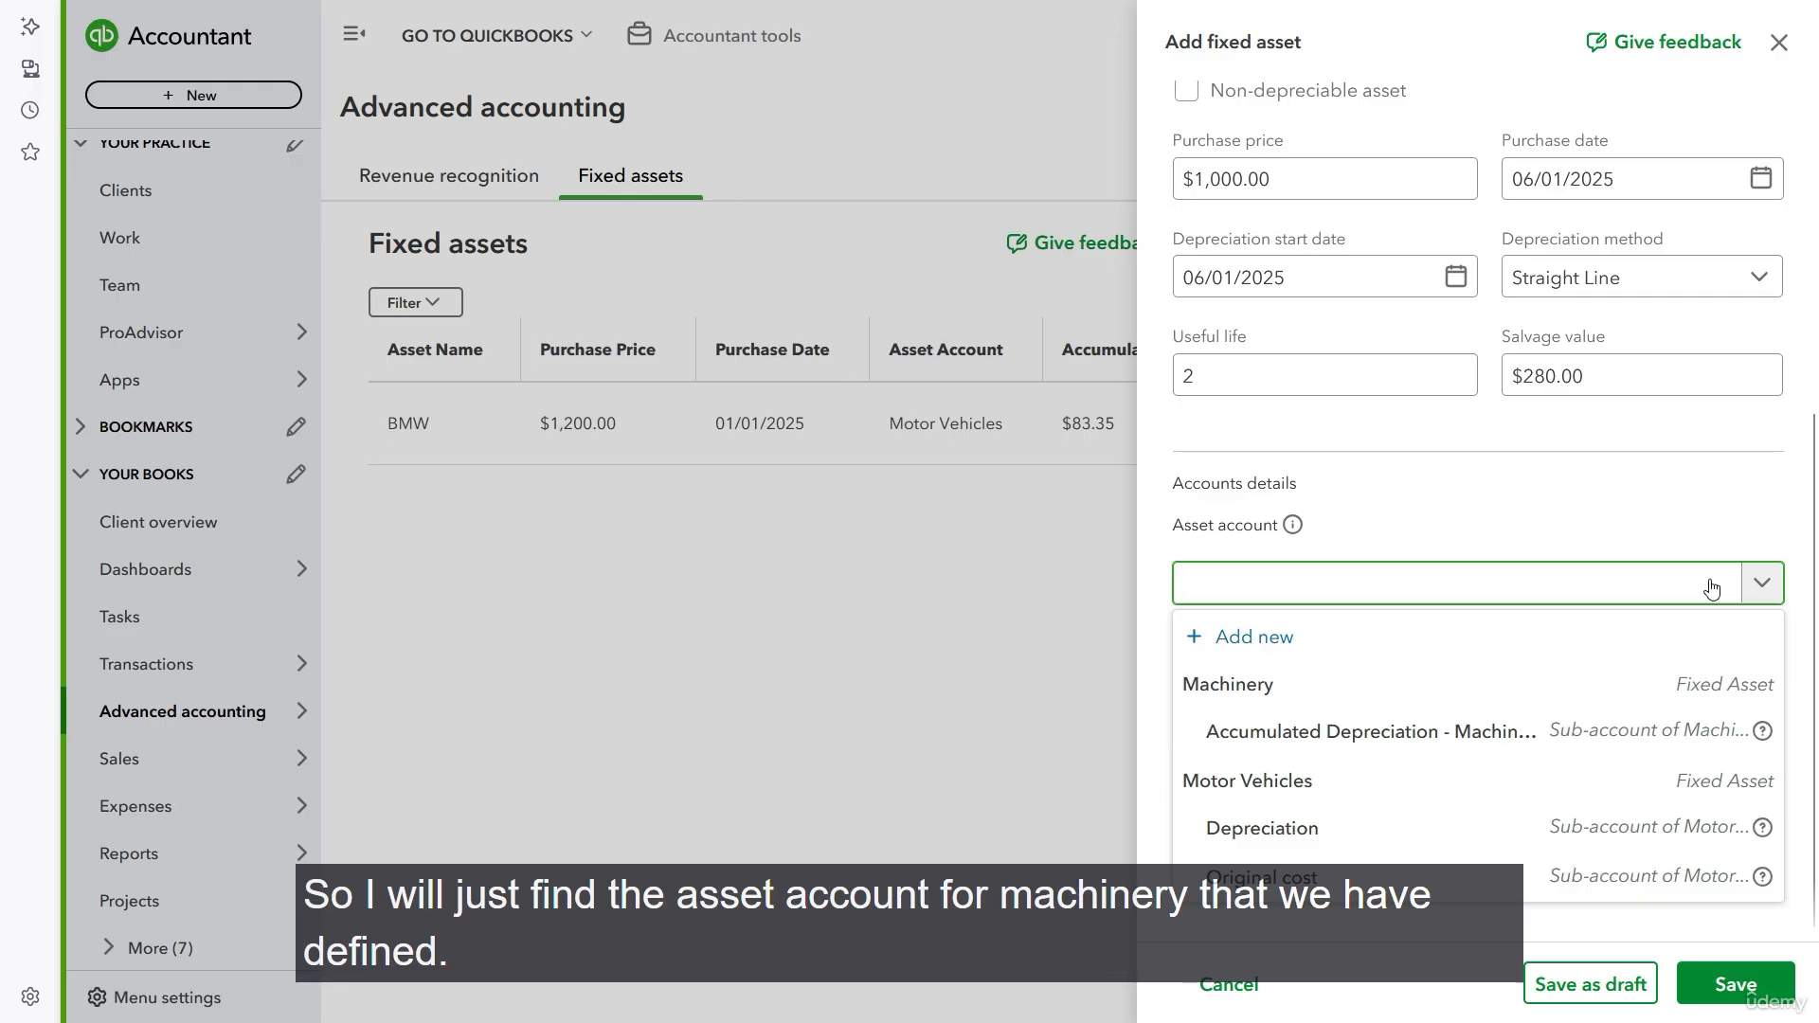
pyautogui.write('mach')
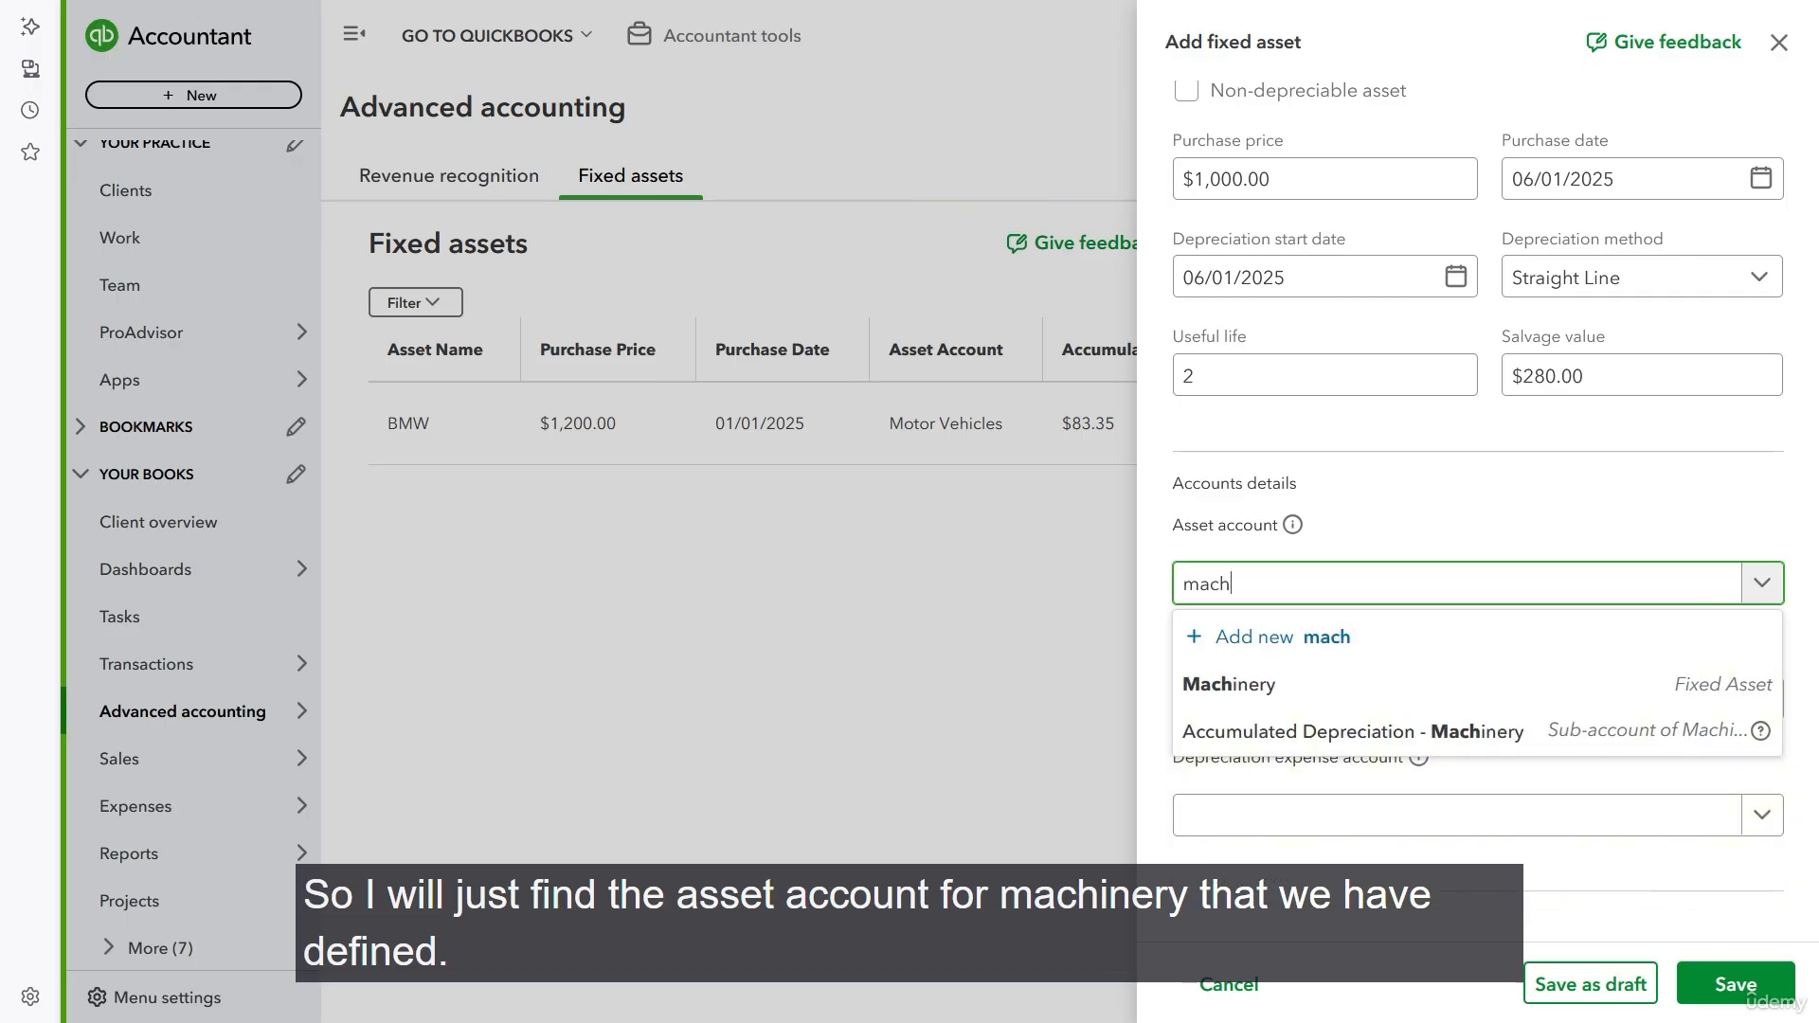
pyautogui.click(1368, 677)
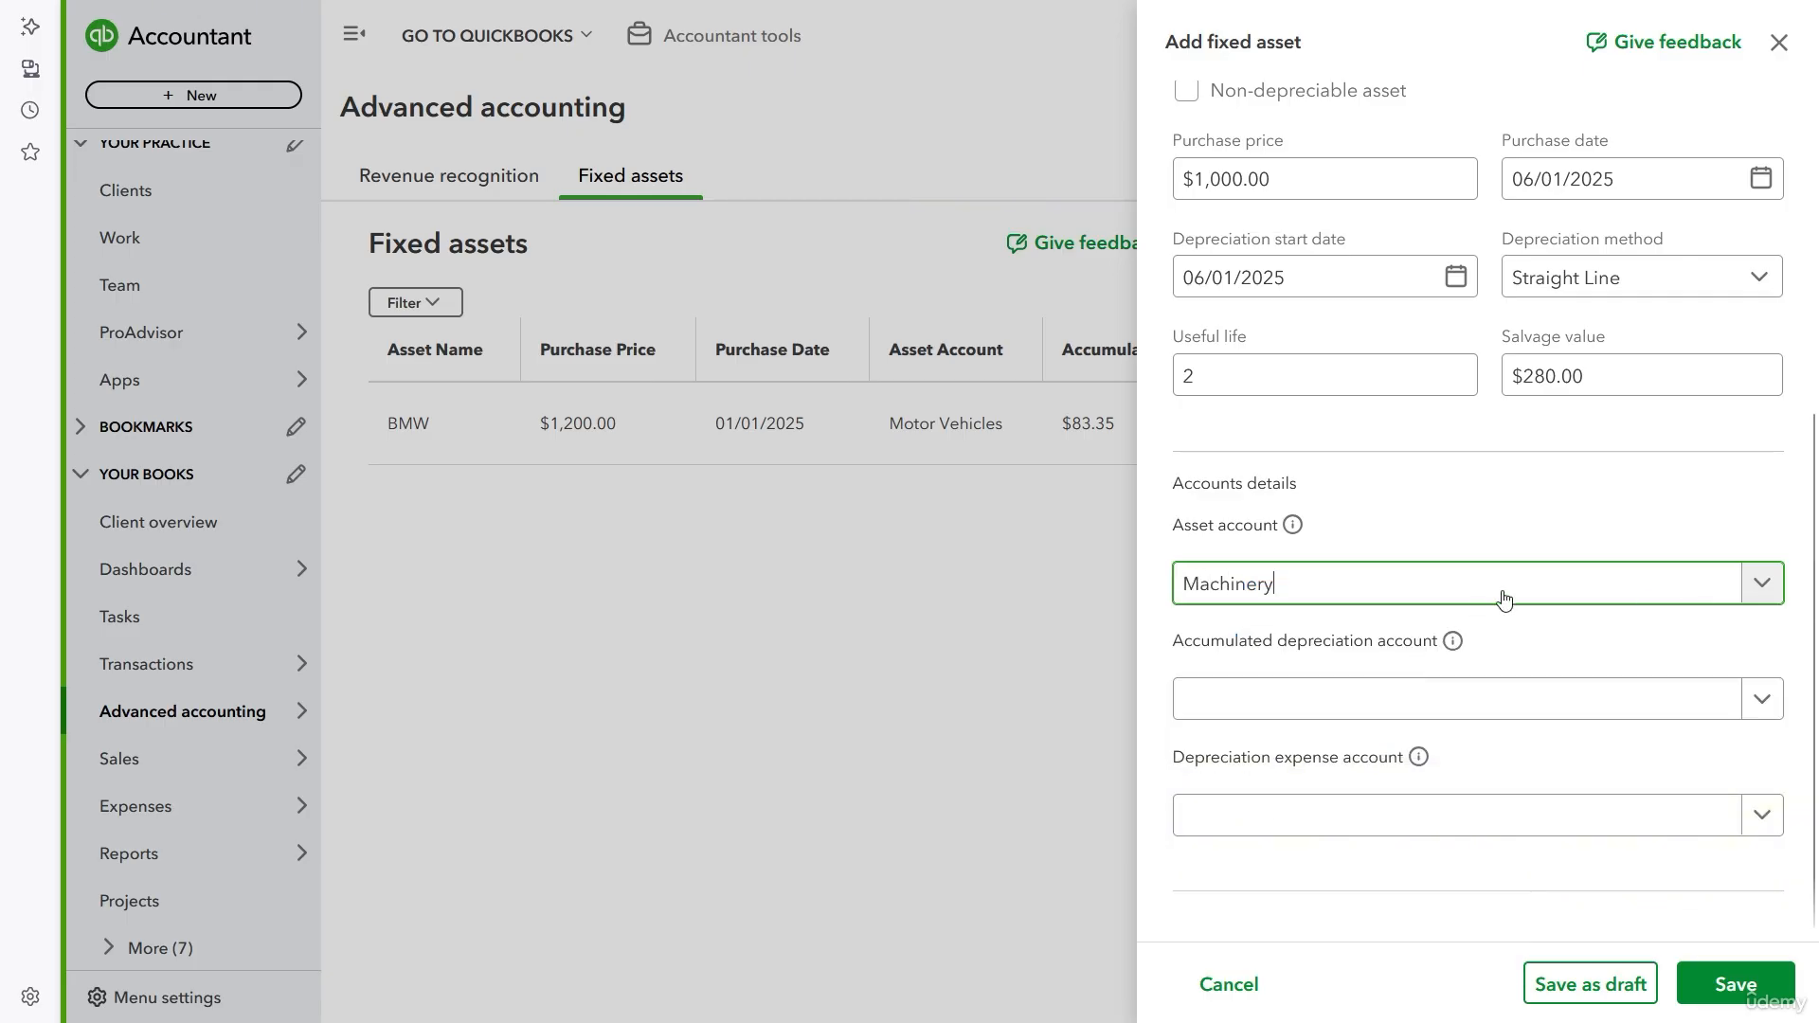
pyautogui.click(1478, 701)
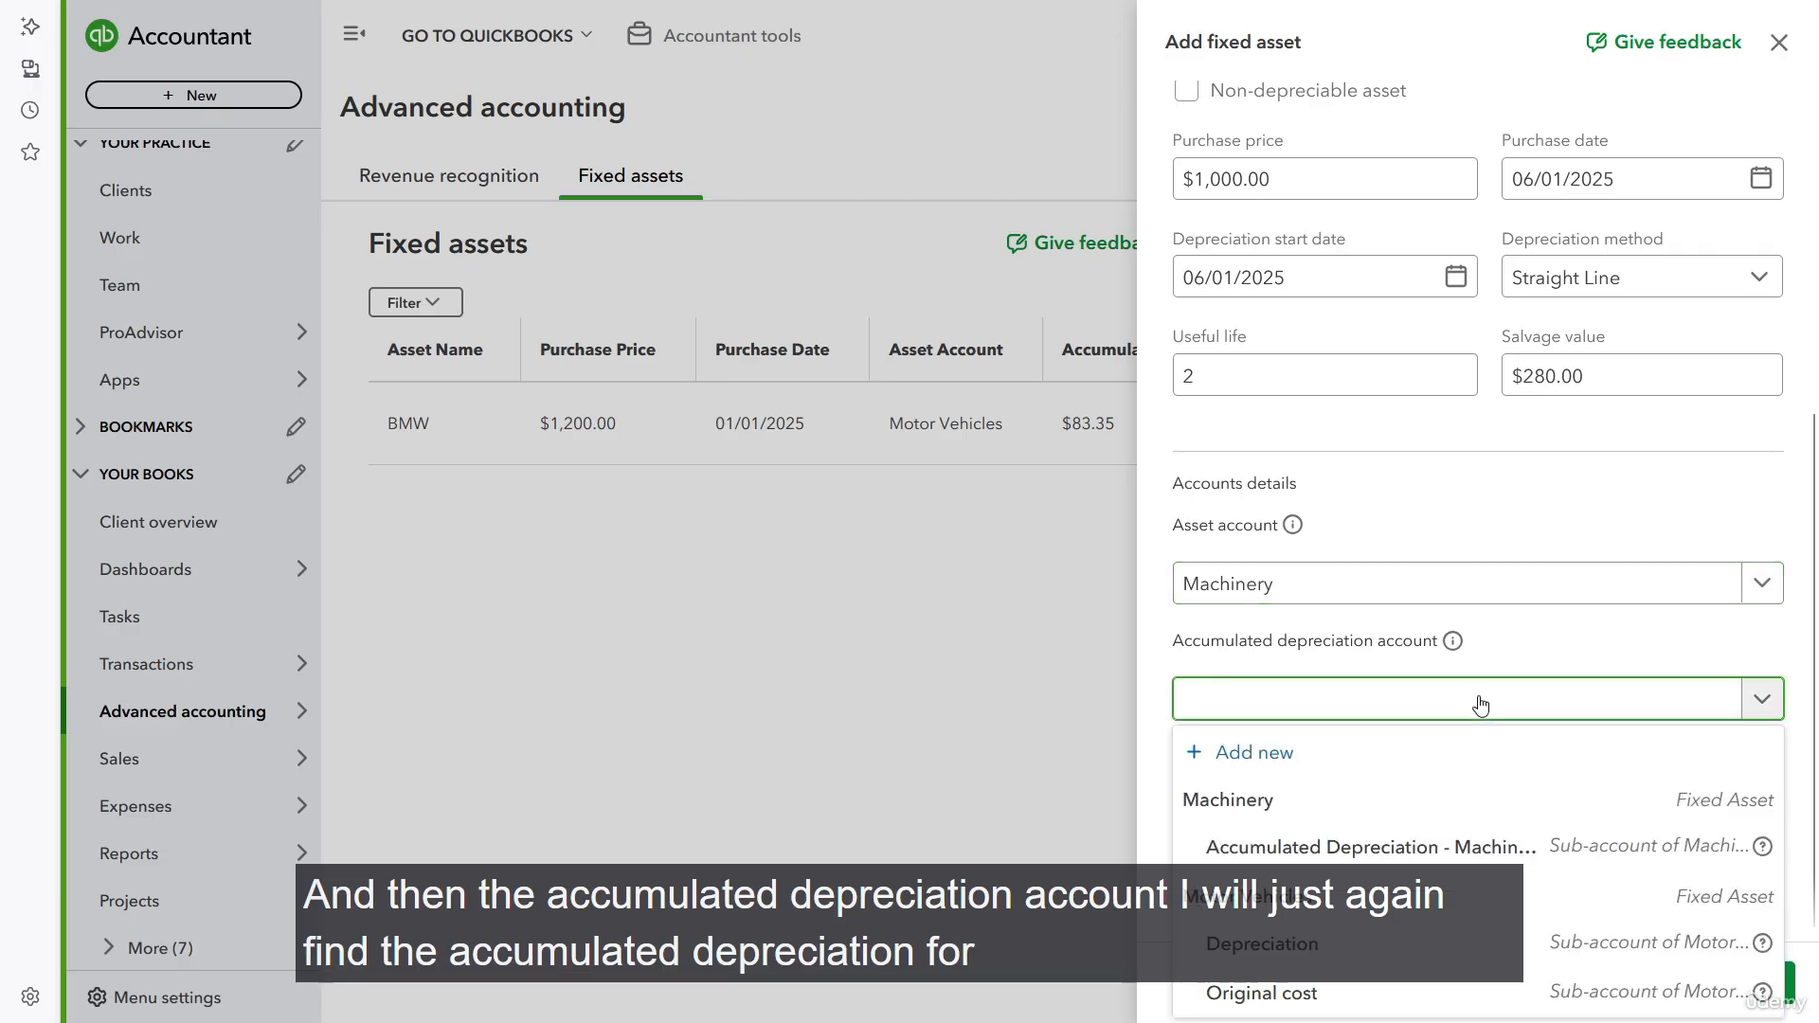
pyautogui.write('acc')
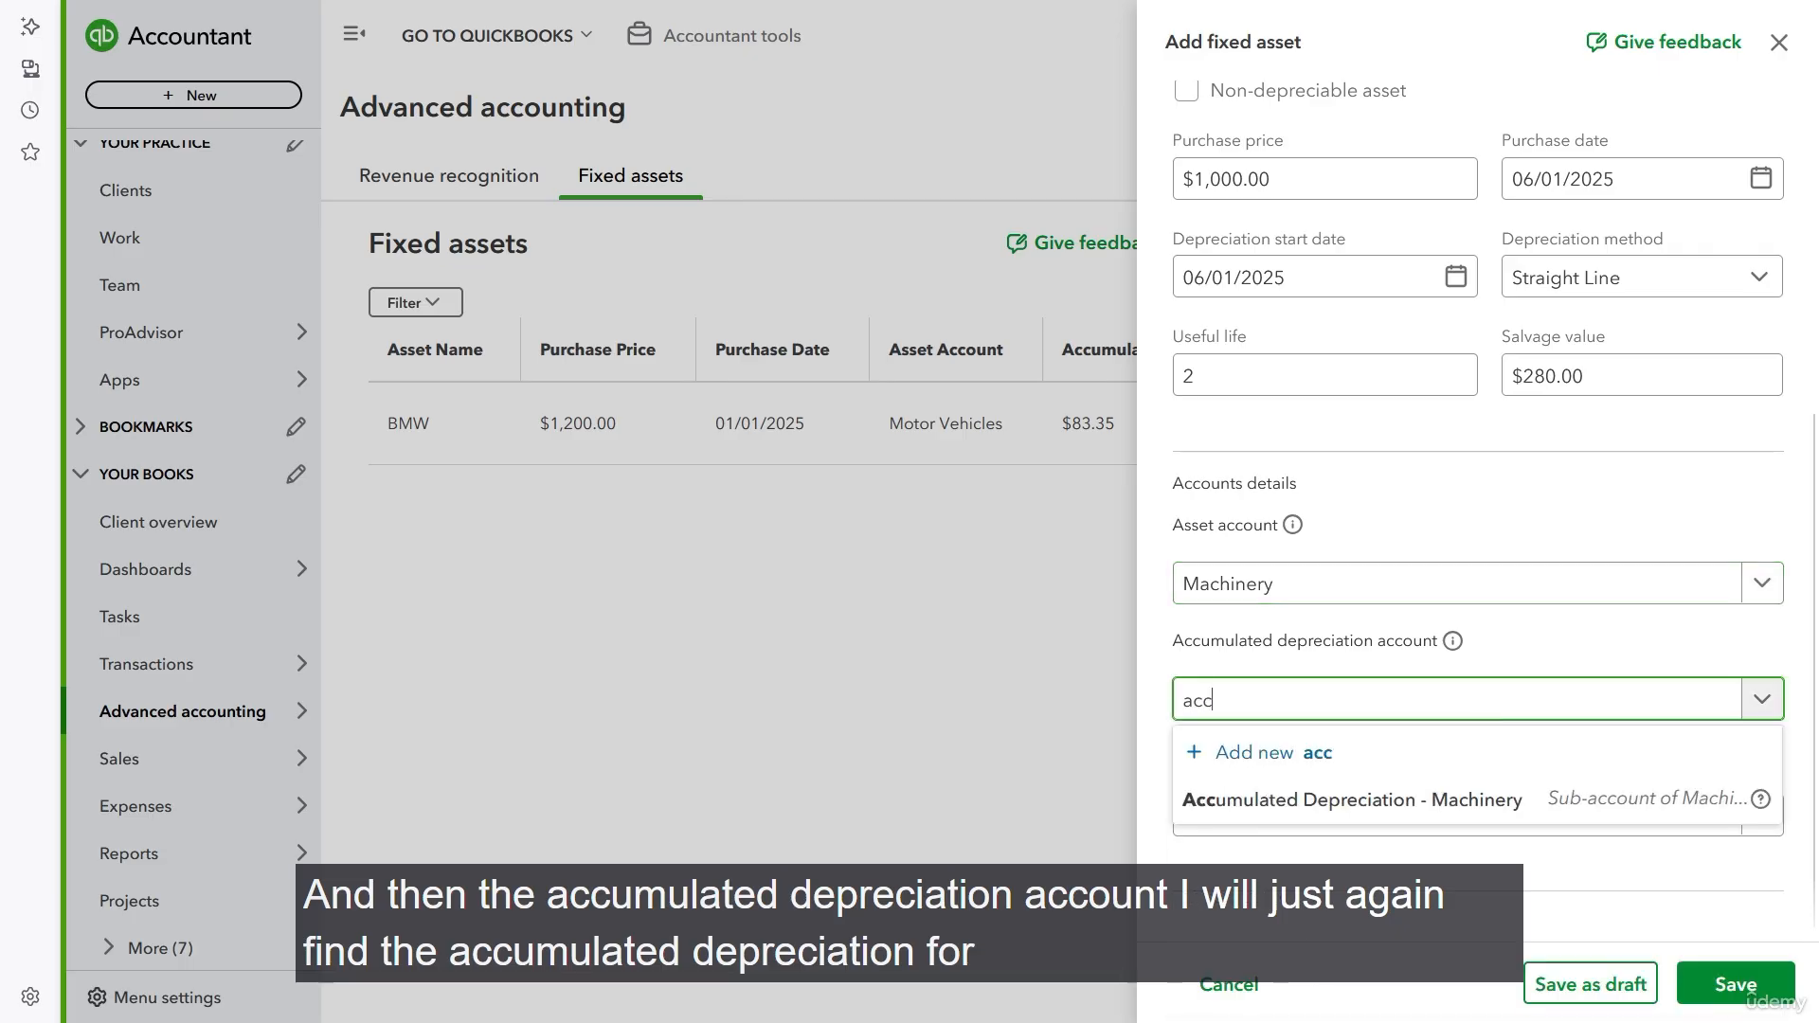
pyautogui.click(1359, 804)
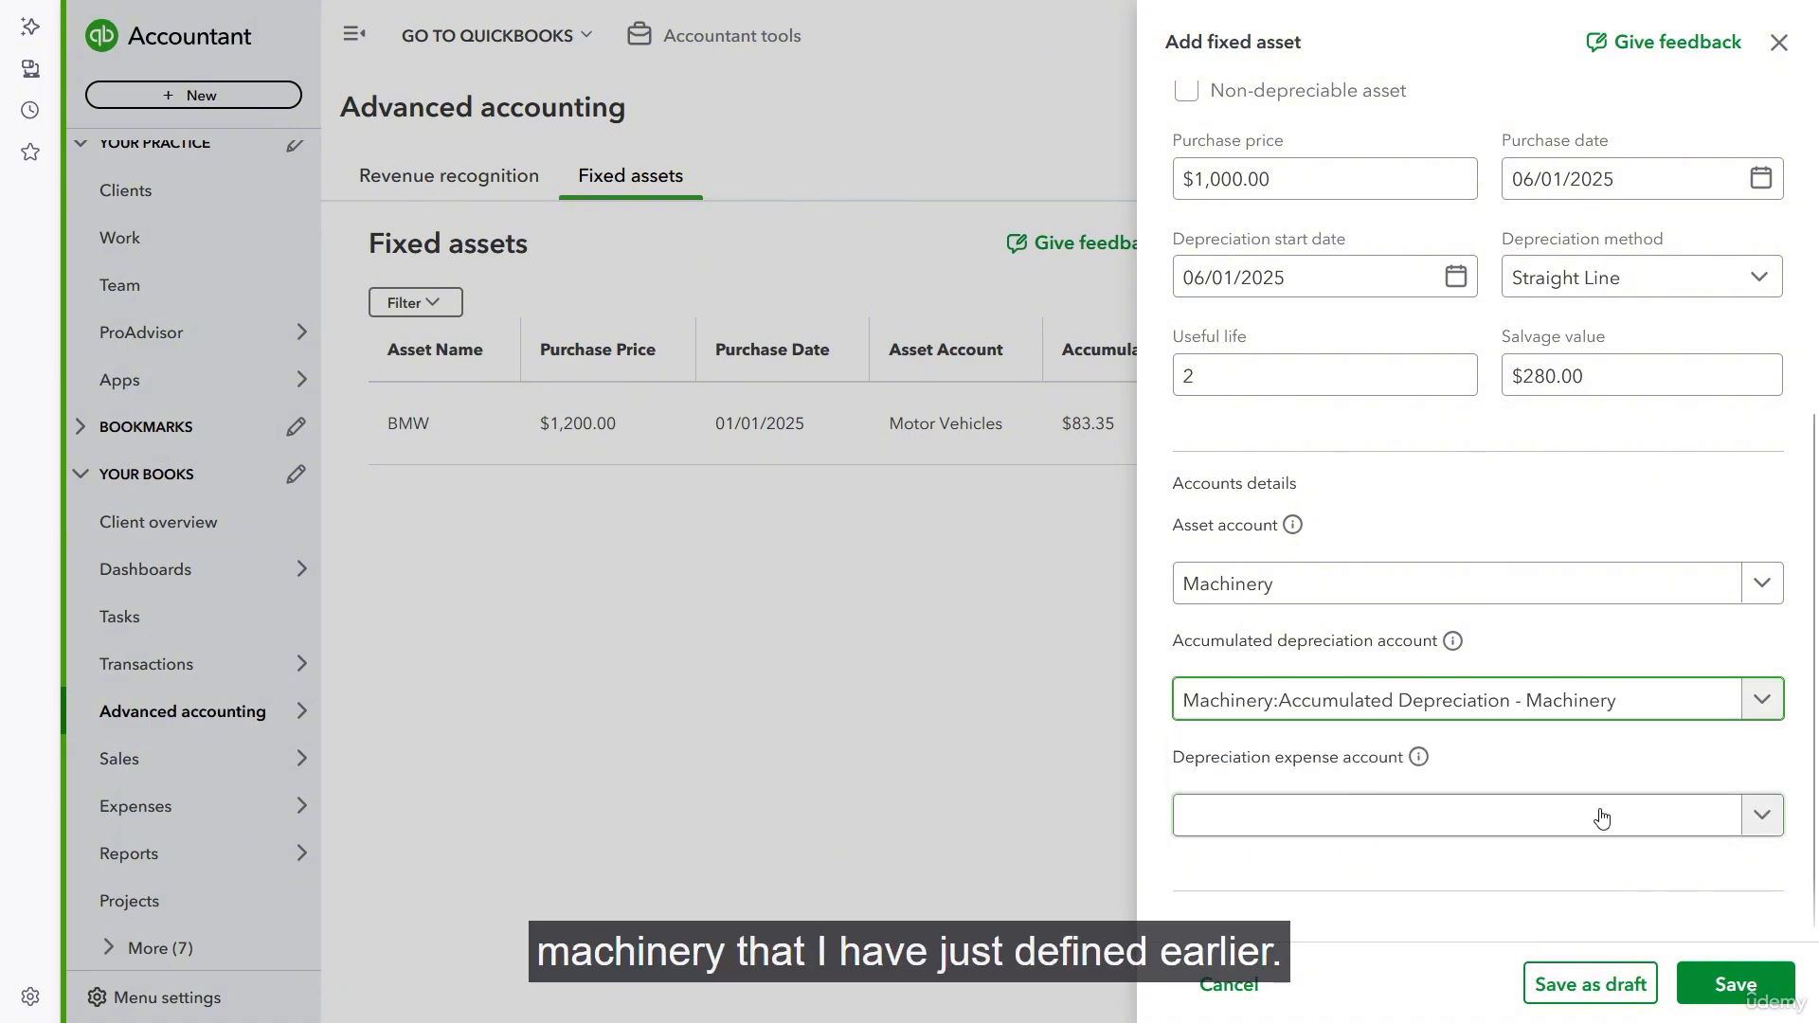
# - Set the depreciation expense account to Depreciation - Machinery and save the fixed asset
pyautogui.click(1439, 832)
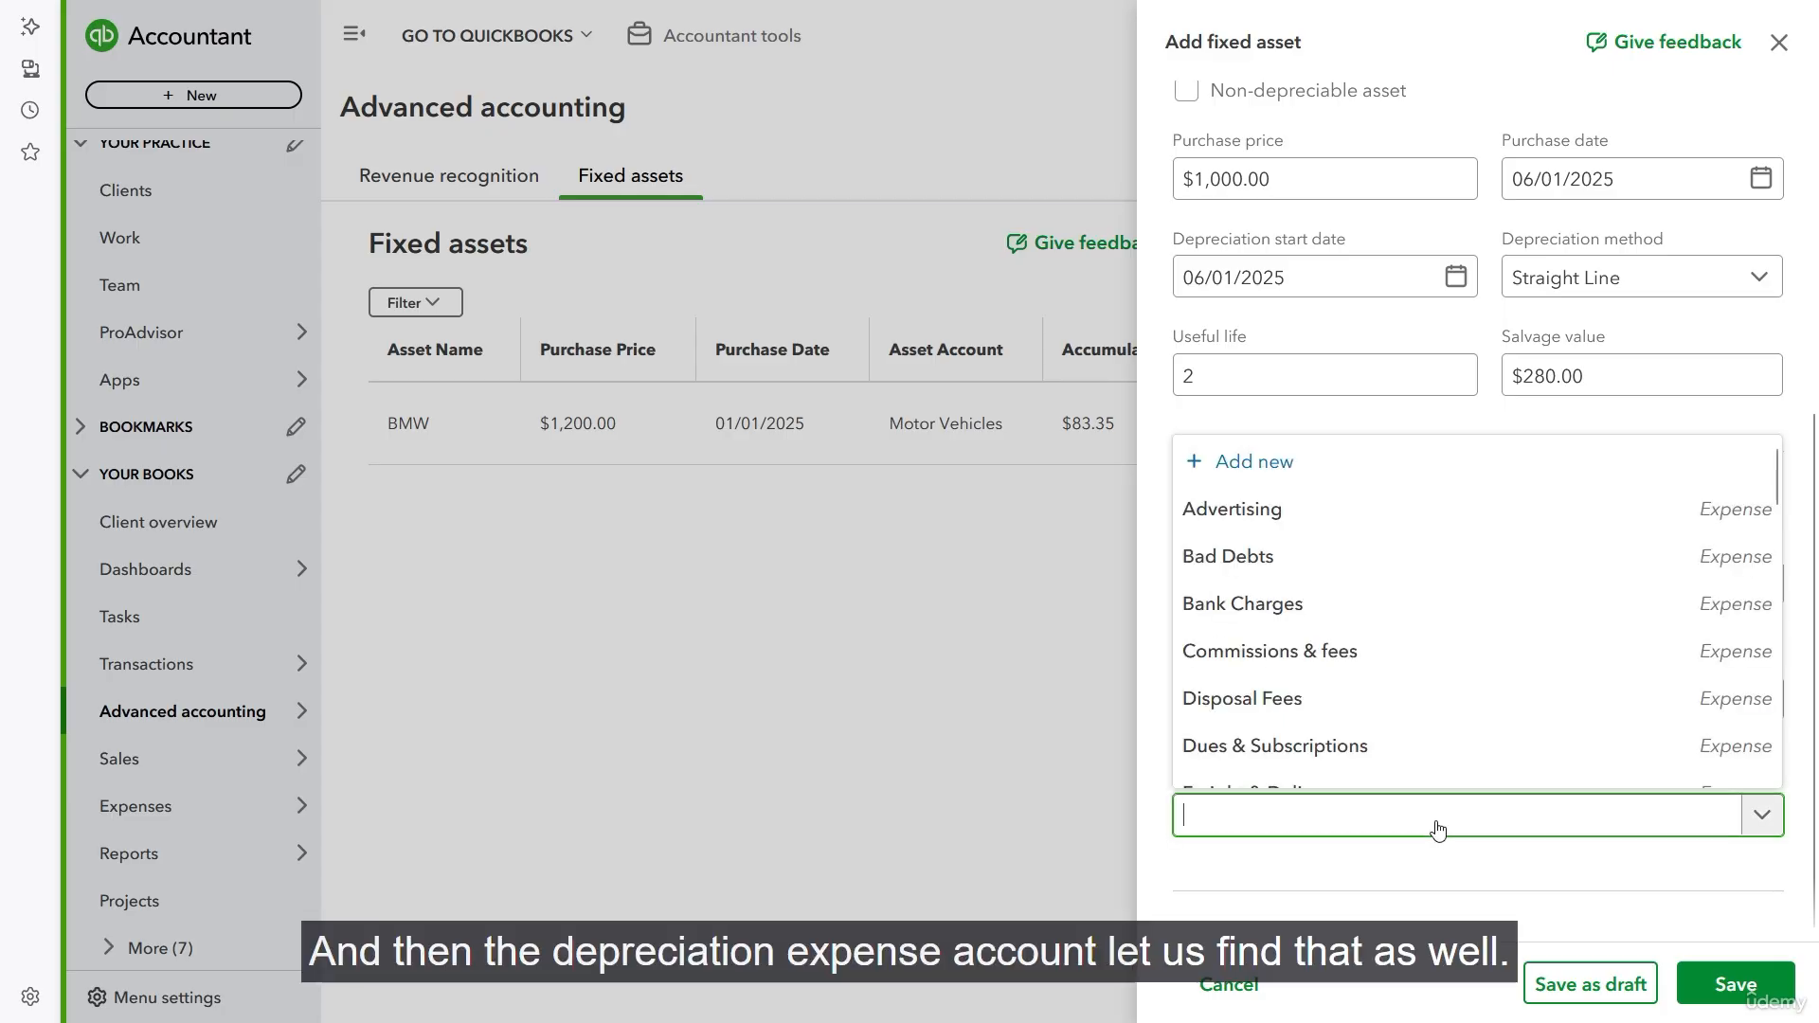
pyautogui.write('depre')
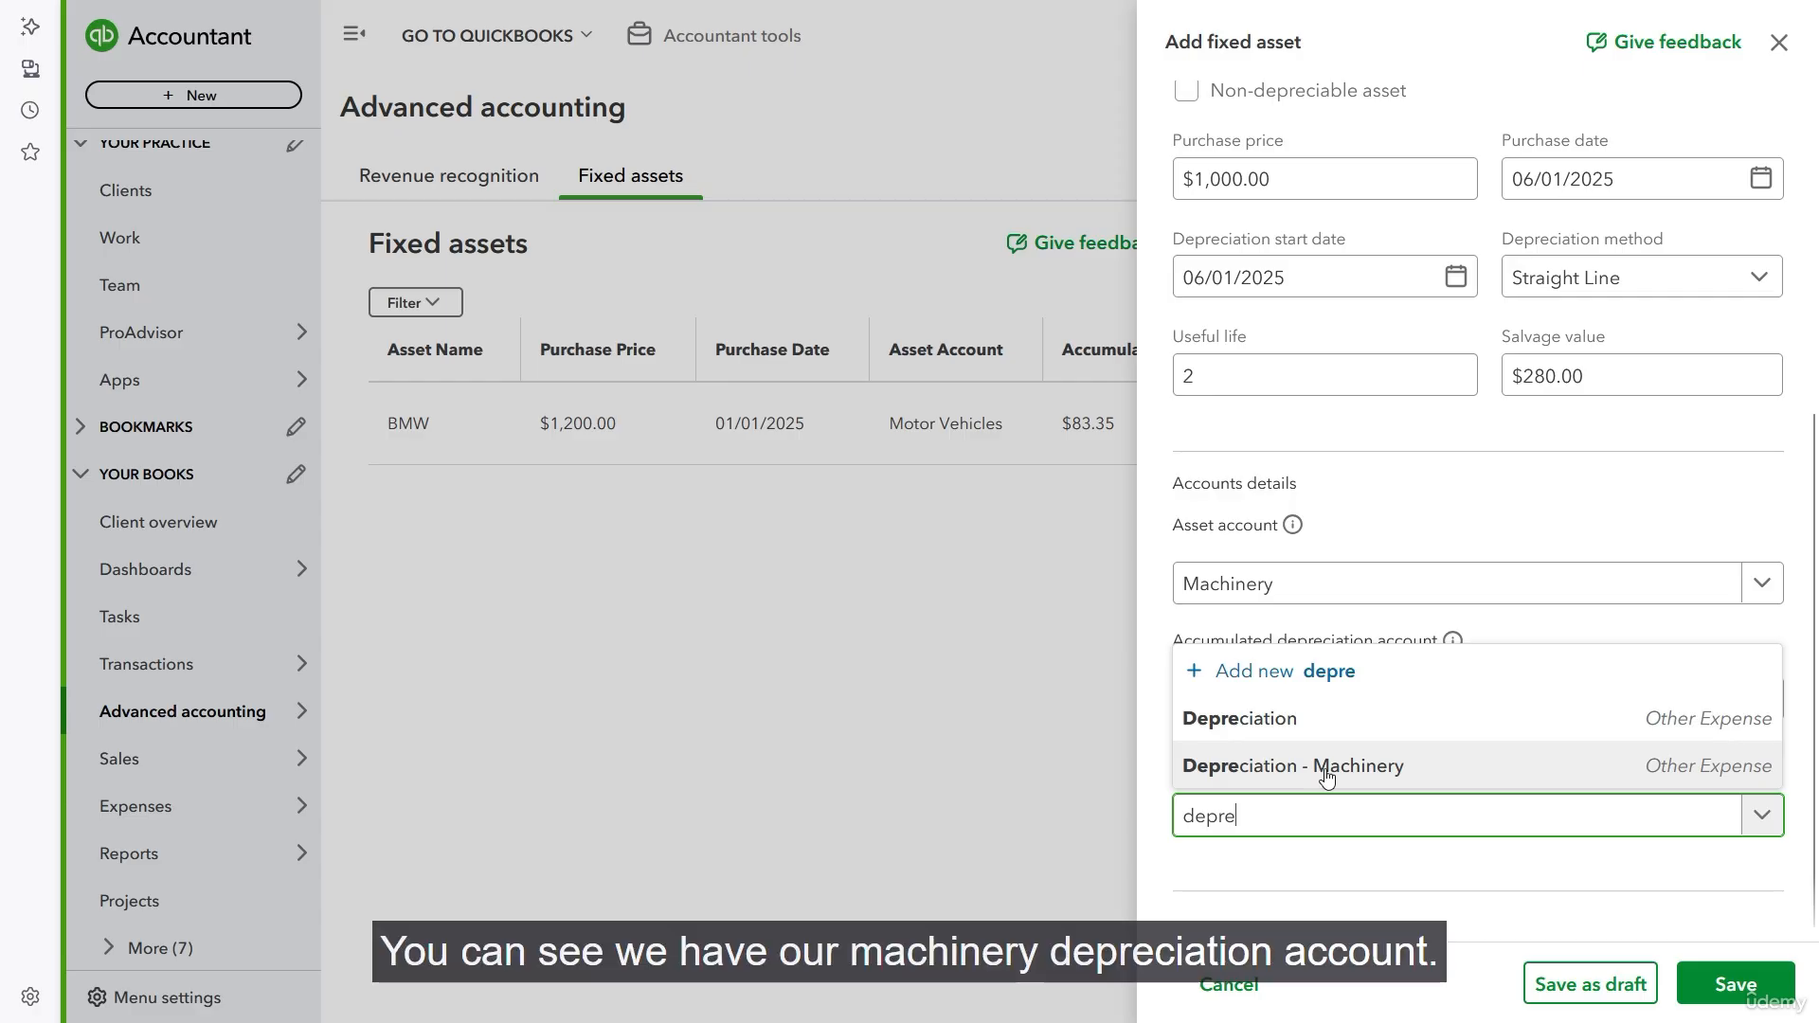
pyautogui.click(1348, 777)
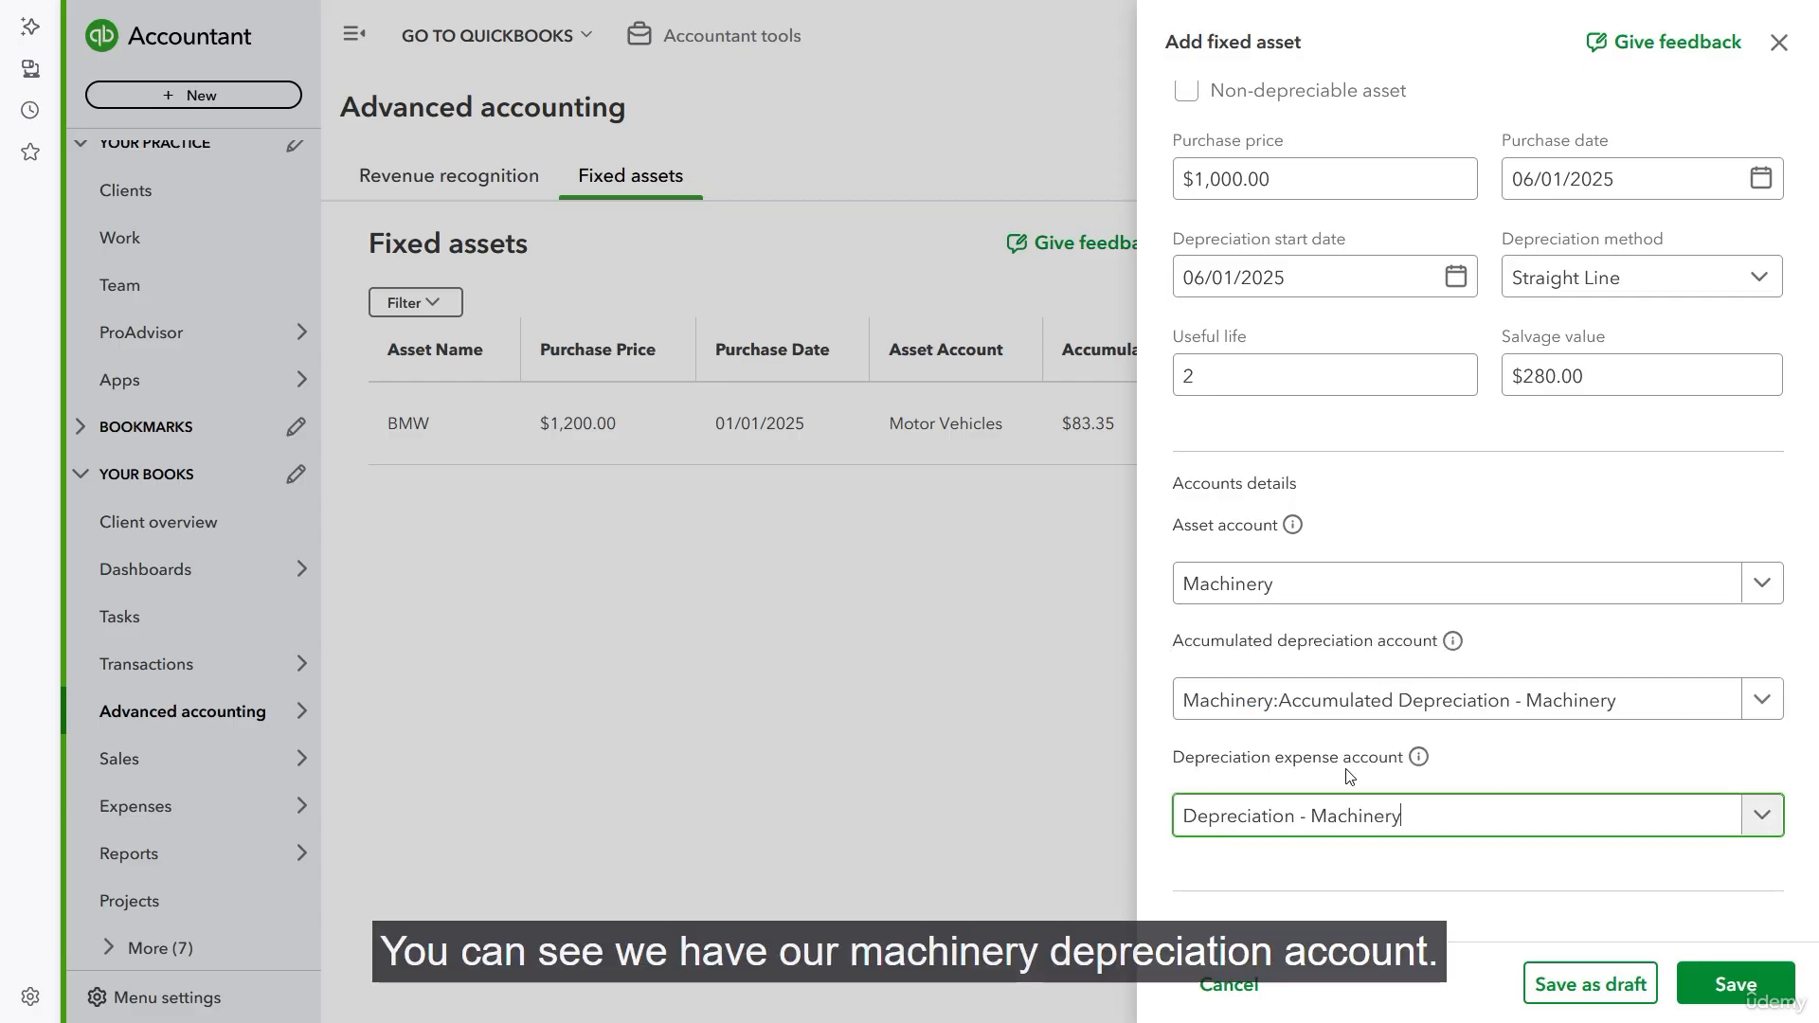
pyautogui.click(1729, 988)
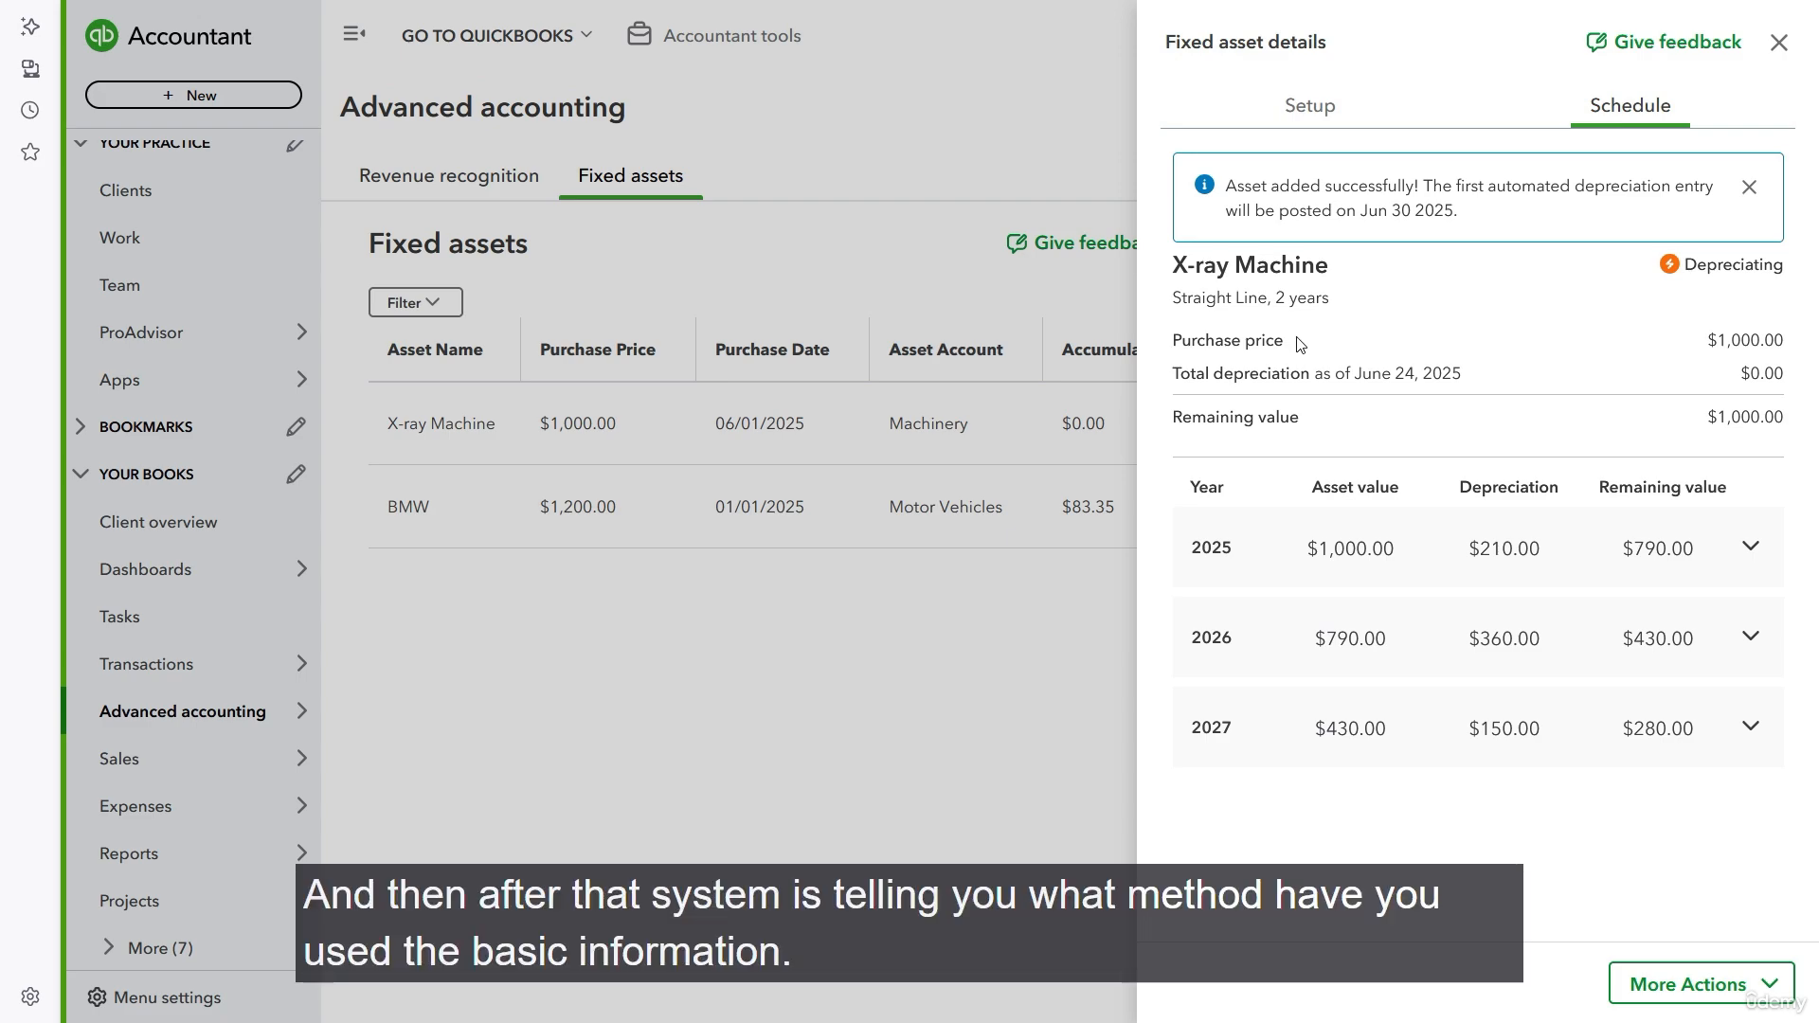
# - Review the X-ray Machine's depreciation method, and check the 2025 depreciation by multiplying 30 by 7 in Calculator
pyautogui.moveTo(1210, 303); pyautogui.dragTo(1266, 305)
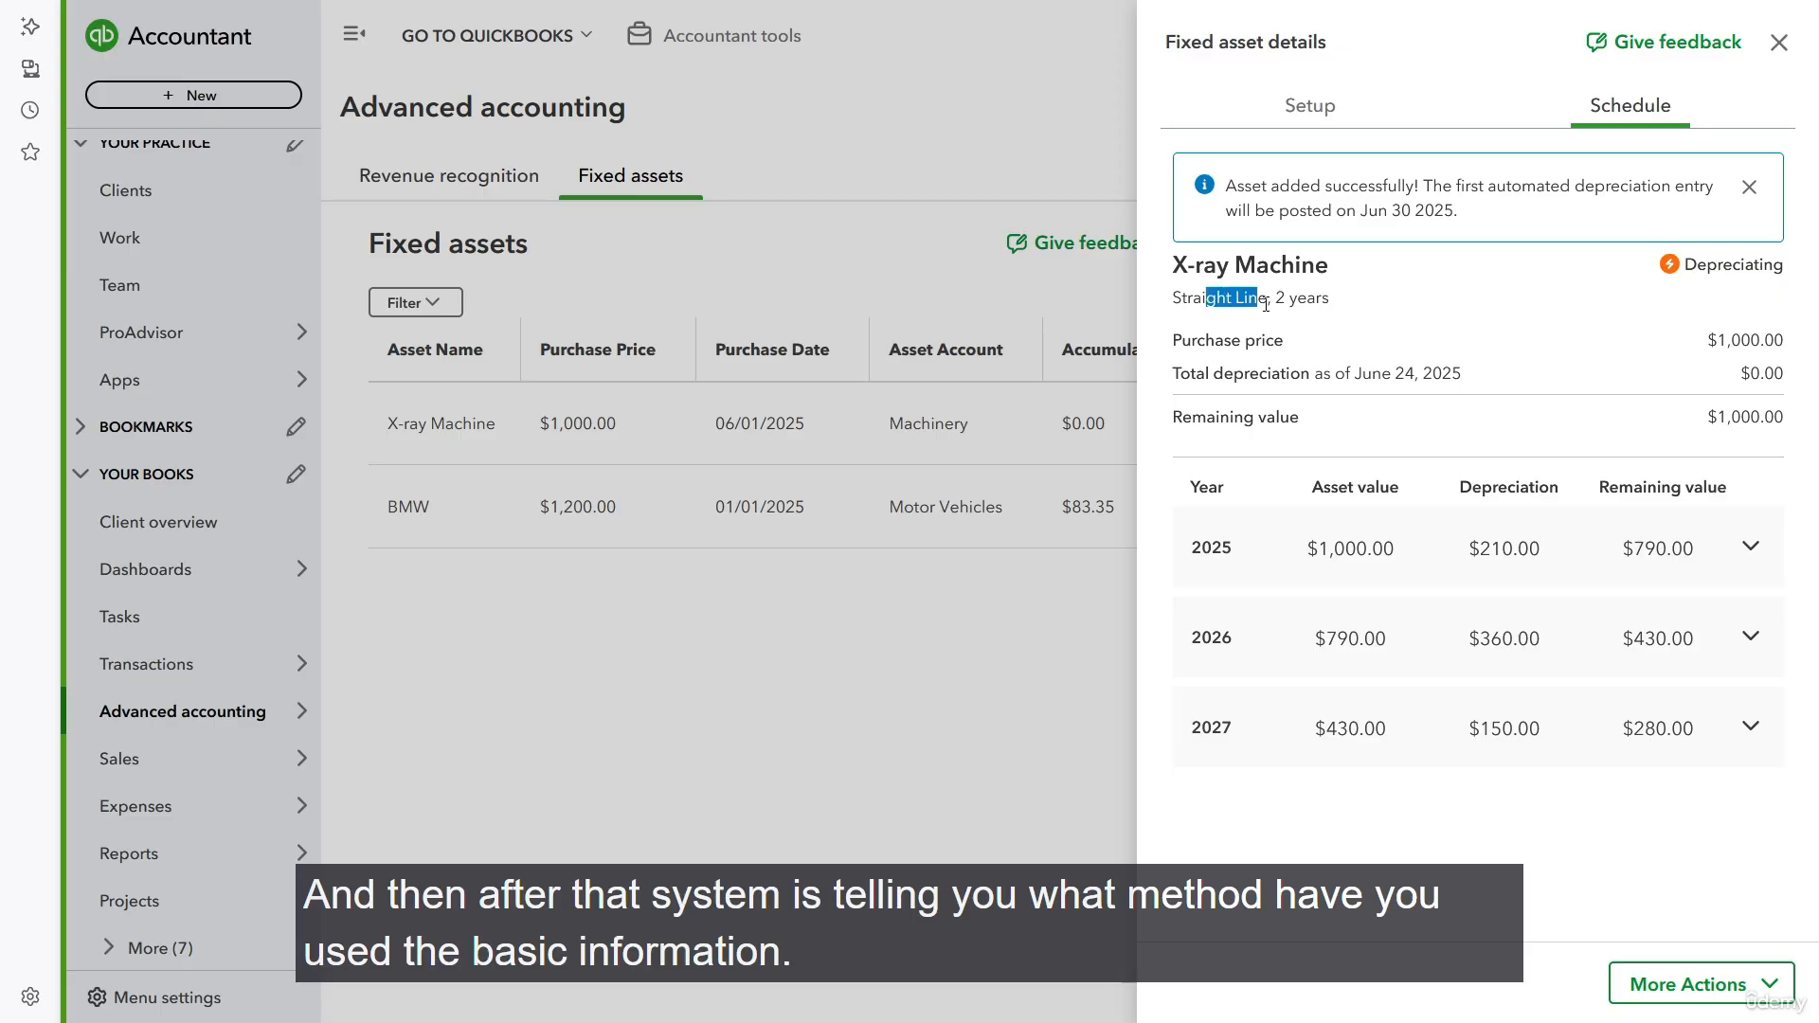
pyautogui.click(1586, 332)
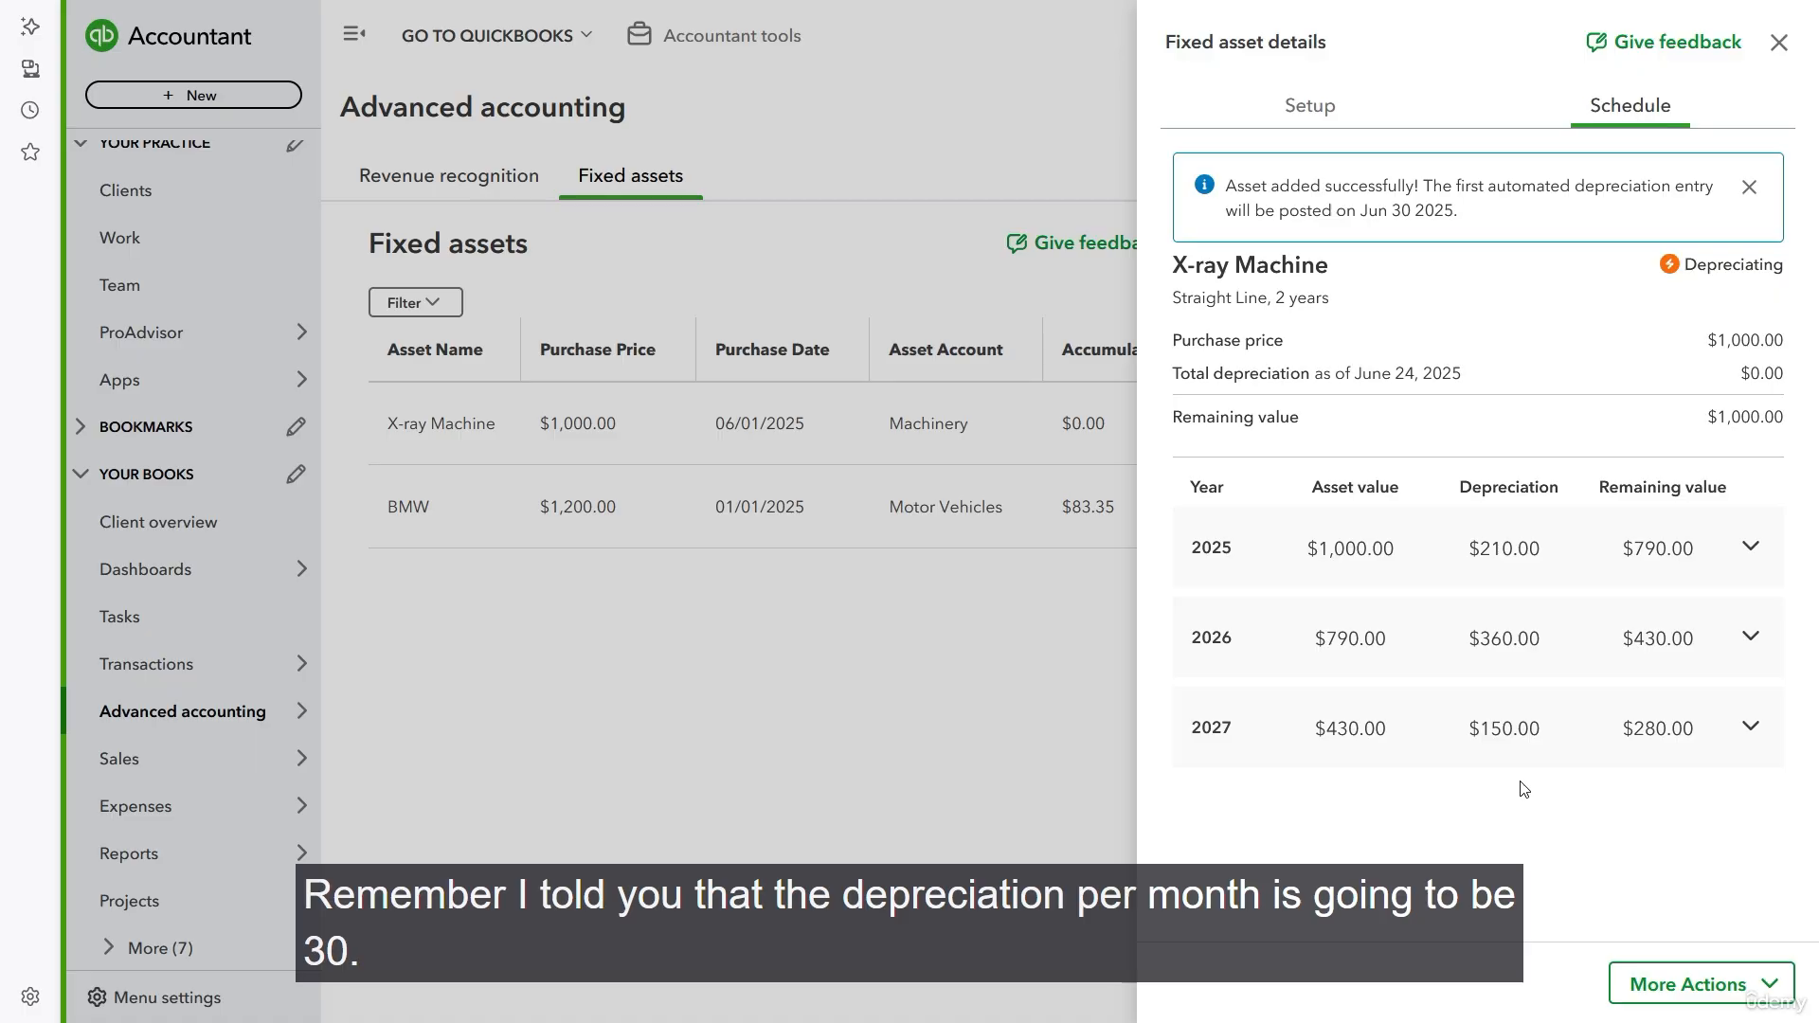
pyautogui.hotkey('alt', 'Tab')
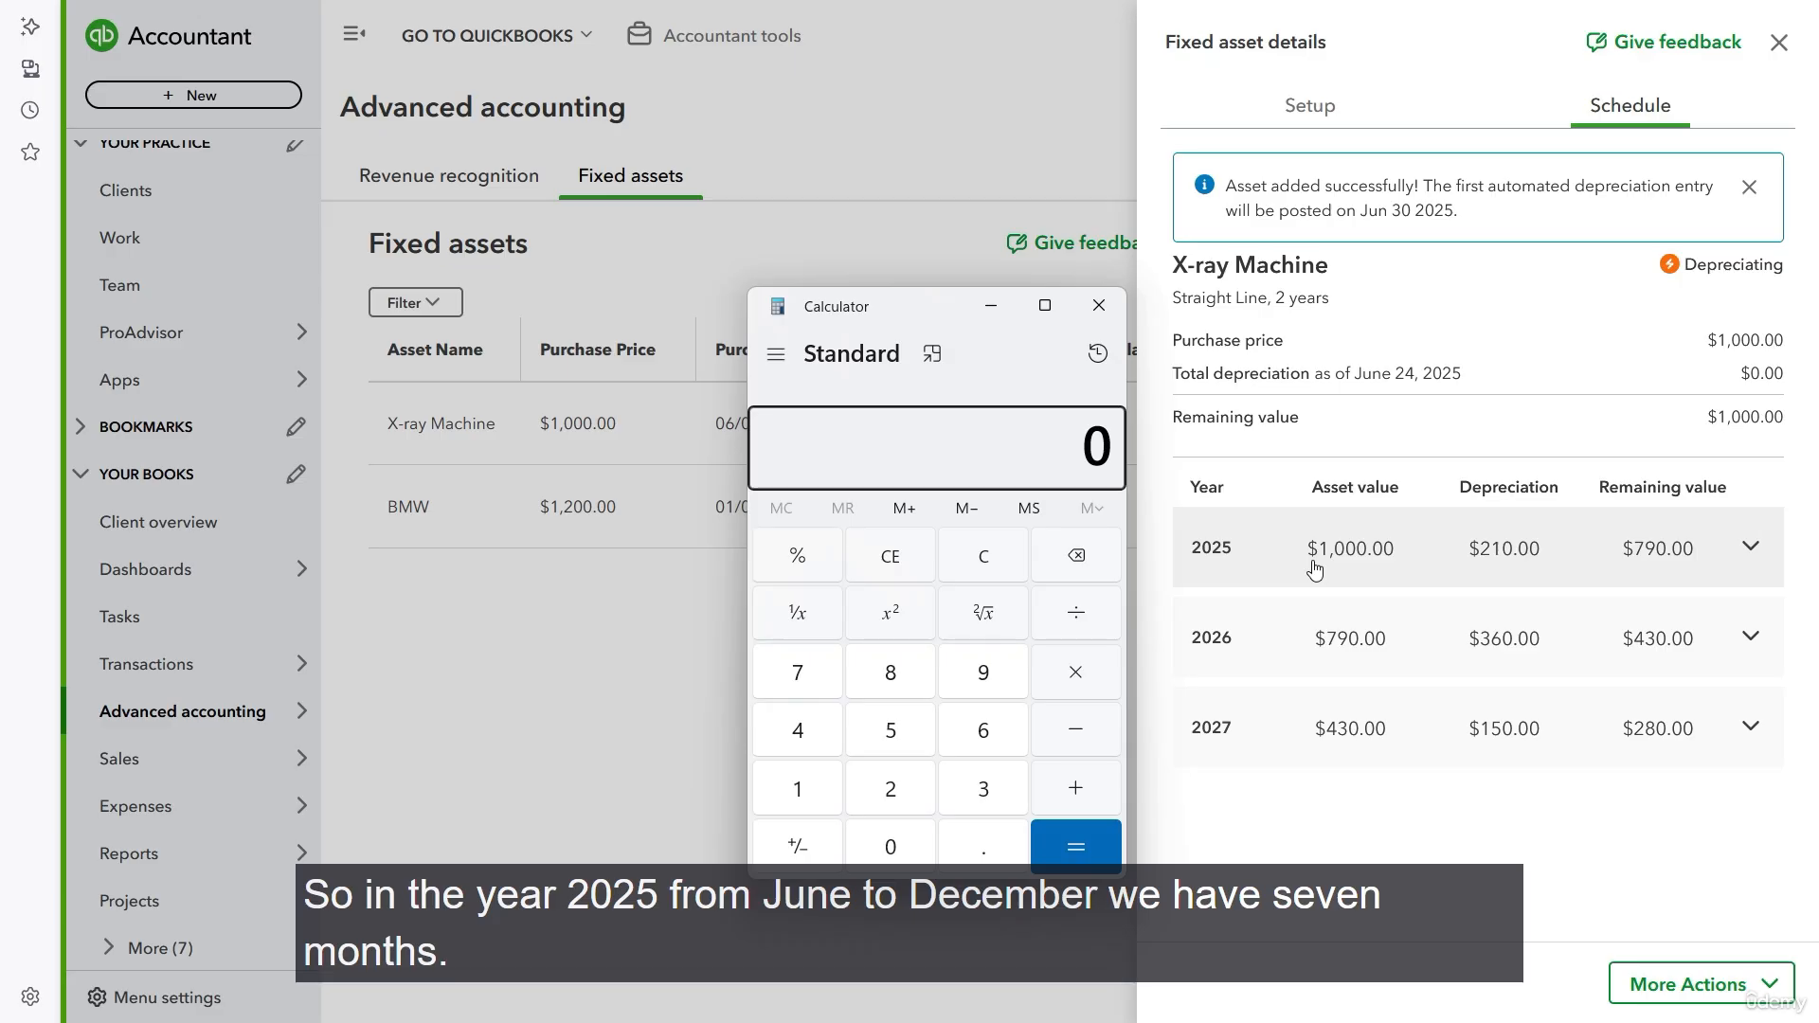
pyautogui.write('30 × ')
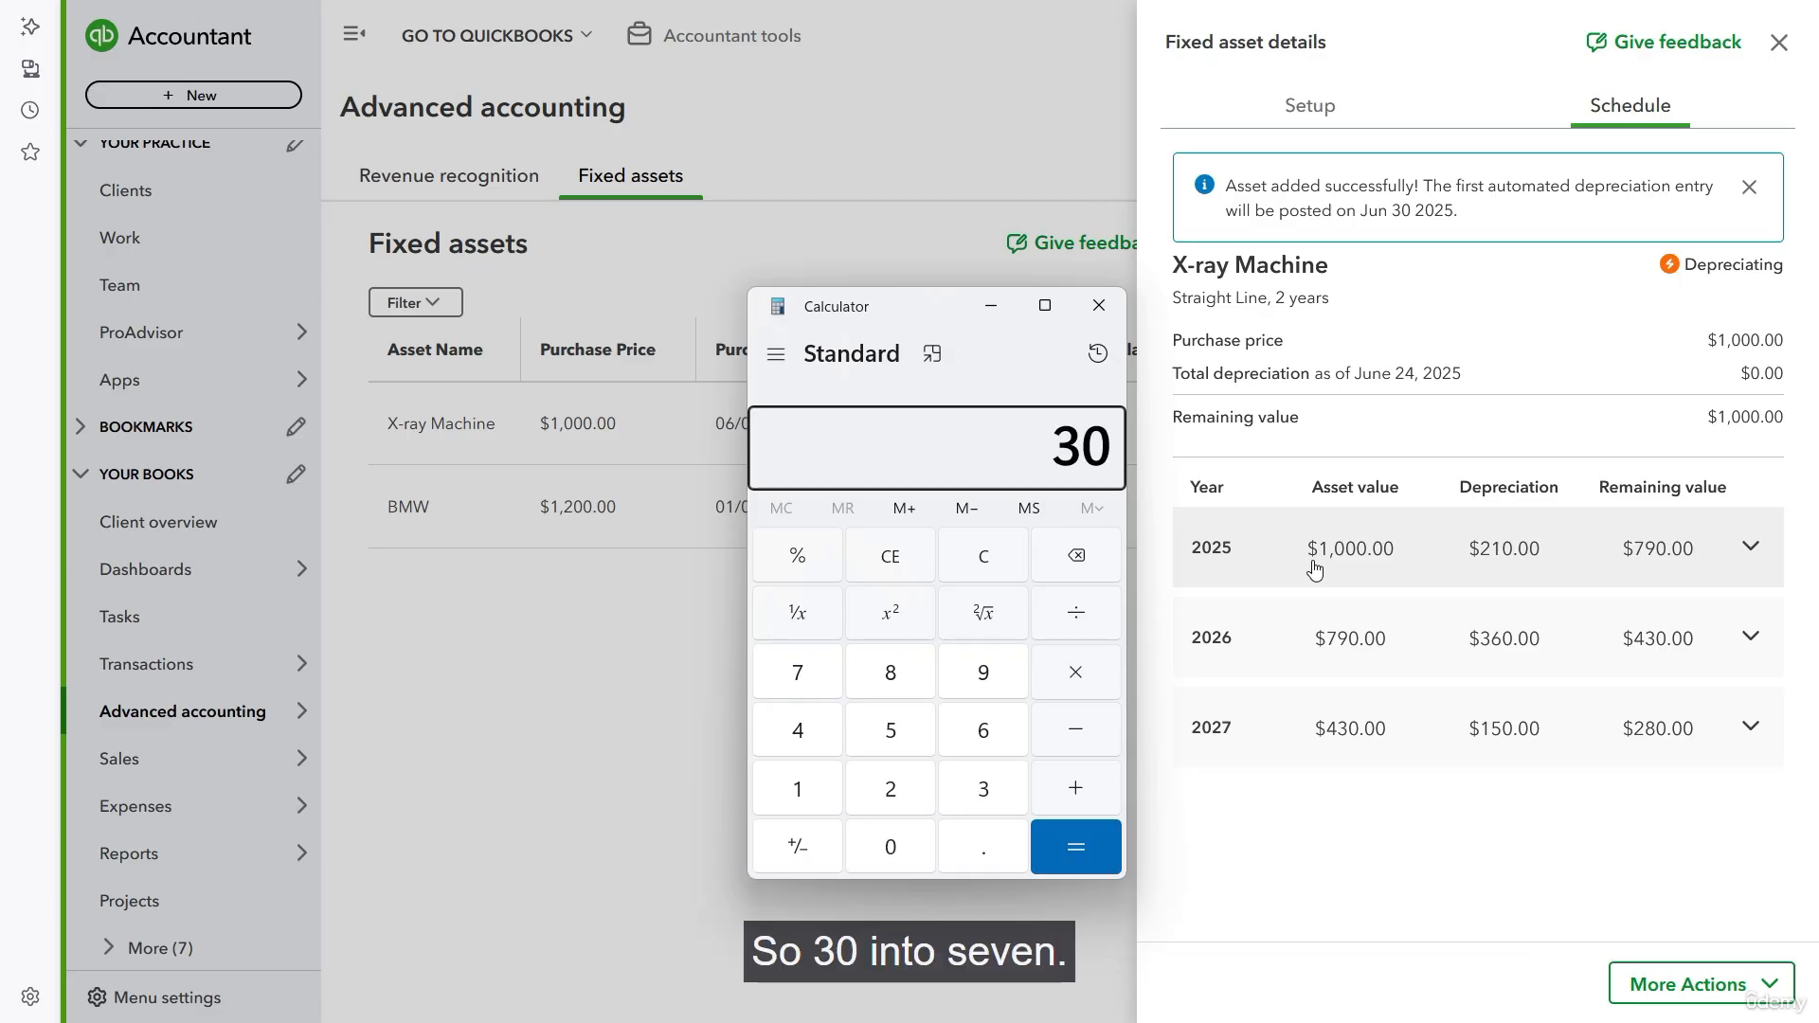
pyautogui.write('7')
pyautogui.press('Return')
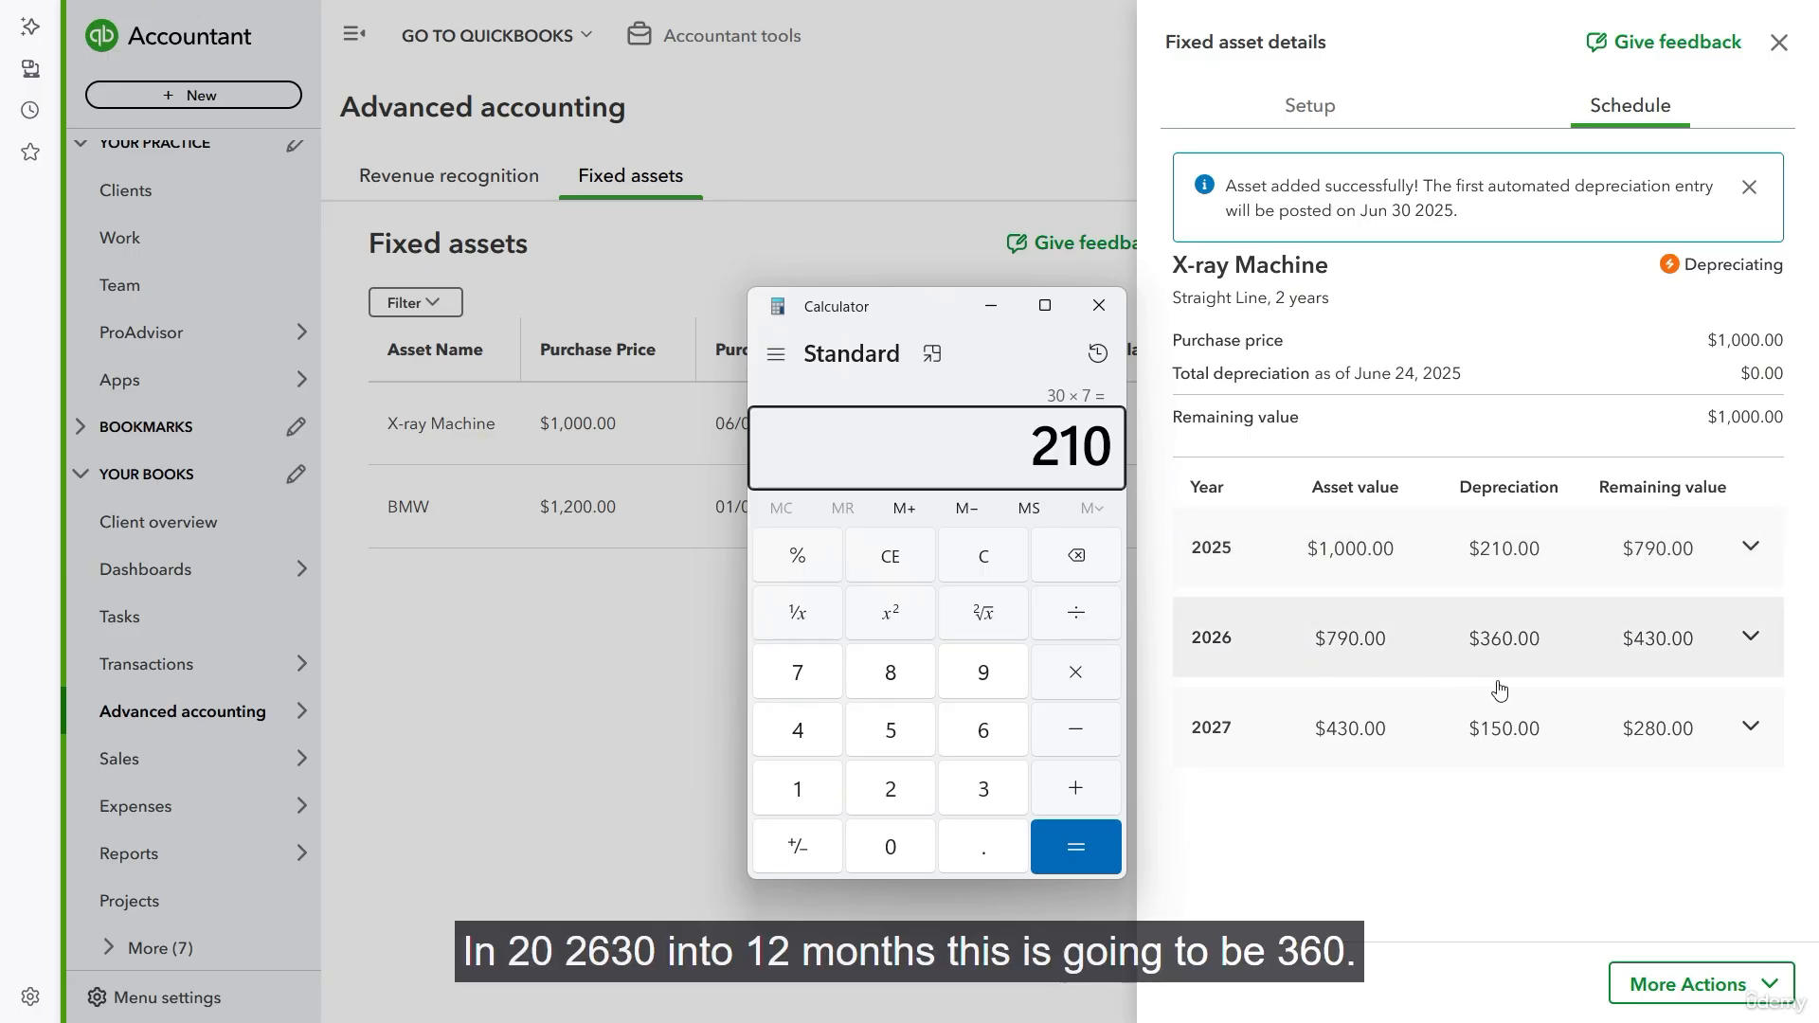
# - Clear Calculator and multiply 30 by 12 to check the 2026 depreciation
pyautogui.press('Escape')
pyautogui.write('30')
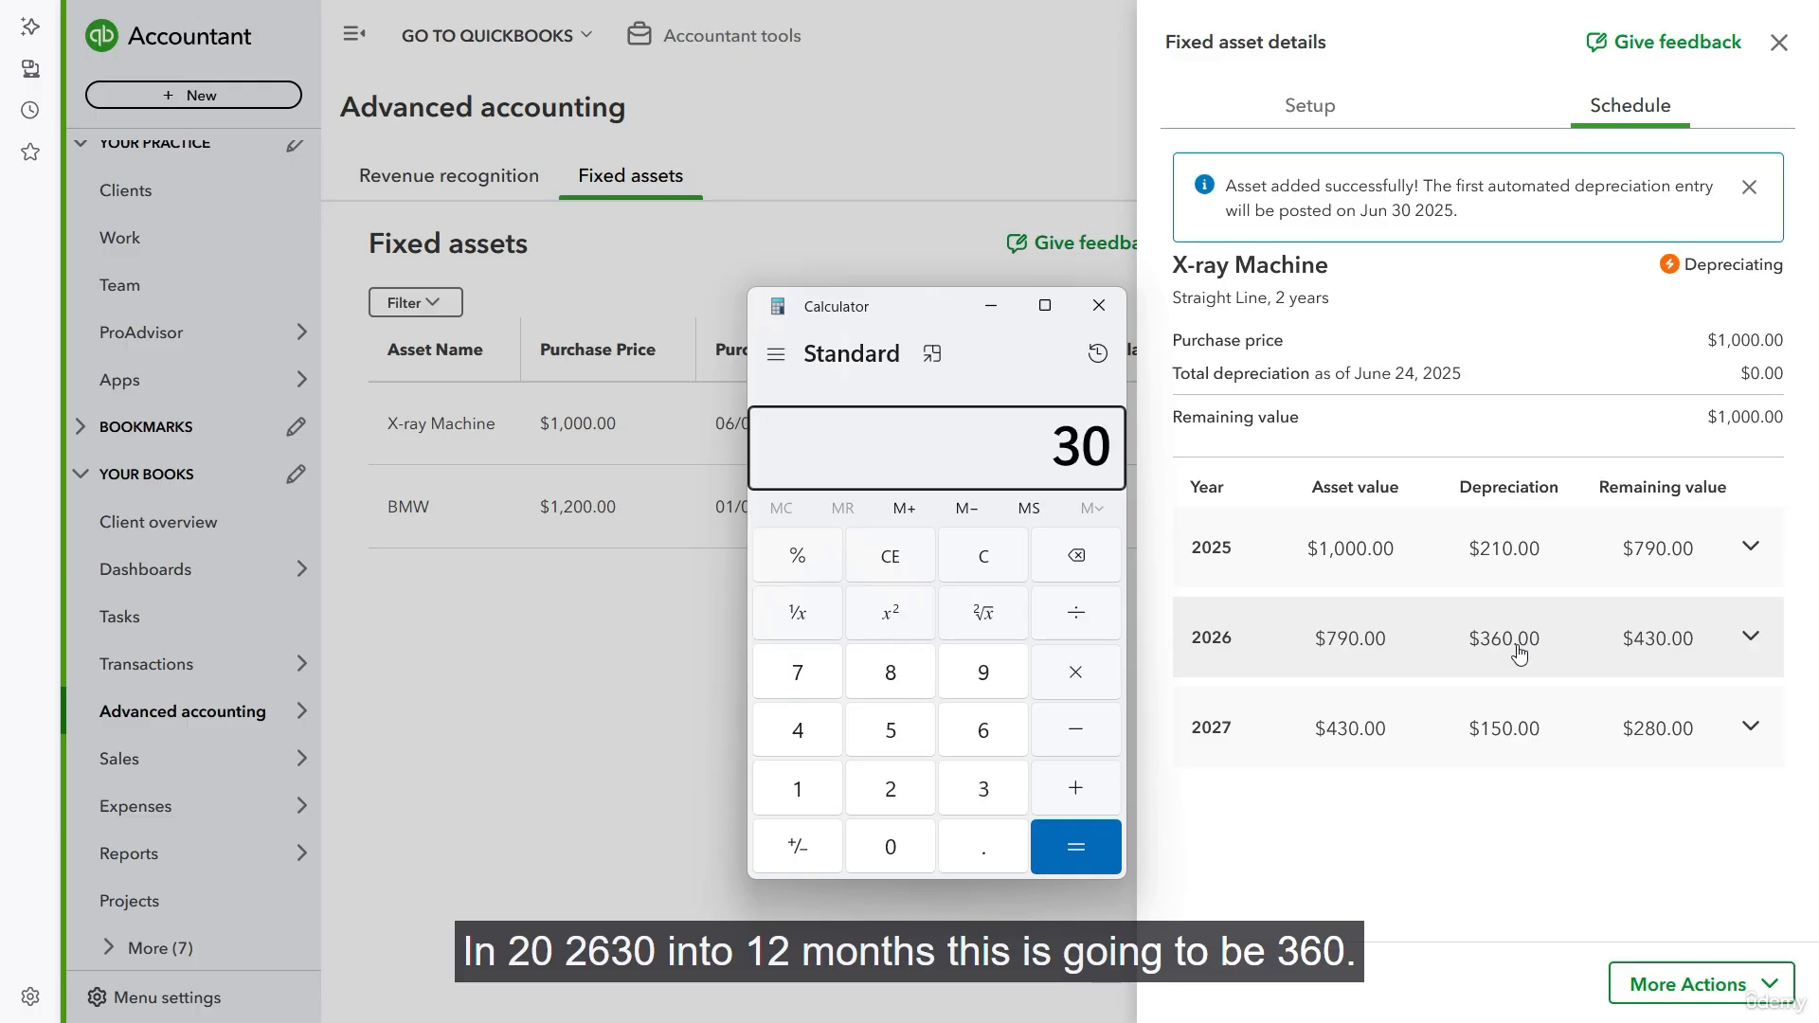
pyautogui.write(' × 12')
pyautogui.press('Return')
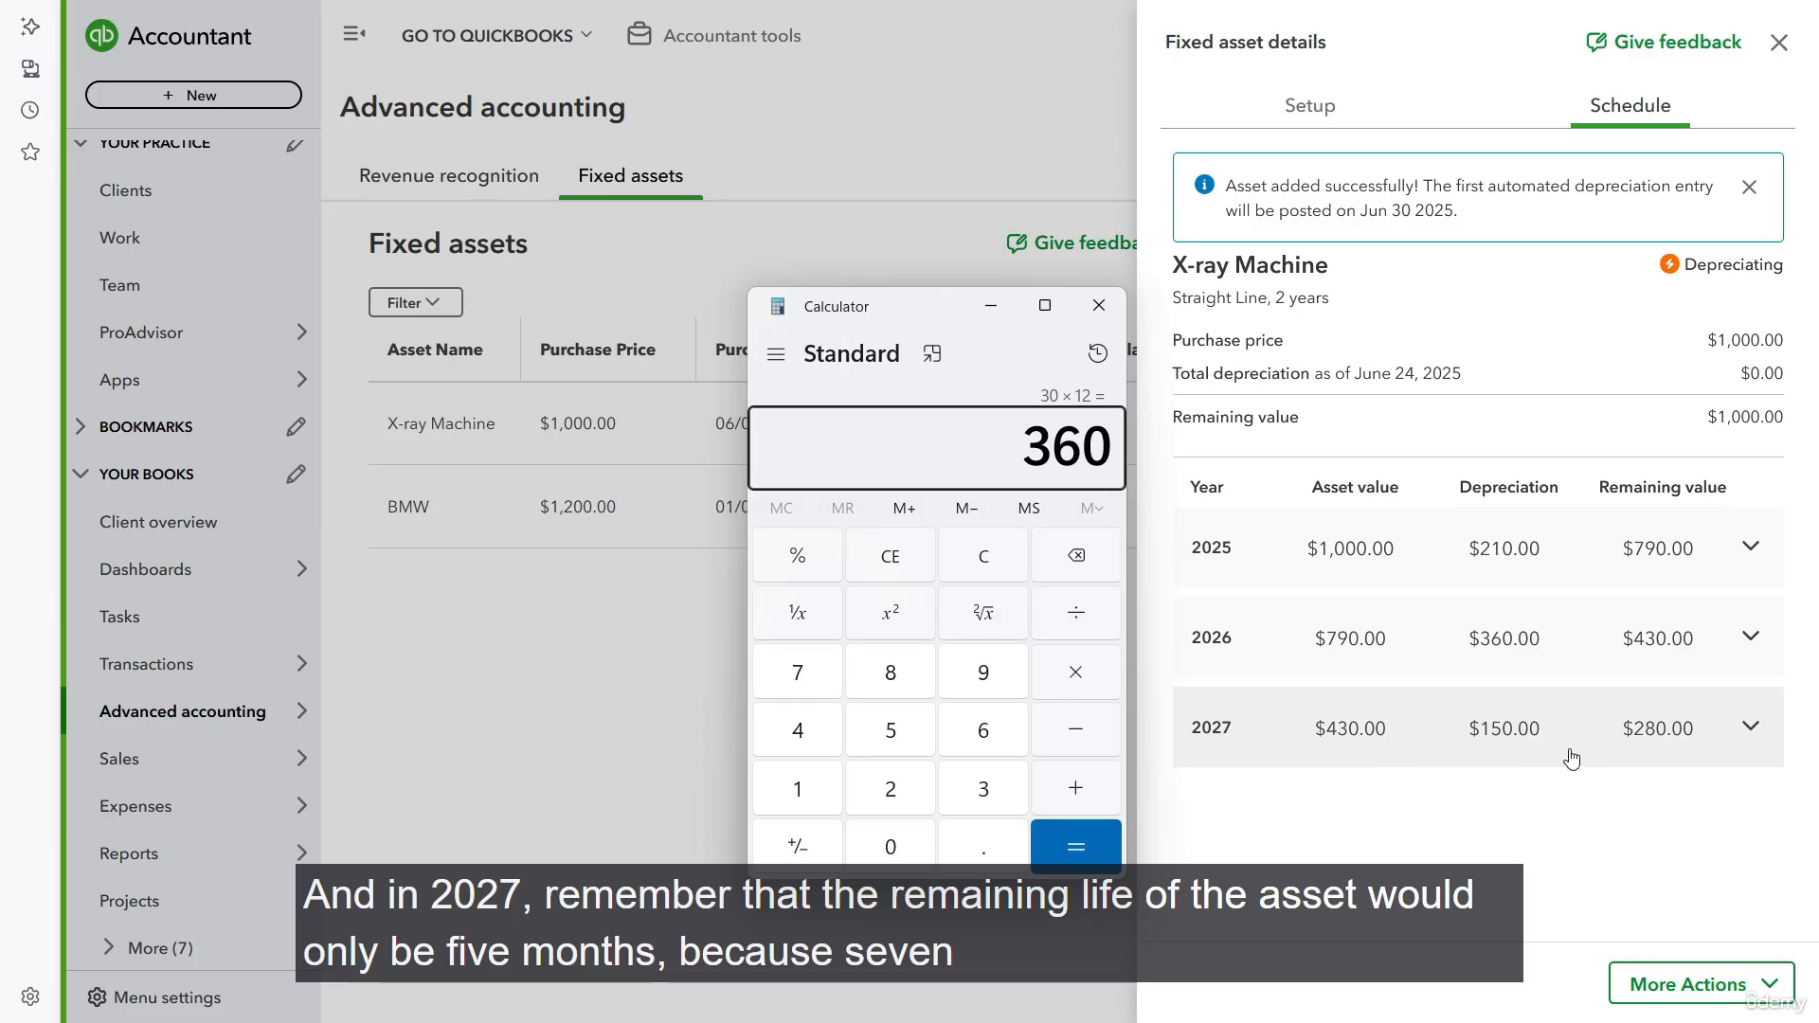
# - Check the 2027 depreciation by multiplying 5 by 30 in Calculator, and return to the asset's schedule
pyautogui.press('Escape')
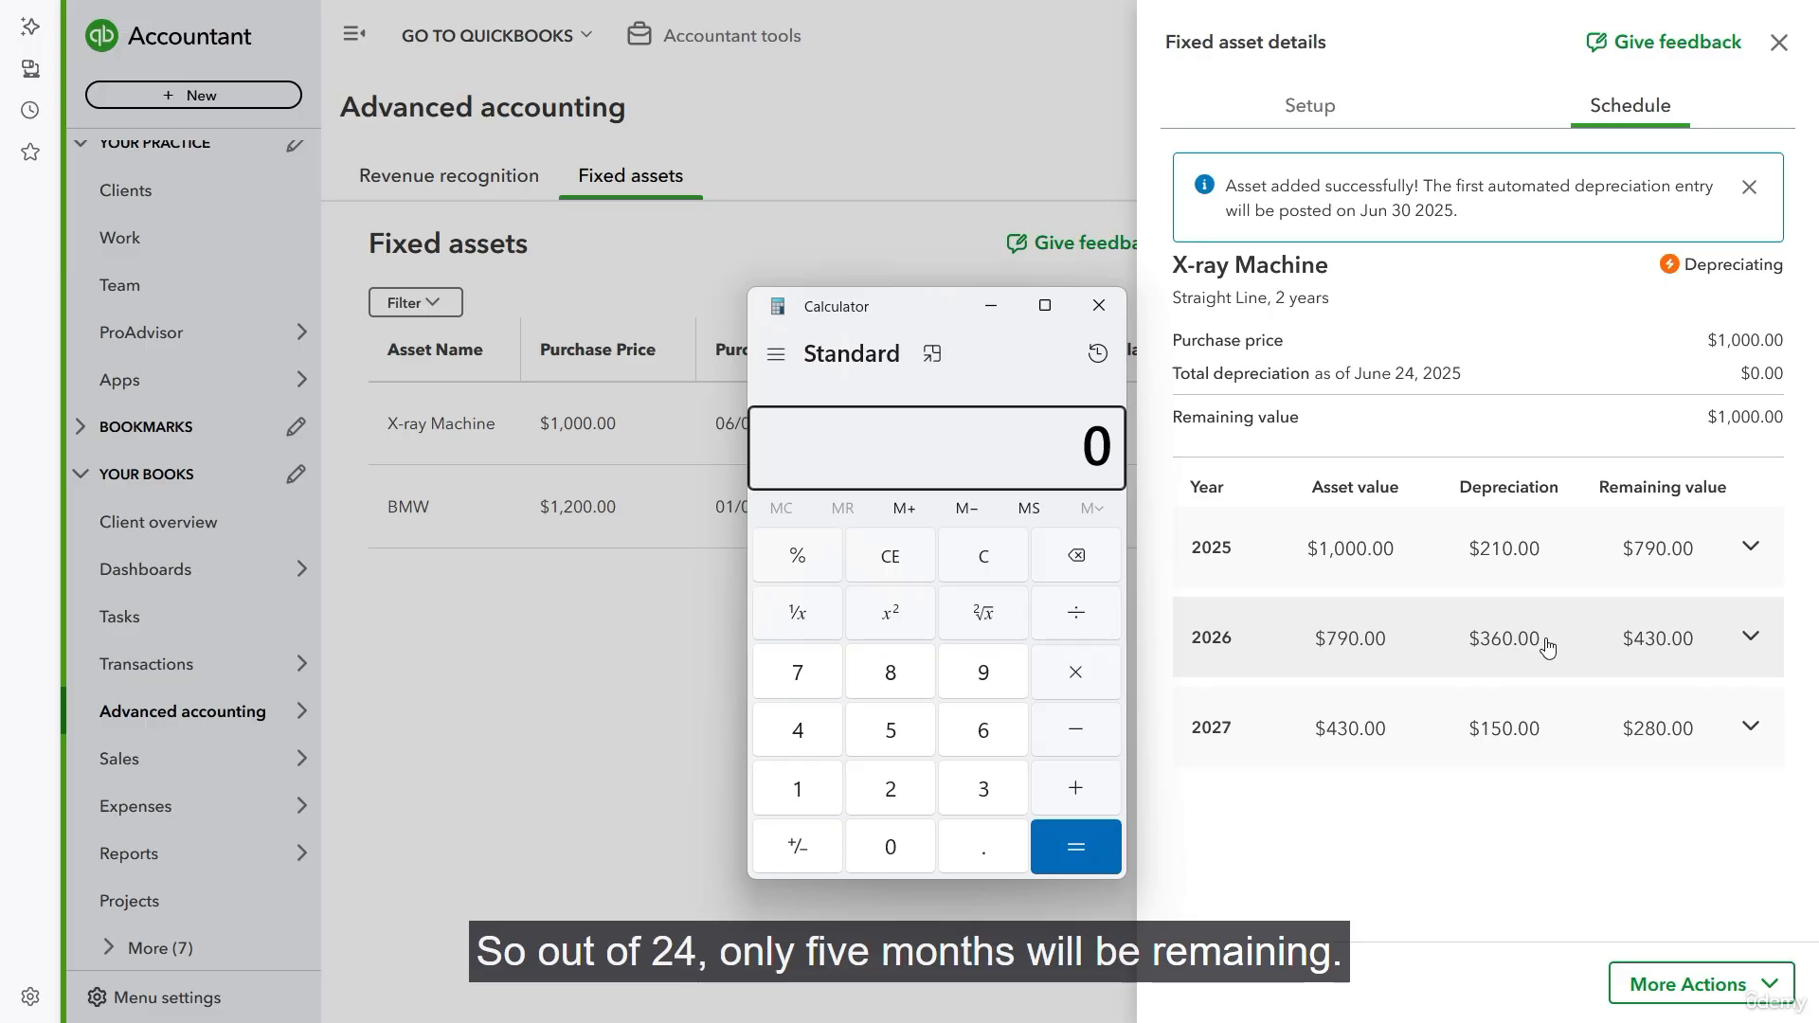
pyautogui.write('5*')
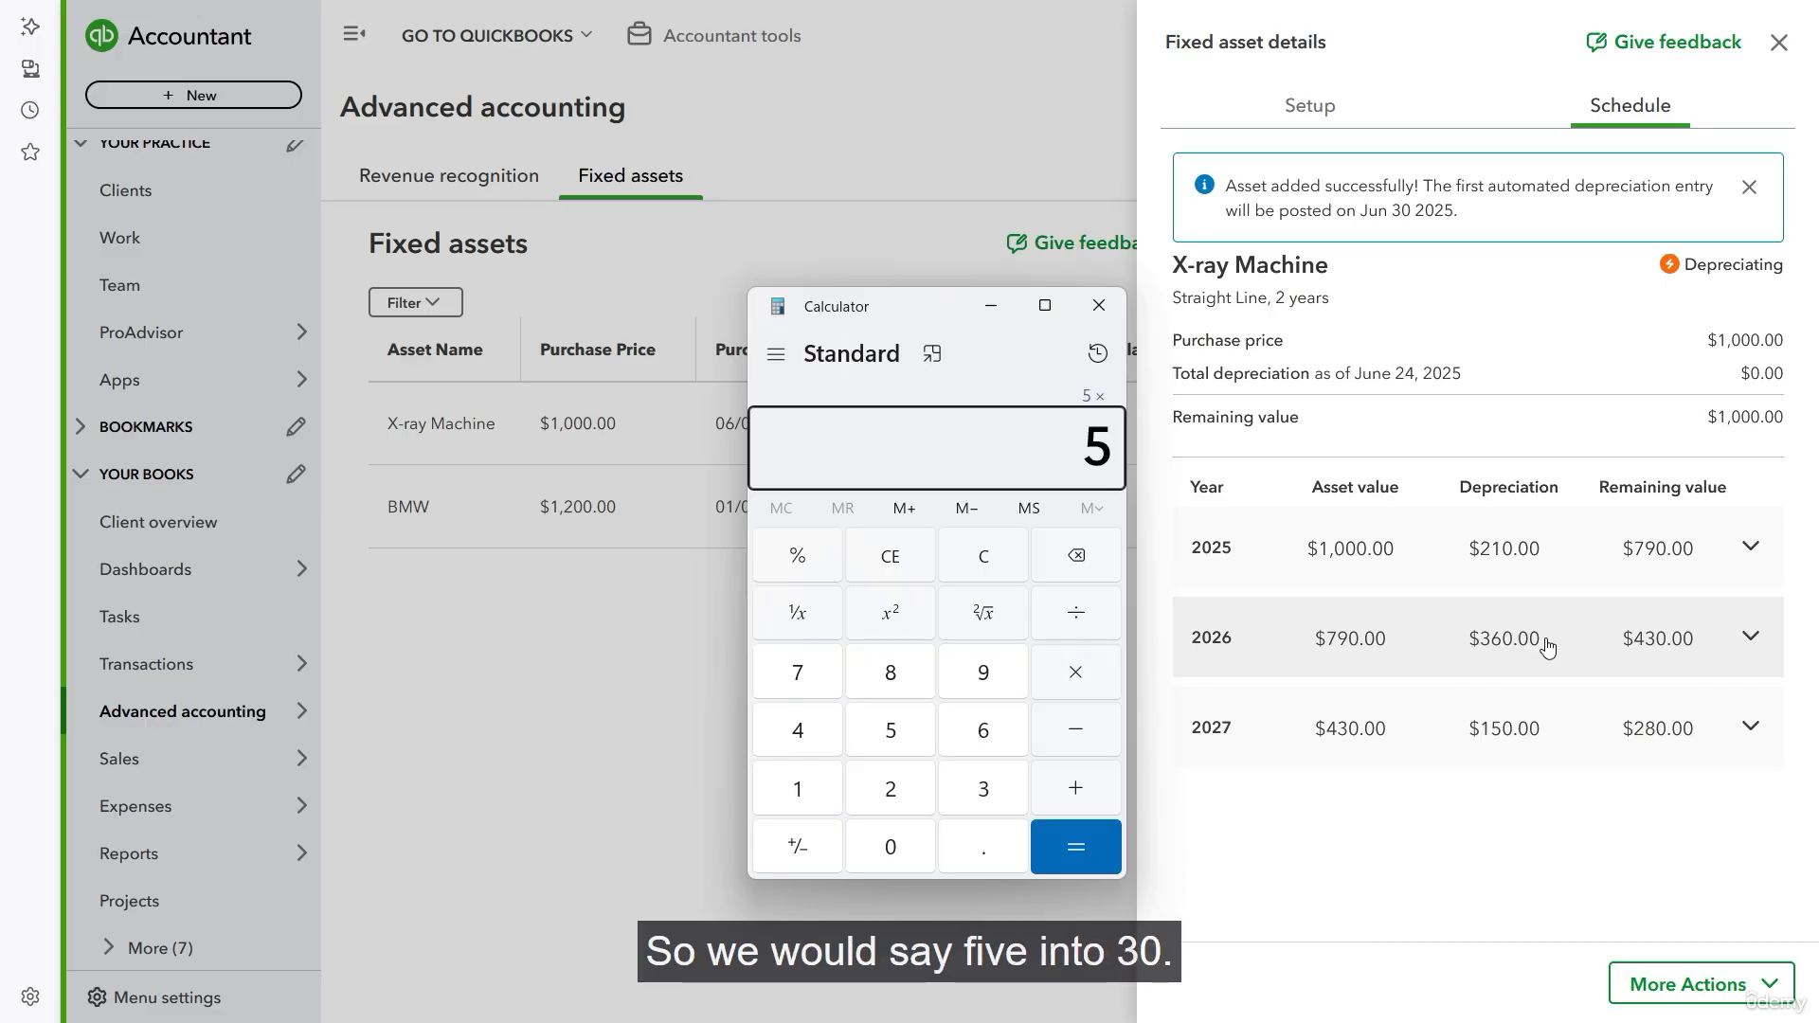
pyautogui.write('30')
pyautogui.press('Return')
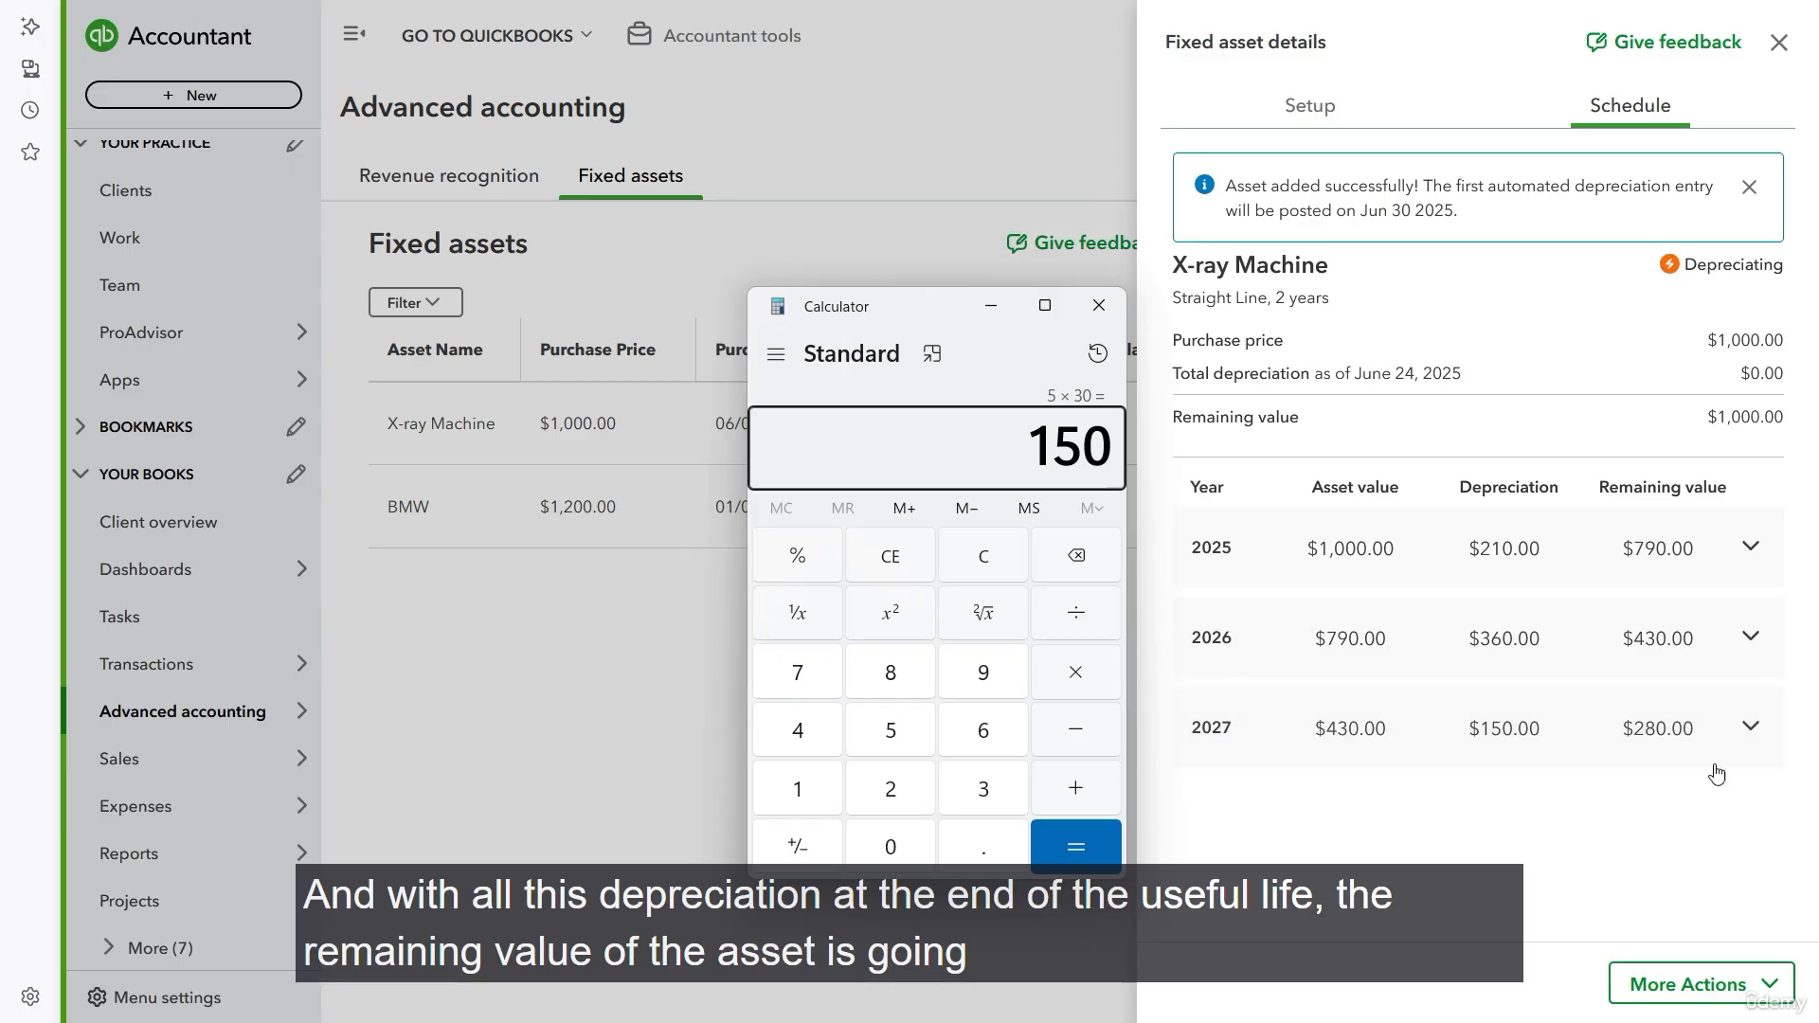
pyautogui.click(1615, 792)
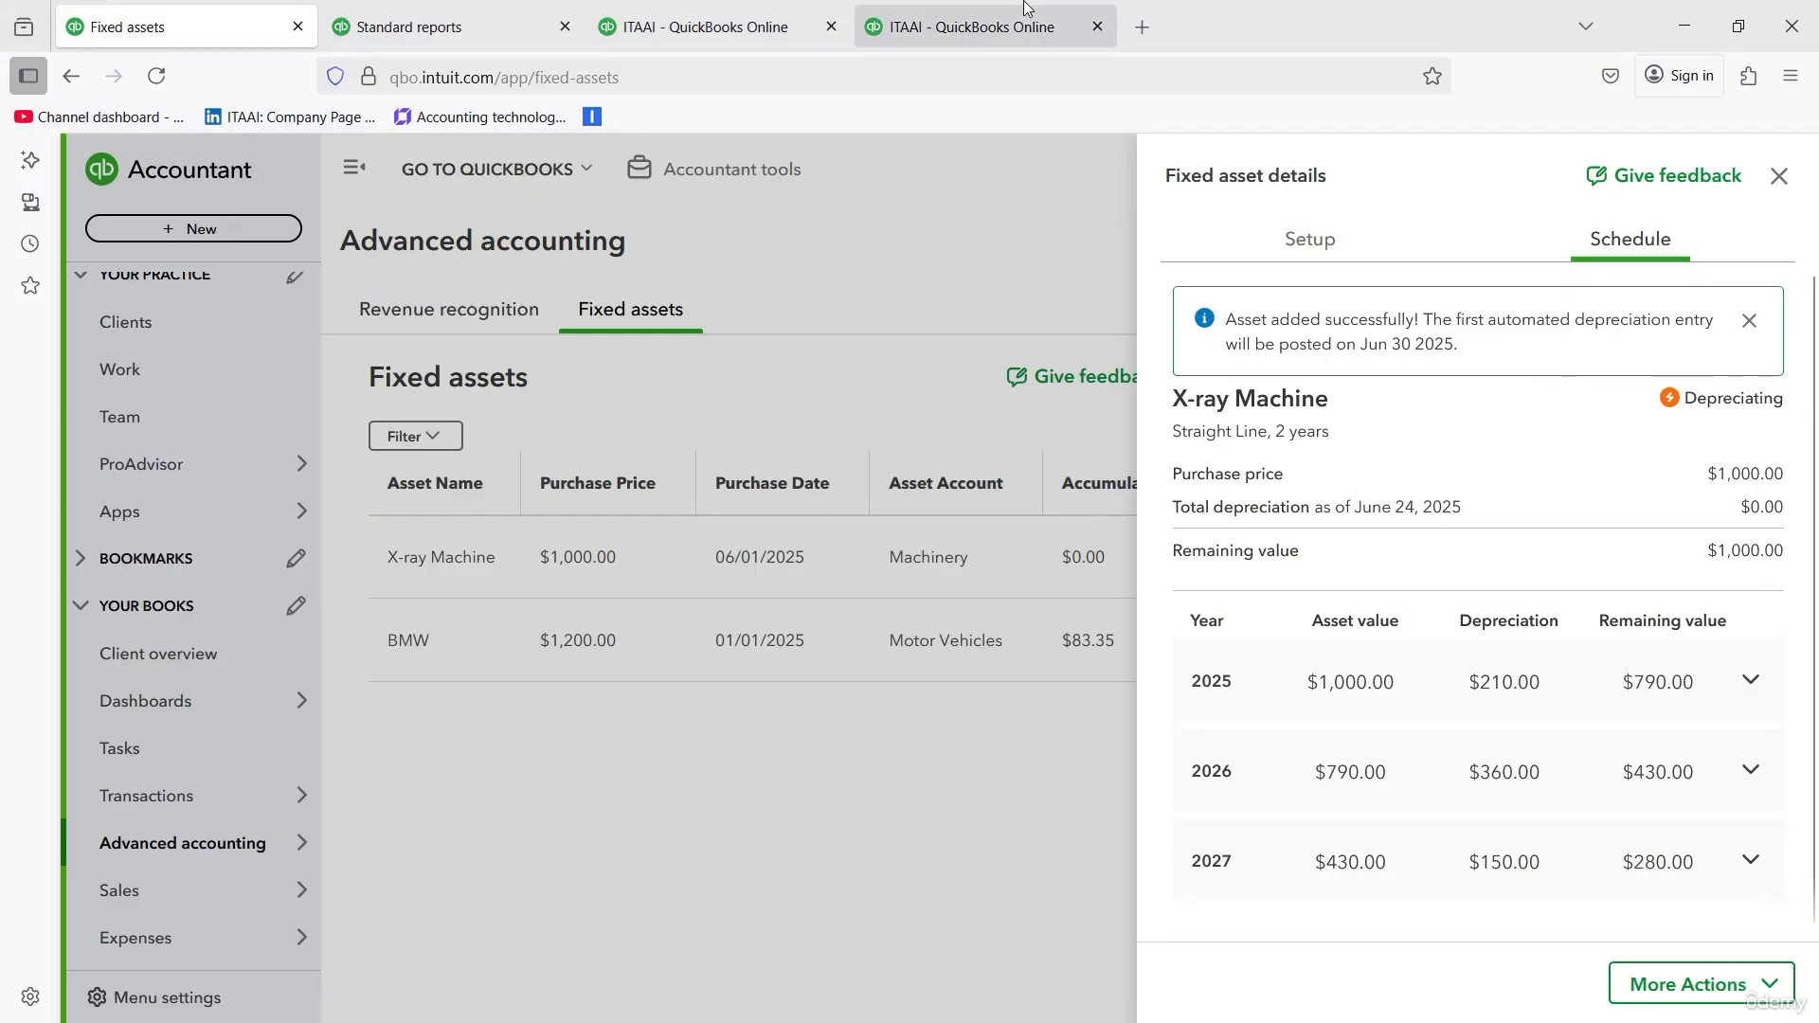
# - Run the Balance Sheet report with an end date of 06/30/2025 and examine its Fixed Assets section for the machinery
pyautogui.click(779, 26)
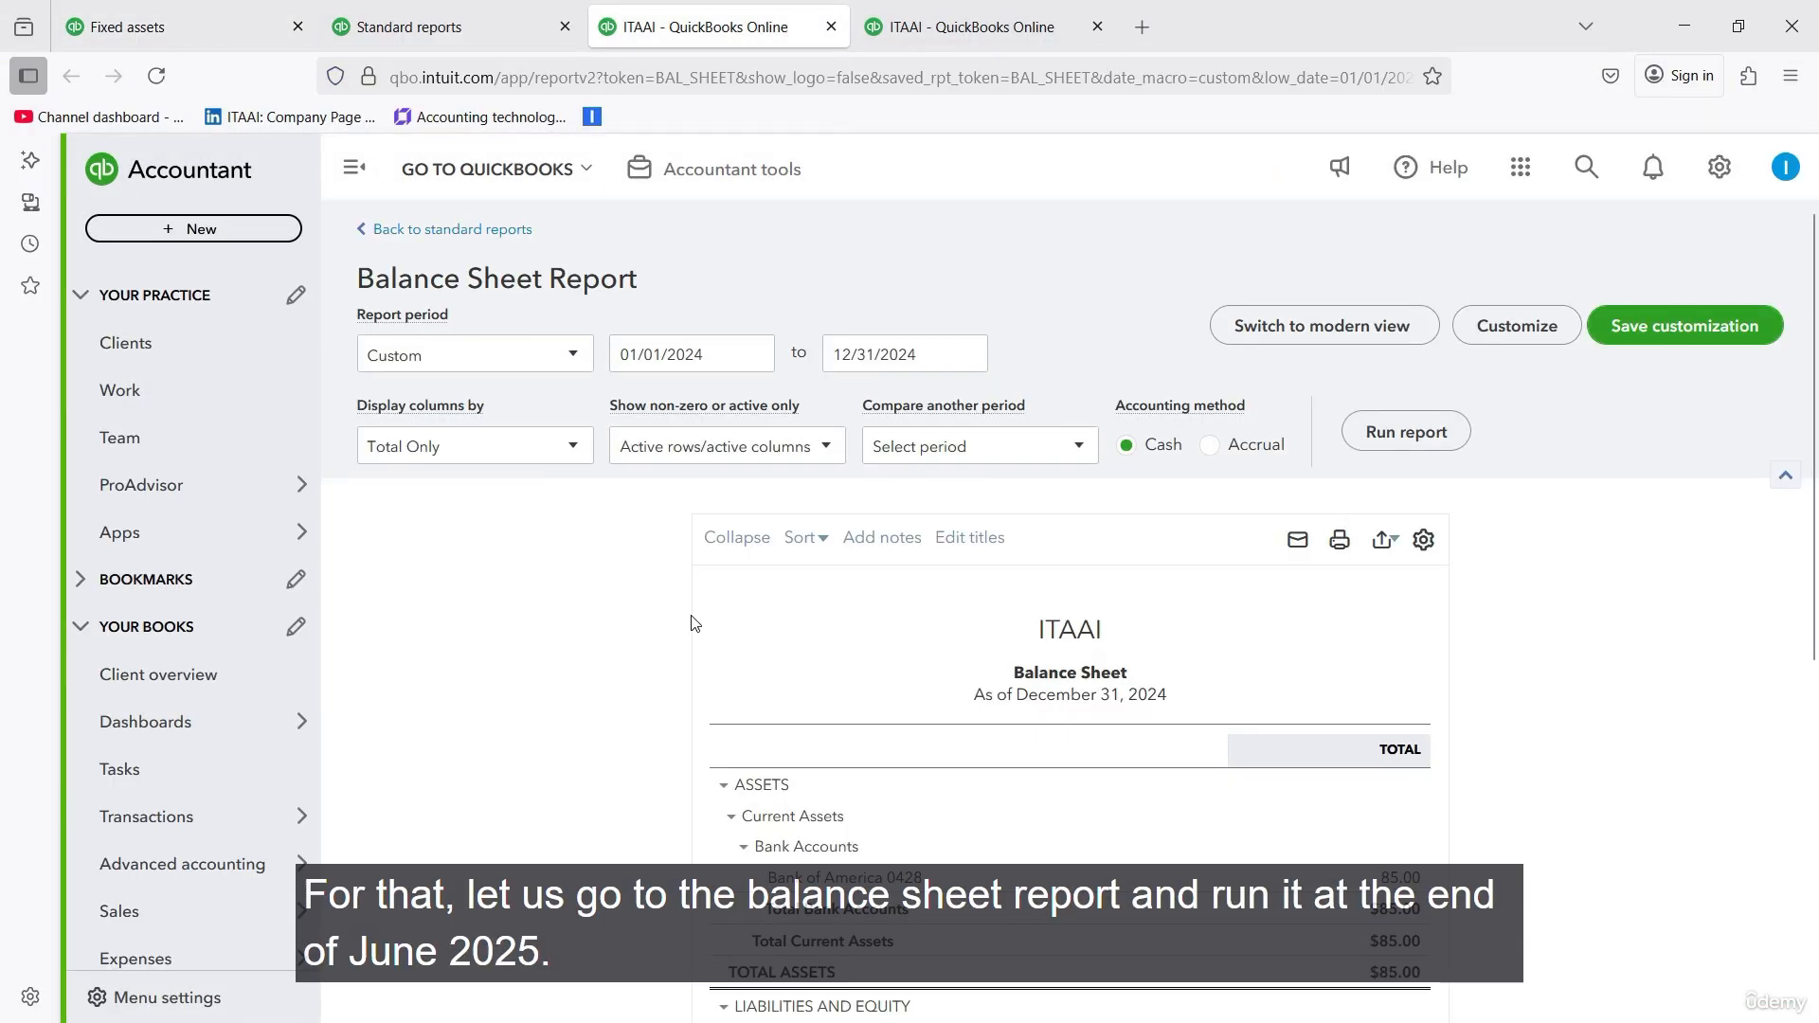
pyautogui.click(967, 355)
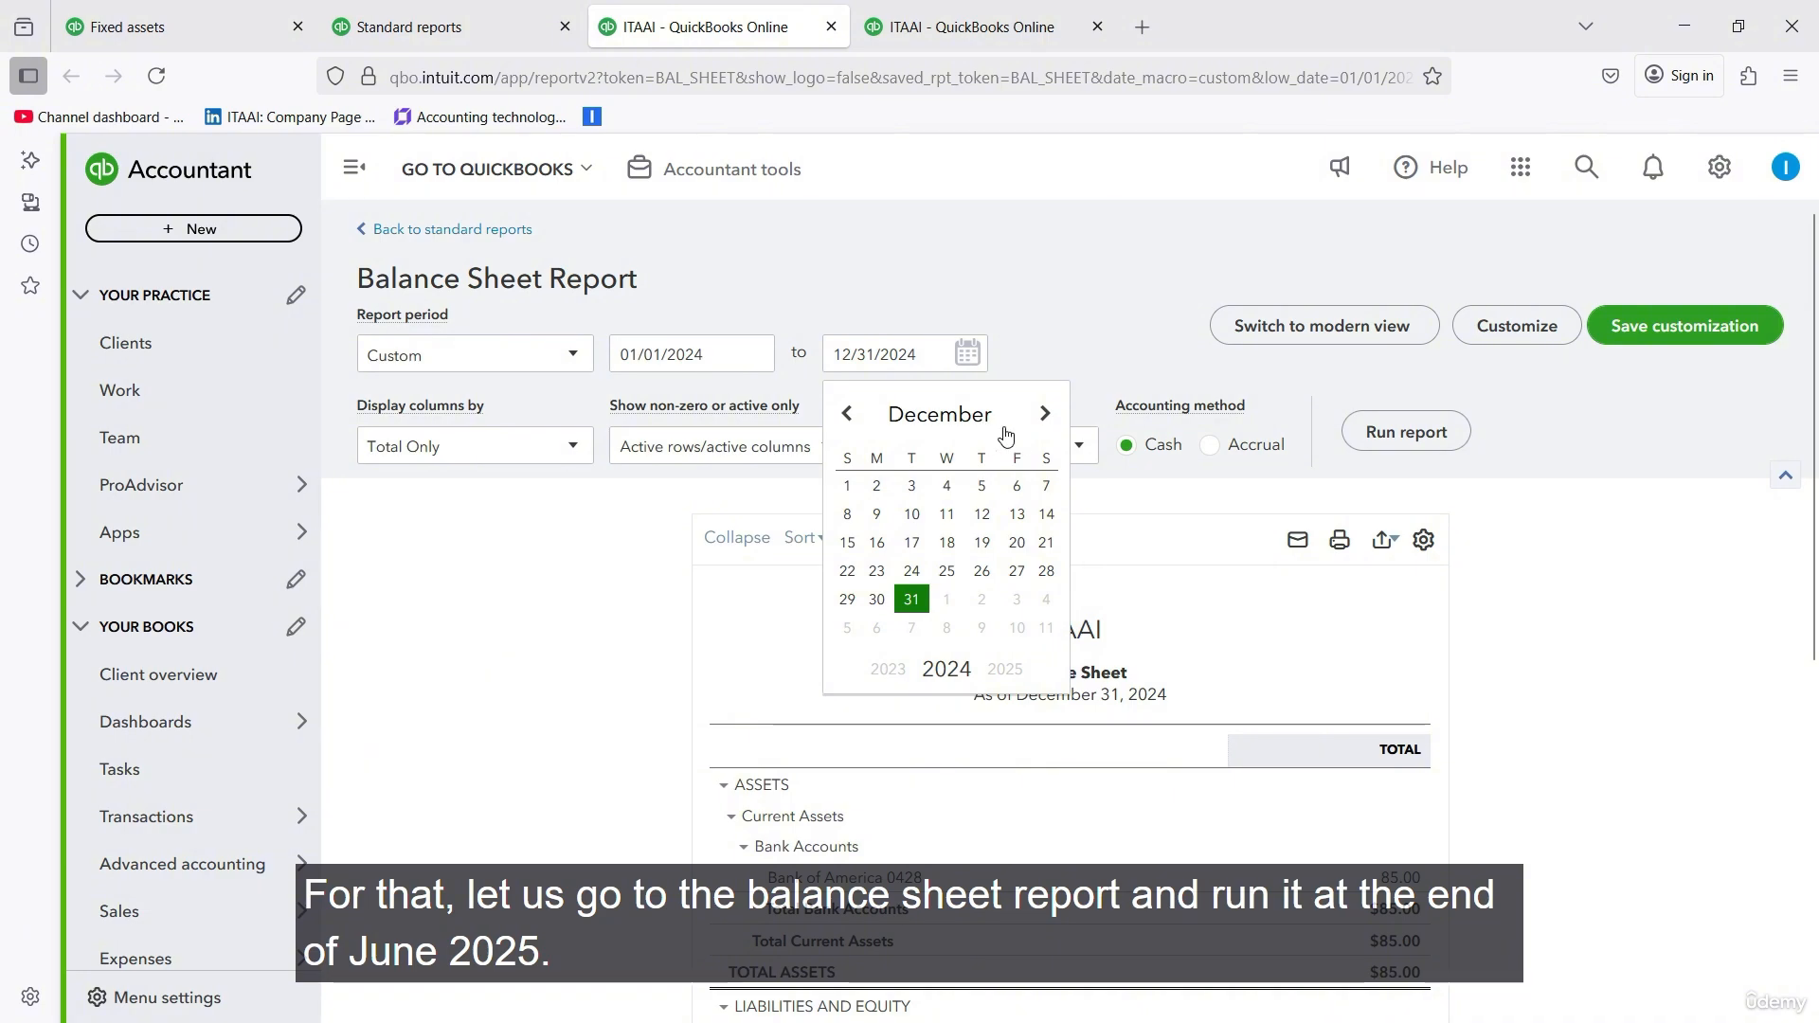
pyautogui.click(1047, 420)
pyautogui.click(1047, 420)
pyautogui.click(1046, 421)
pyautogui.click(1046, 421)
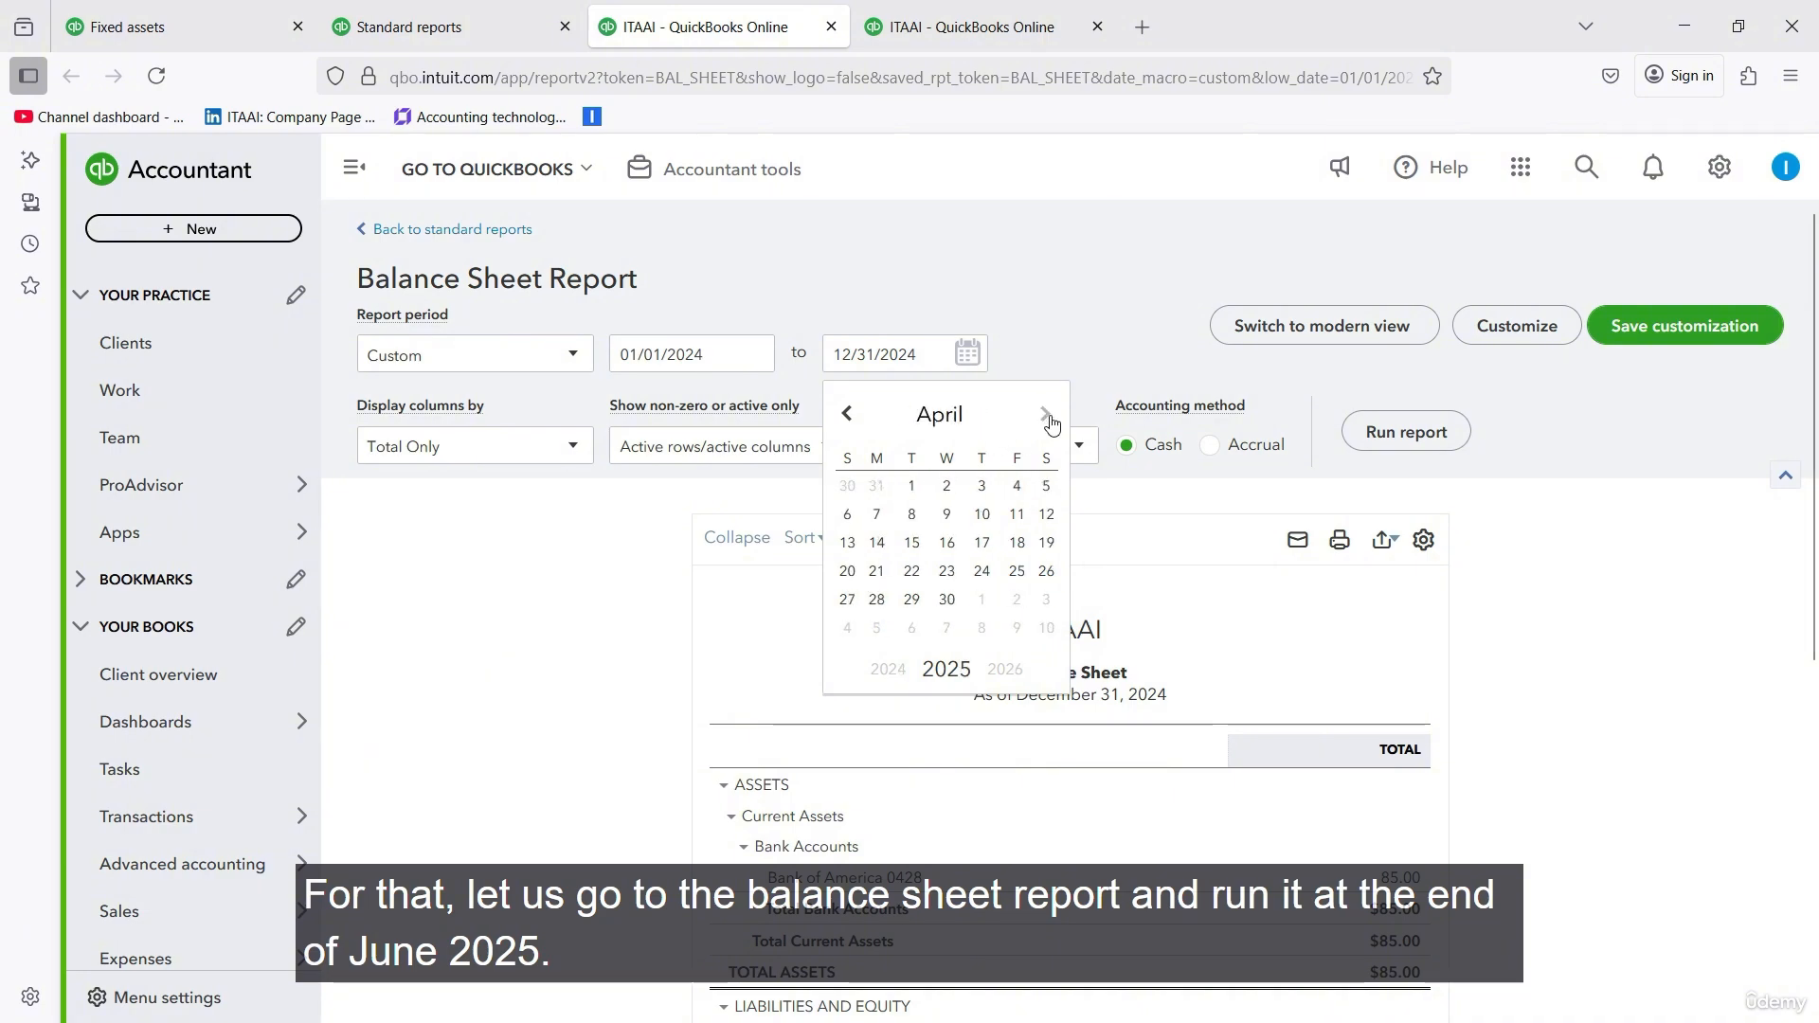
pyautogui.click(1044, 423)
pyautogui.click(1043, 427)
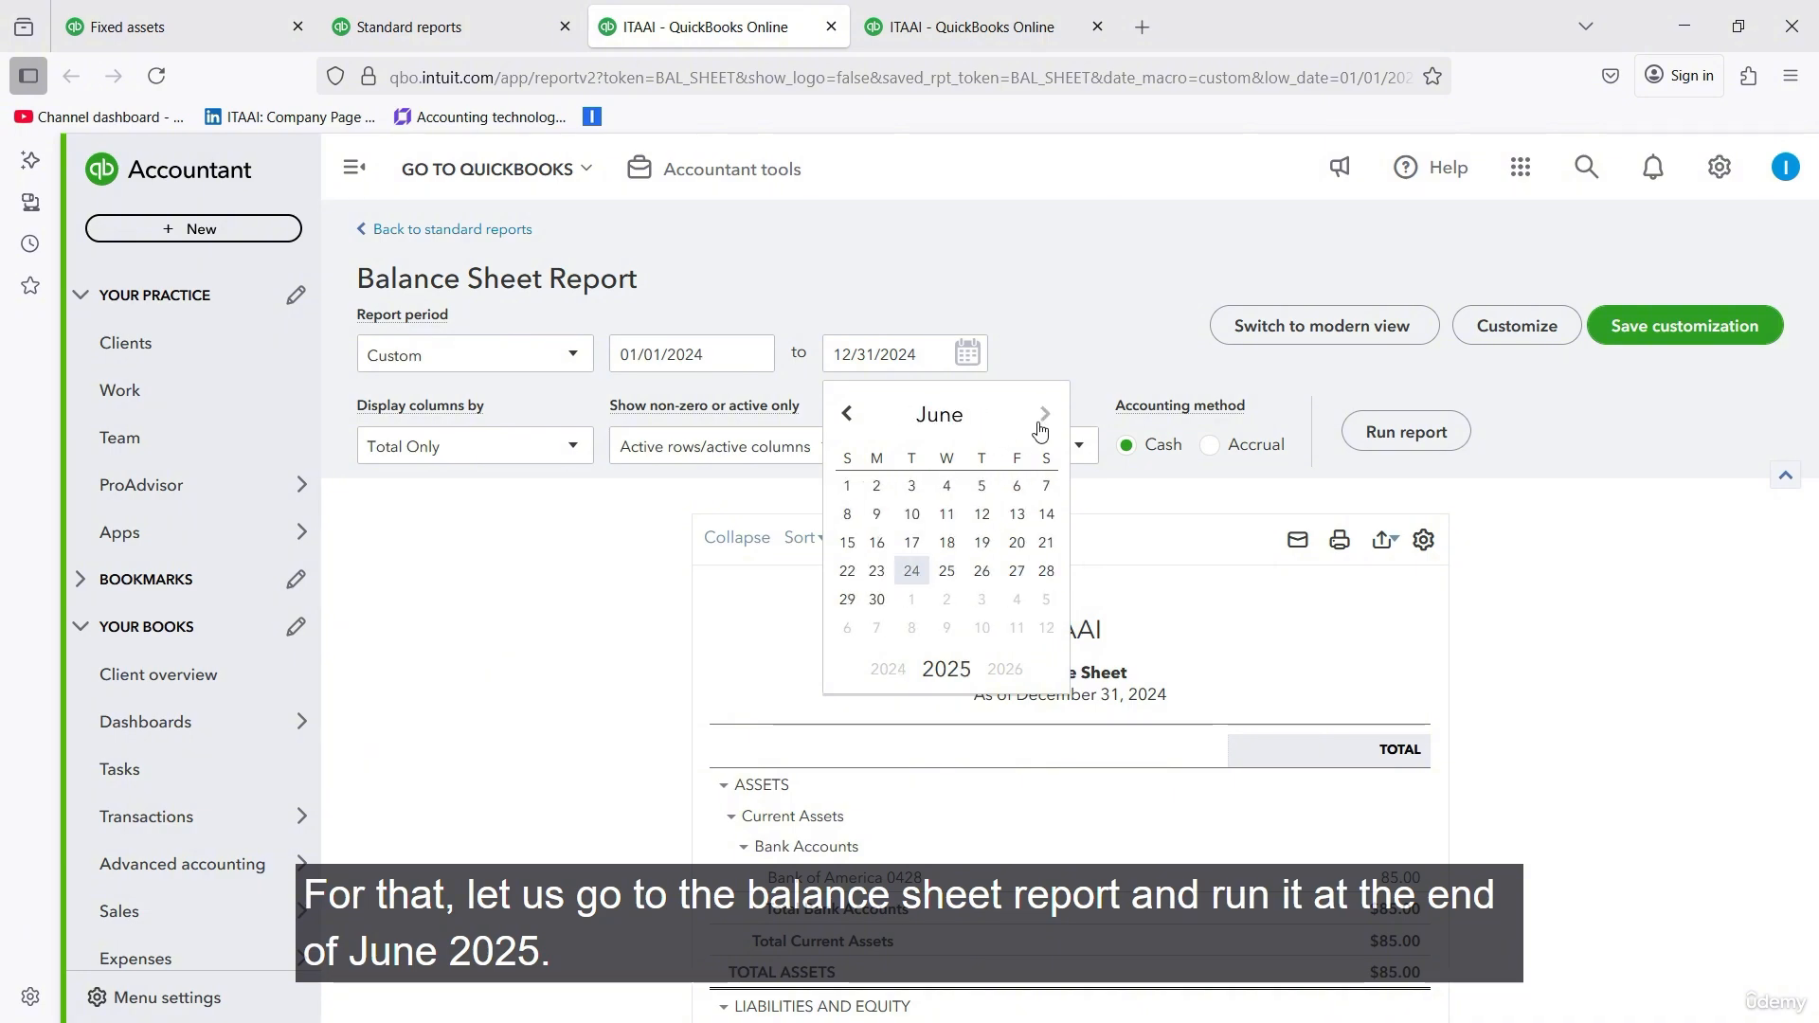
pyautogui.click(876, 600)
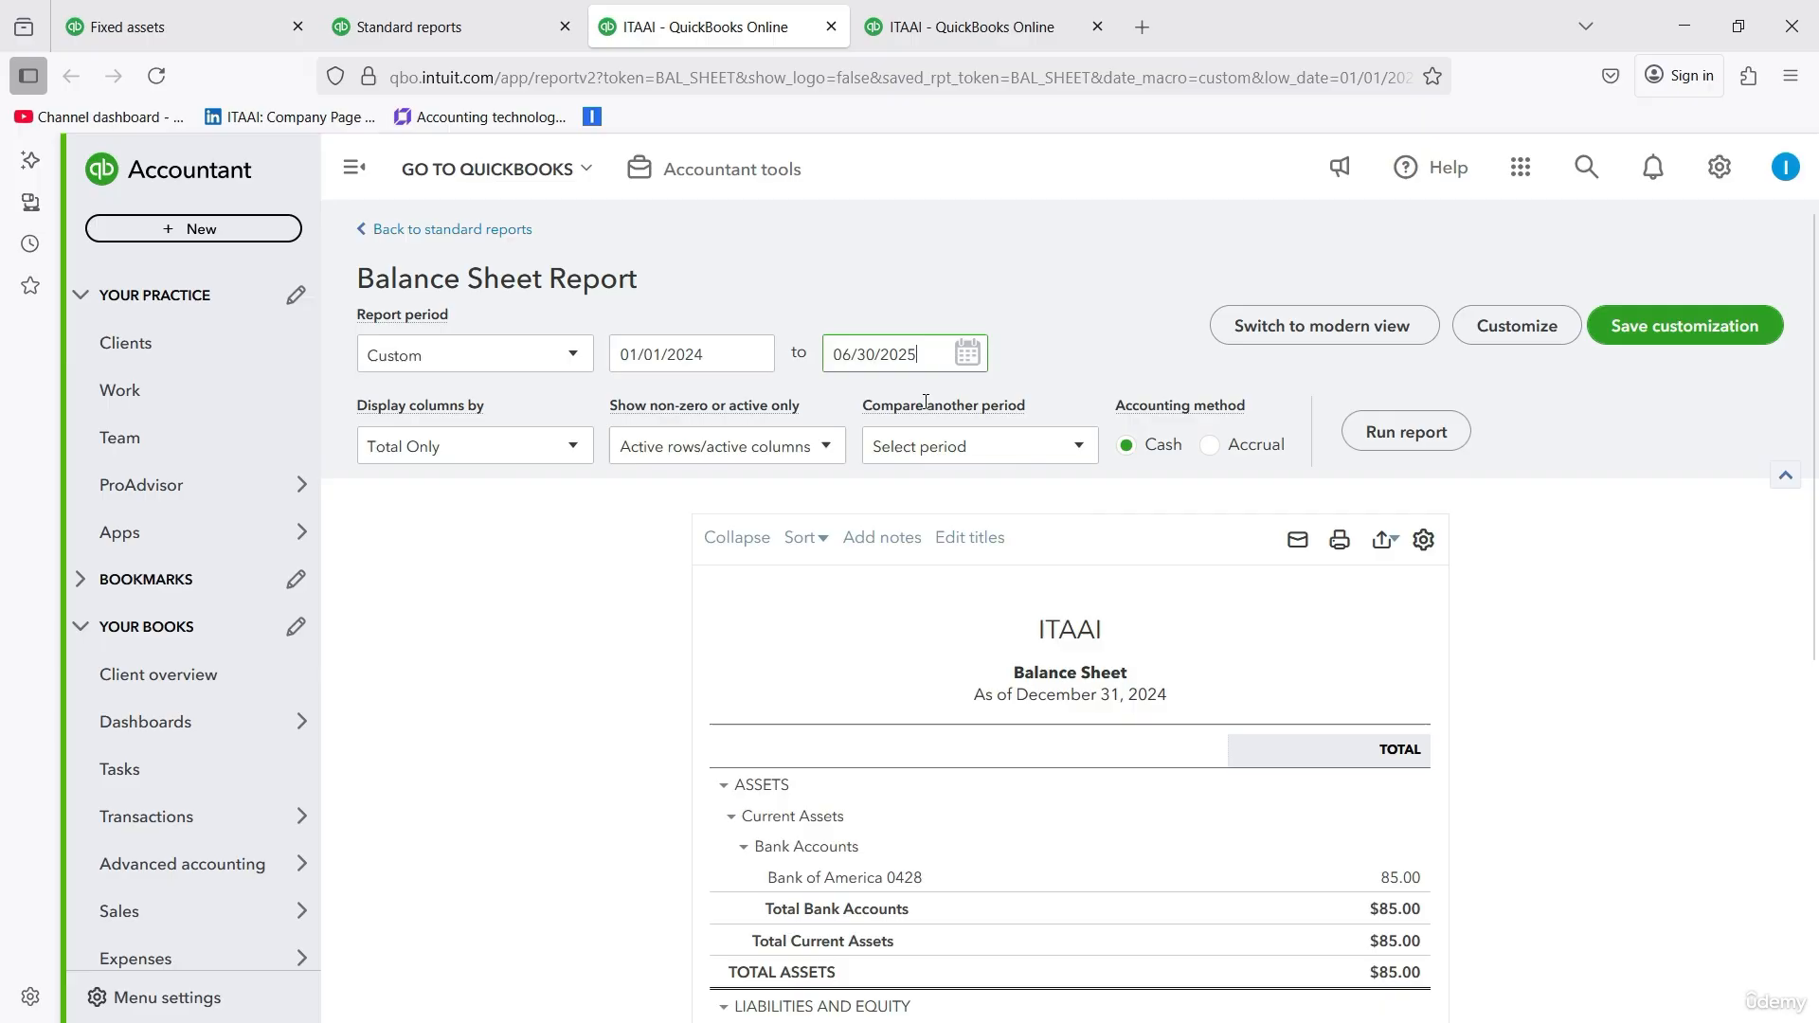
pyautogui.click(1402, 437)
pyautogui.scroll(-3, 1507, 523)
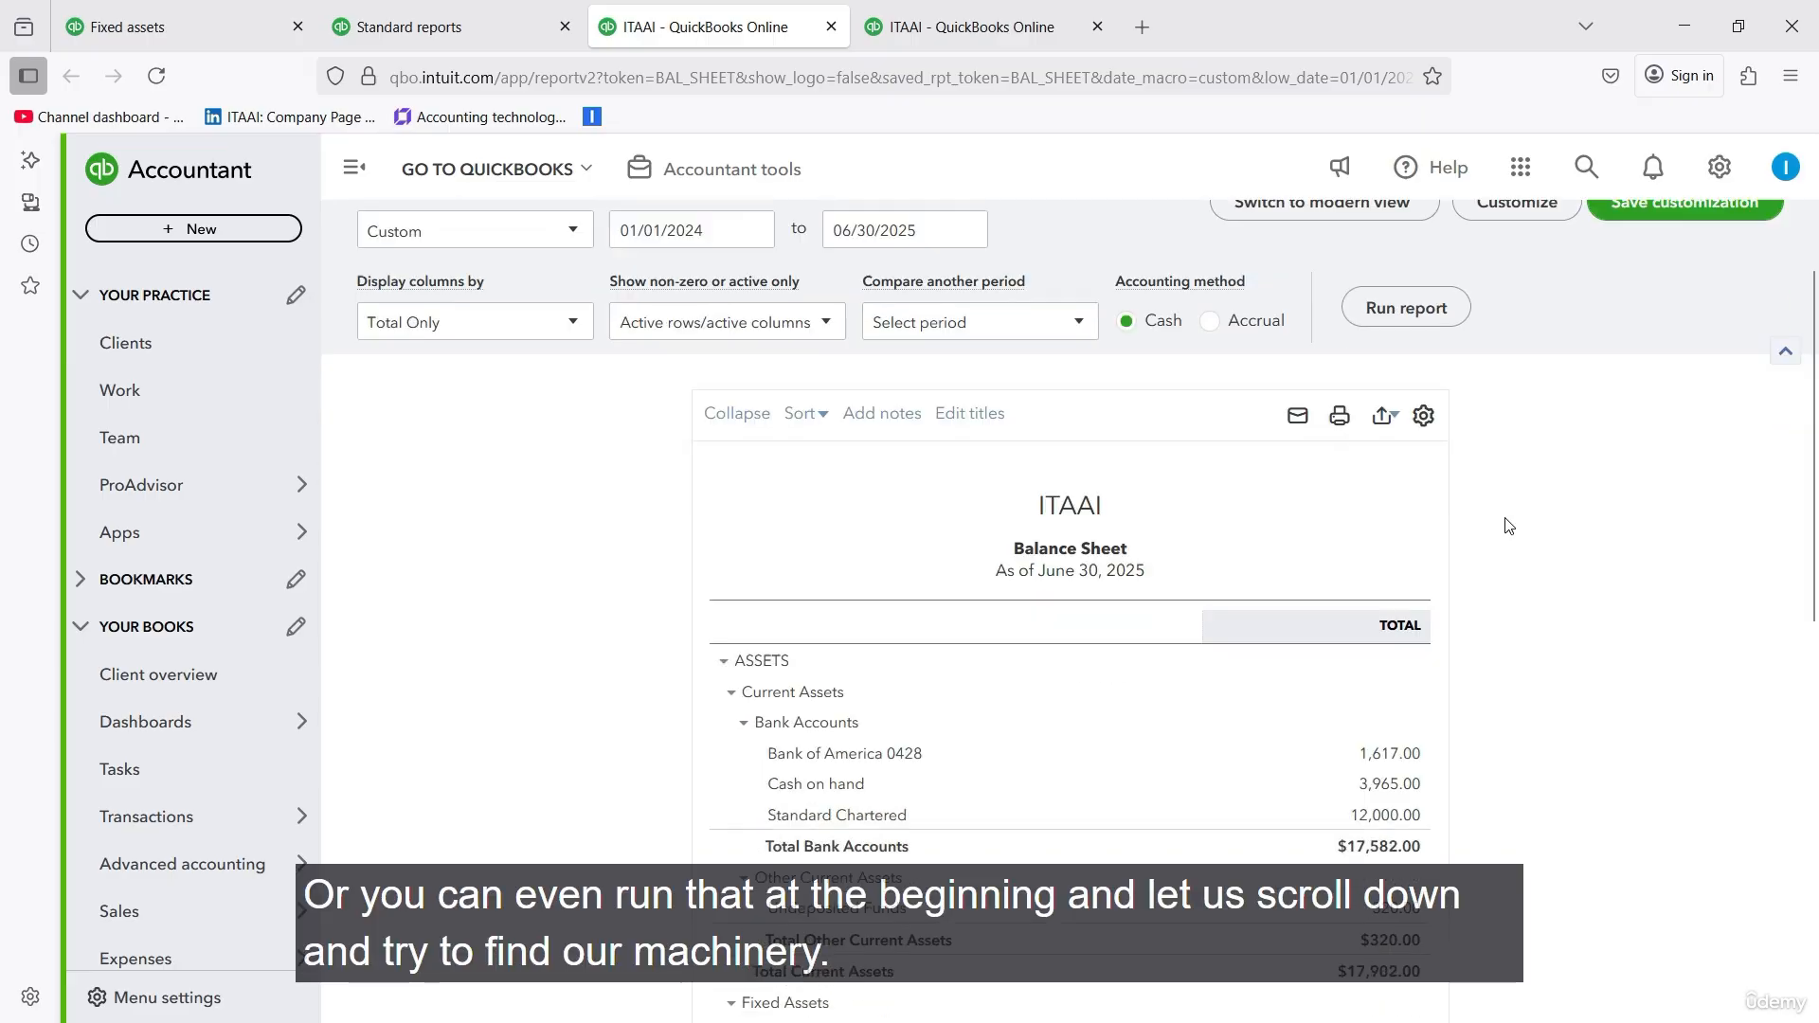
pyautogui.scroll(-3, 1509, 526)
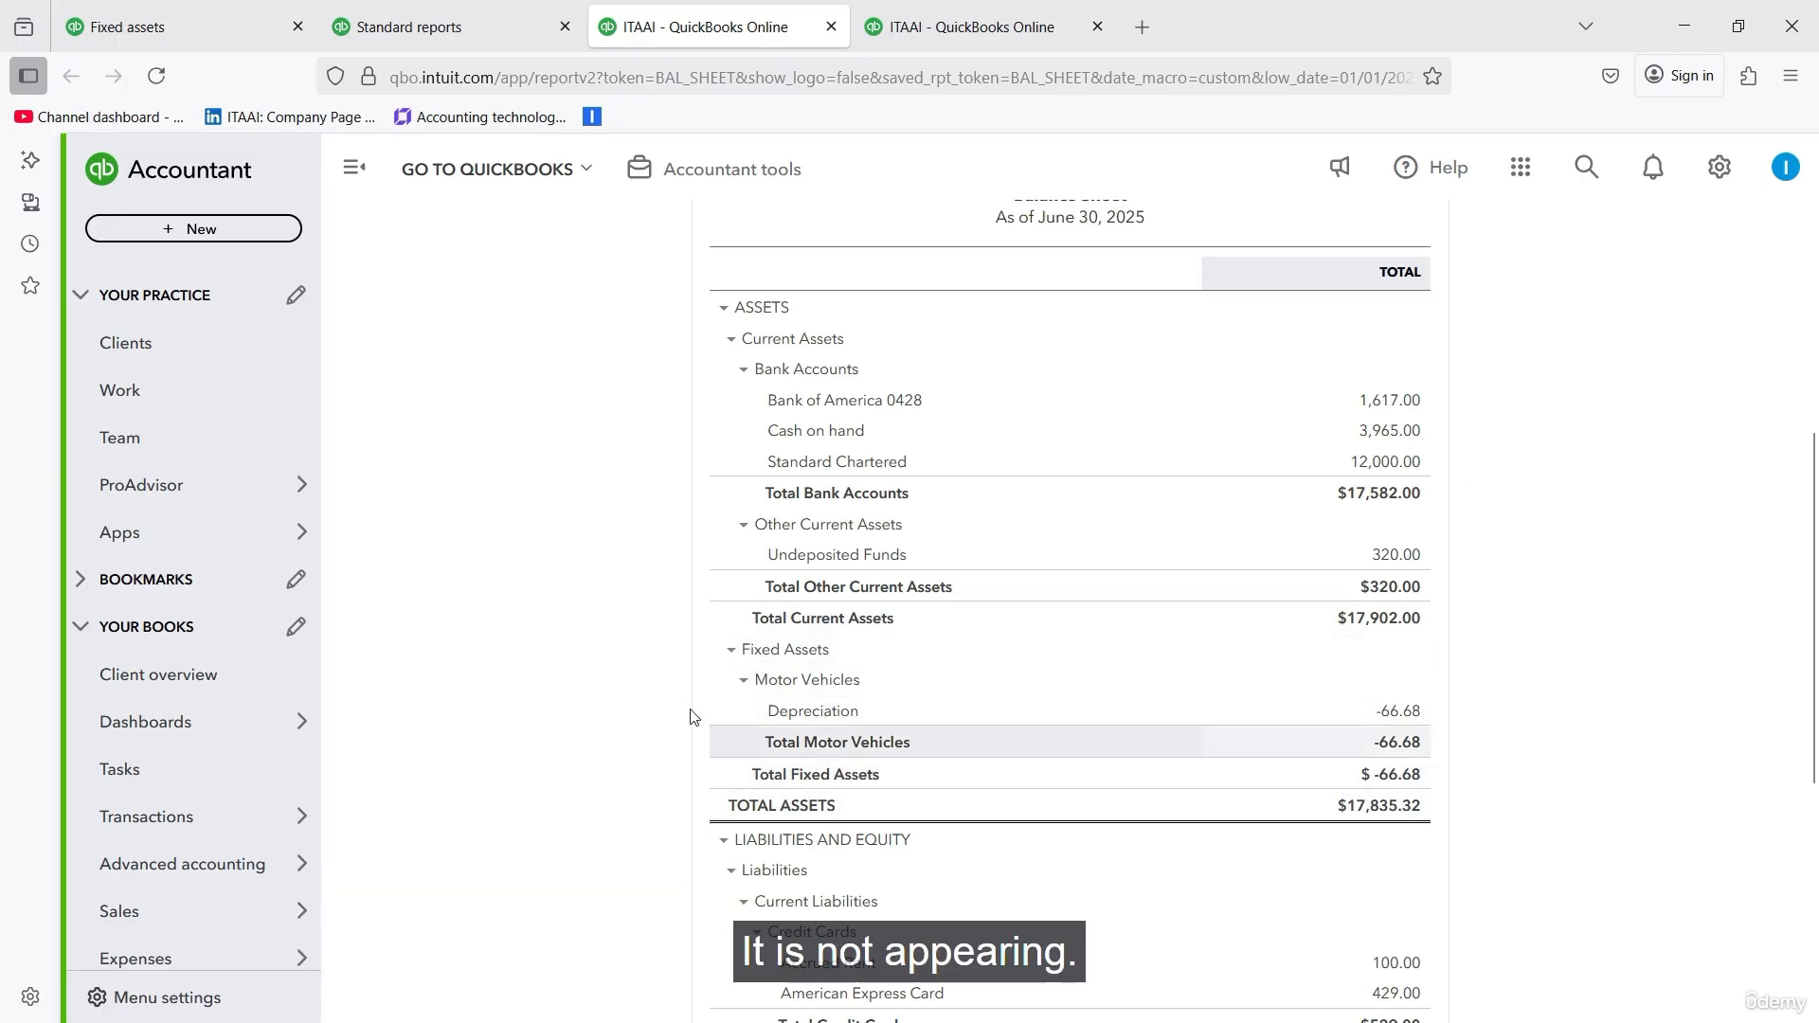
pyautogui.scroll(2, 596, 654)
pyautogui.scroll(1, 597, 654)
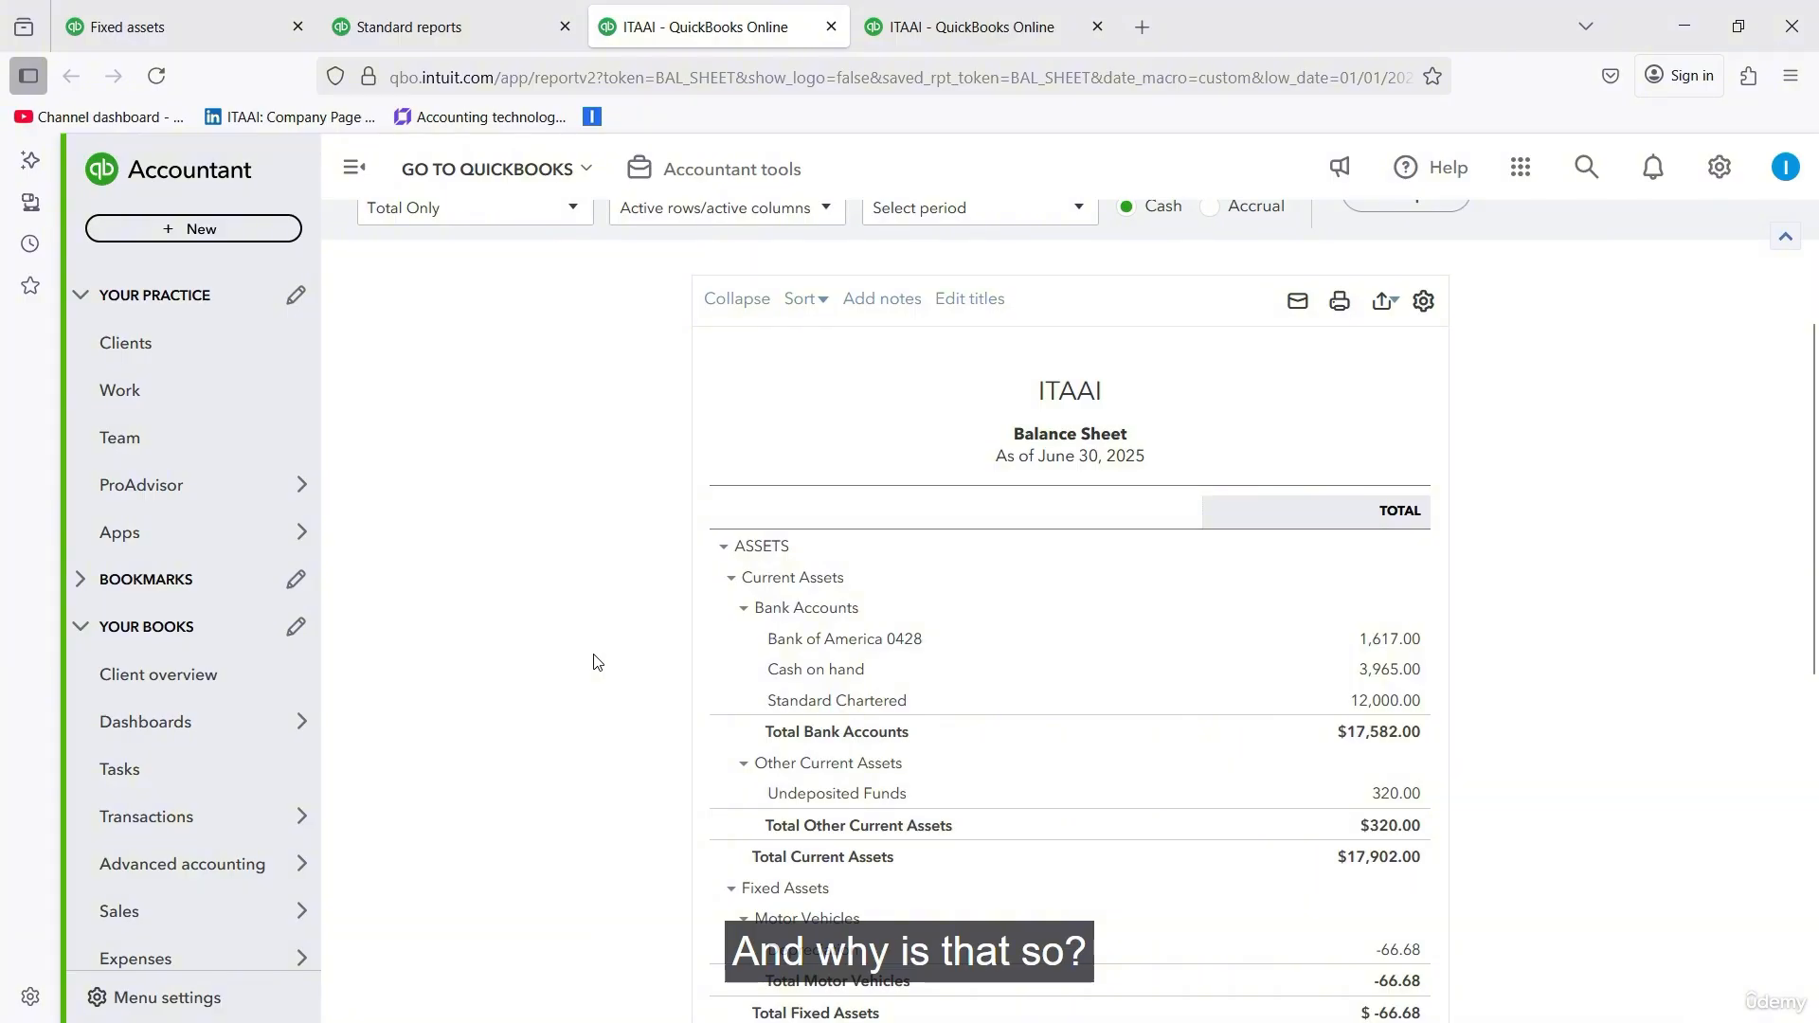
# - Return to the fixed assets list, close the X-ray Machine details, and start a new expense
pyautogui.click(189, 27)
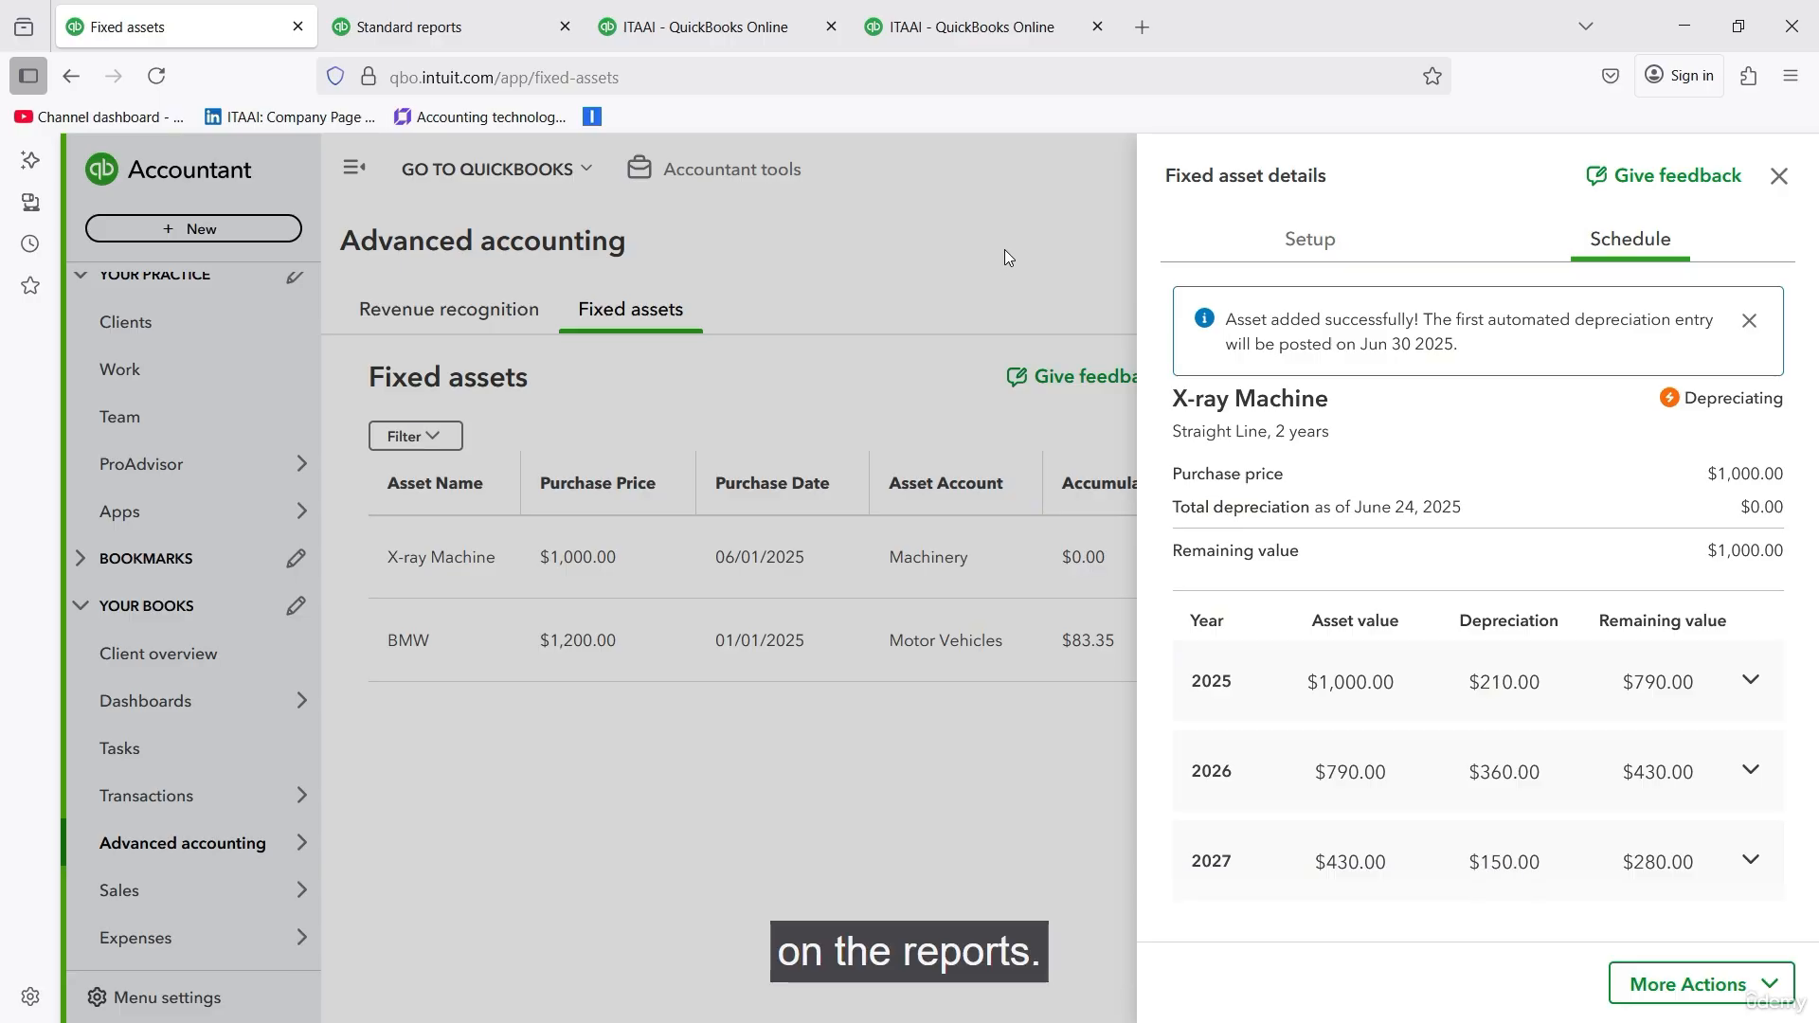
pyautogui.click(1004, 251)
pyautogui.click(211, 237)
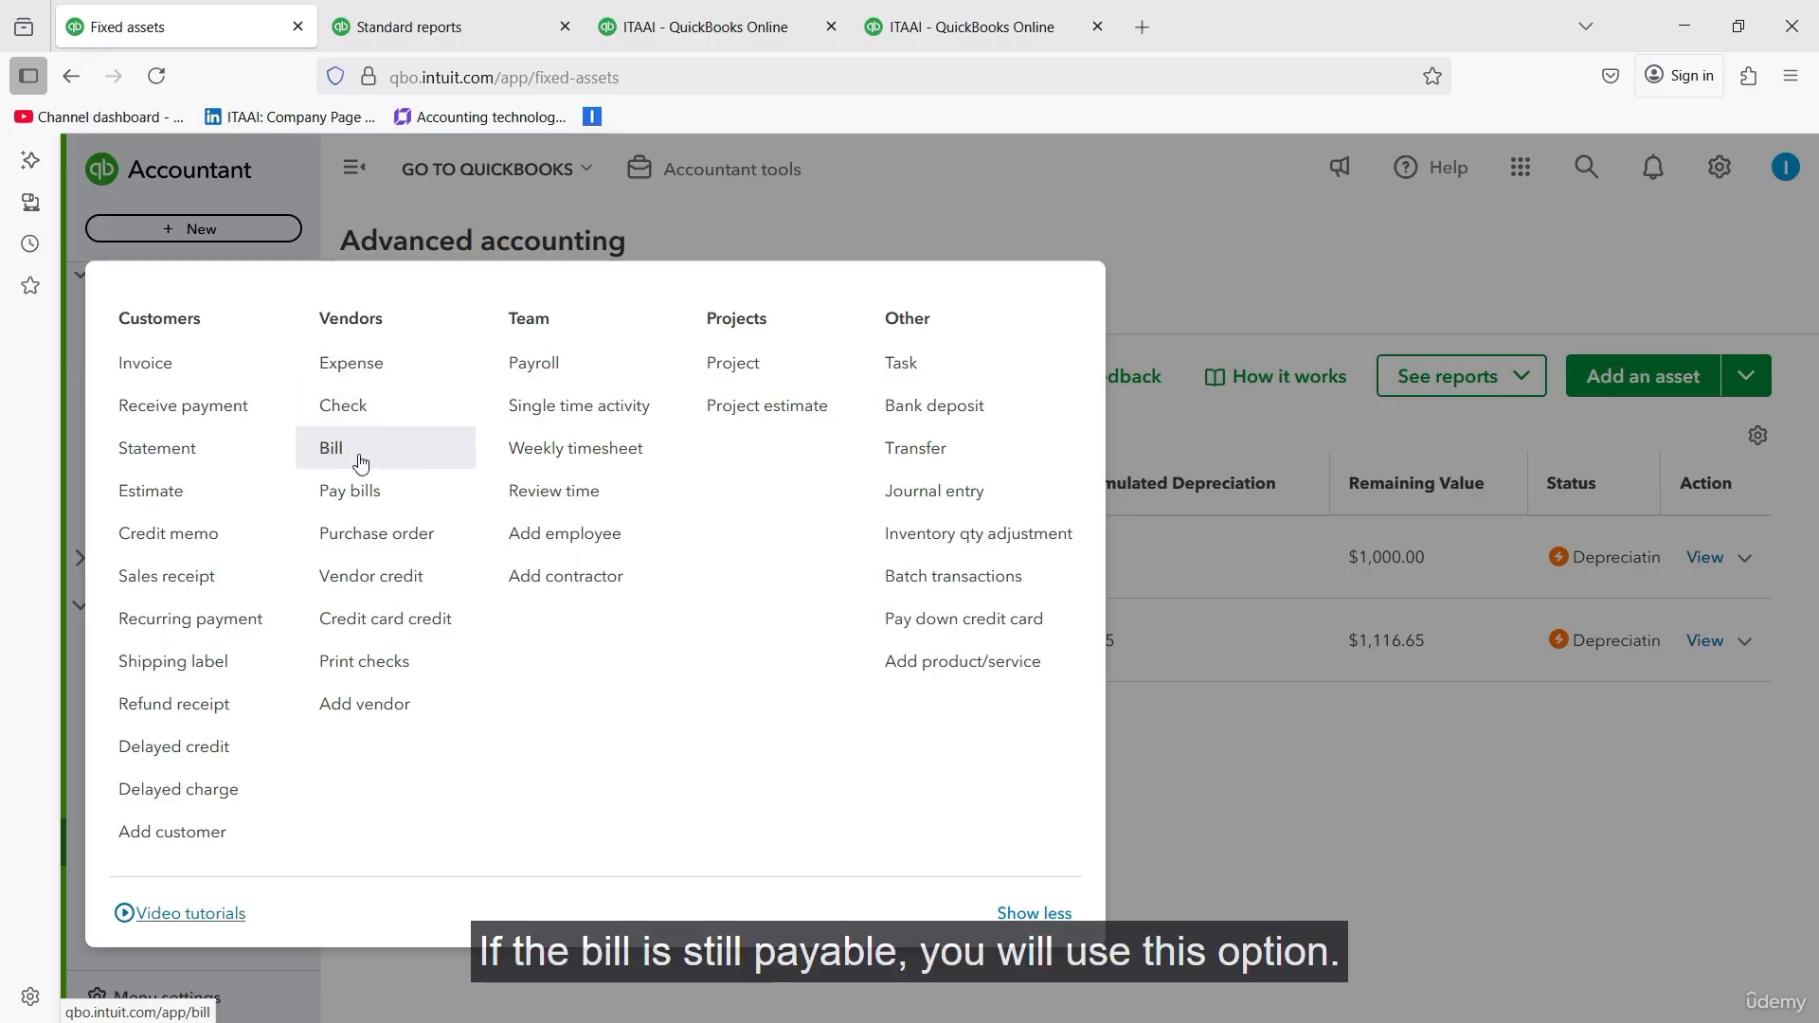
pyautogui.click(390, 372)
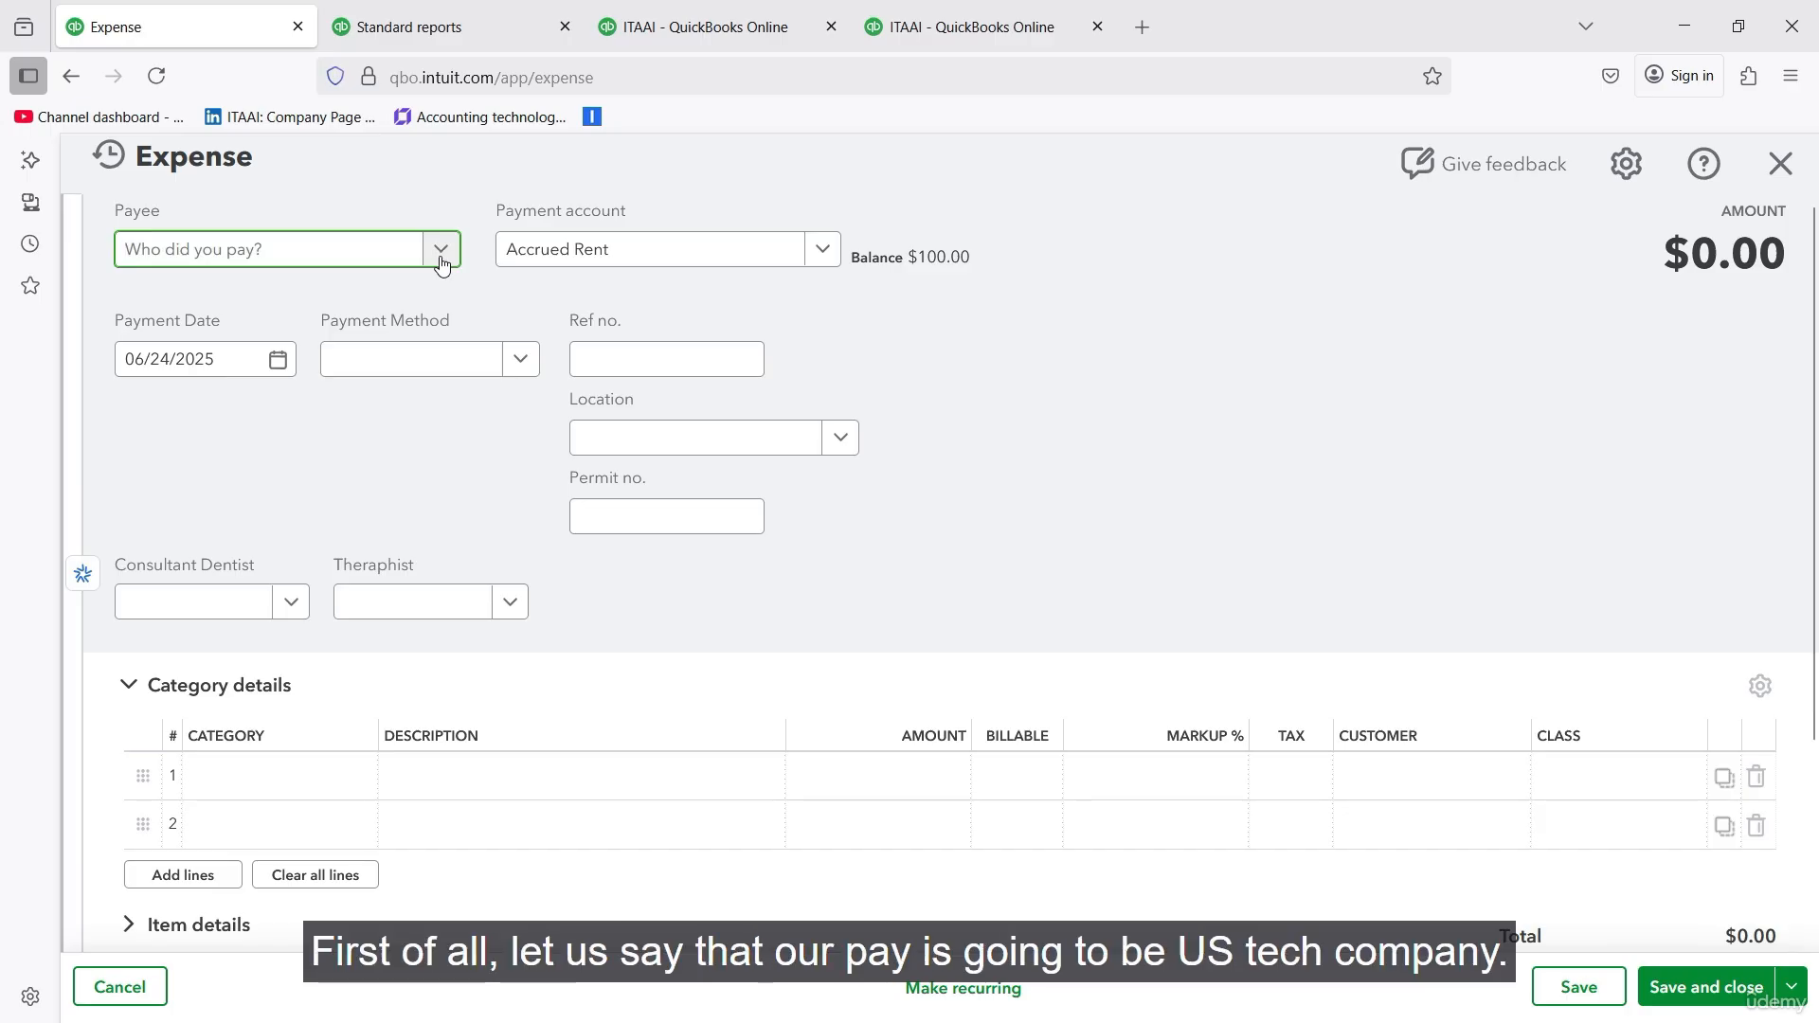
# - Add US tech as a new vendor and use it as the expense's payee
pyautogui.write('US tech')
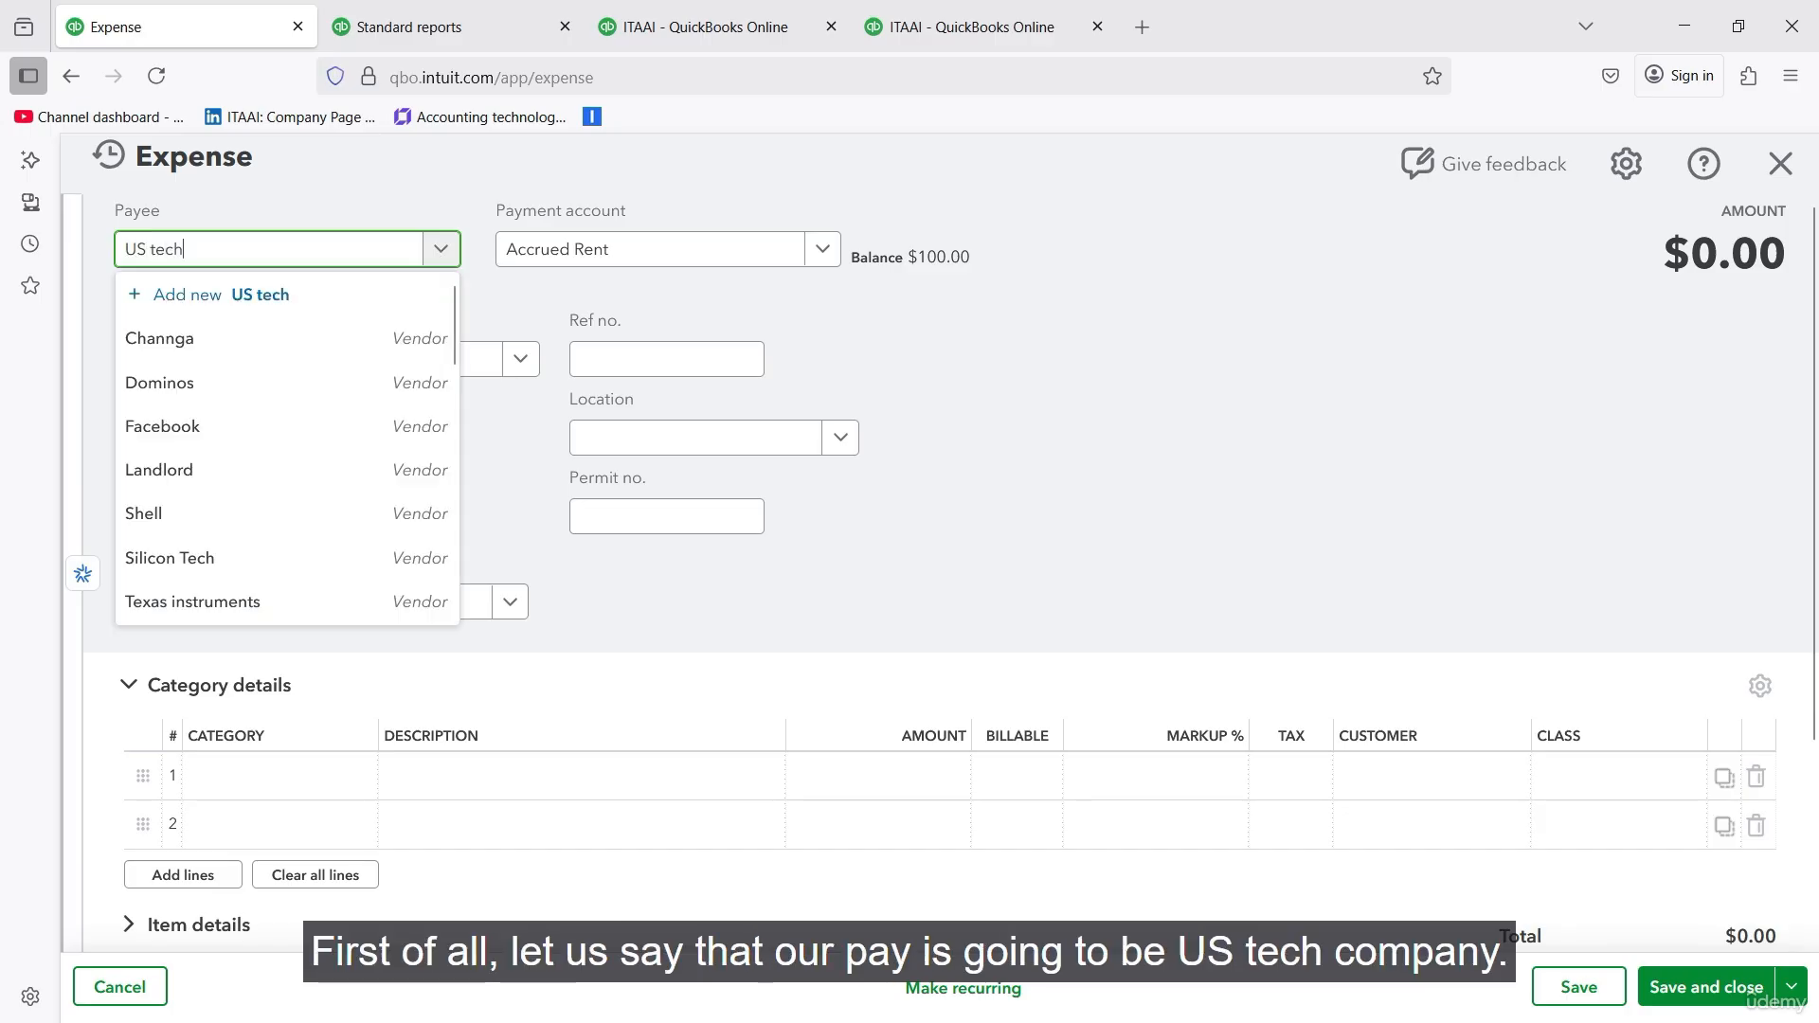
pyautogui.click(284, 295)
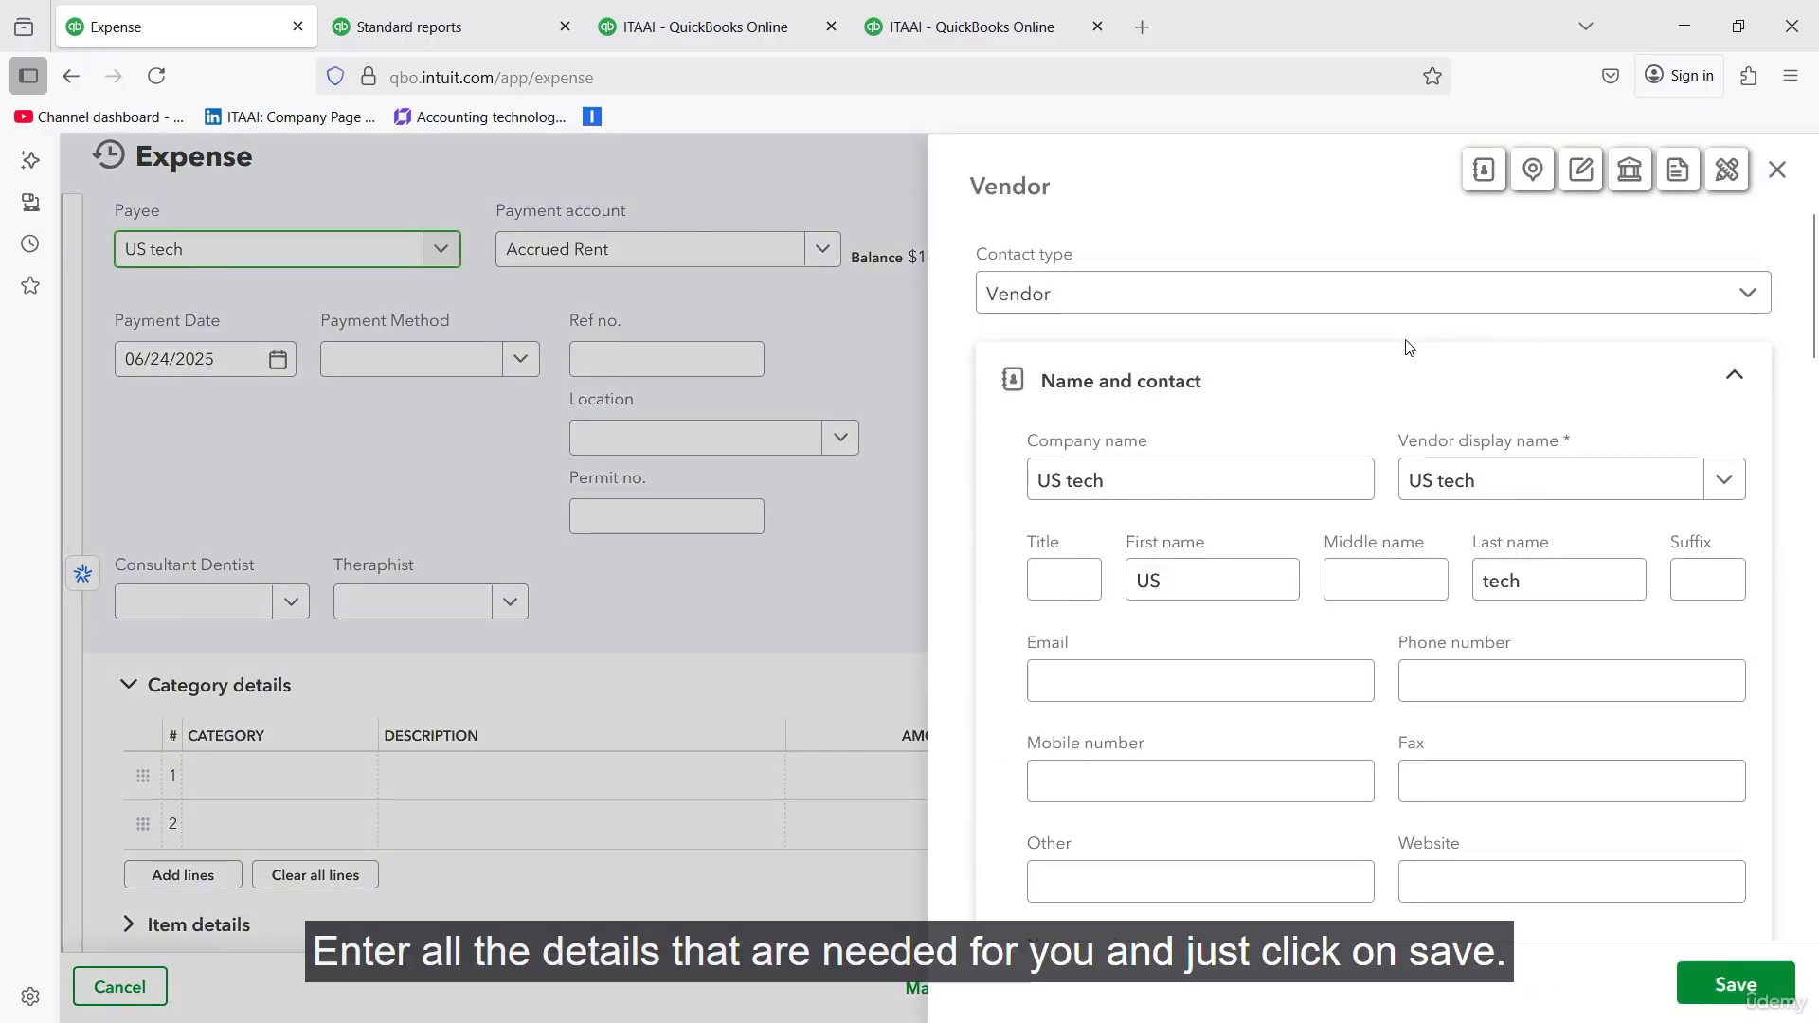
pyautogui.scroll(-4, 1411, 379)
pyautogui.click(1736, 984)
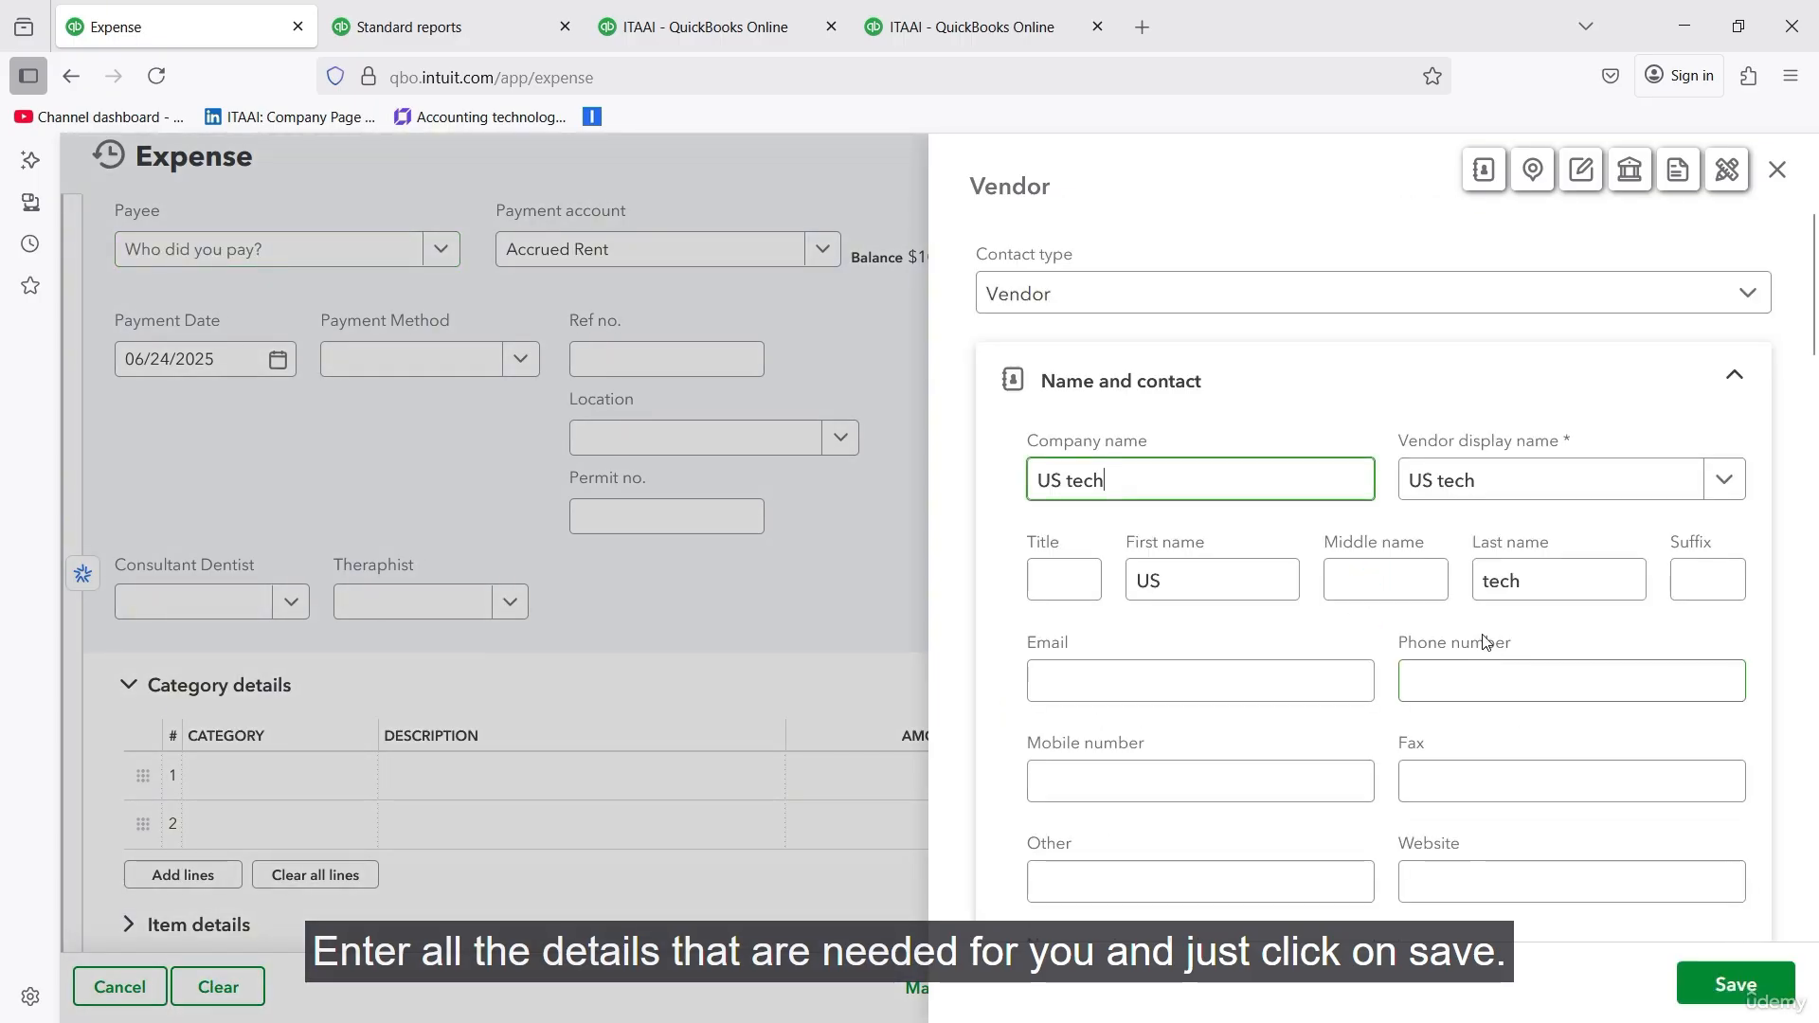
pyautogui.scroll(-4, 1487, 663)
pyautogui.click(1746, 985)
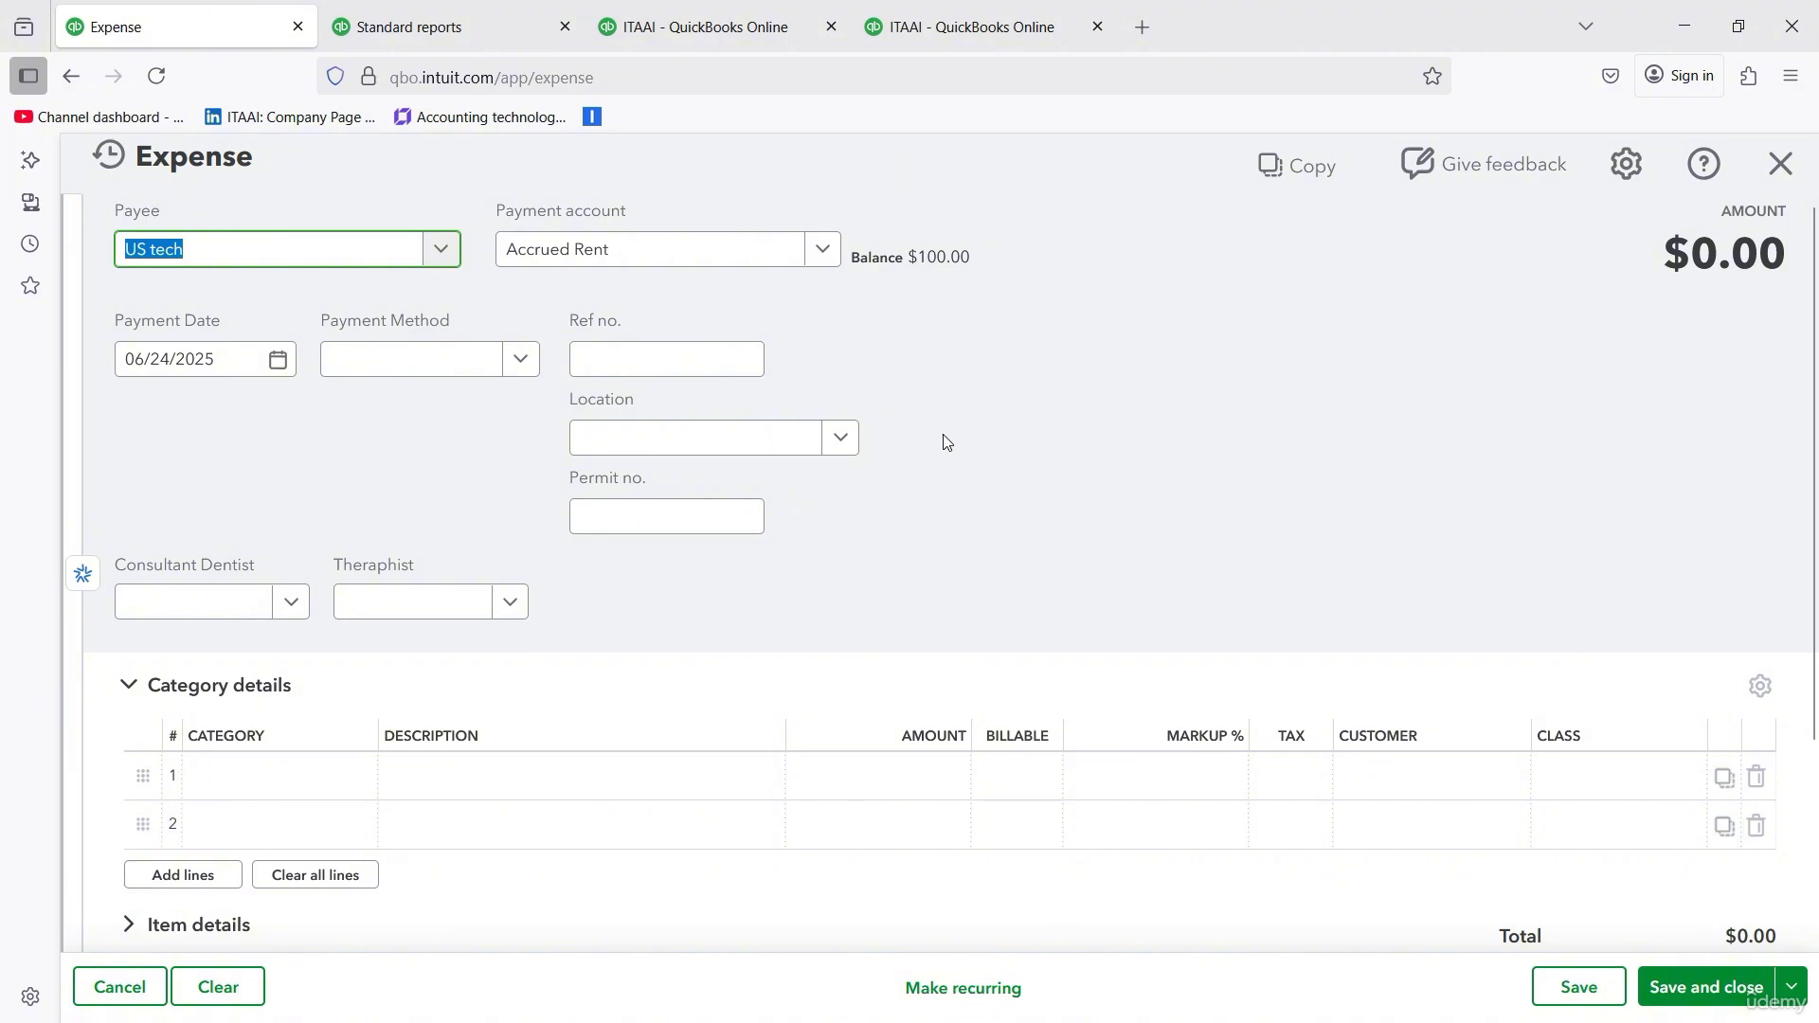
# - Set the expense's payment account to the Bank of America account and its payment date to 06/01/2025
pyautogui.click(822, 249)
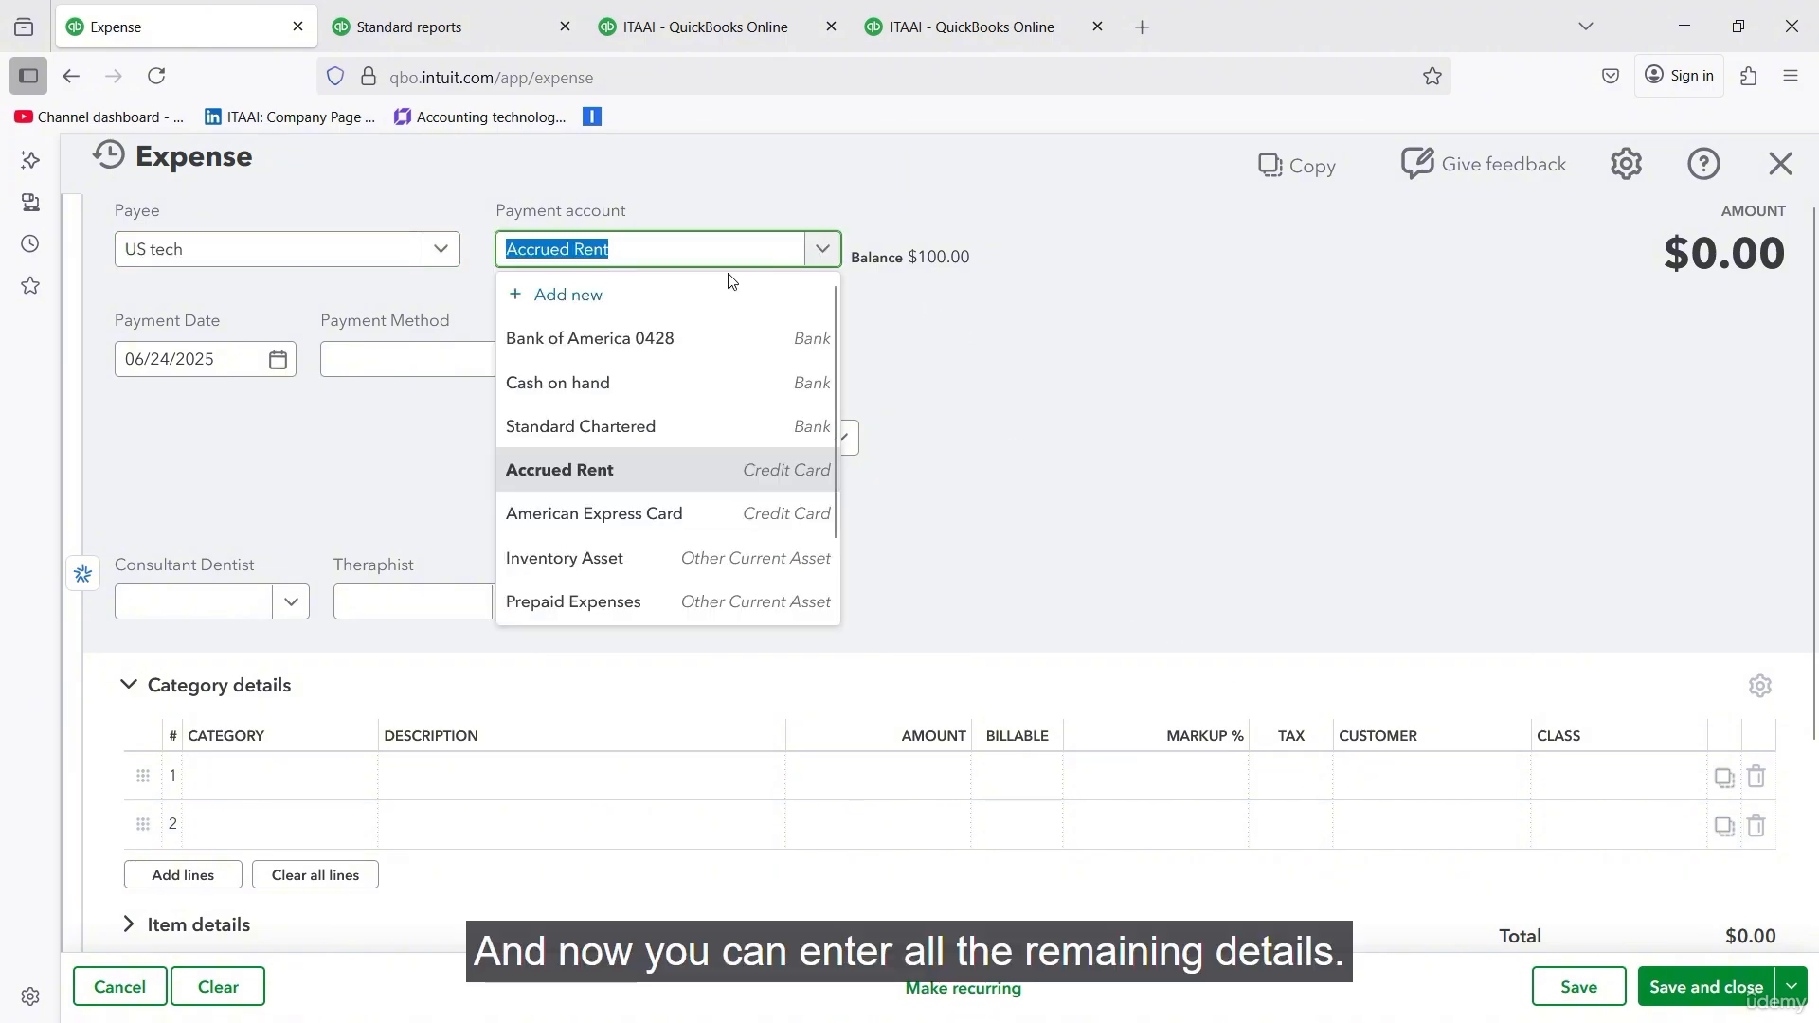
pyautogui.click(646, 351)
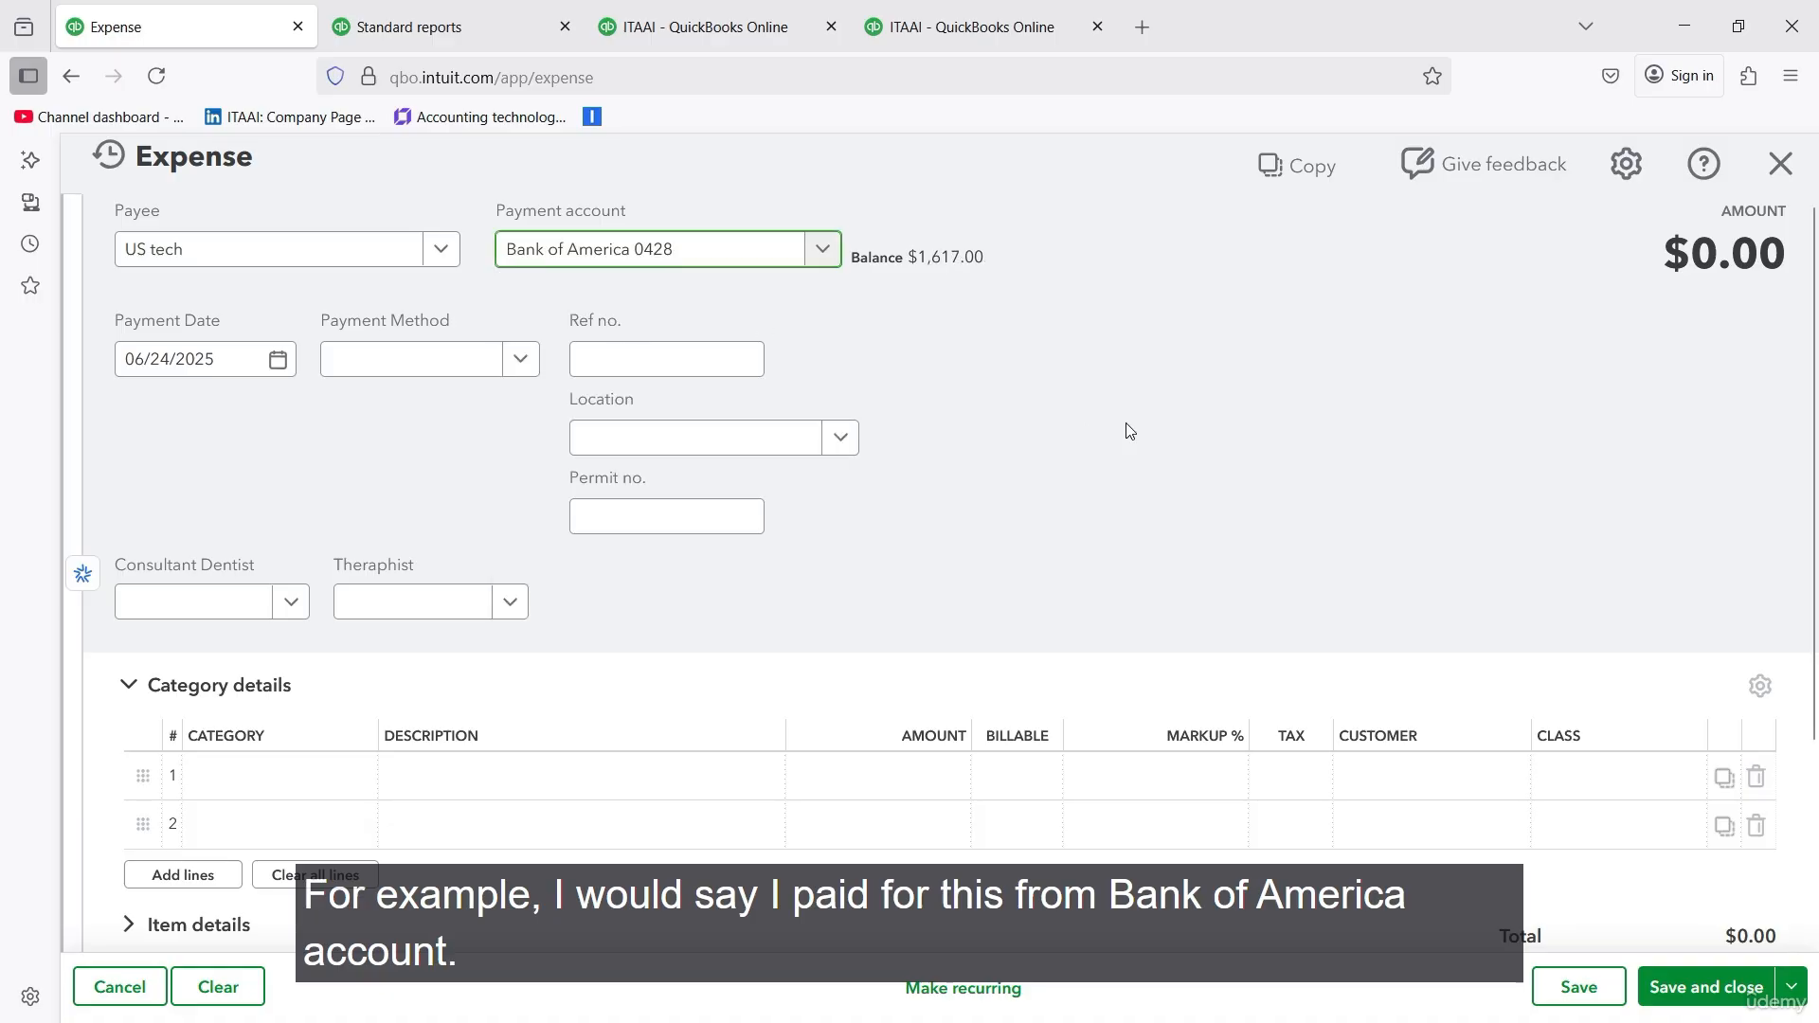
pyautogui.click(277, 359)
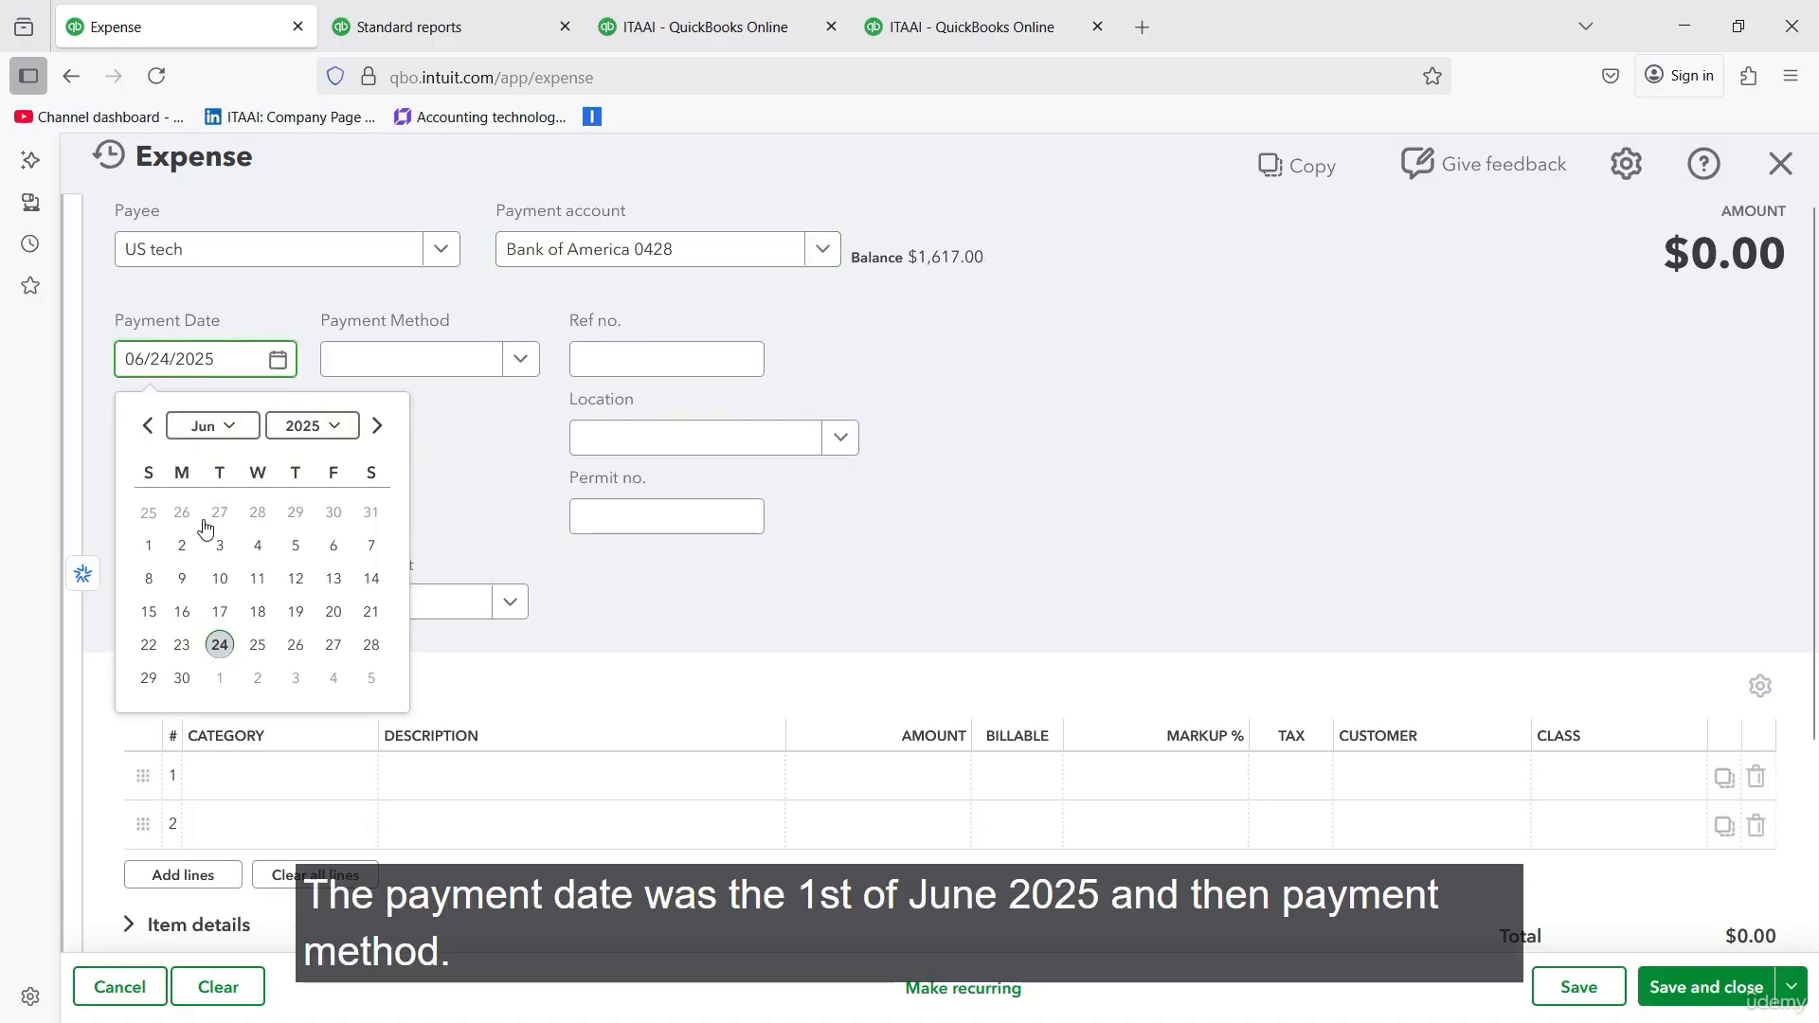
pyautogui.click(149, 546)
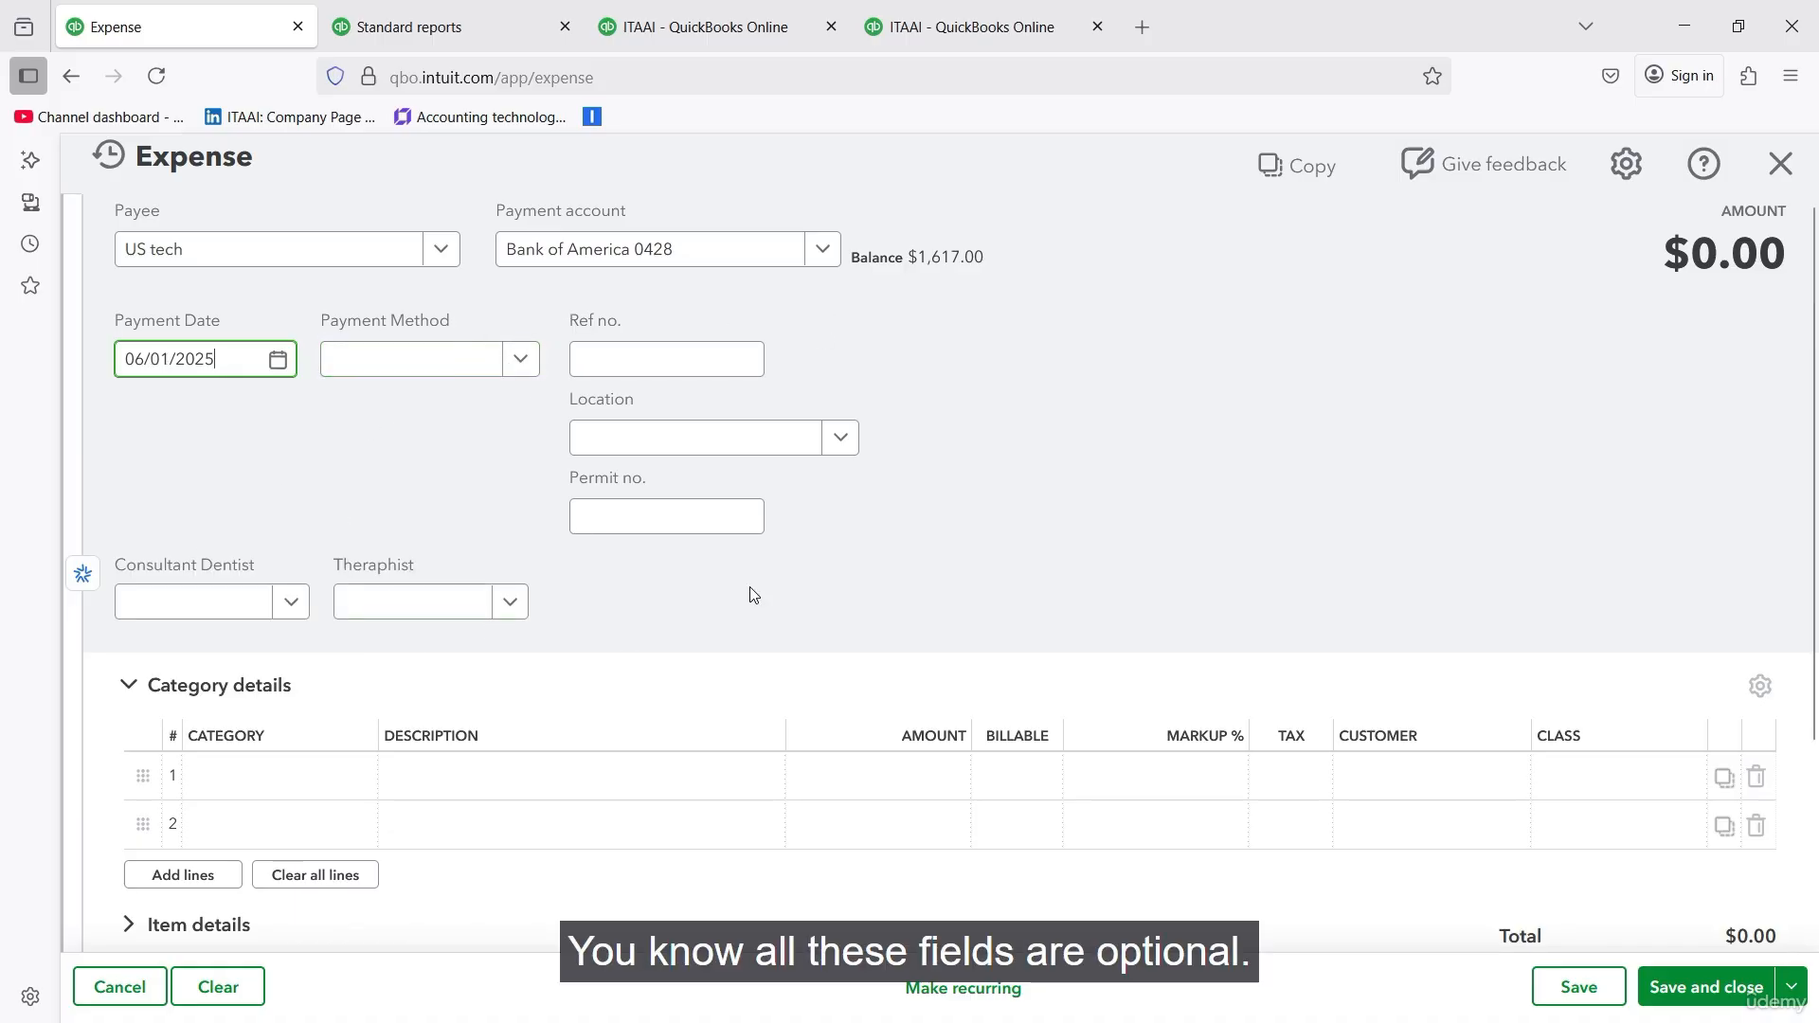
# - Assign the first category line to the Machinery fixed asset account with an amount of 1,000
pyautogui.scroll(-2, 912, 527)
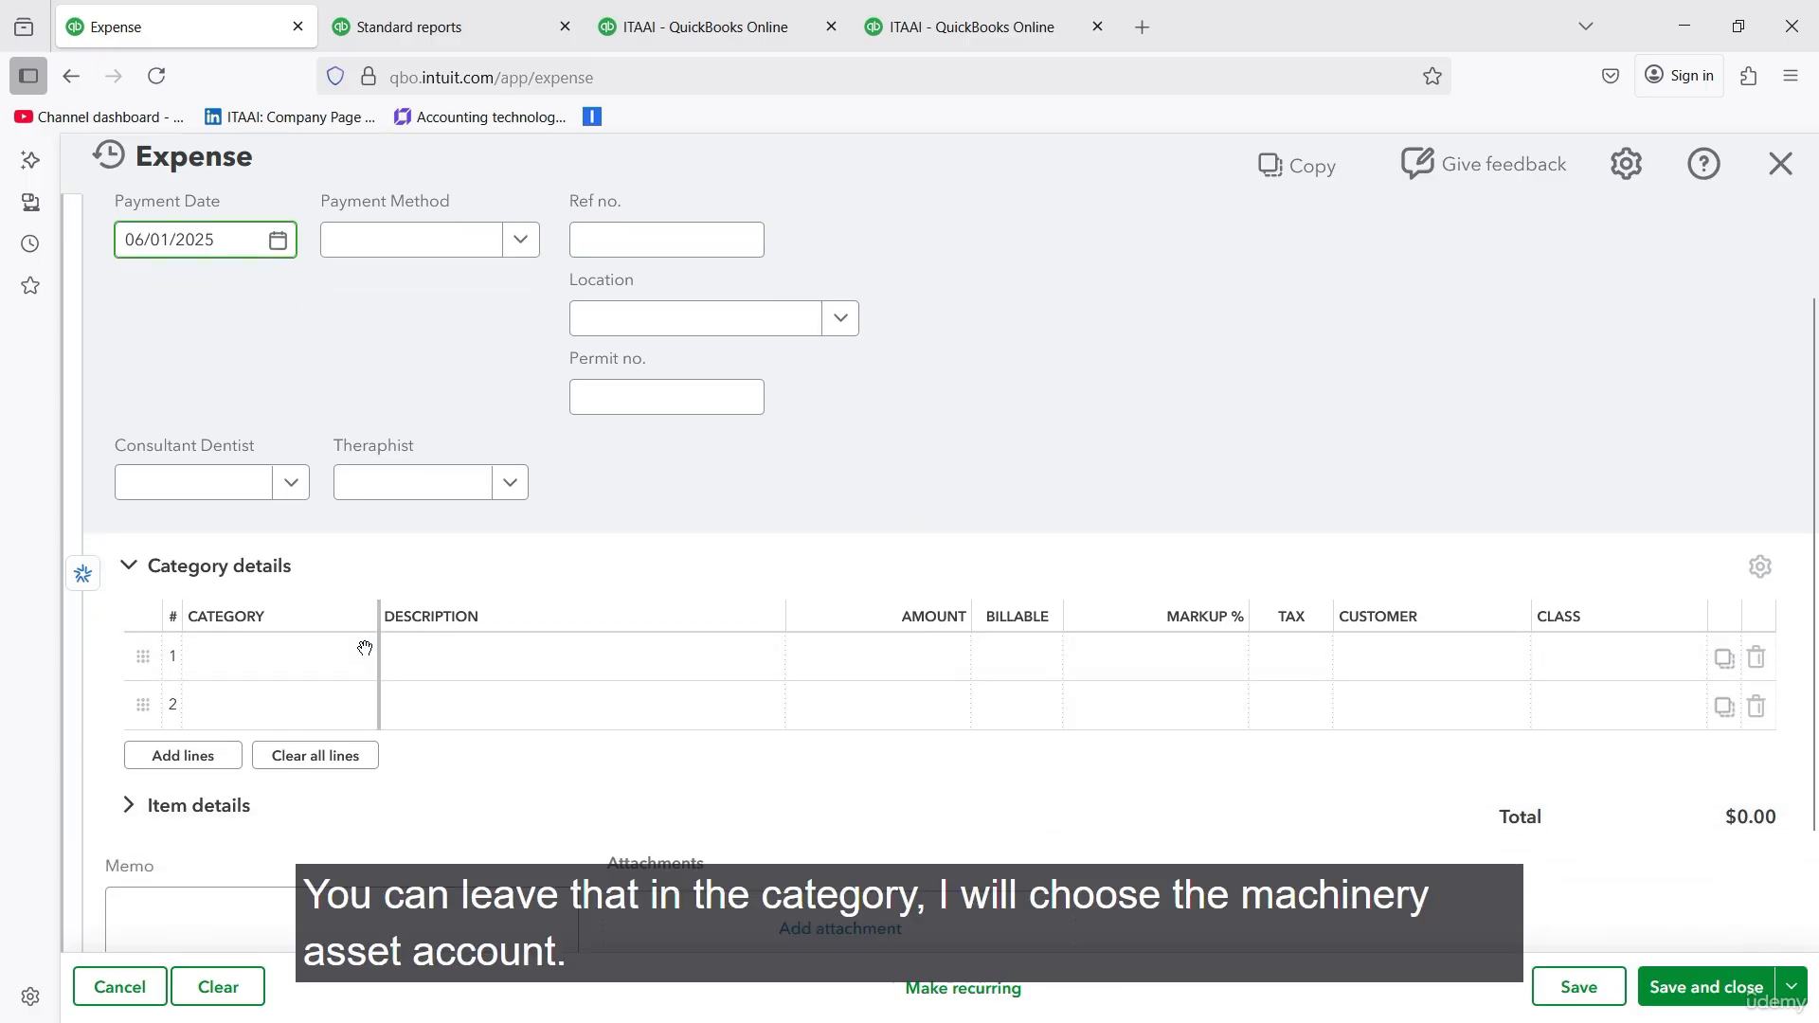
pyautogui.click(317, 656)
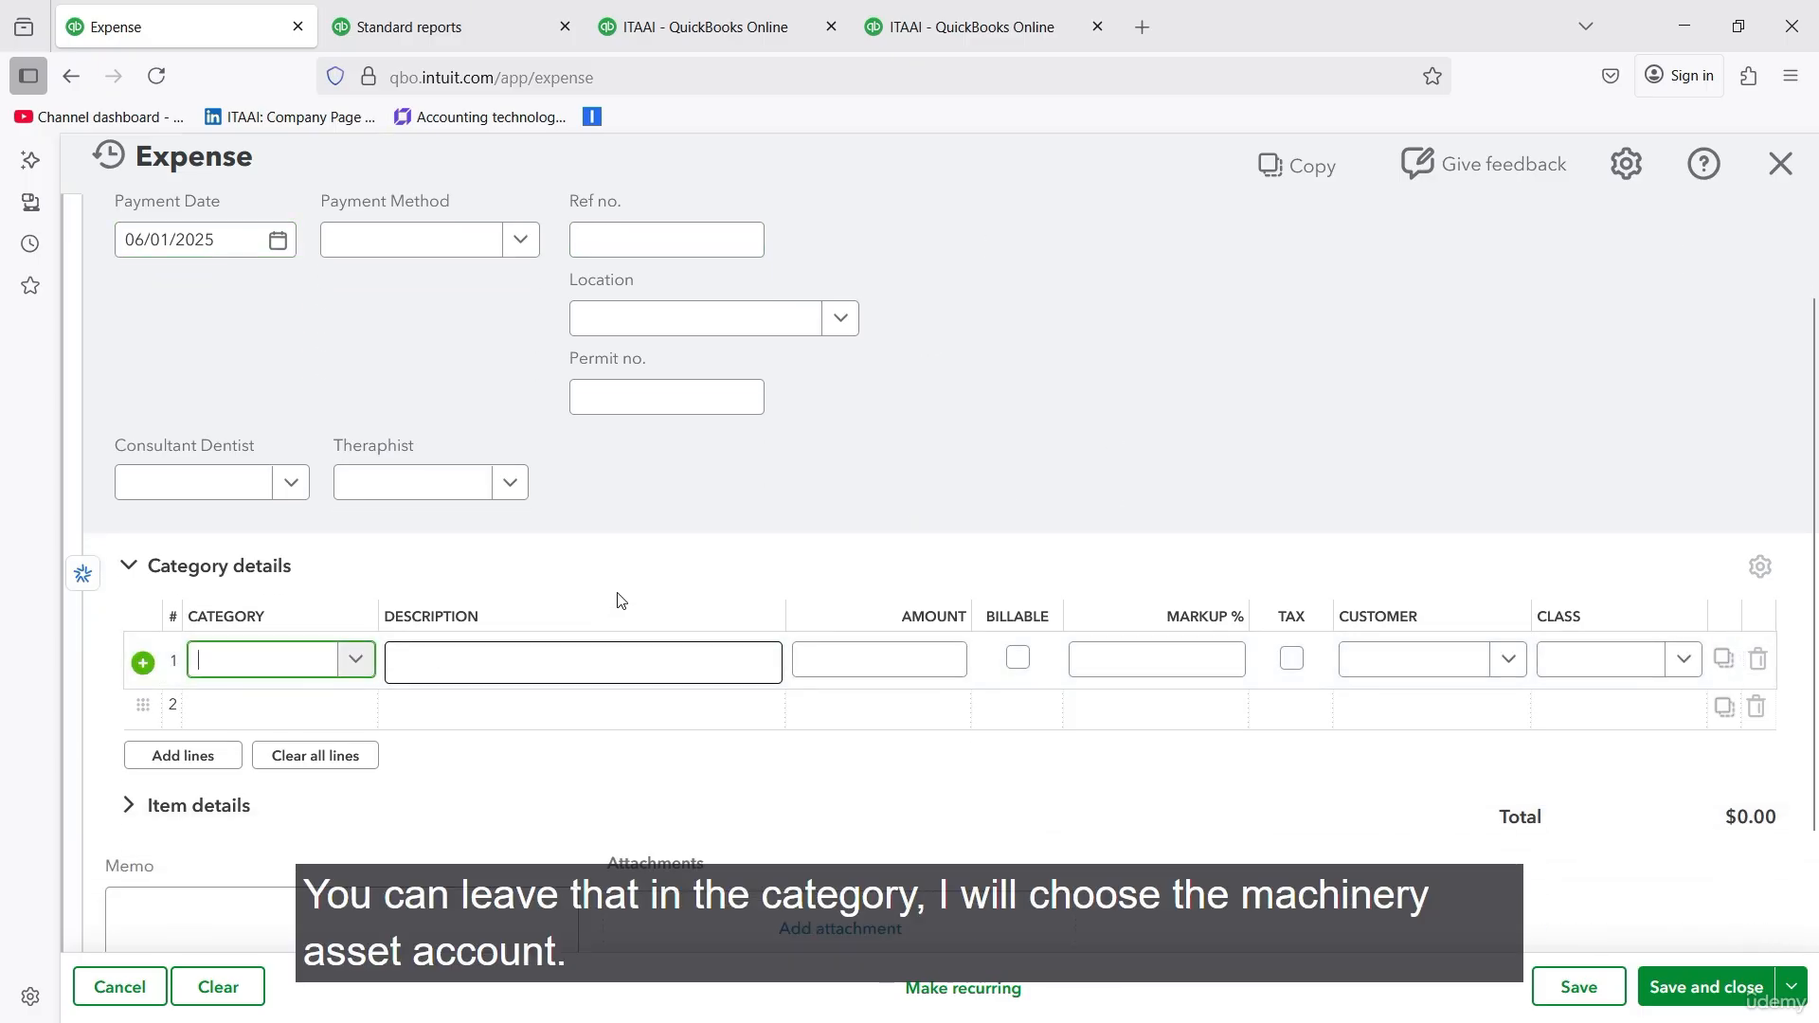
pyautogui.write('machin')
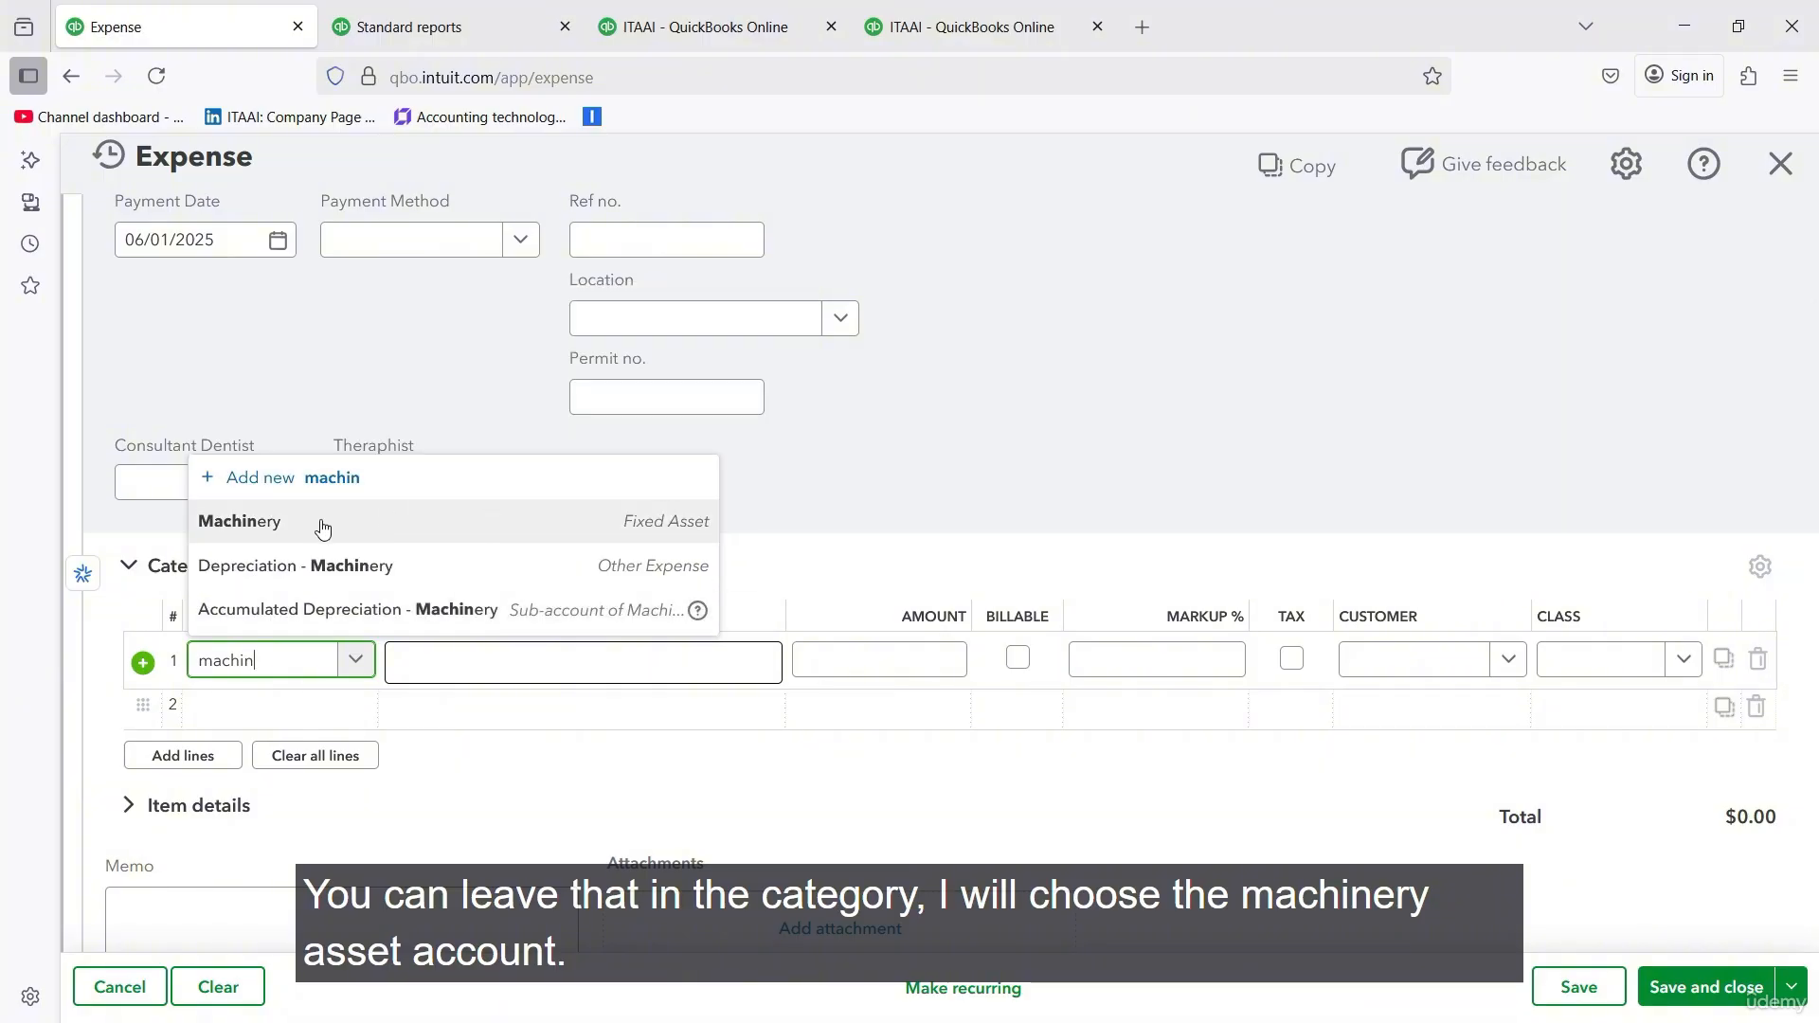
pyautogui.click(665, 533)
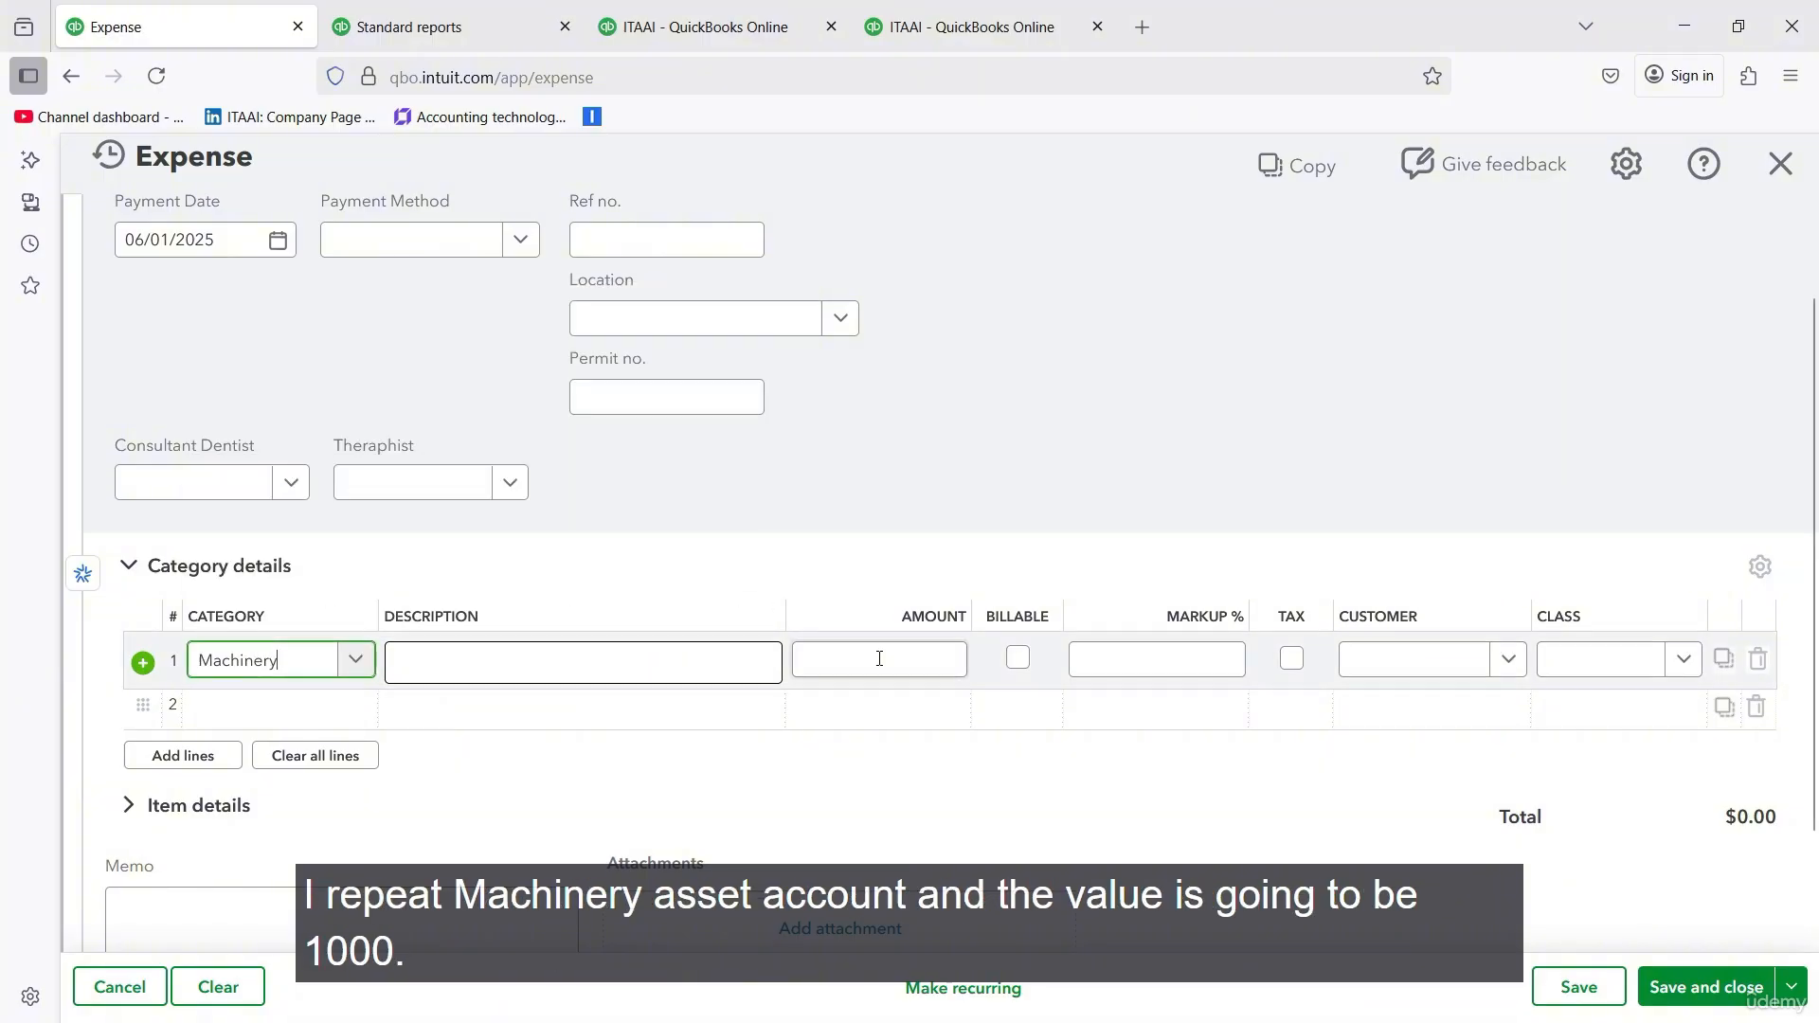
pyautogui.click(872, 660)
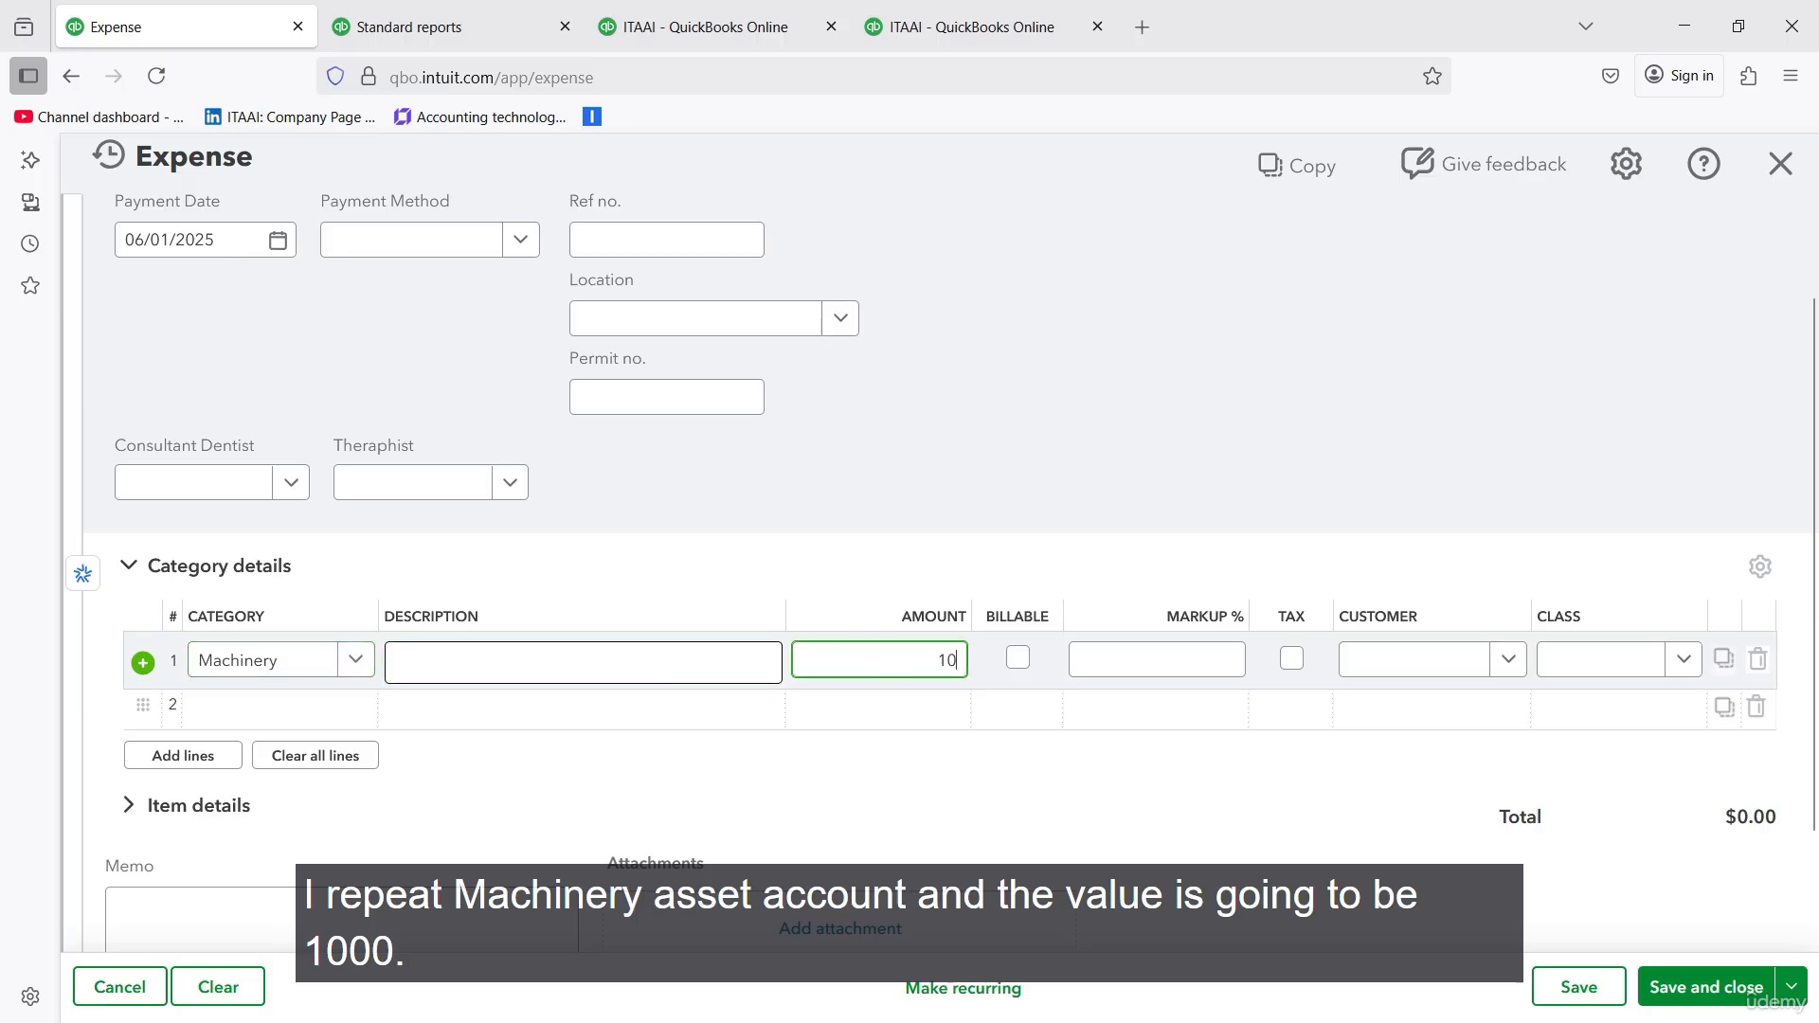
pyautogui.write('1,000')
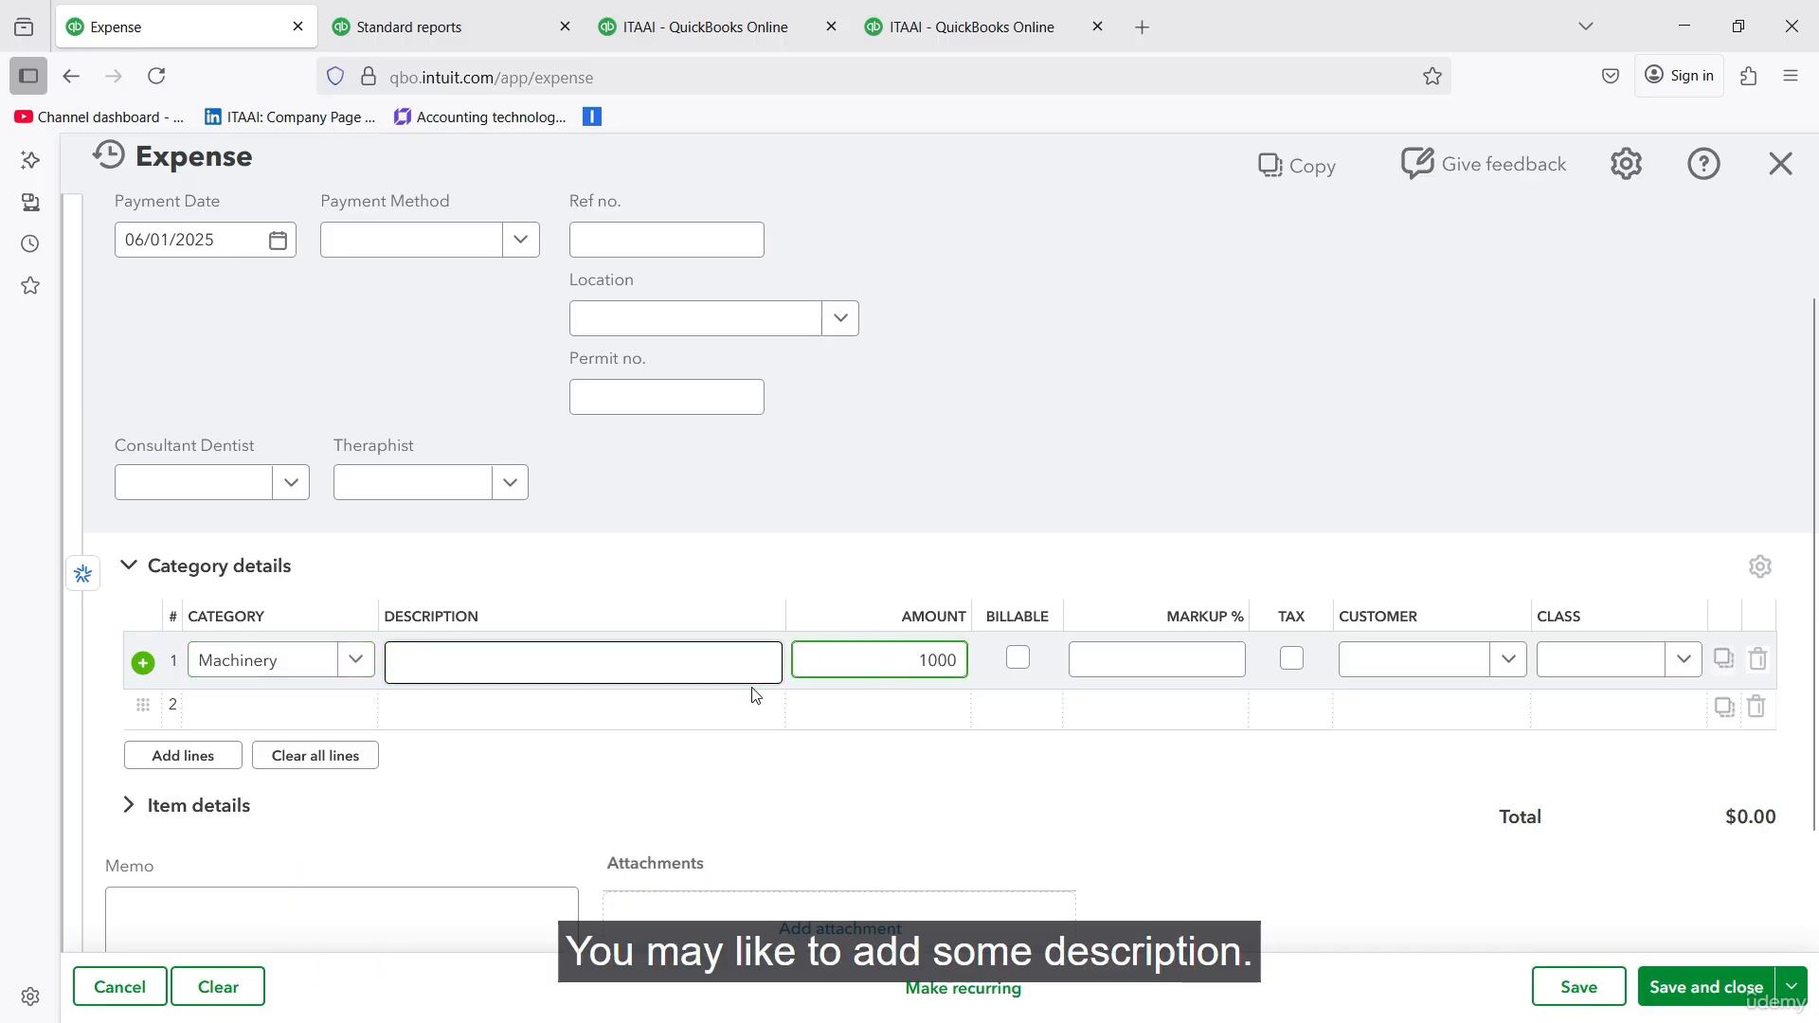
# - Describe the Machinery line as "X ray machine", and save and close the expense
pyautogui.click(735, 662)
pyautogui.write('X ra')
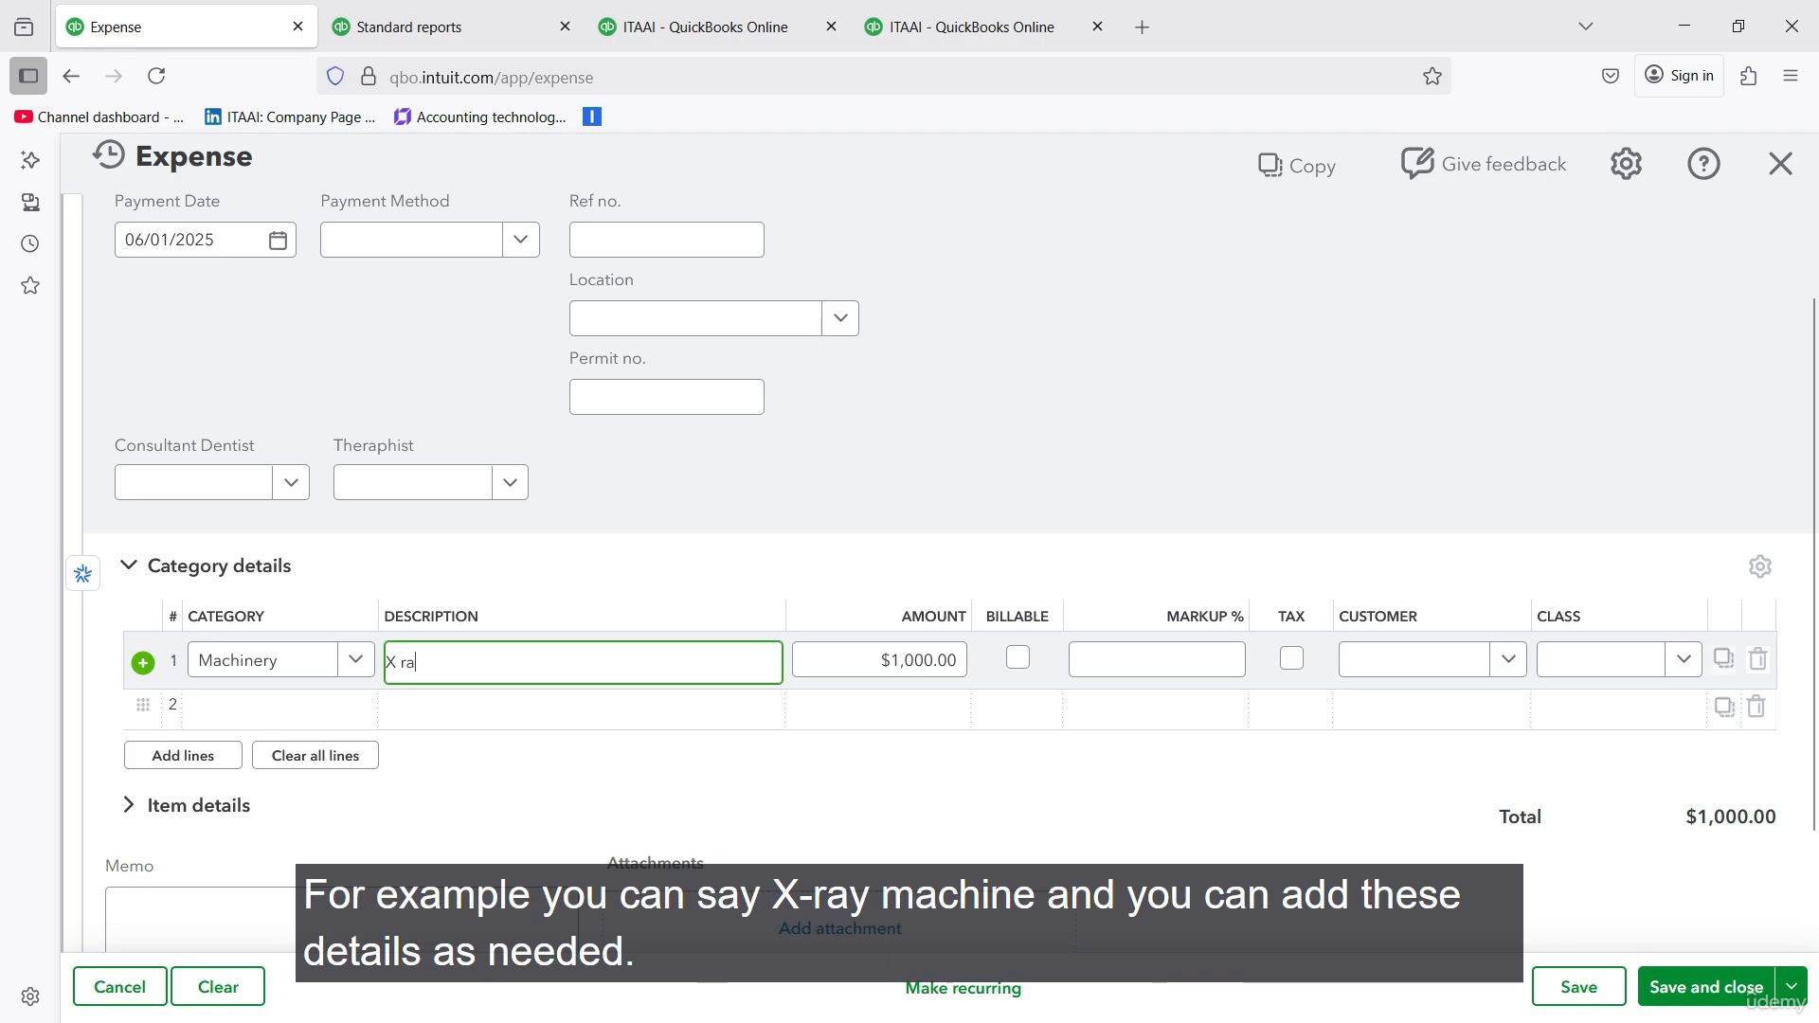
pyautogui.write('y machine')
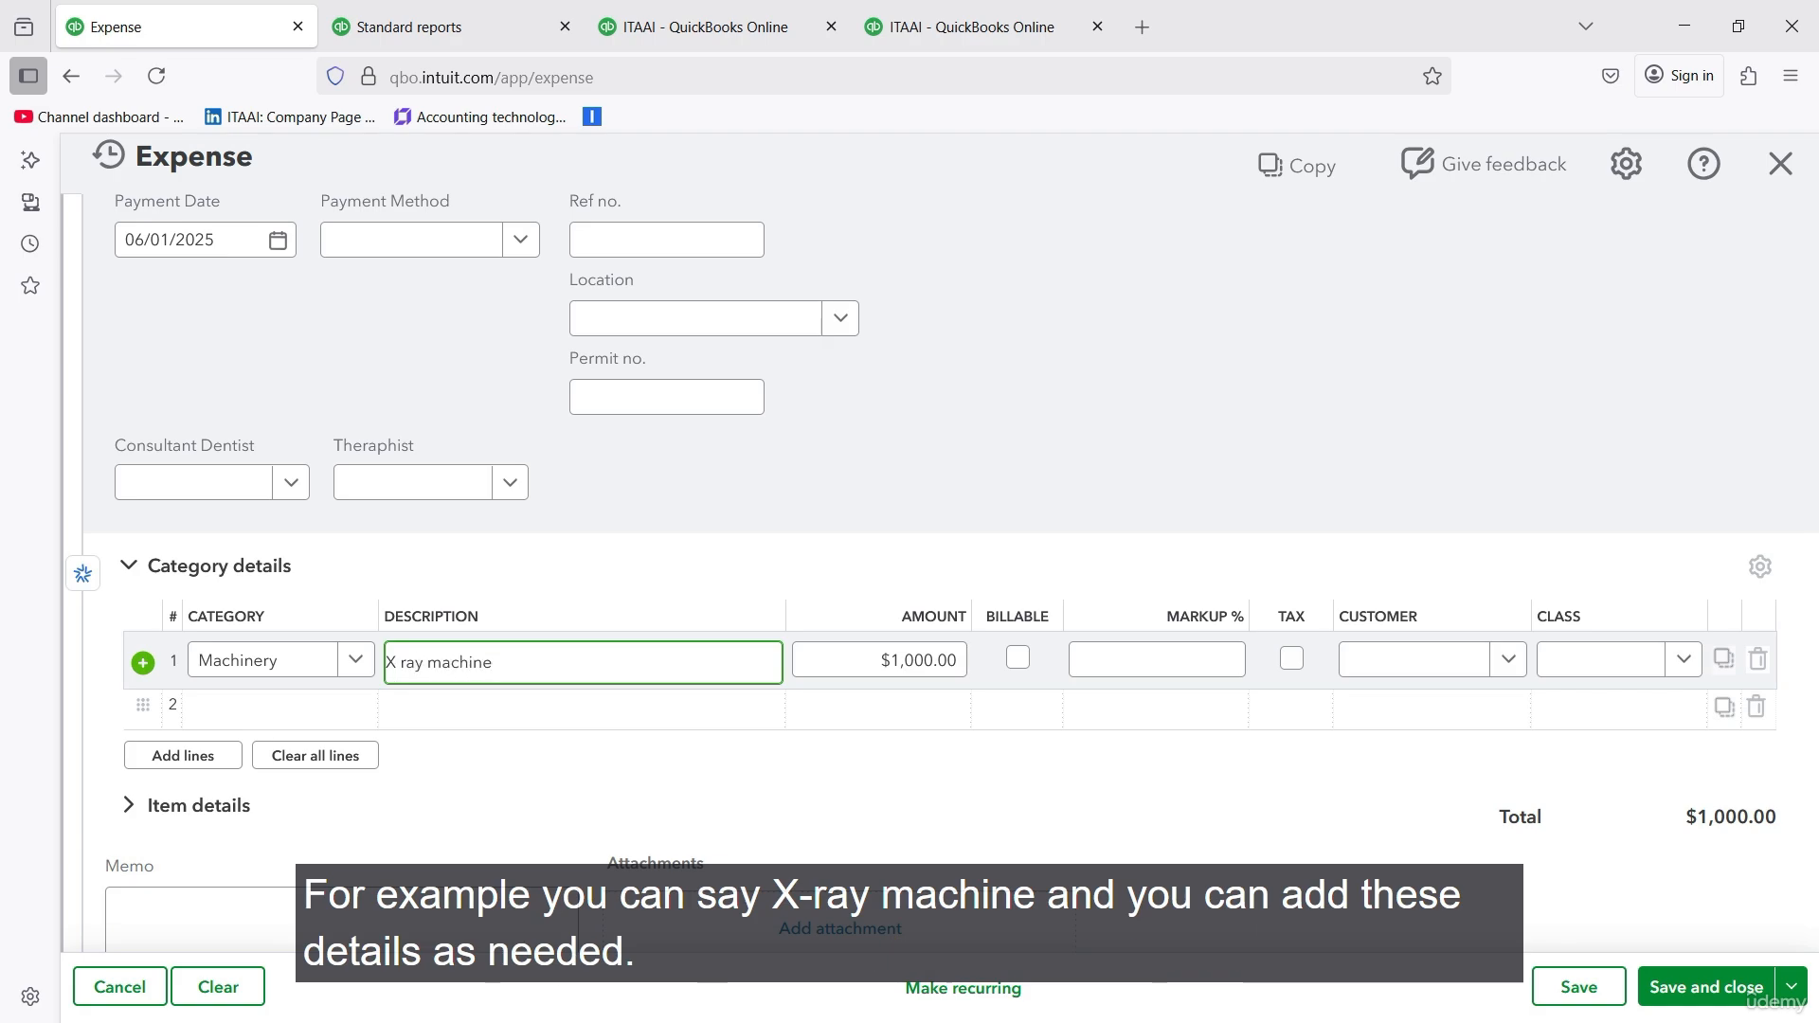
pyautogui.scroll(-2, 1493, 576)
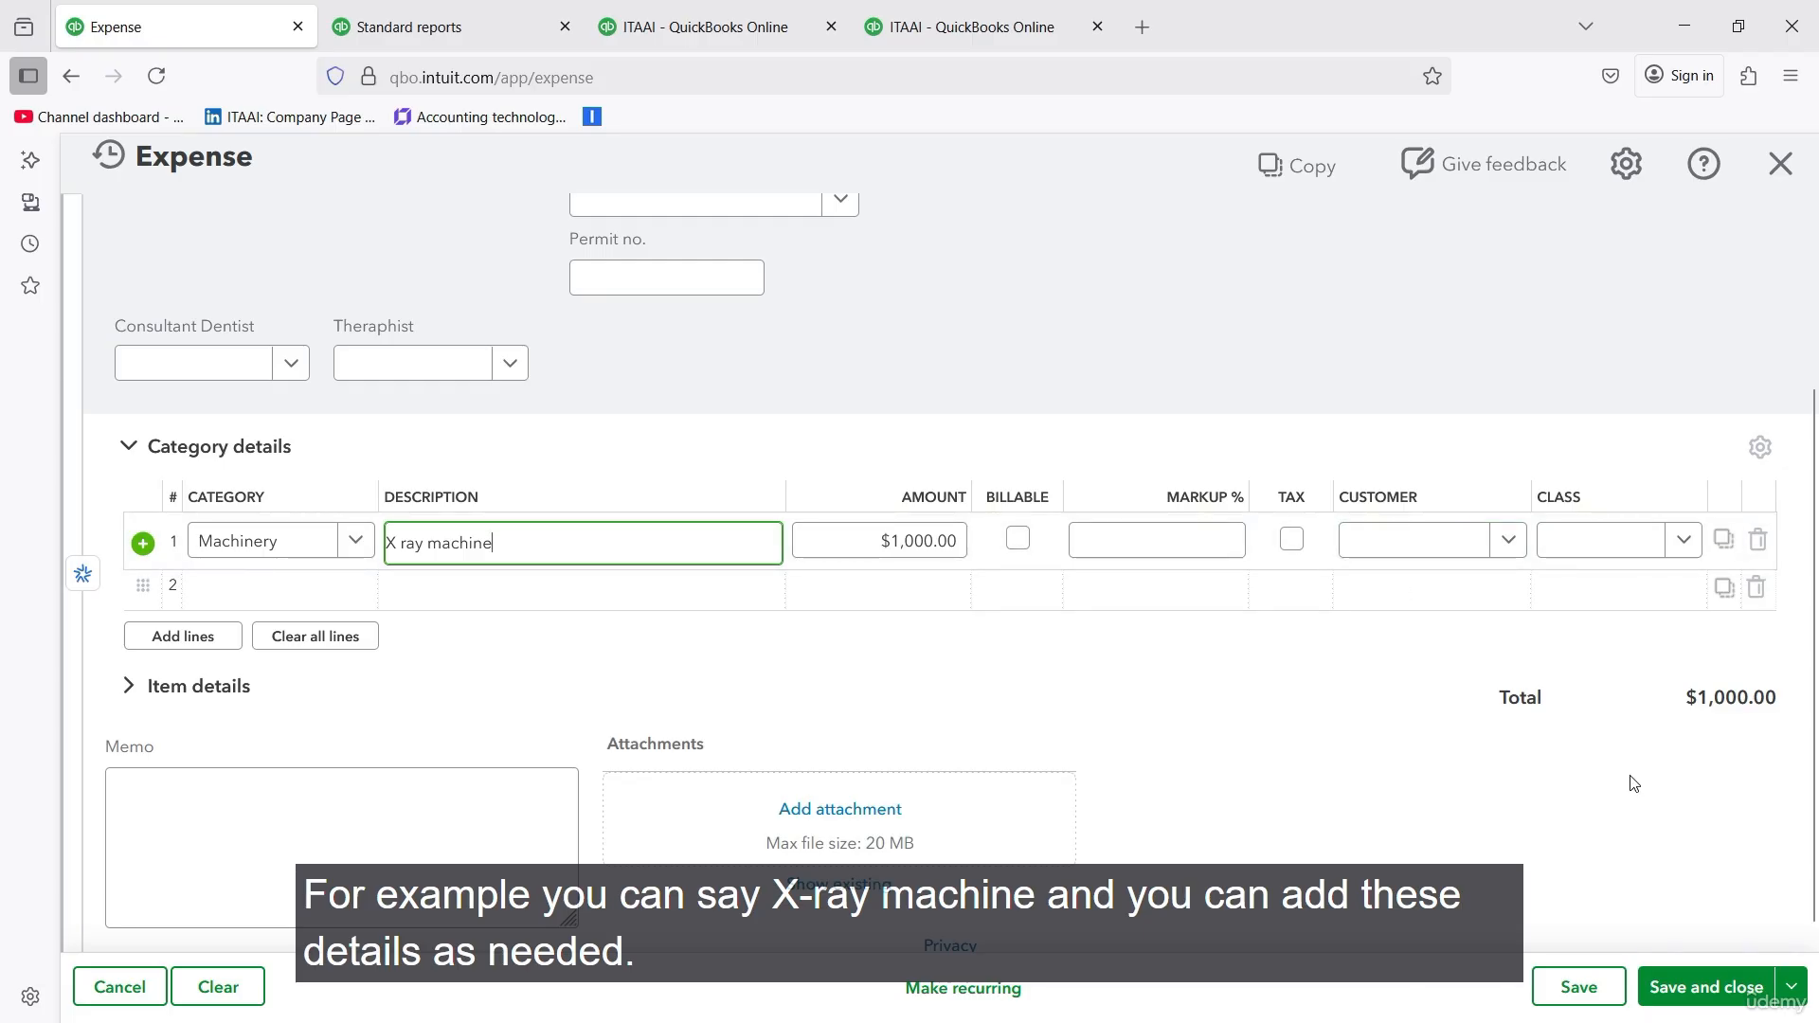
pyautogui.click(1683, 988)
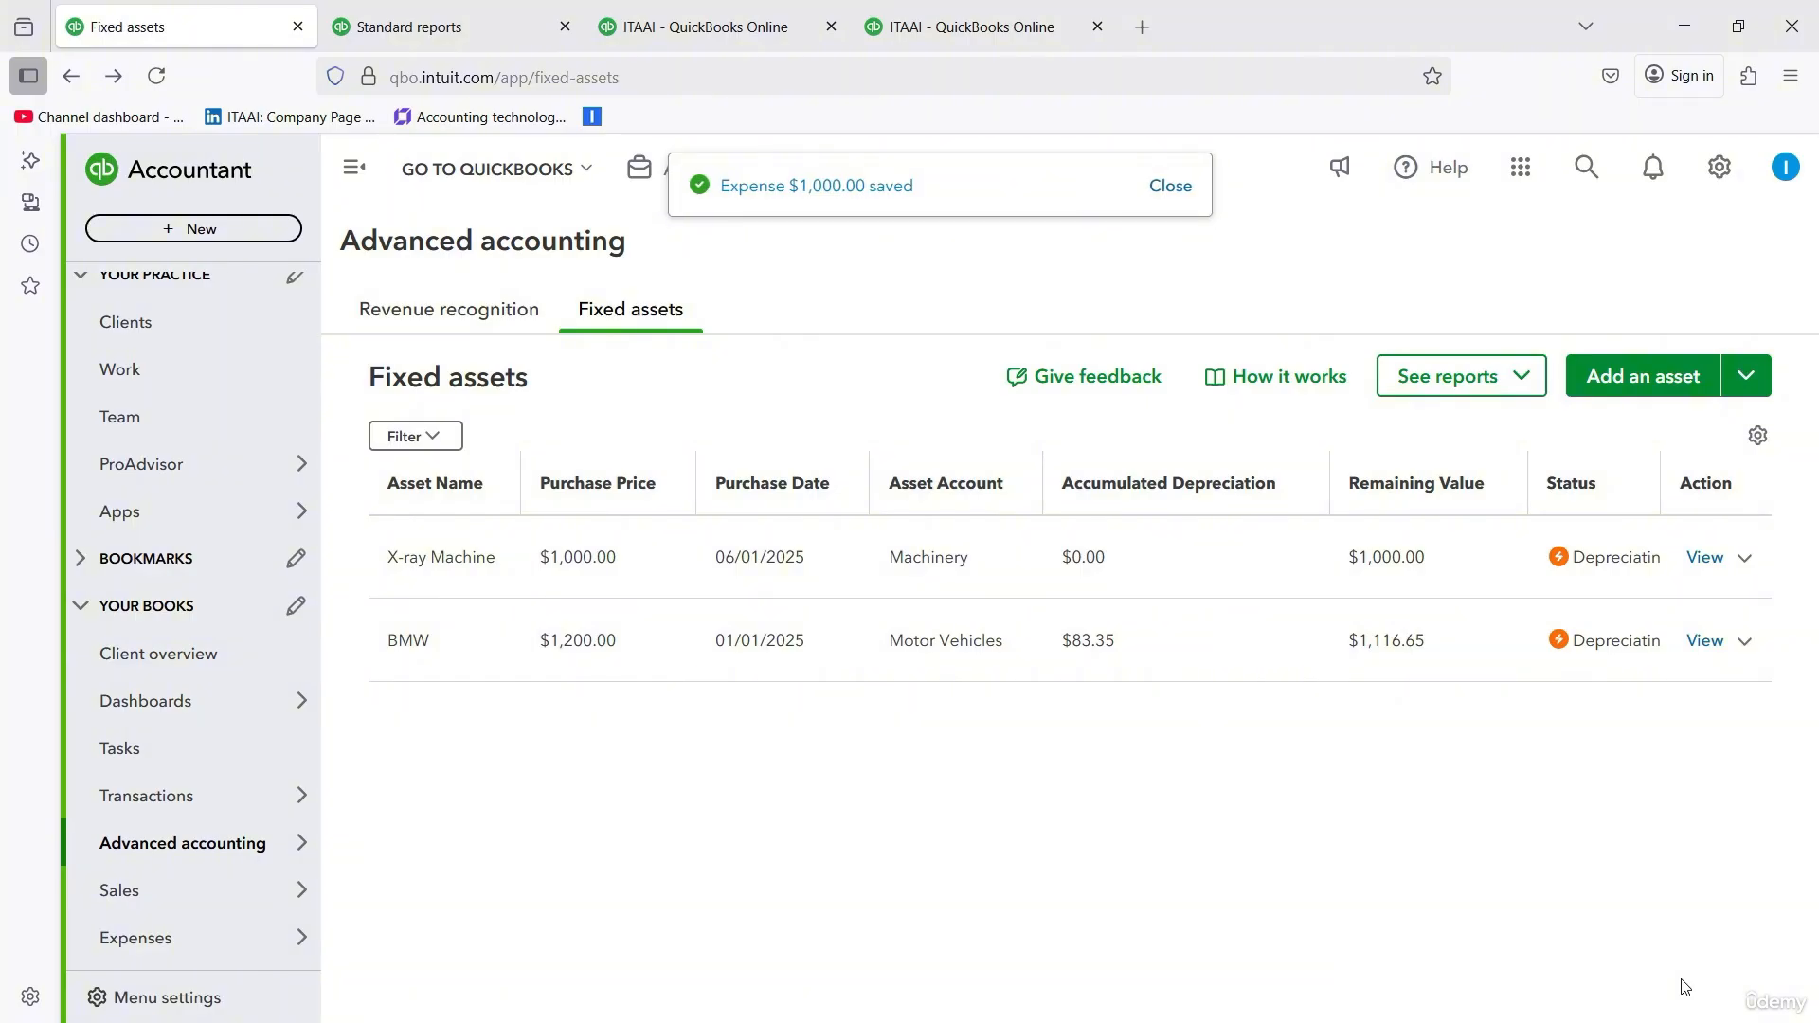
# - Rerun the Balance Sheet report as of 06/30/2025 and examine the bank and Fixed Assets sections for the machinery purchase
pyautogui.click(706, 26)
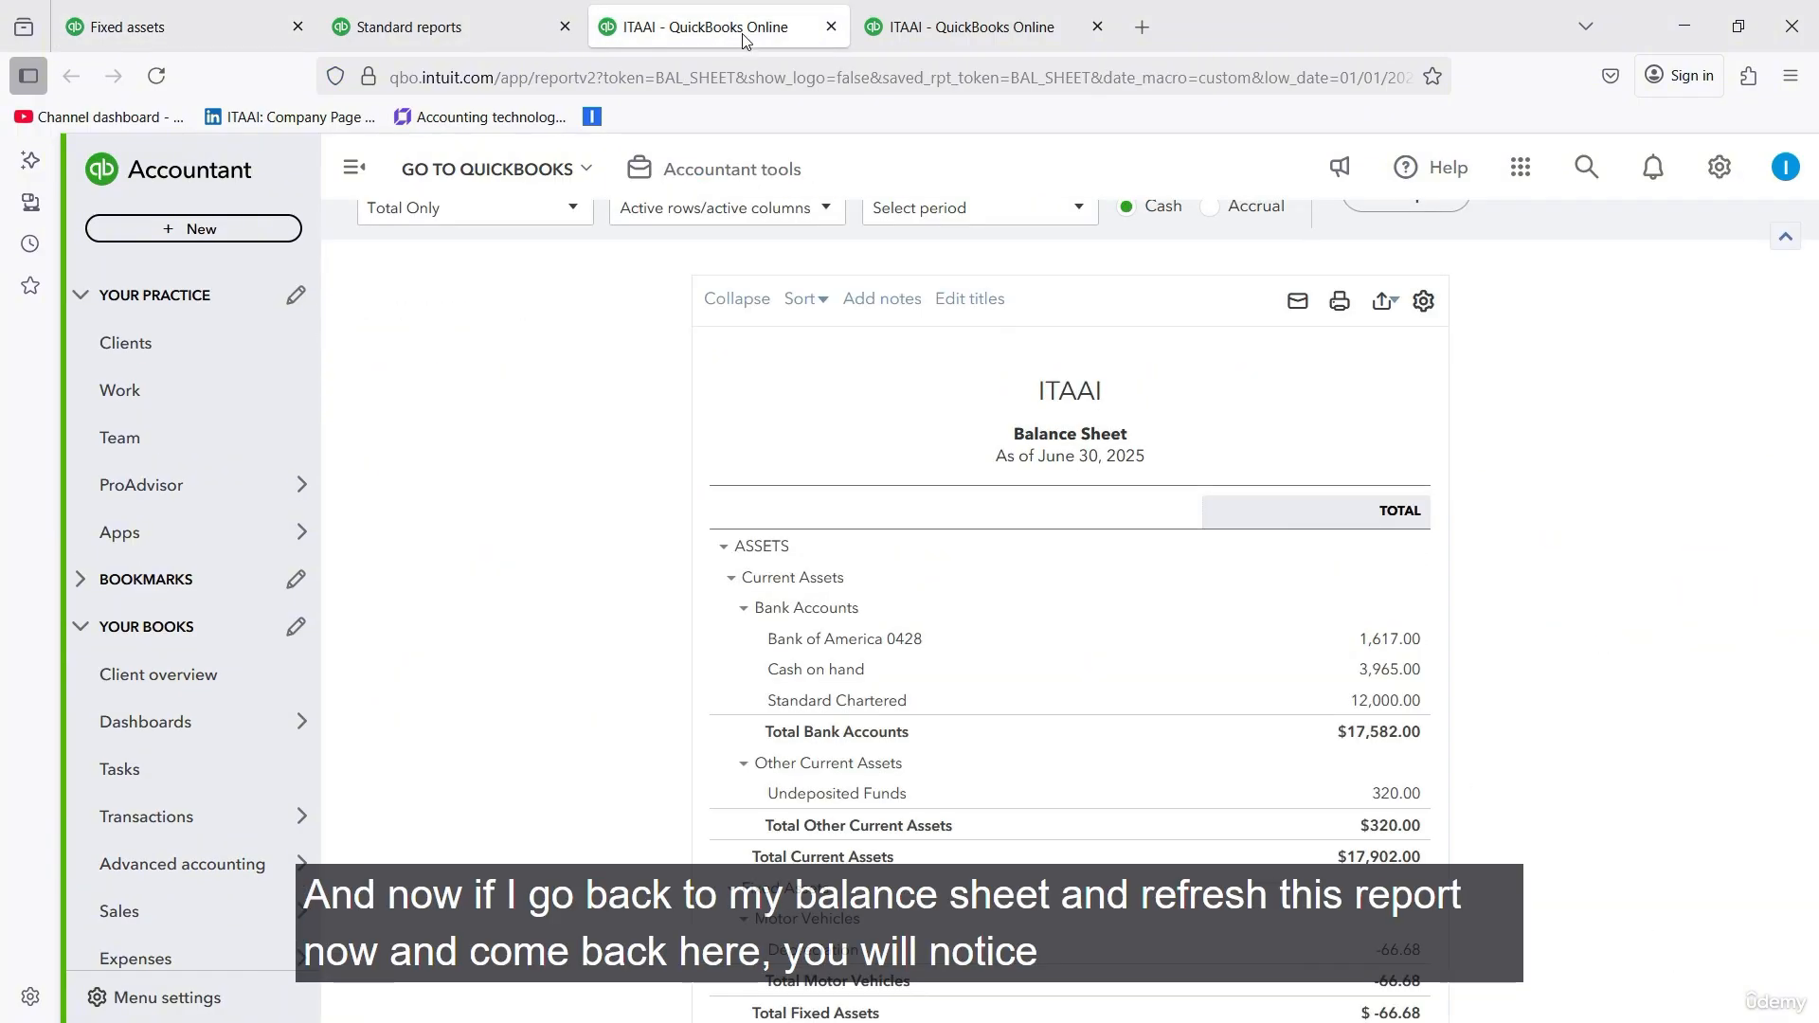
pyautogui.scroll(2, 1550, 430)
pyautogui.scroll(2, 1550, 430)
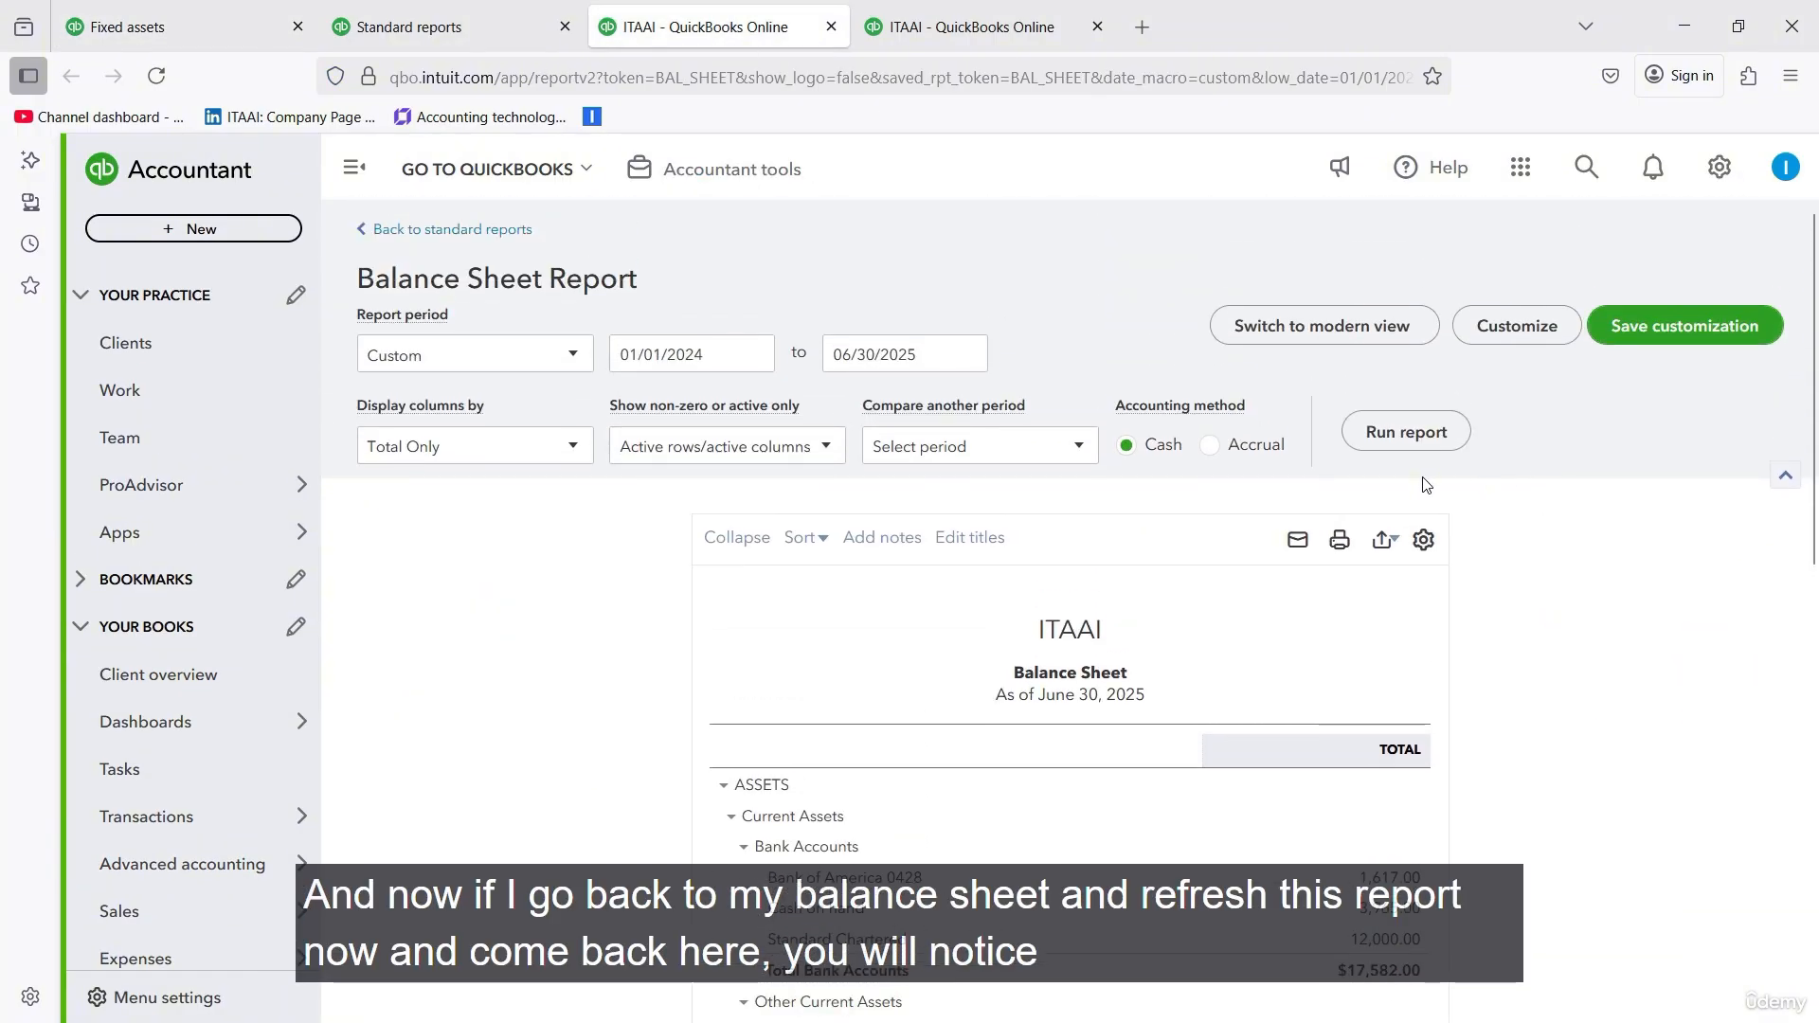
pyautogui.click(1403, 432)
pyautogui.scroll(-4, 1485, 588)
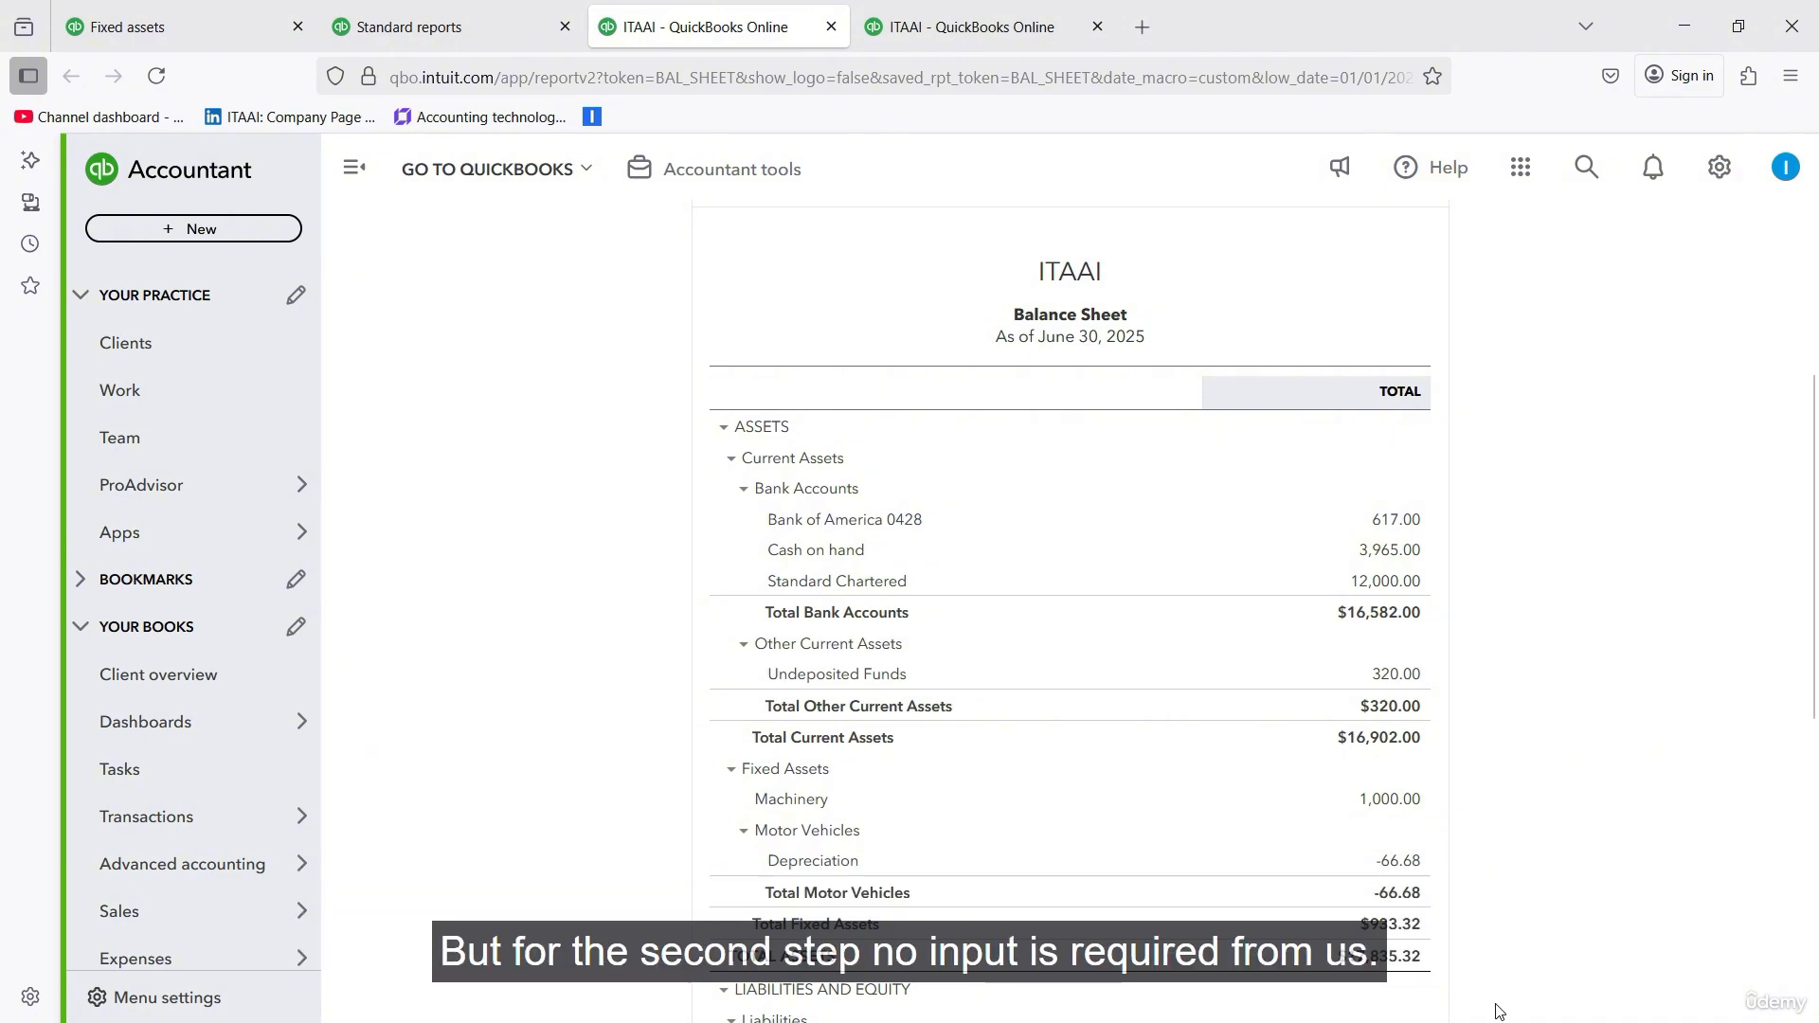
# - Return to the fixed assets list and start a new asset named "Ultrasonic machine"
pyautogui.click(180, 36)
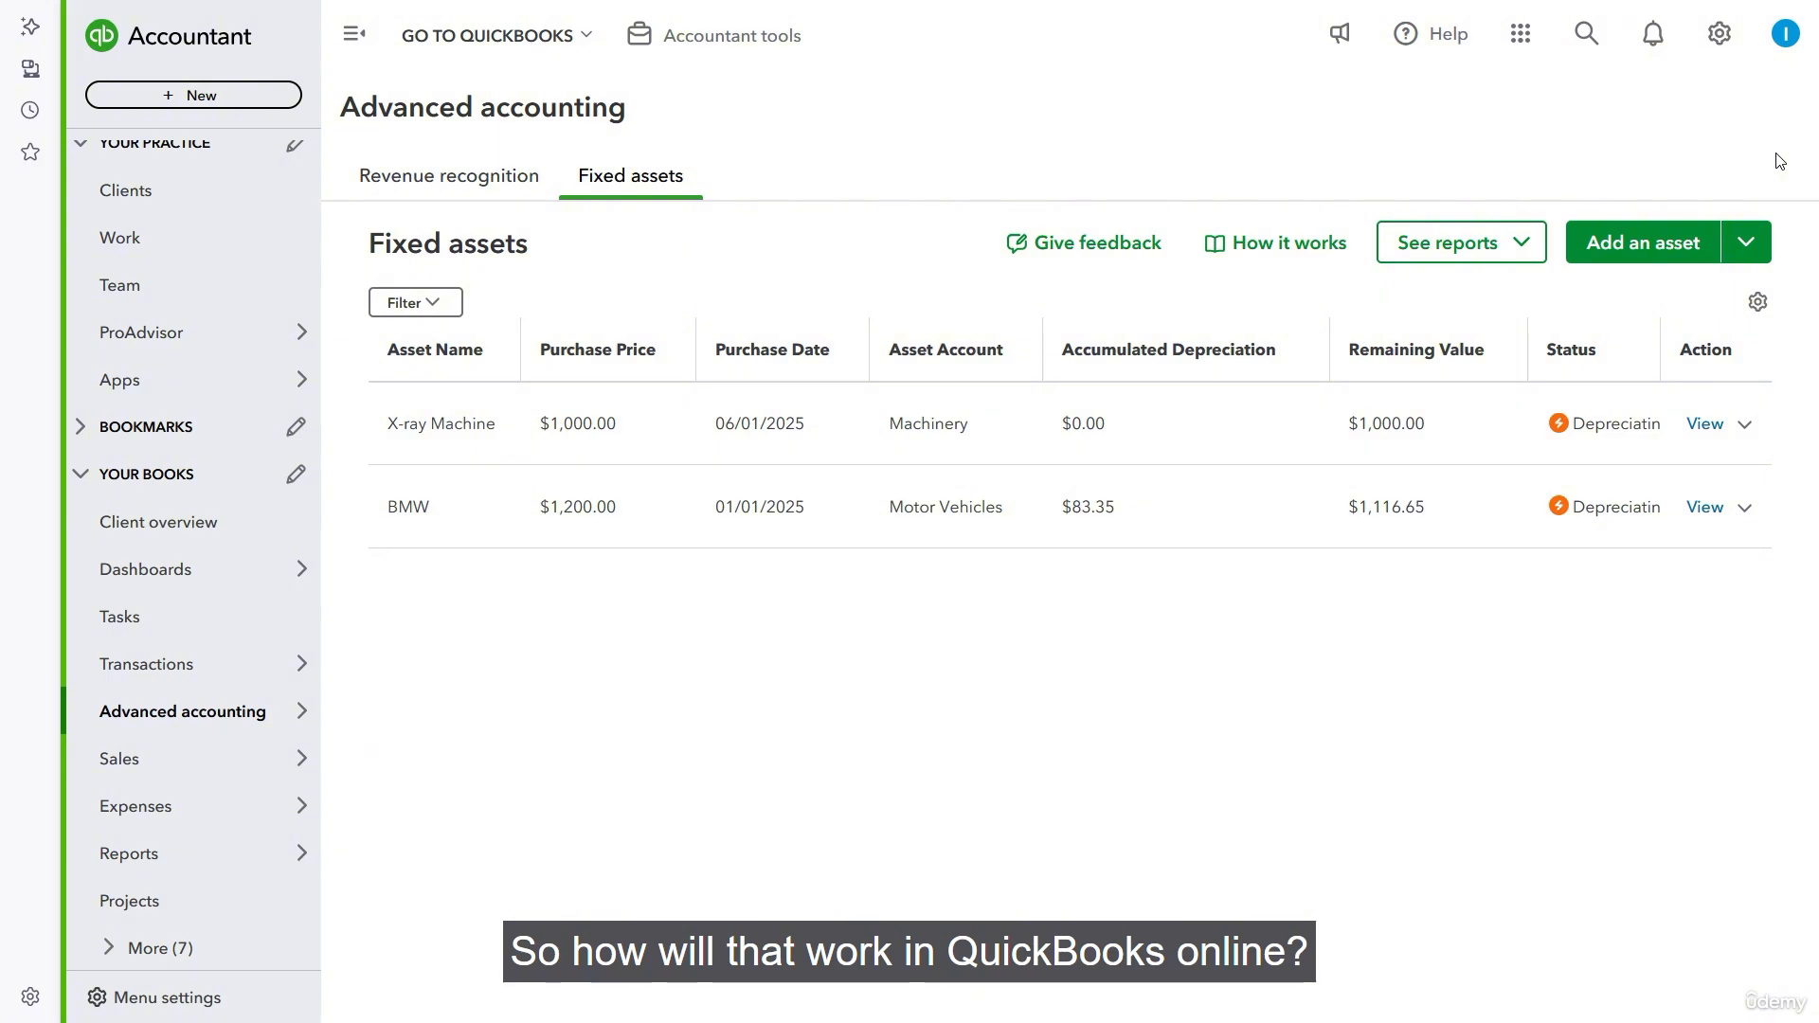
pyautogui.click(1618, 243)
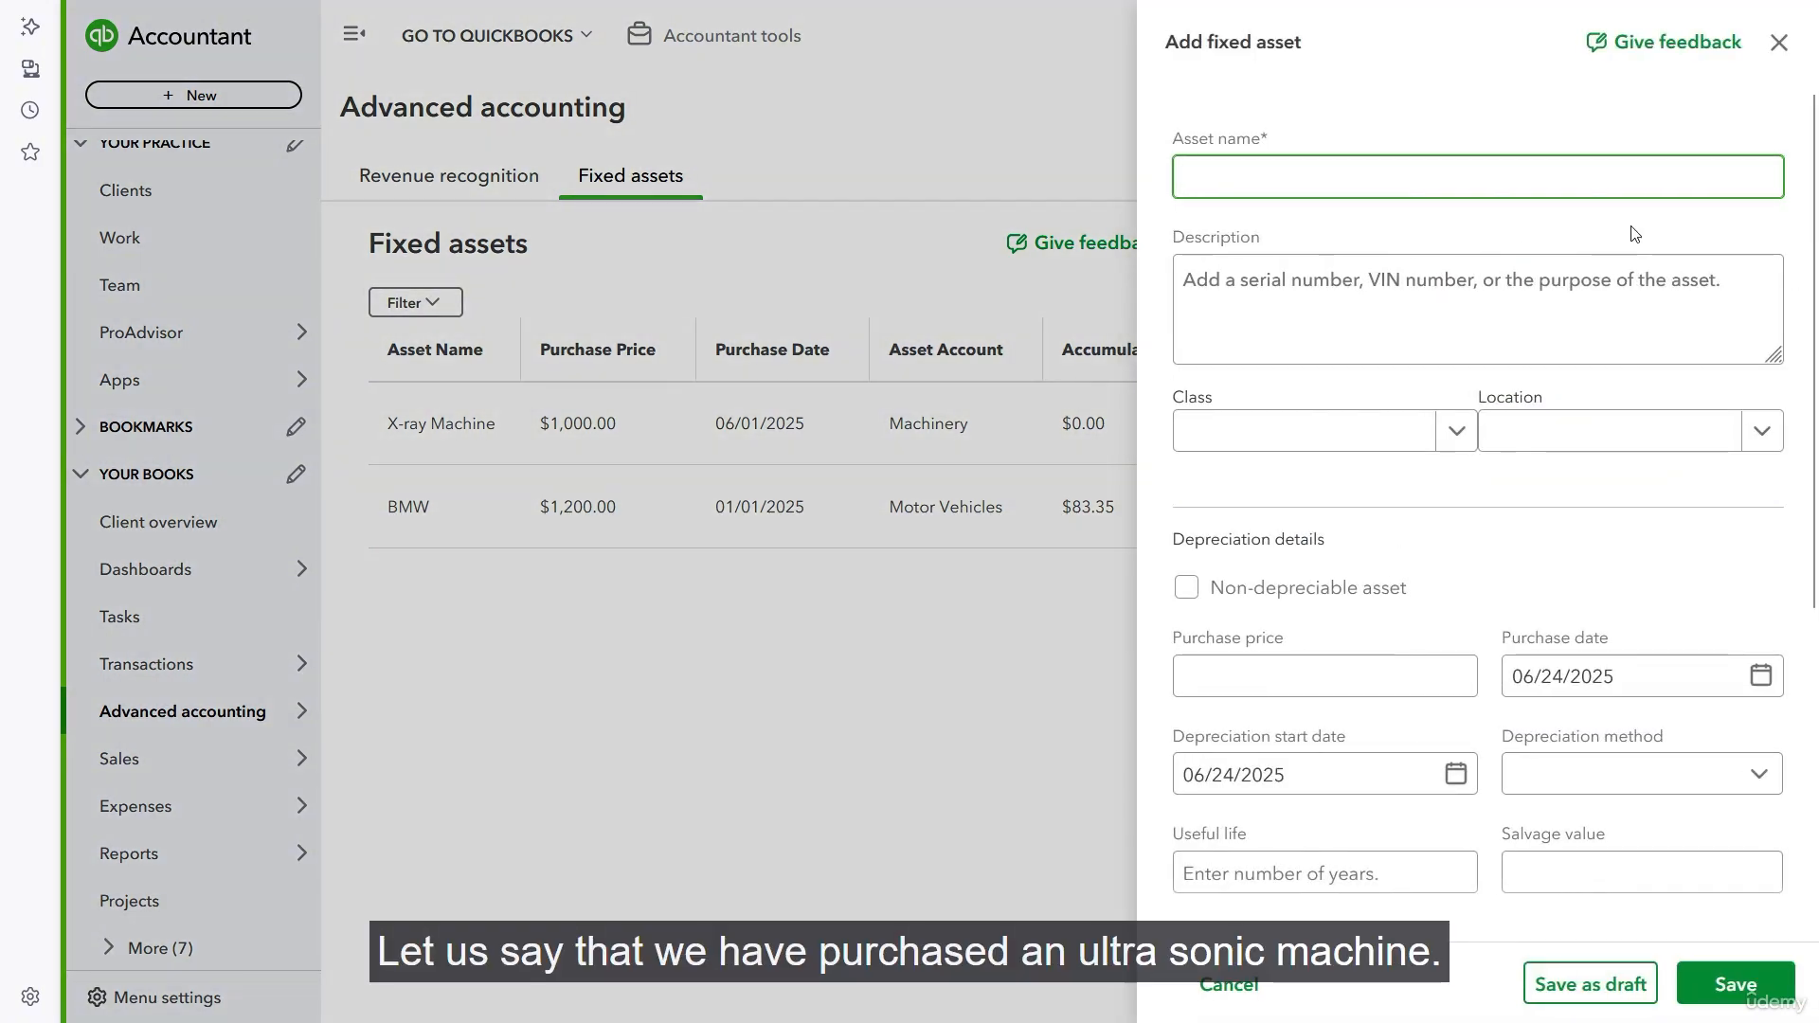
pyautogui.write('Ultr')
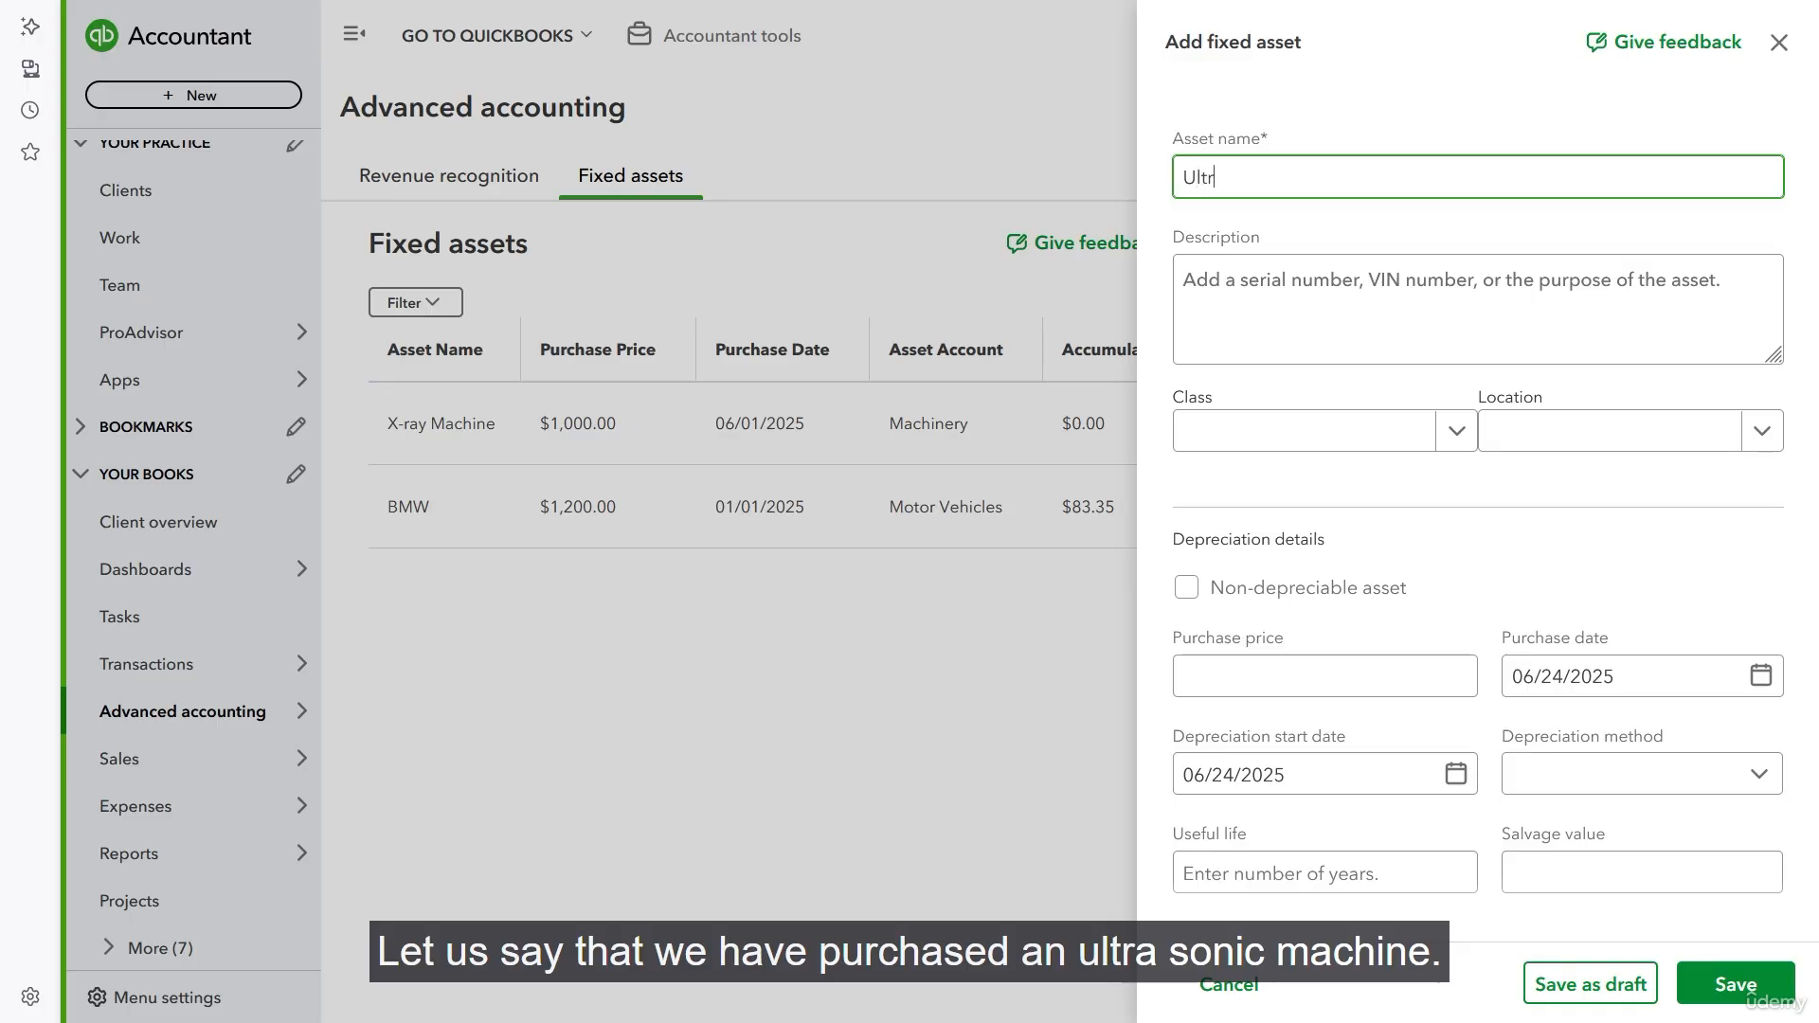
pyautogui.write('asonic machine')
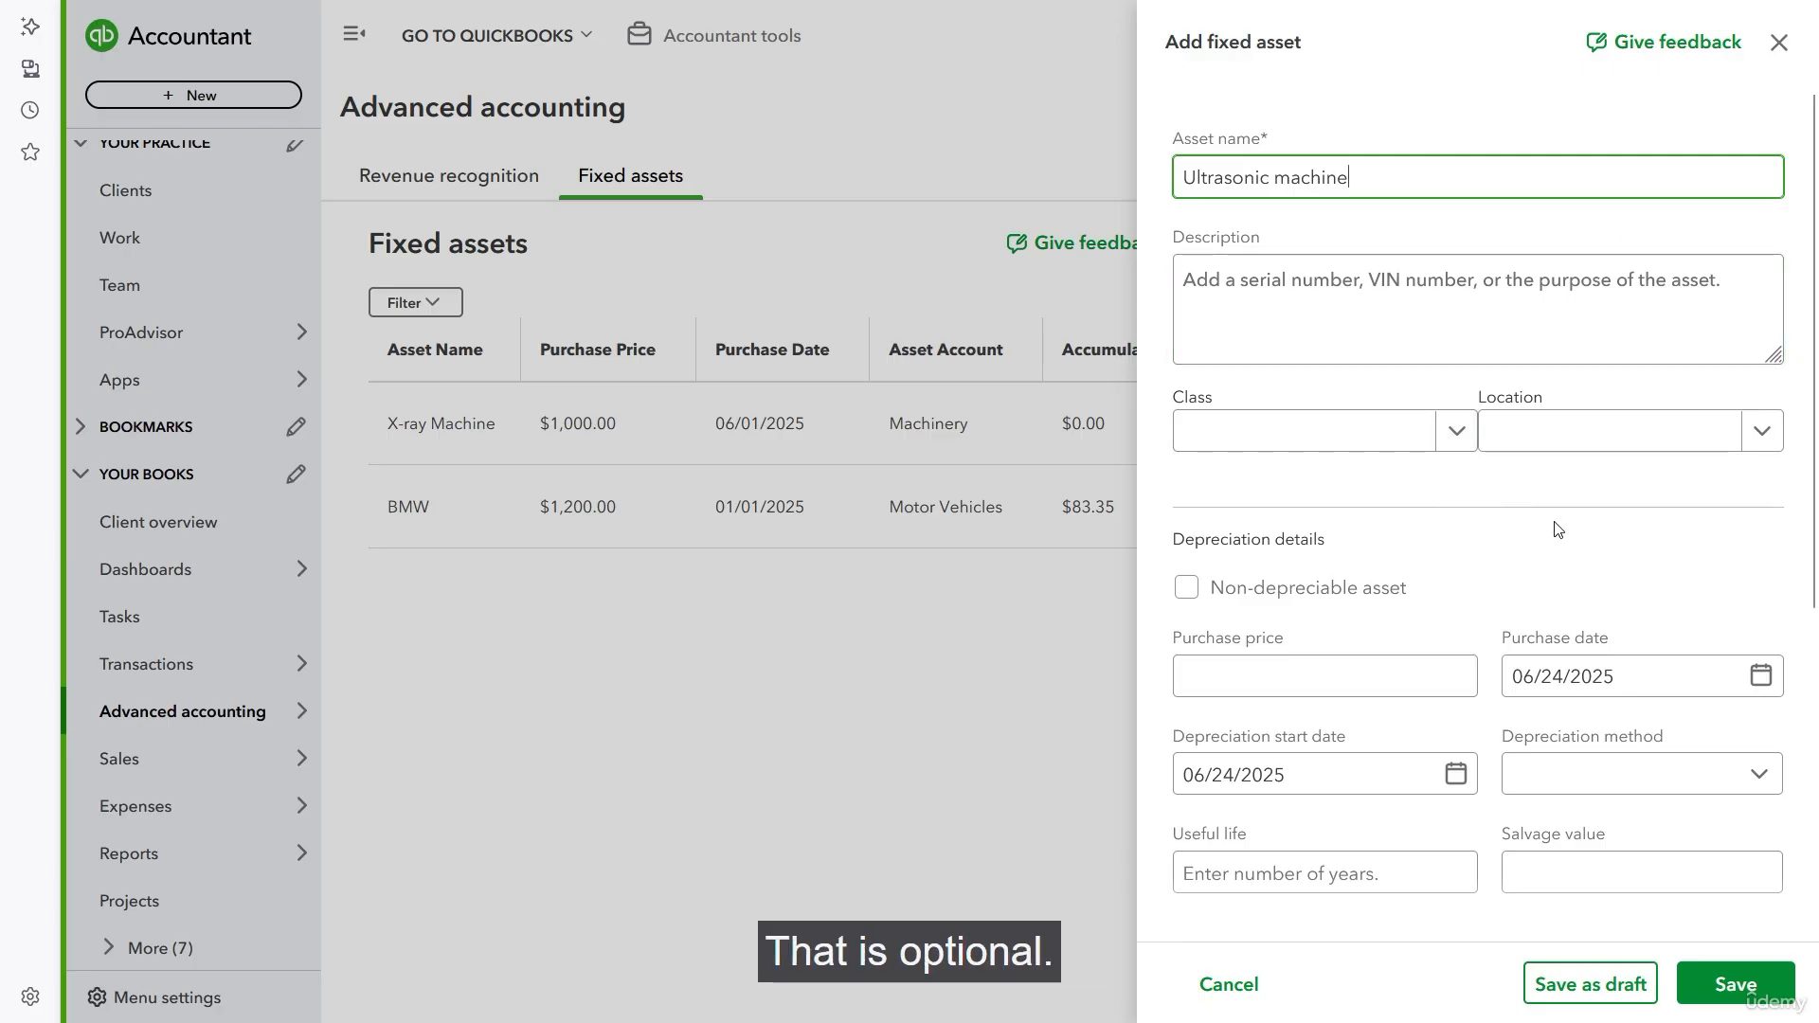
# - Set the Ultrasonic machine's purchase price to $600 and its purchase date to 01/01/2025
pyautogui.scroll(-3, 1558, 529)
pyautogui.click(1346, 438)
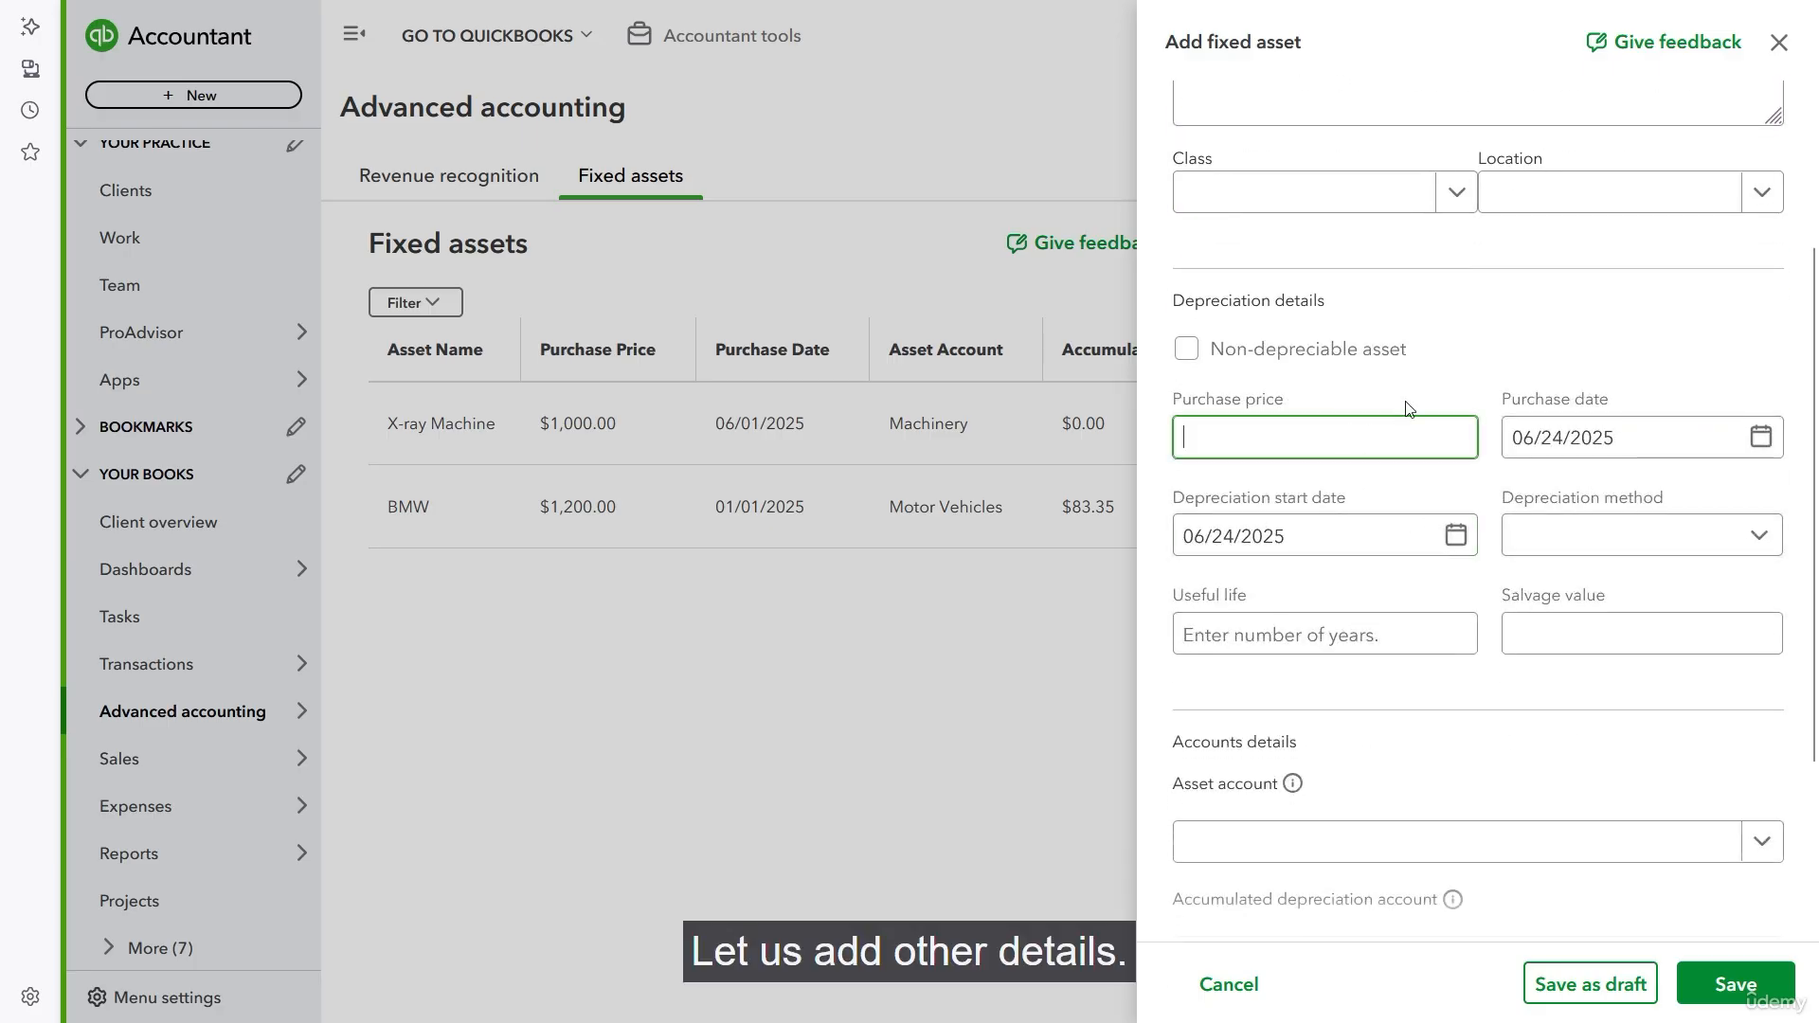
pyautogui.write('600')
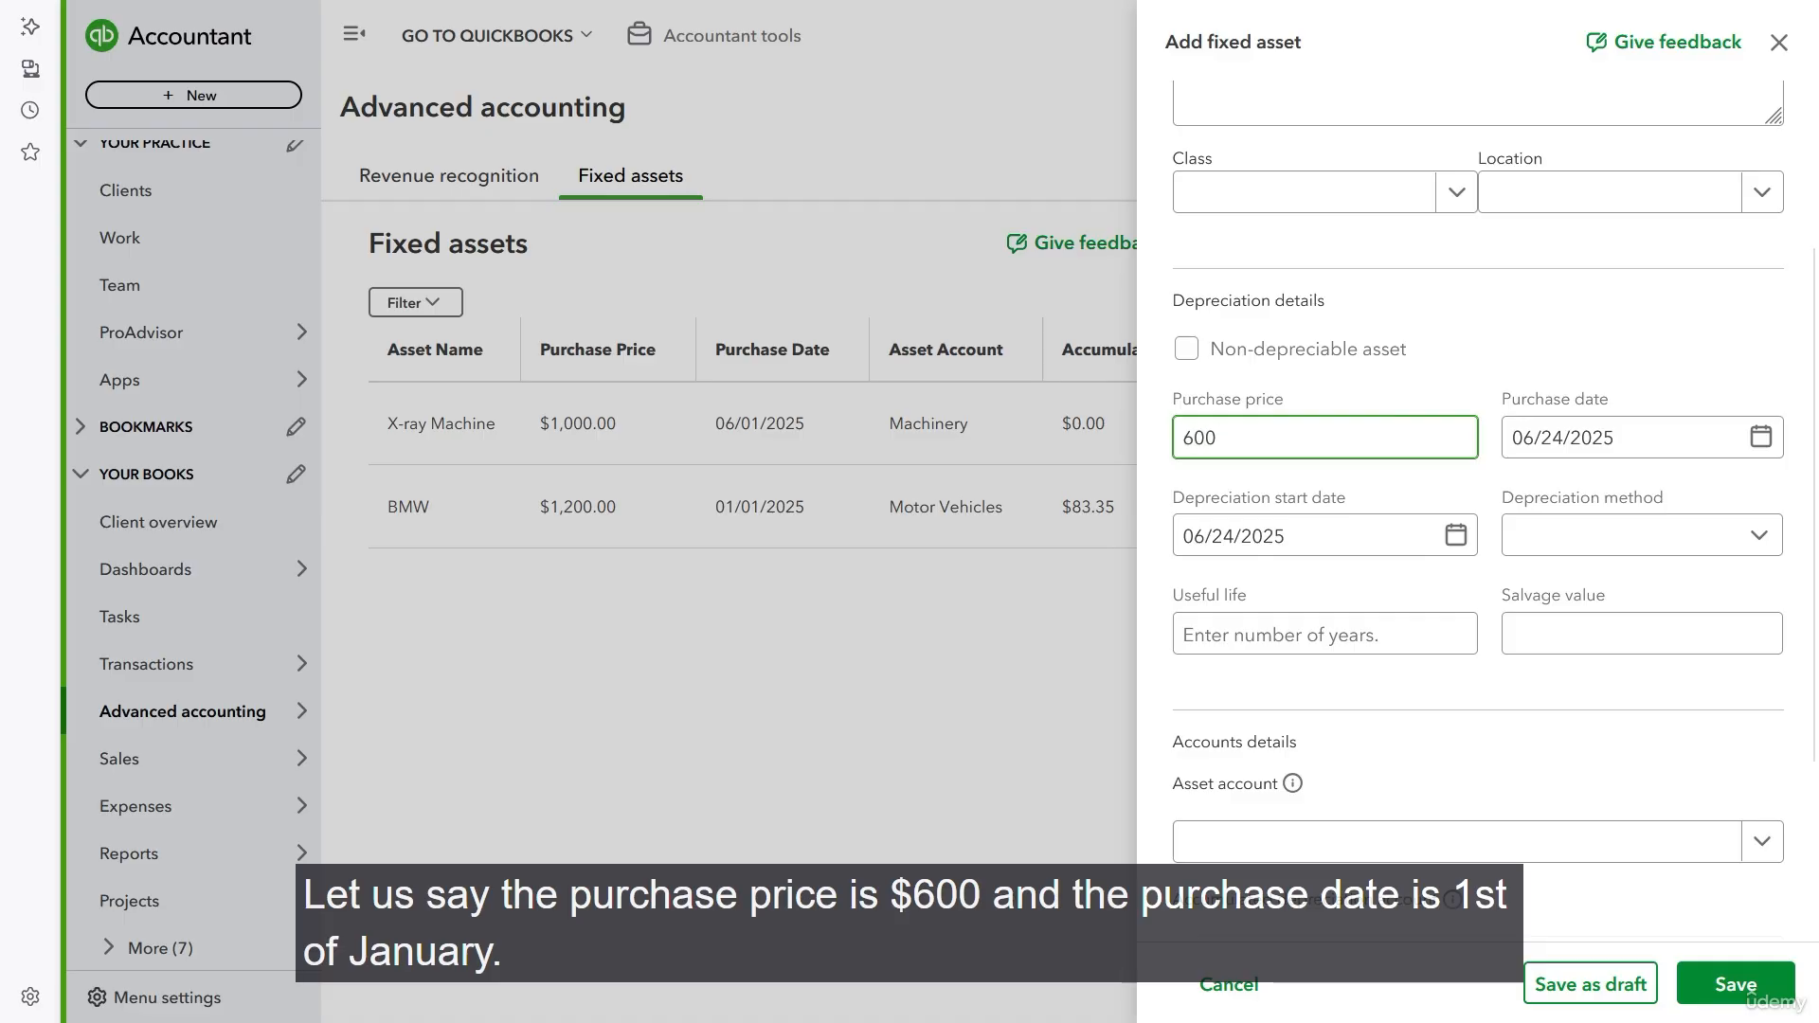
pyautogui.press('Tab')
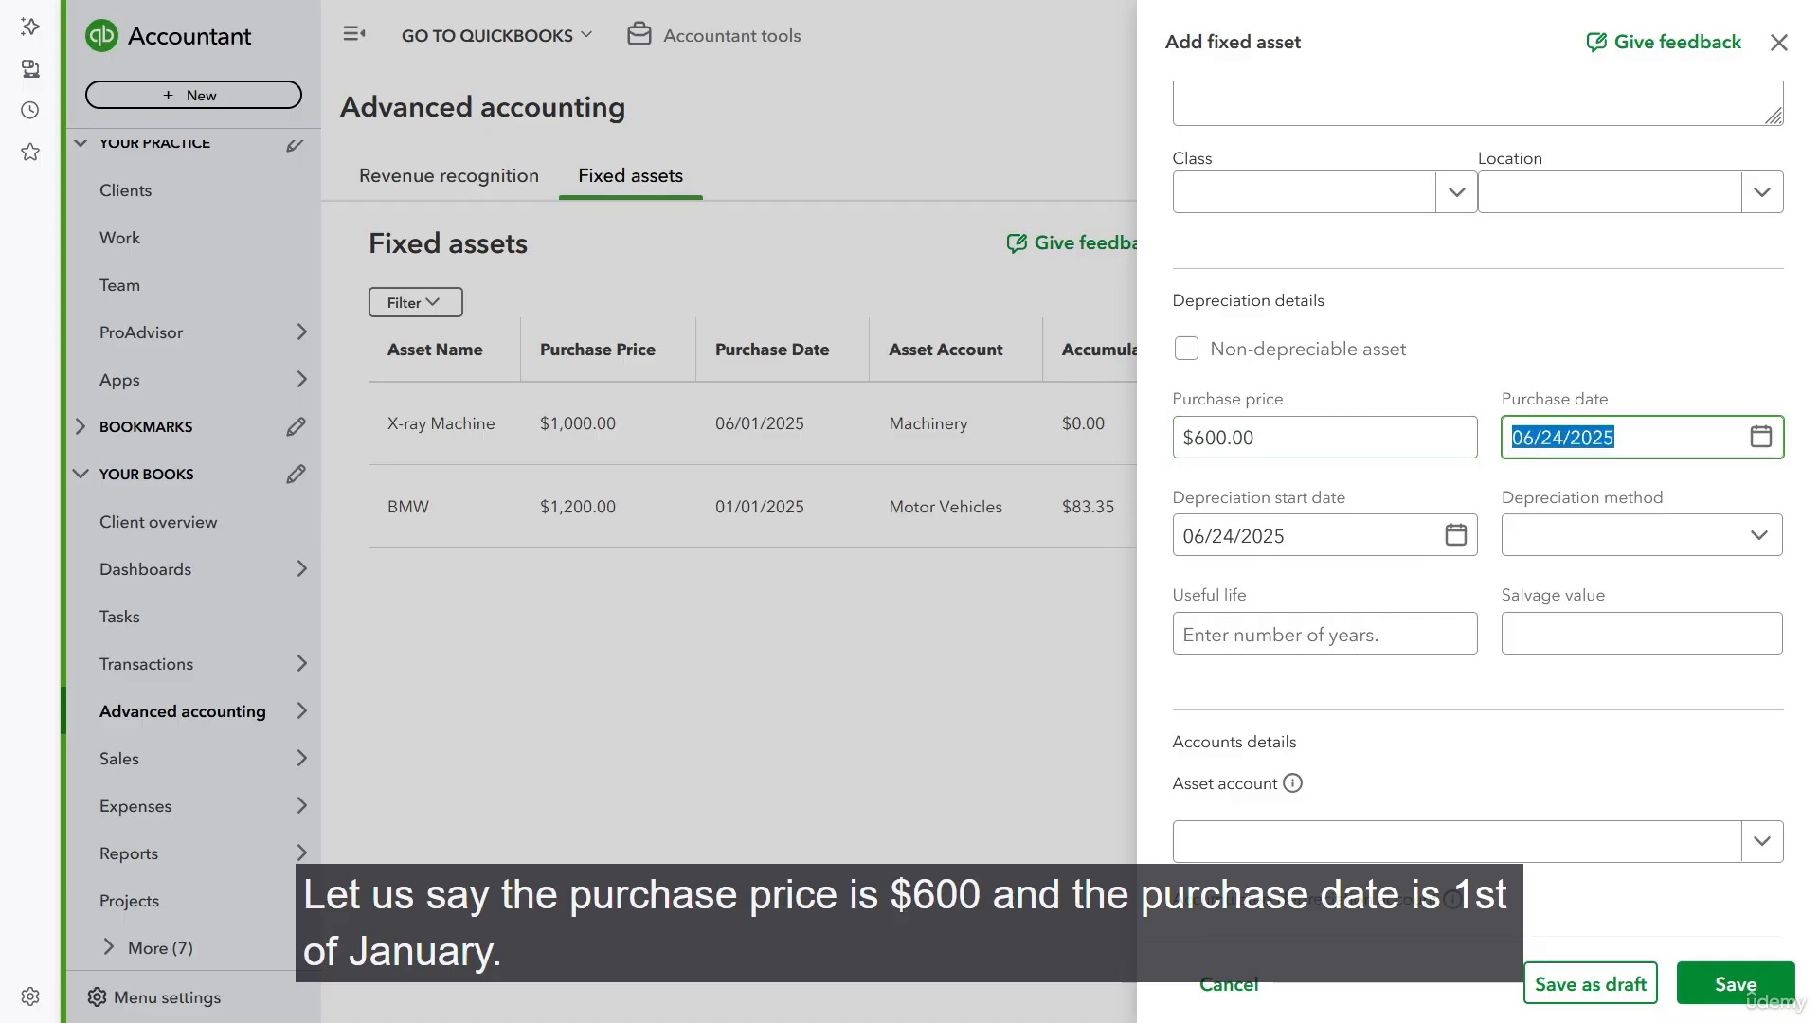
pyautogui.click(1760, 437)
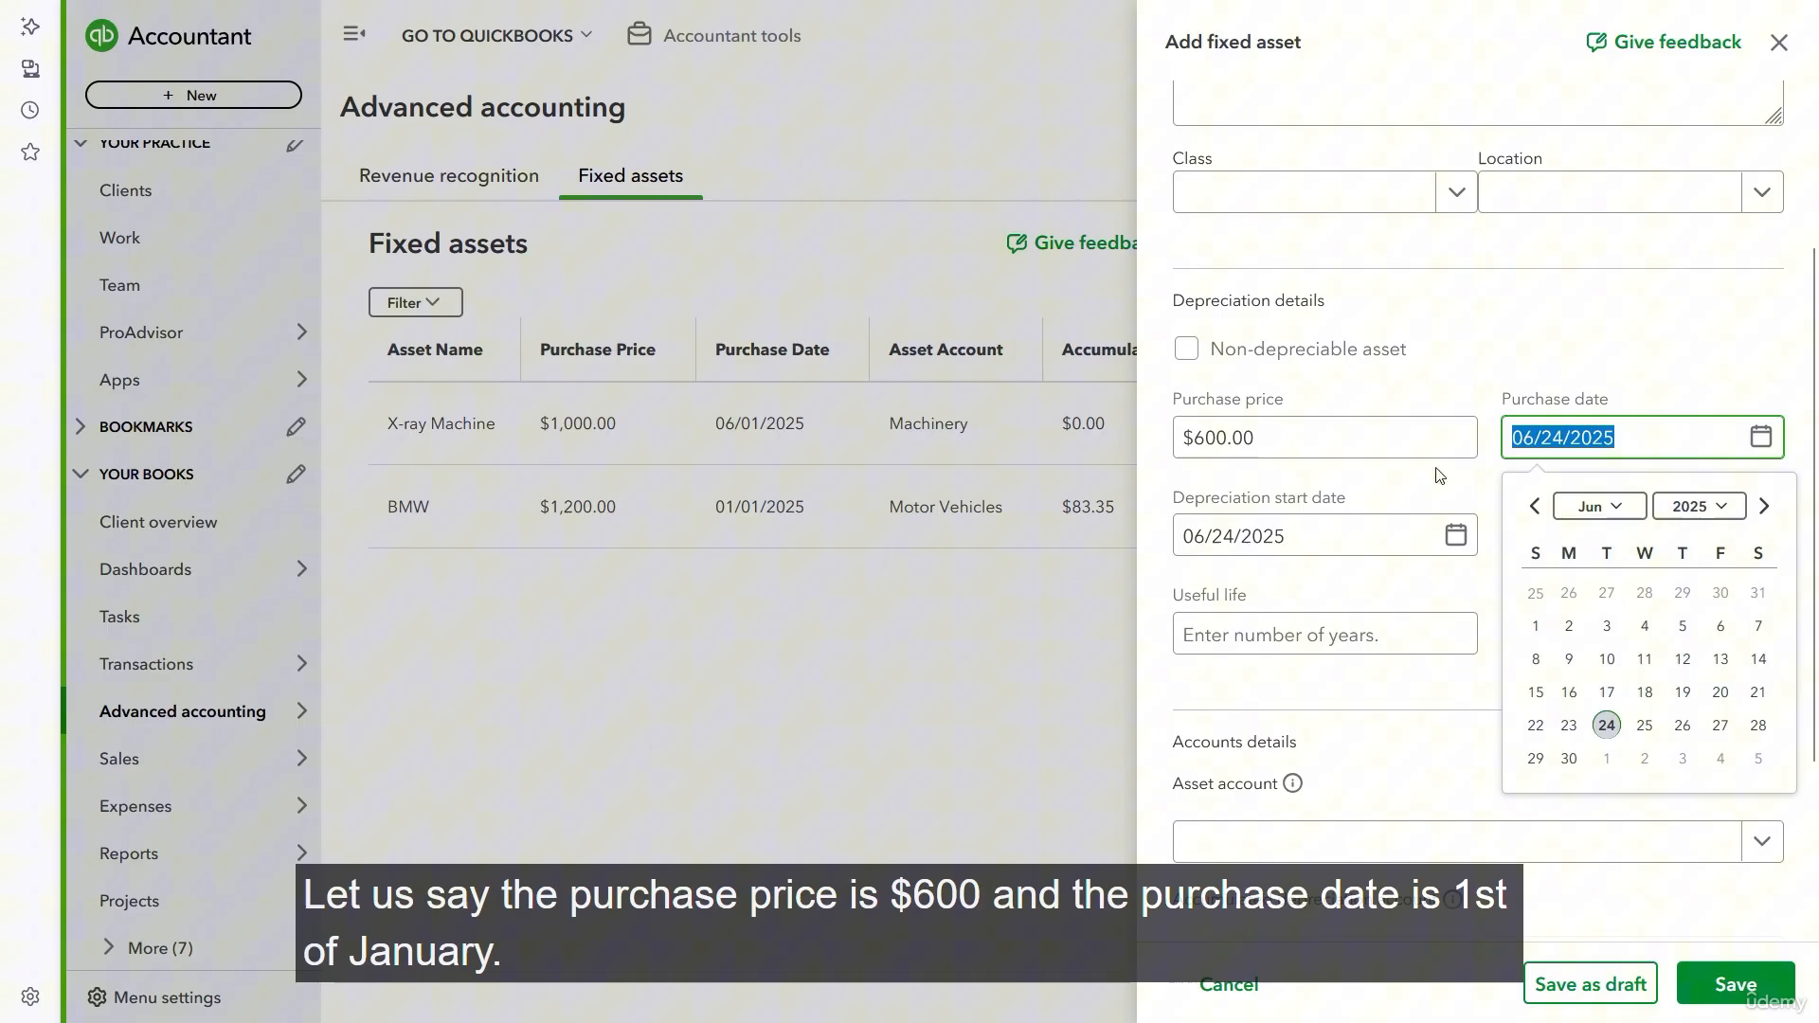
pyautogui.click(1535, 506)
pyautogui.click(1535, 505)
pyautogui.click(1534, 506)
pyautogui.click(1535, 506)
pyautogui.click(1535, 506)
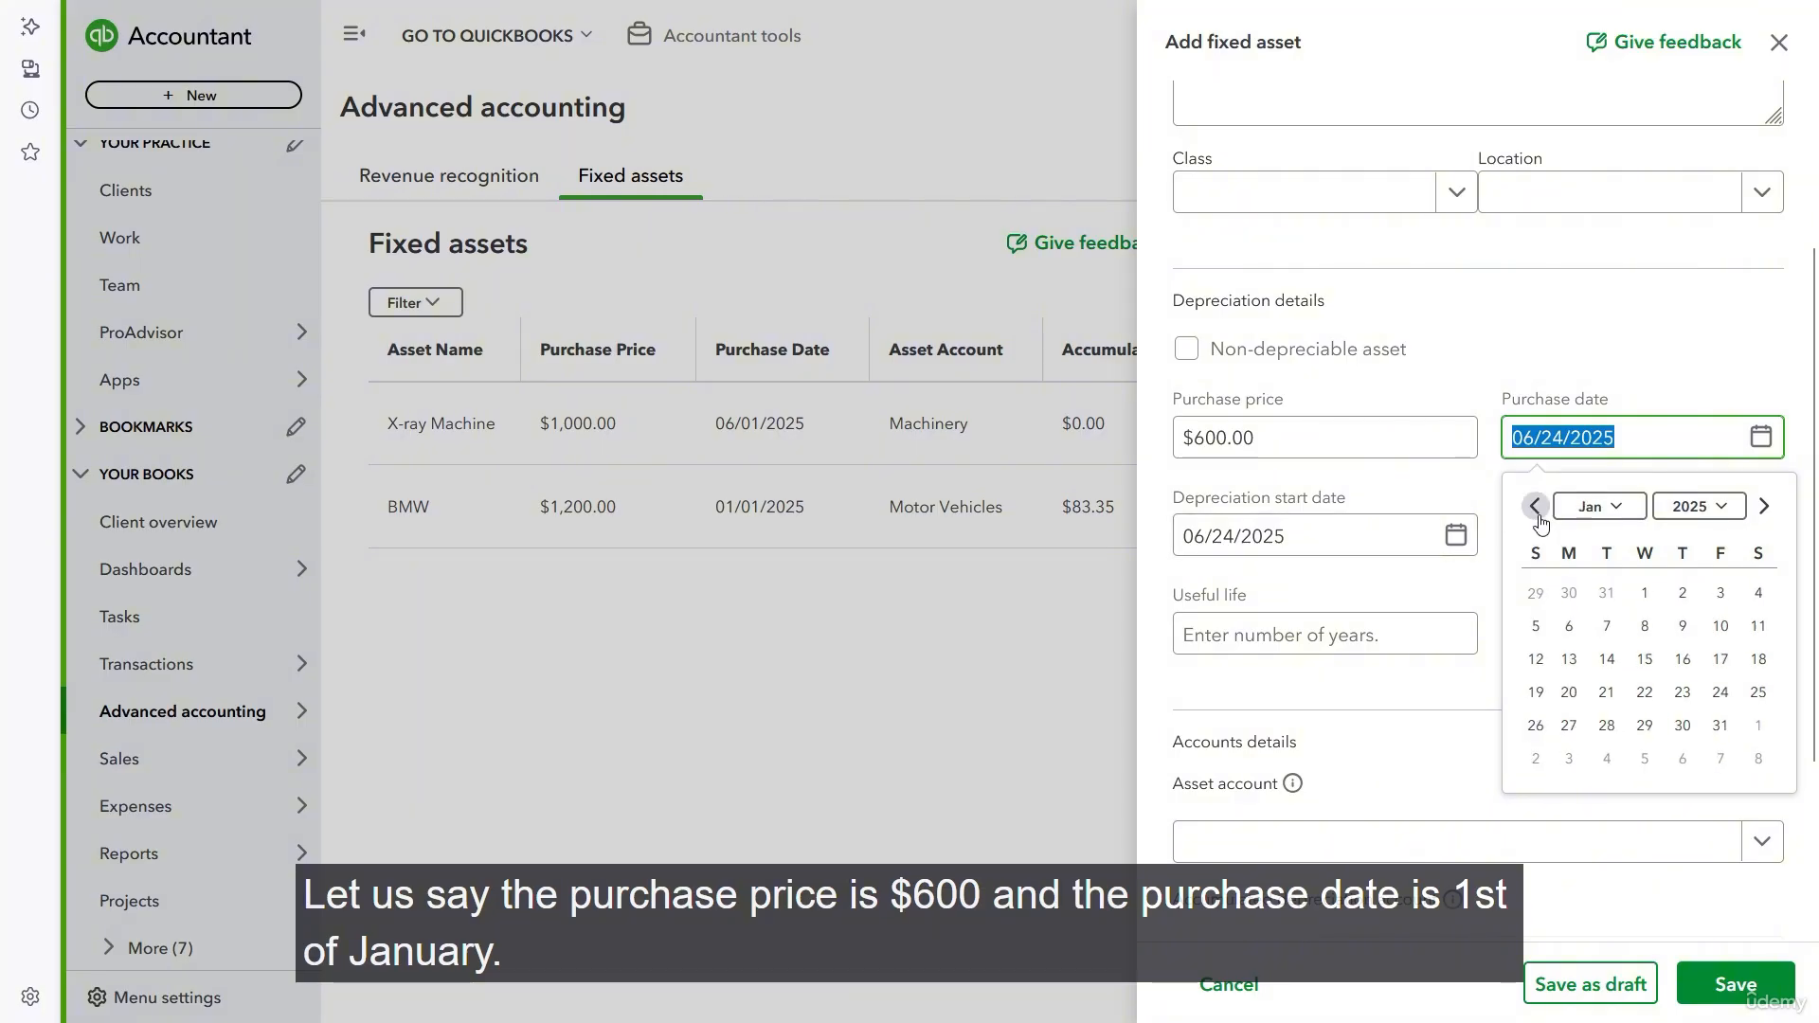
pyautogui.click(1644, 592)
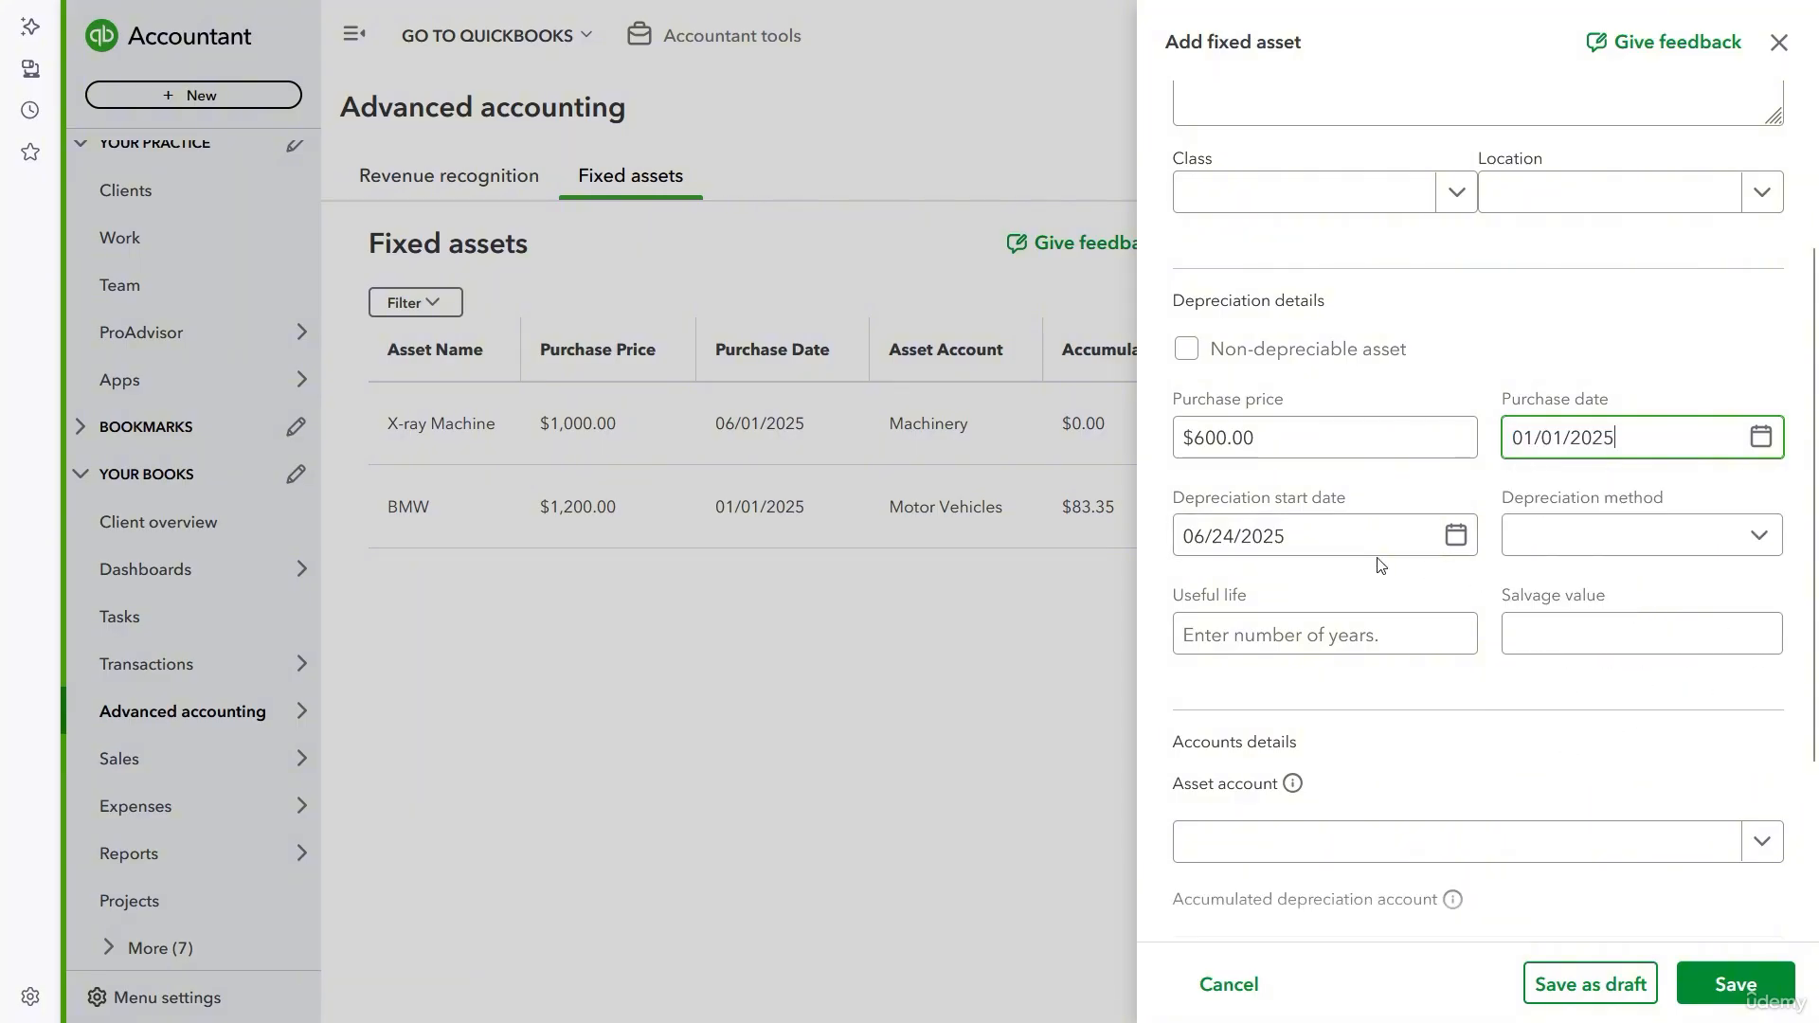
# - Set the Ultrasonic machine's depreciation start date to 01/01/2025
pyautogui.click(1459, 540)
pyautogui.click(1205, 606)
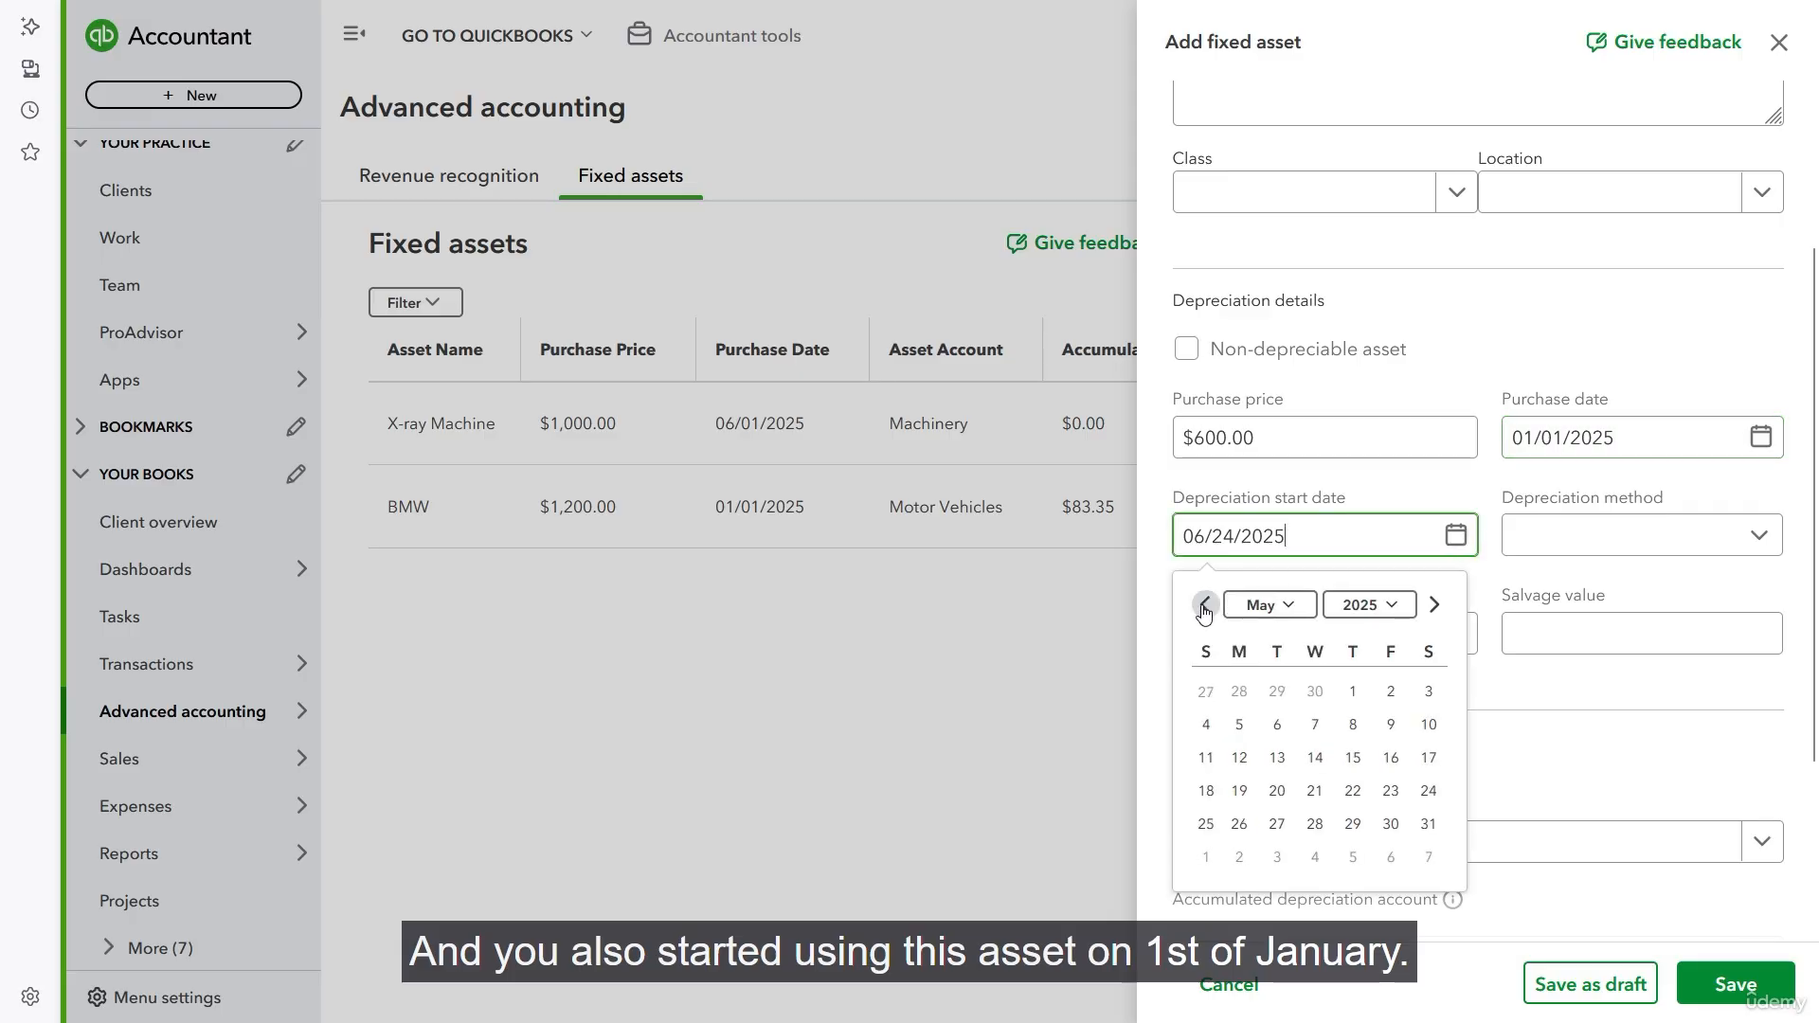
pyautogui.click(1205, 607)
pyautogui.click(1205, 606)
pyautogui.click(1205, 607)
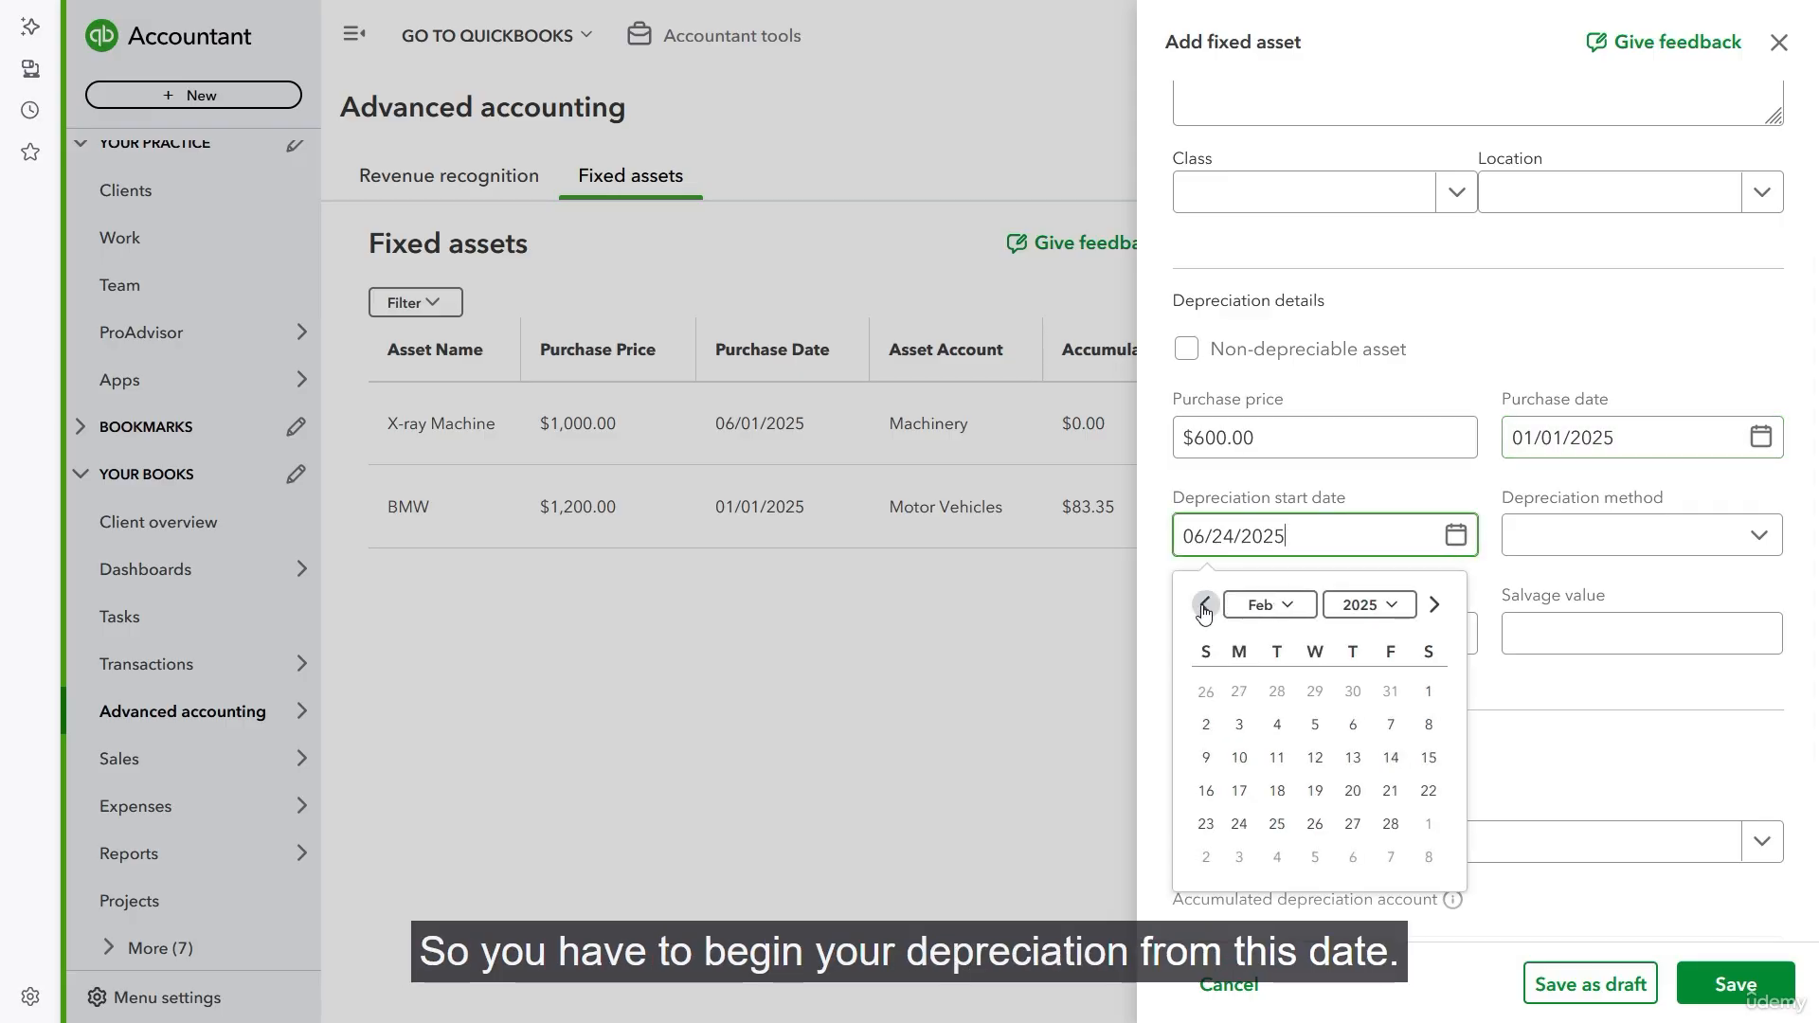
pyautogui.click(1205, 606)
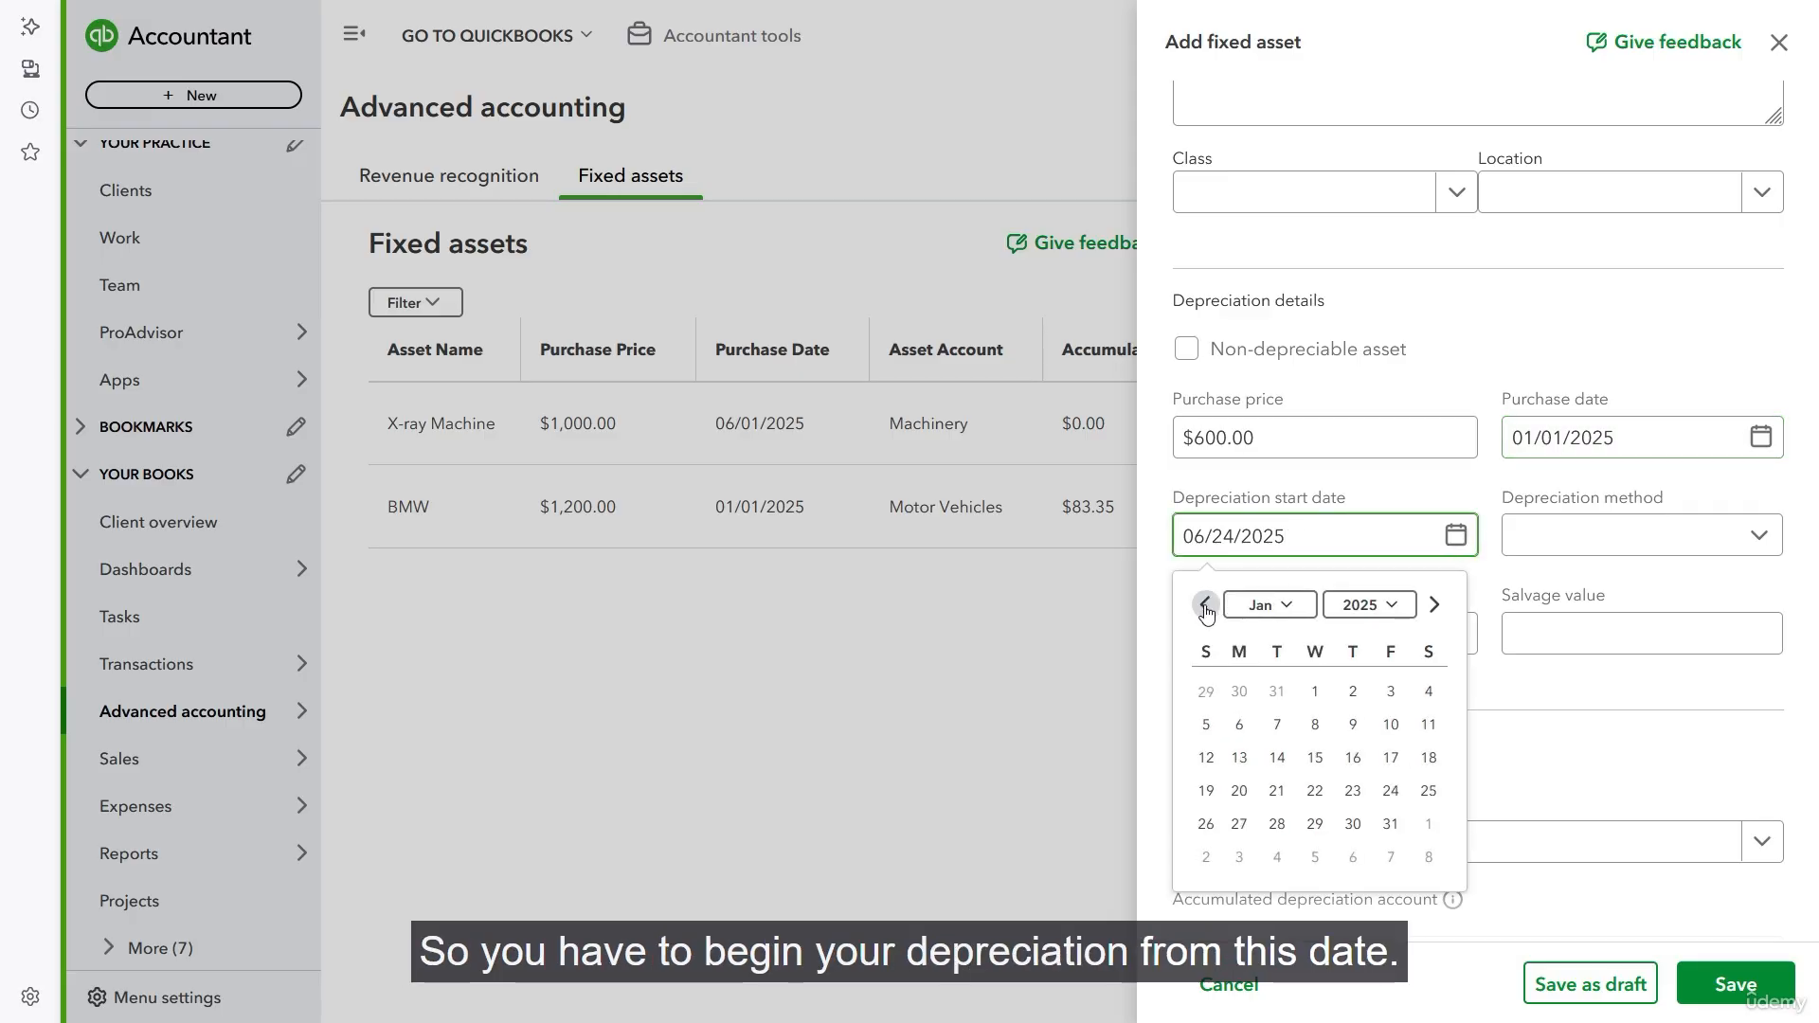
pyautogui.click(1315, 691)
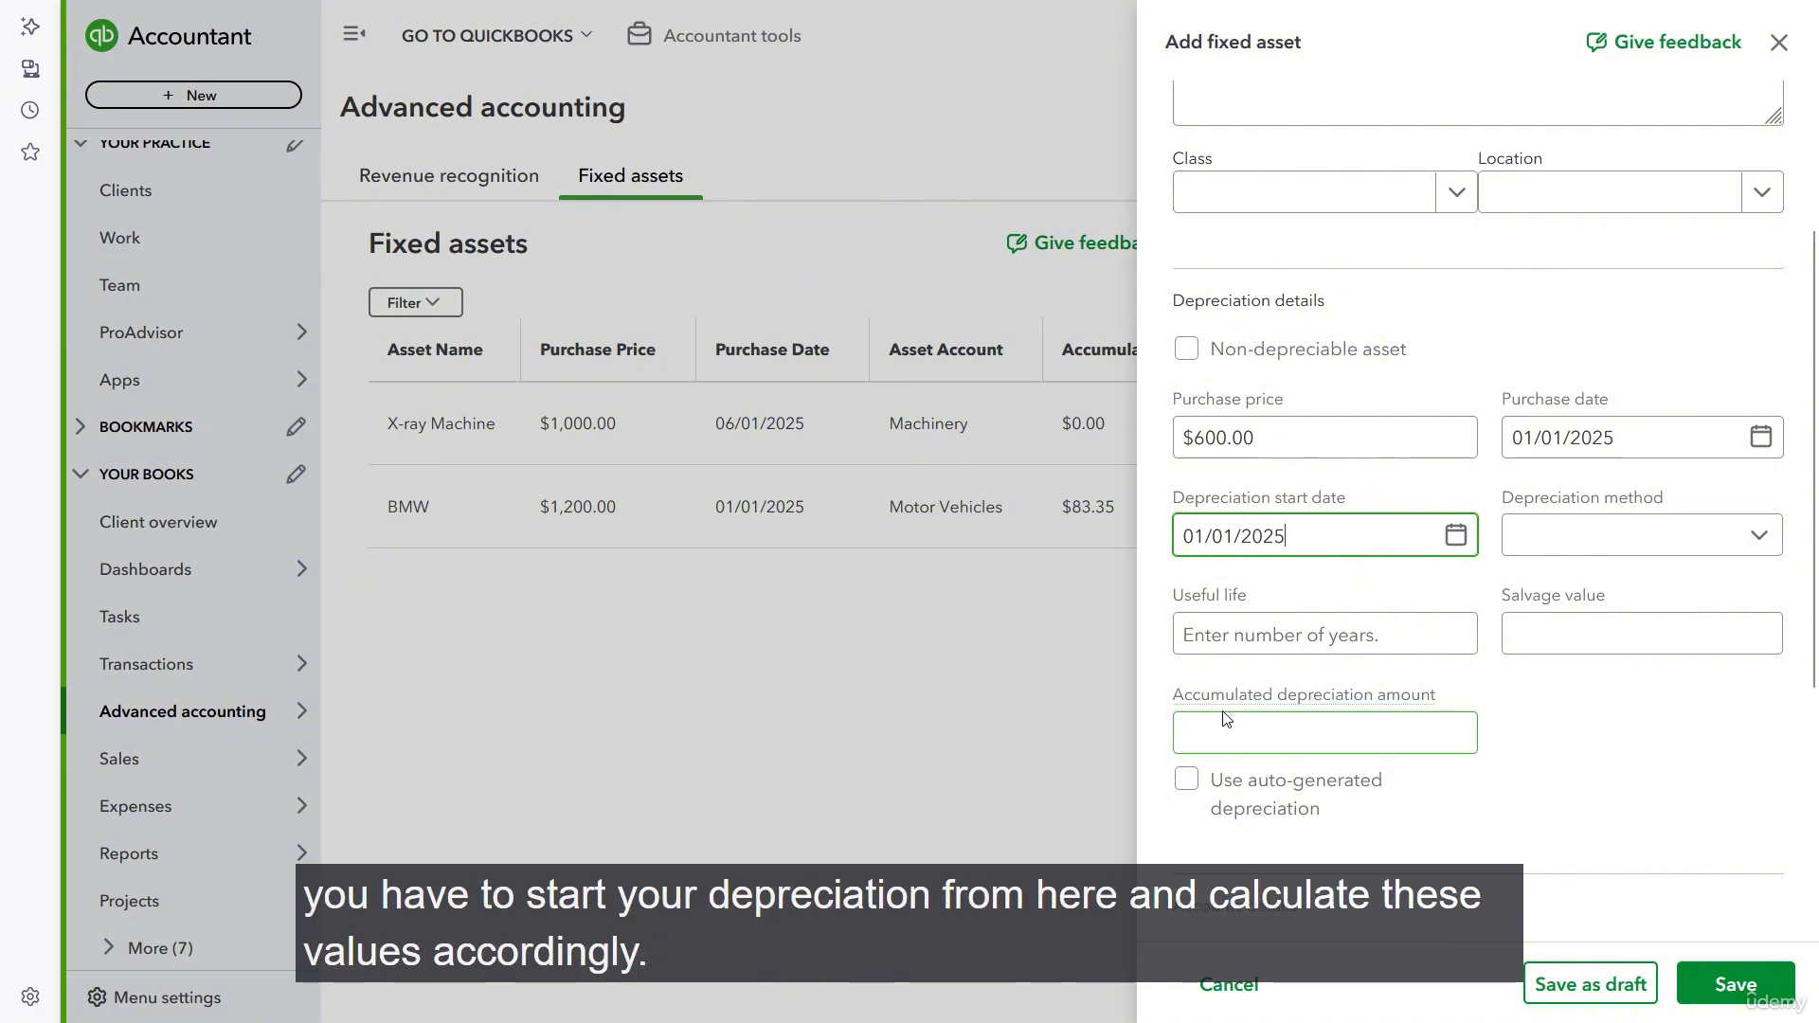
# - Choose the Straight Line depreciation method and set the asset's useful life to 3 years
pyautogui.click(1757, 536)
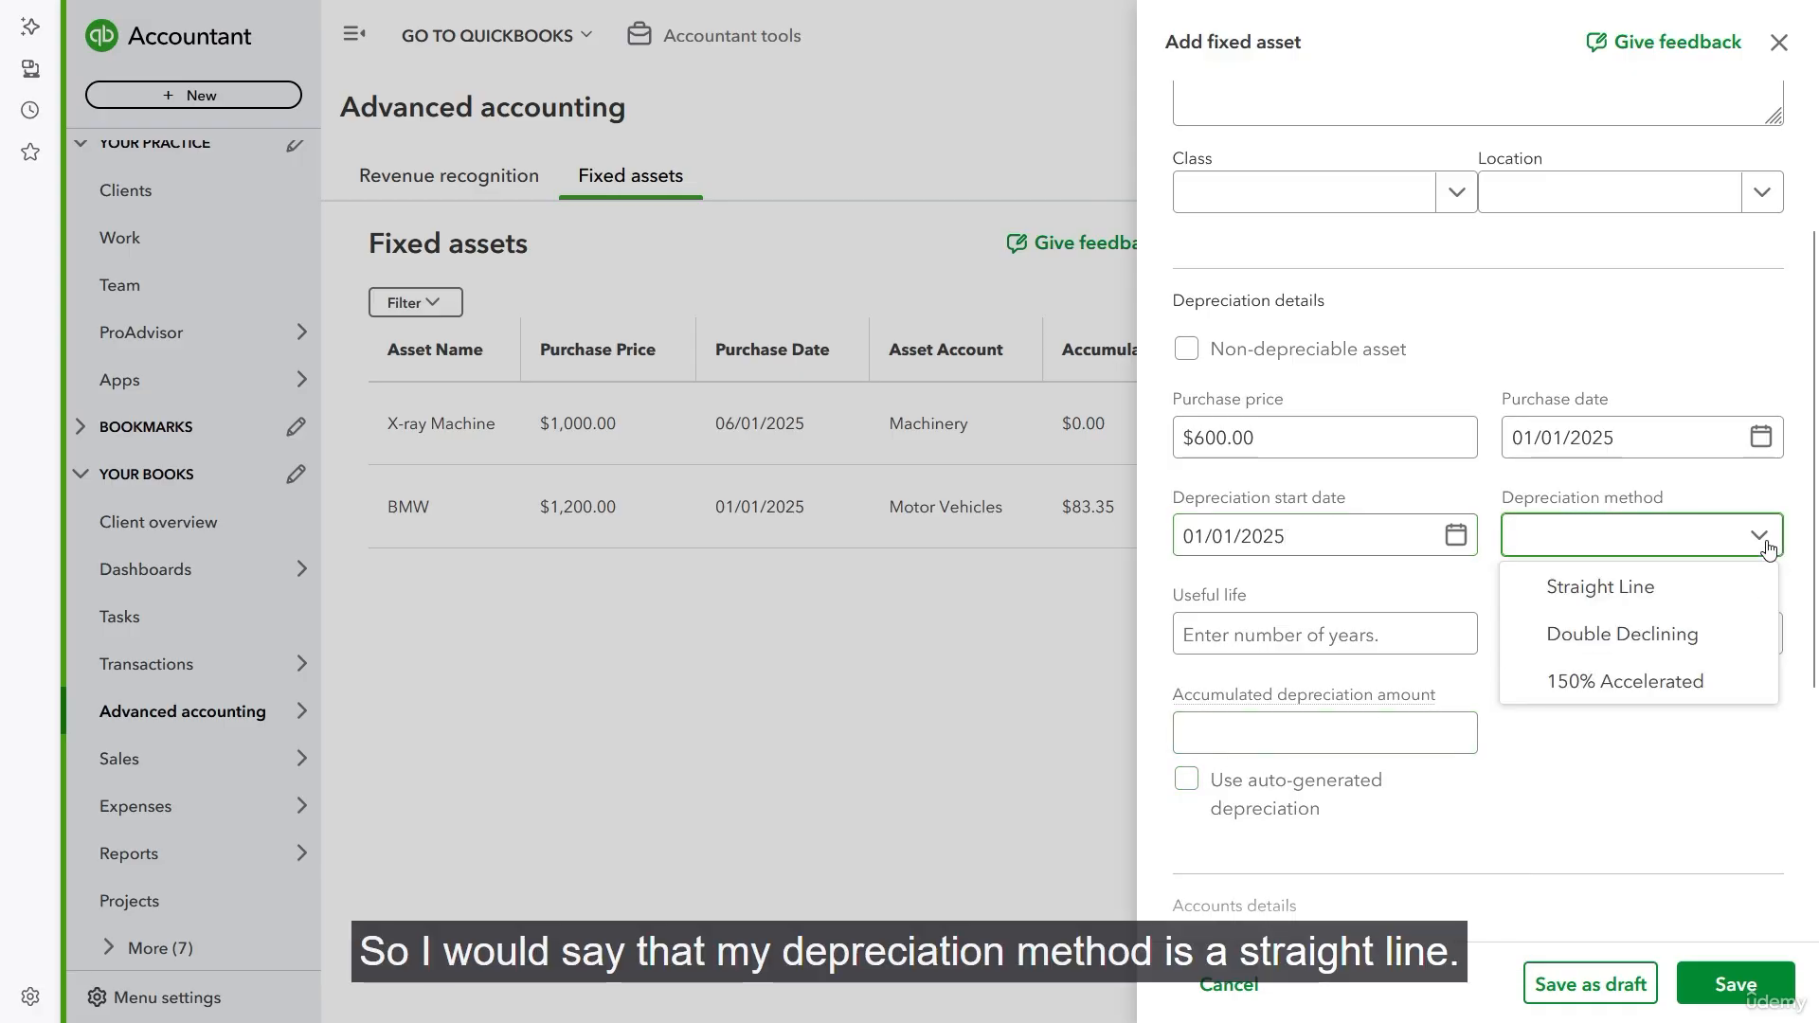
pyautogui.click(1653, 588)
pyautogui.click(1317, 635)
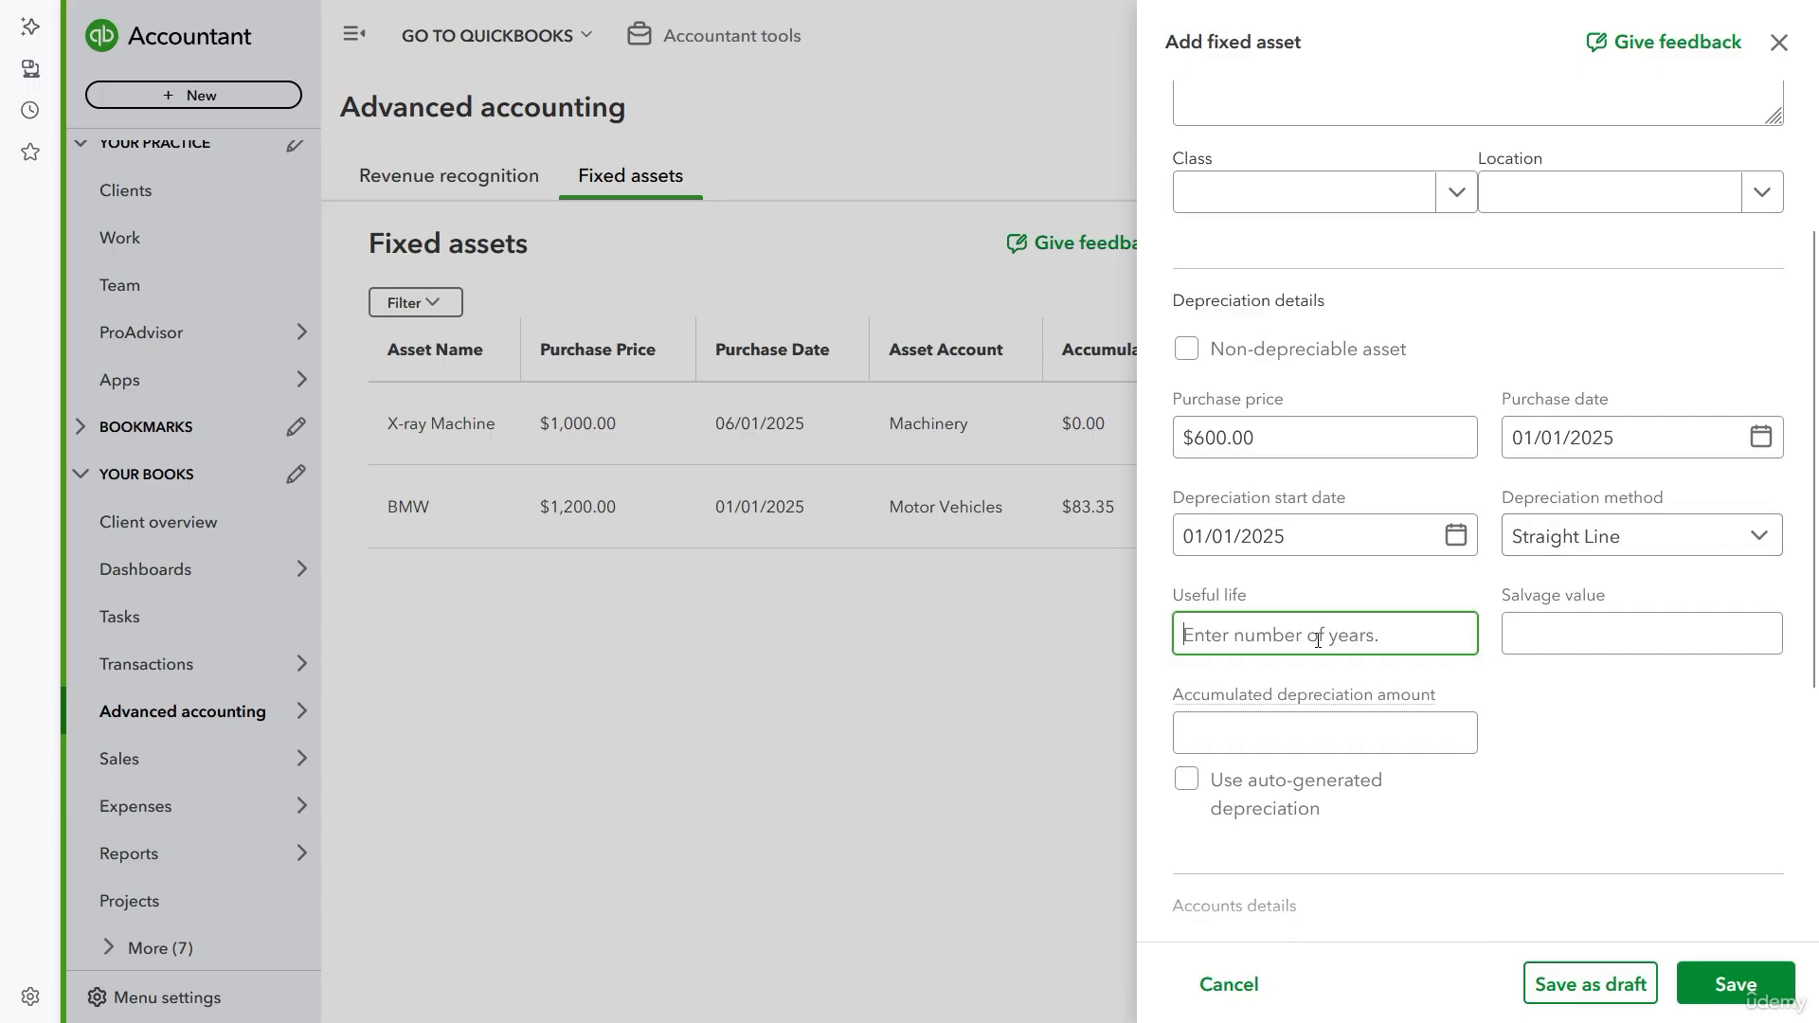
pyautogui.write('3')
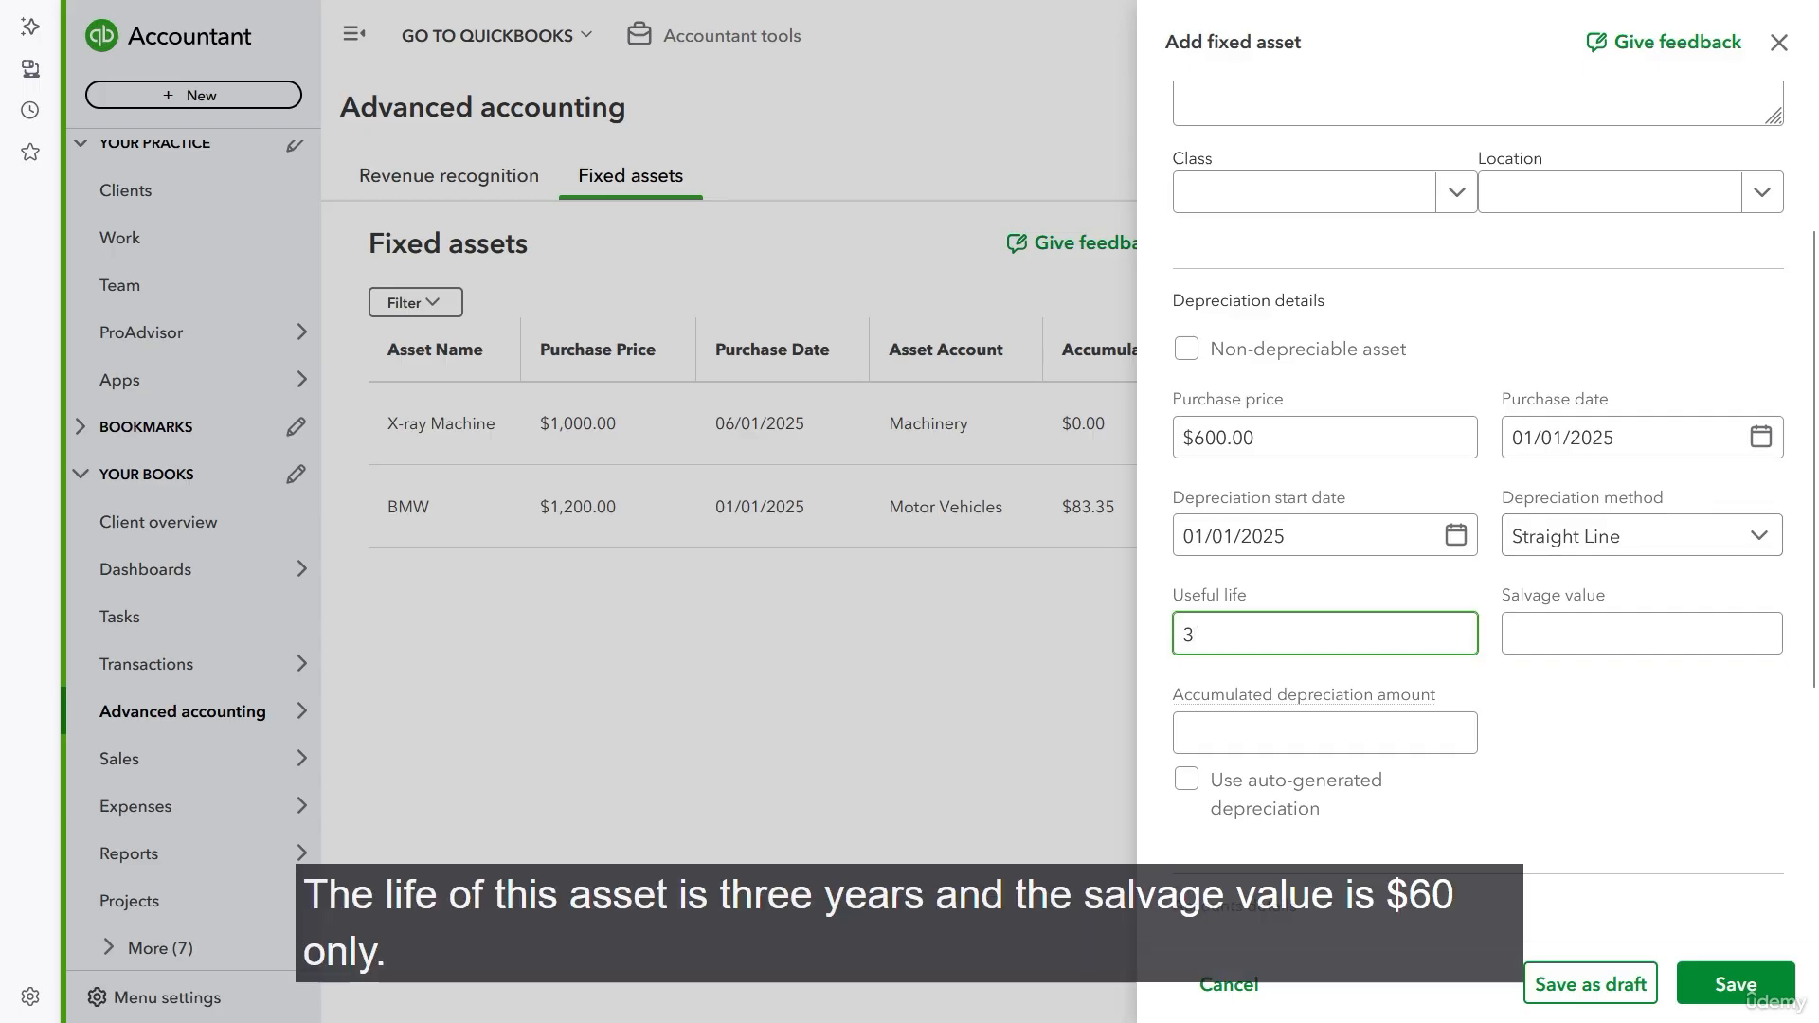
# - Set the salvage value to $60 and enable auto-generated depreciation for the accumulated amount
pyautogui.press('Tab')
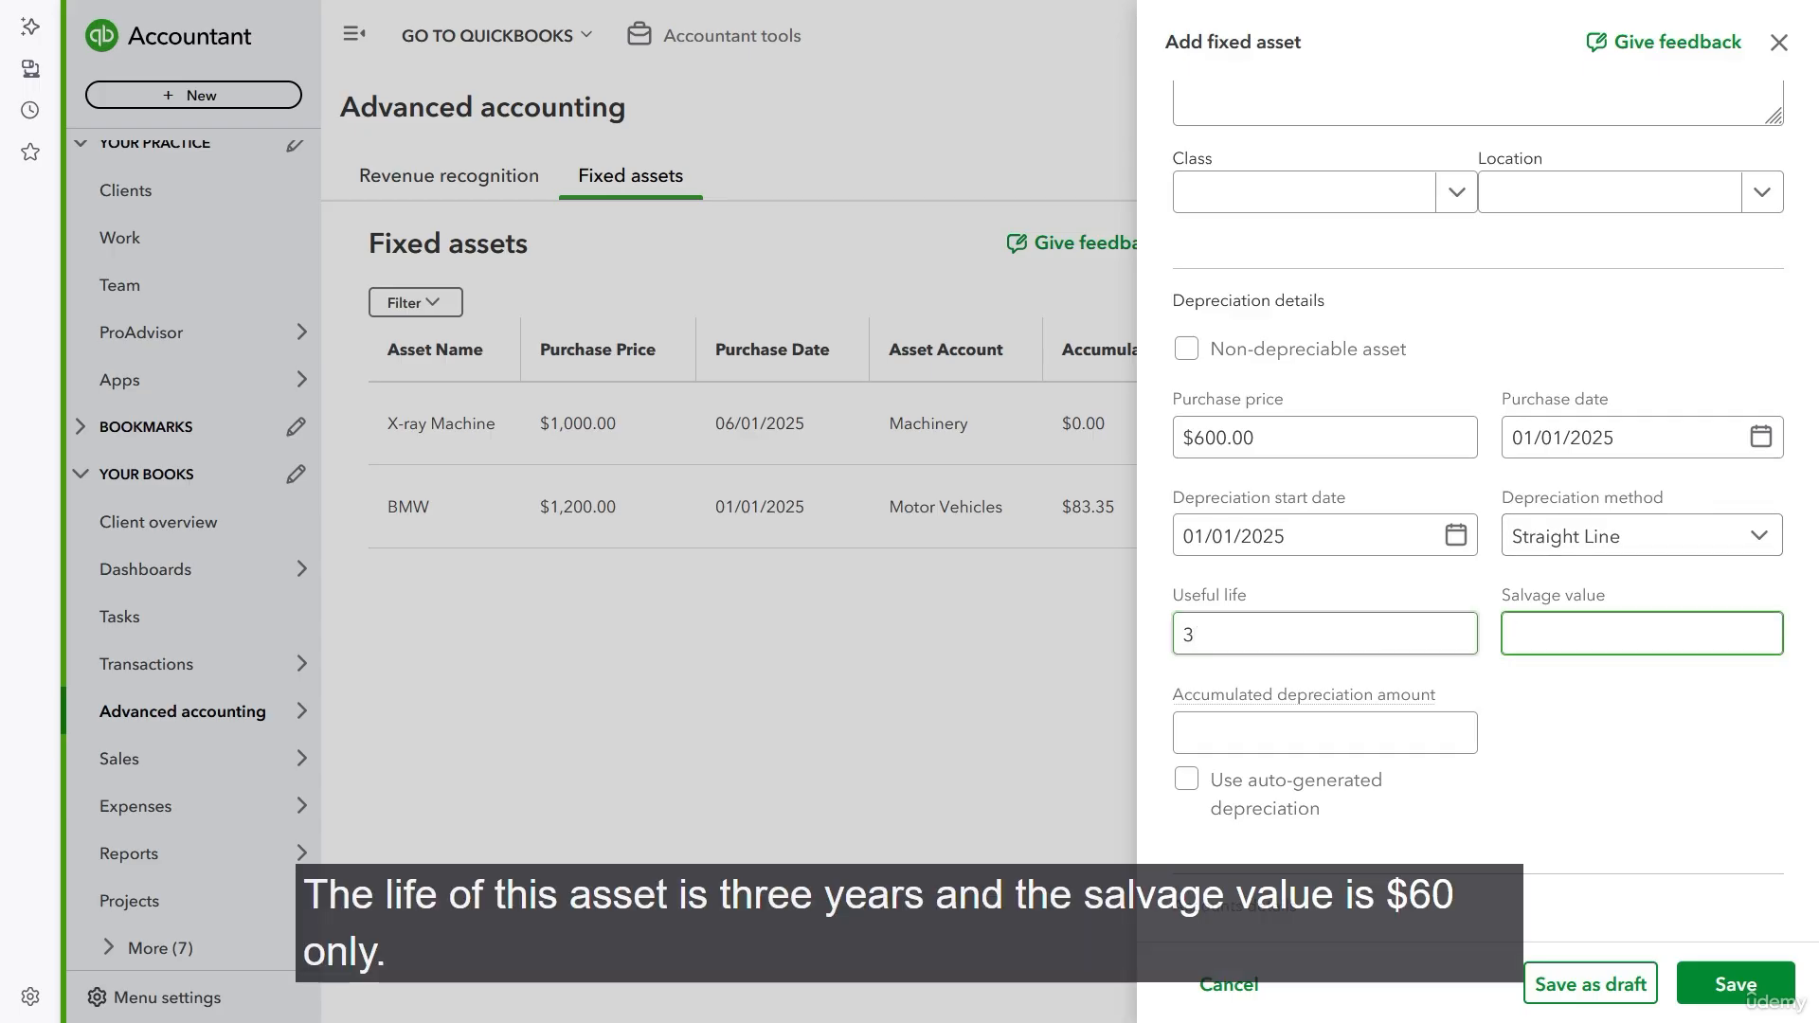
pyautogui.write('60')
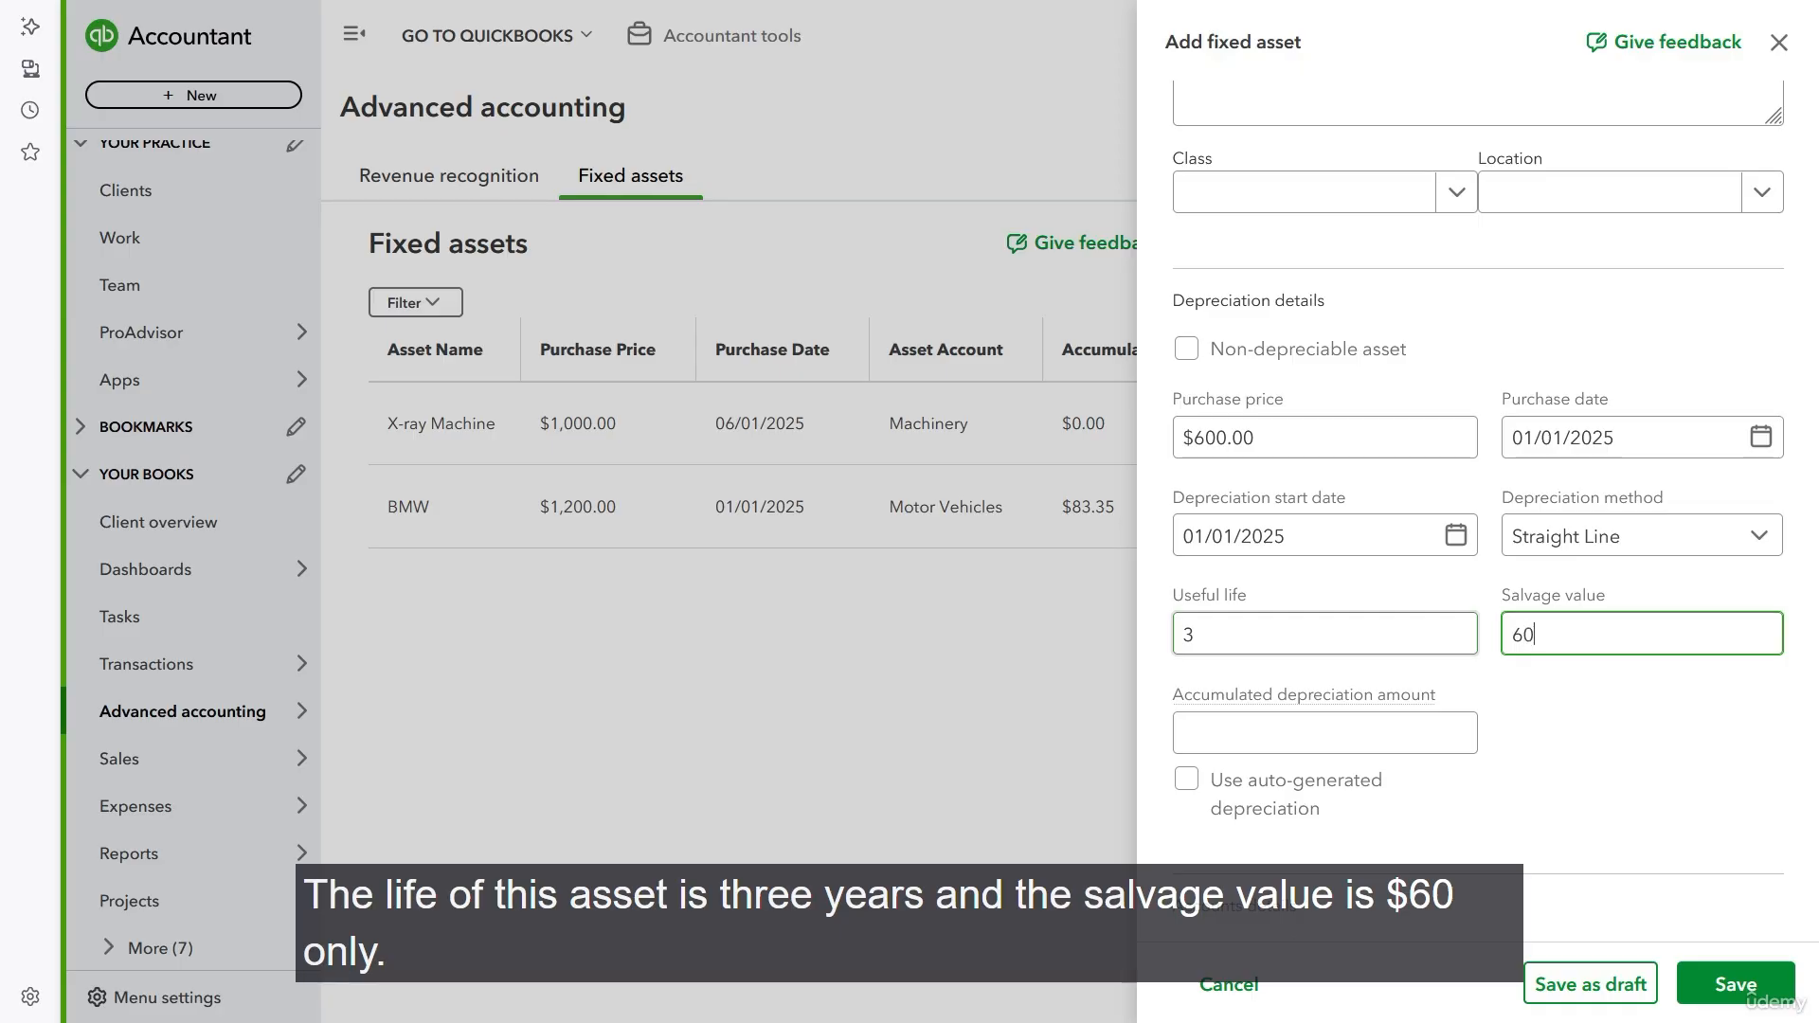
pyautogui.press('Tab')
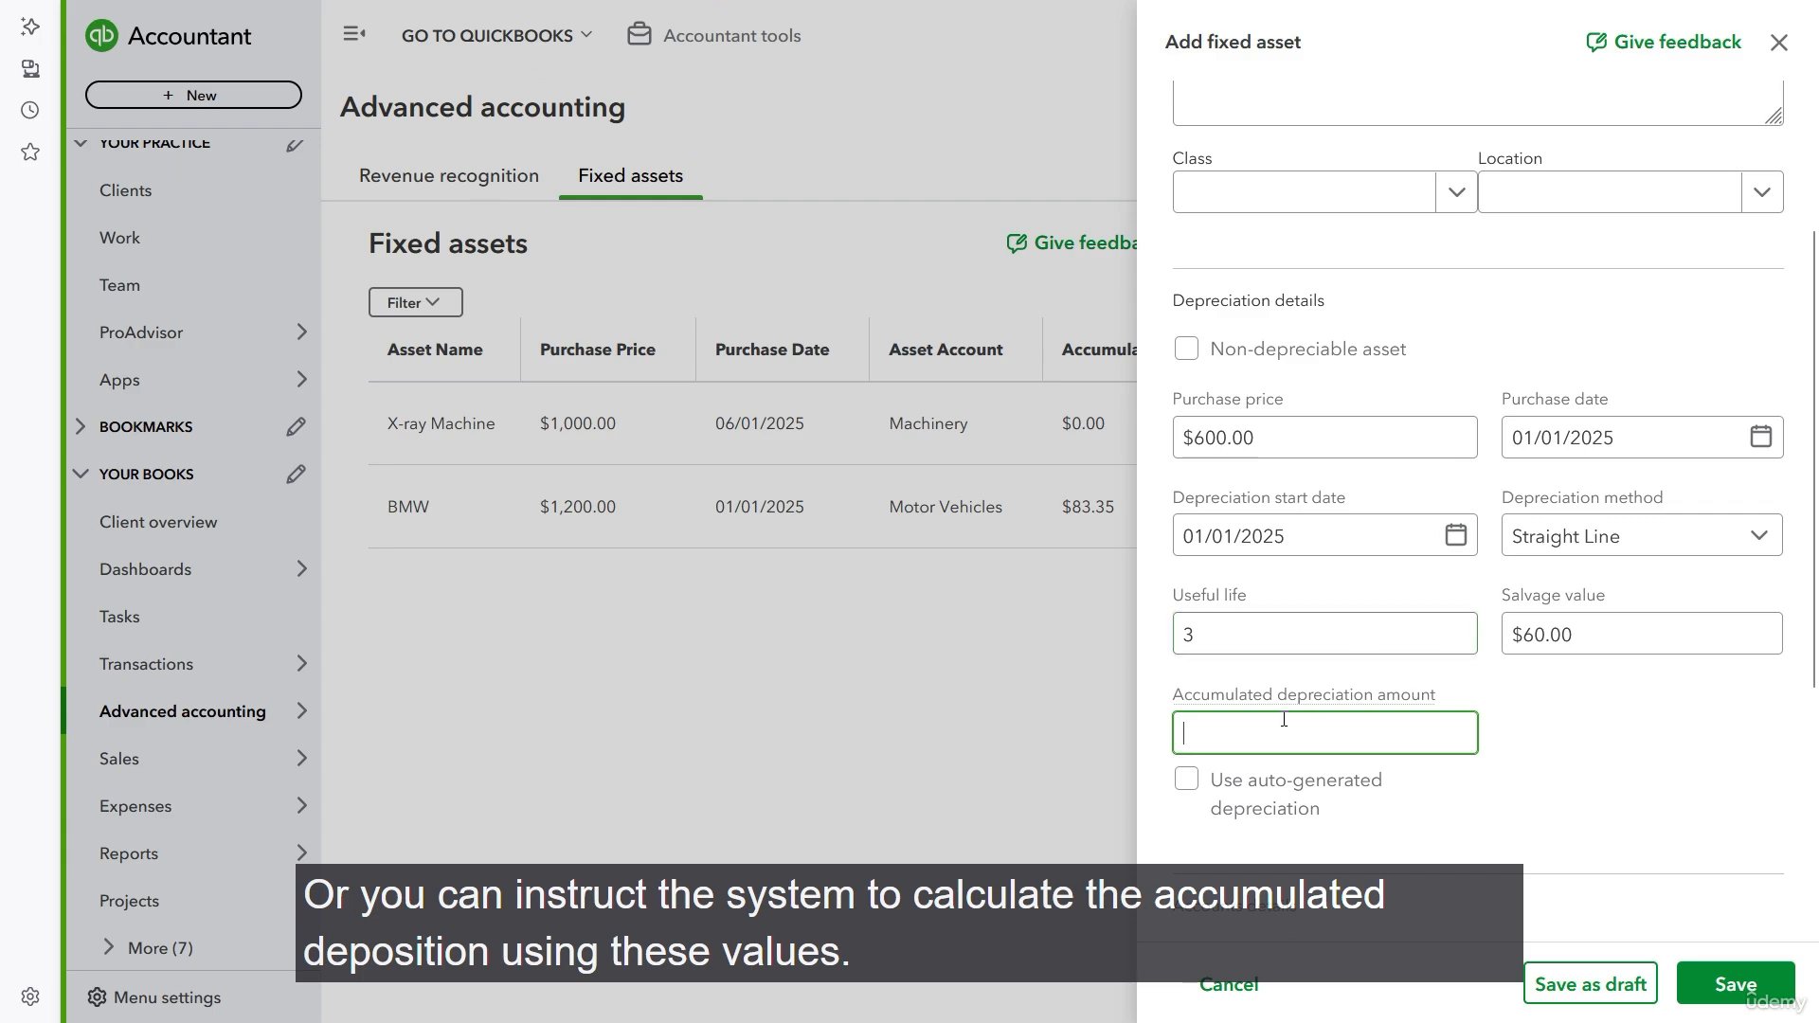
pyautogui.click(1187, 780)
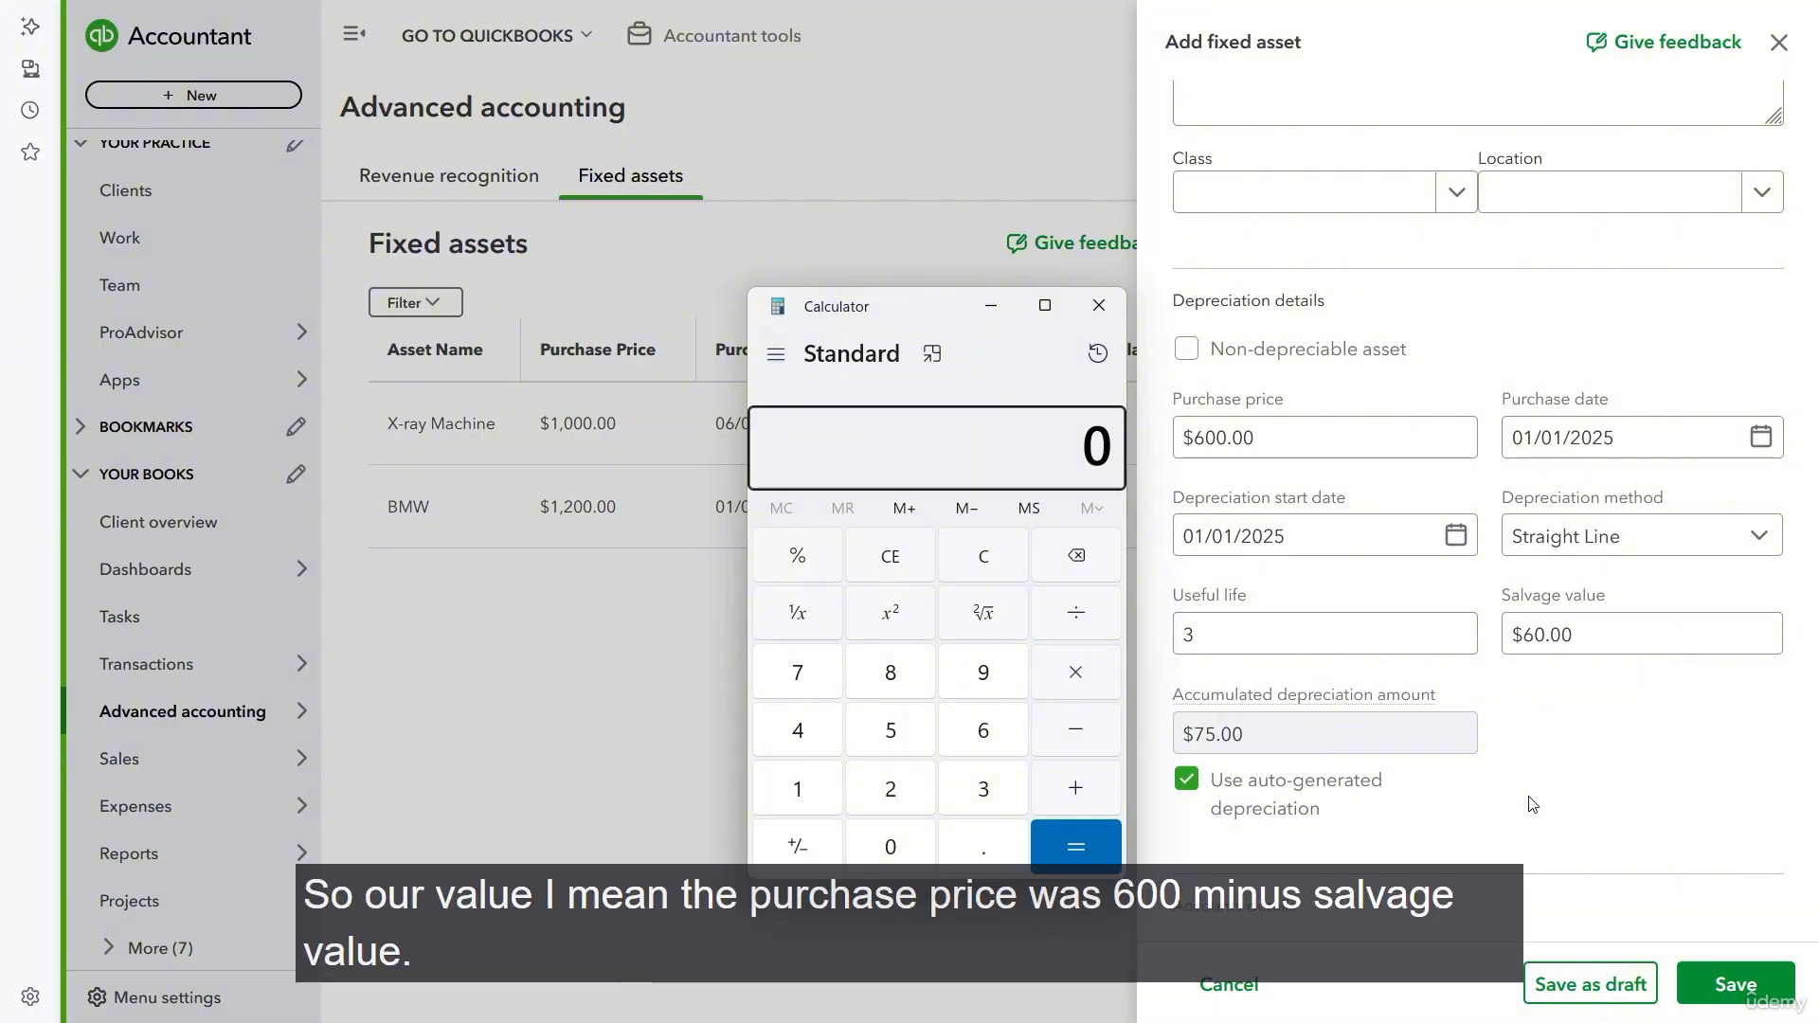
# - Check the accumulated depreciation in Calculator: subtract 60 from 600, divide by 36 and multiply by 5, and close Calculator
pyautogui.write('600 - 60')
pyautogui.press('Return')
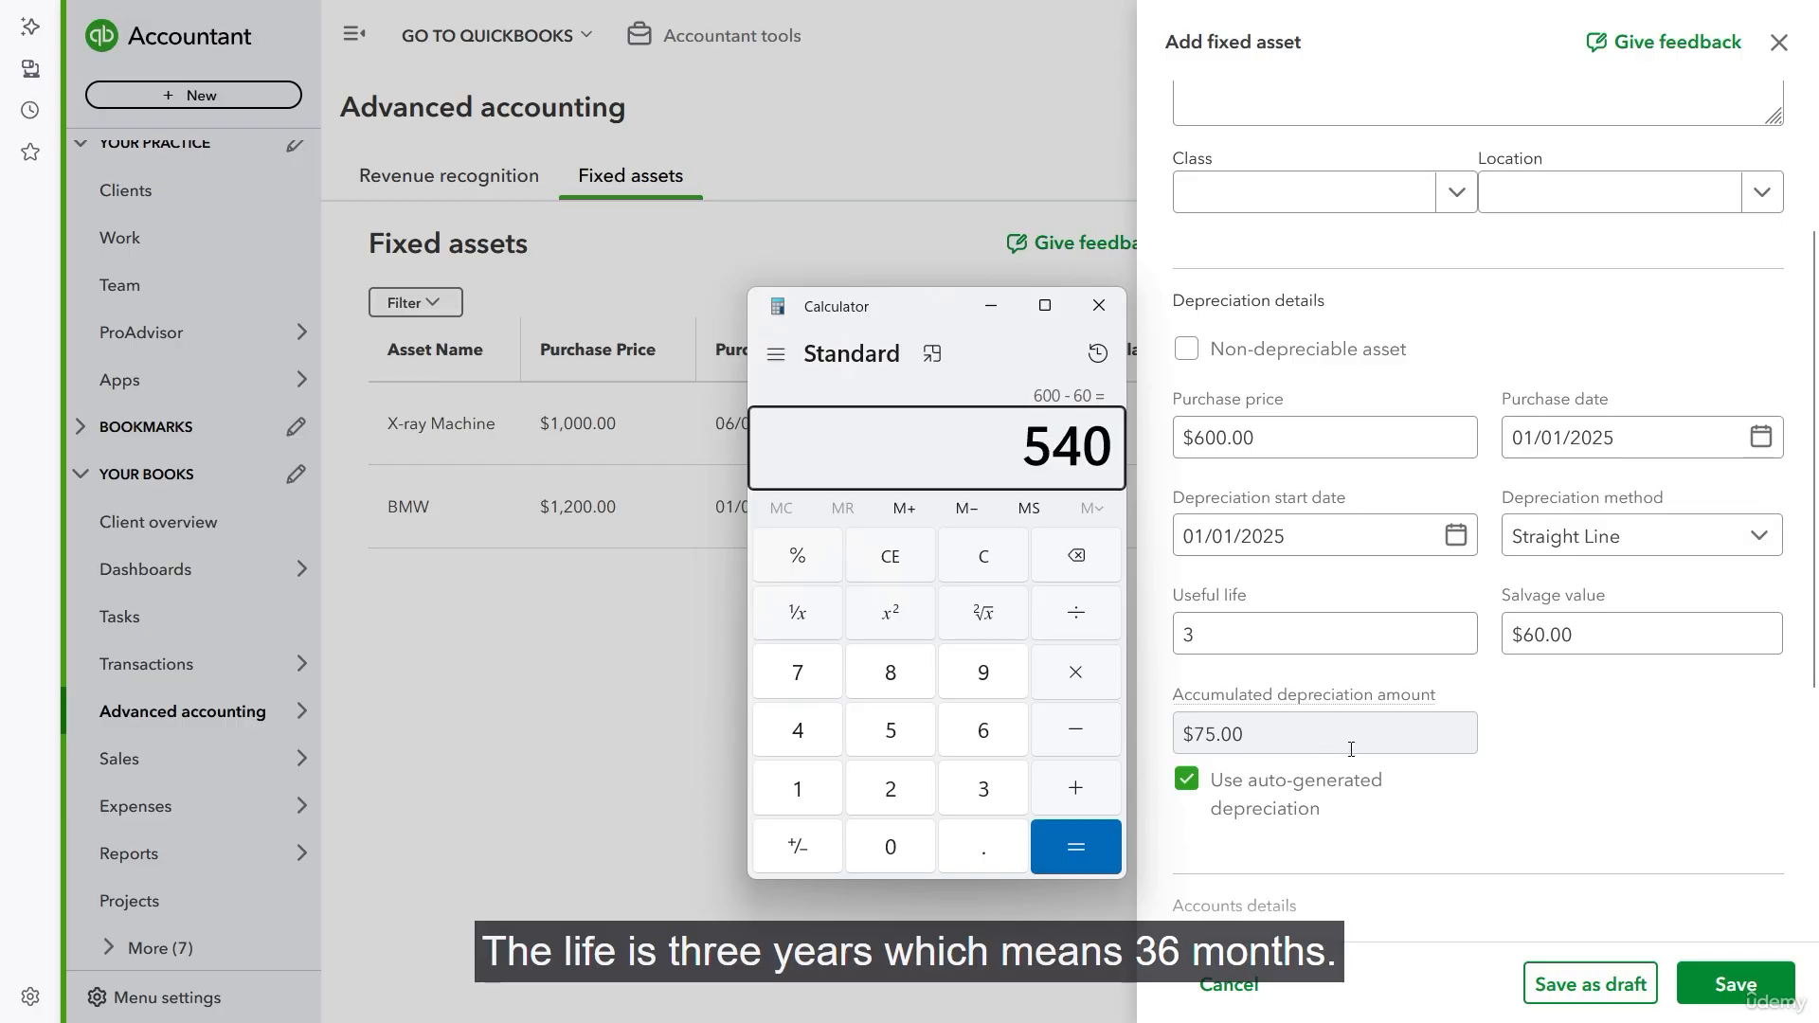
pyautogui.press('/')
pyautogui.write('36')
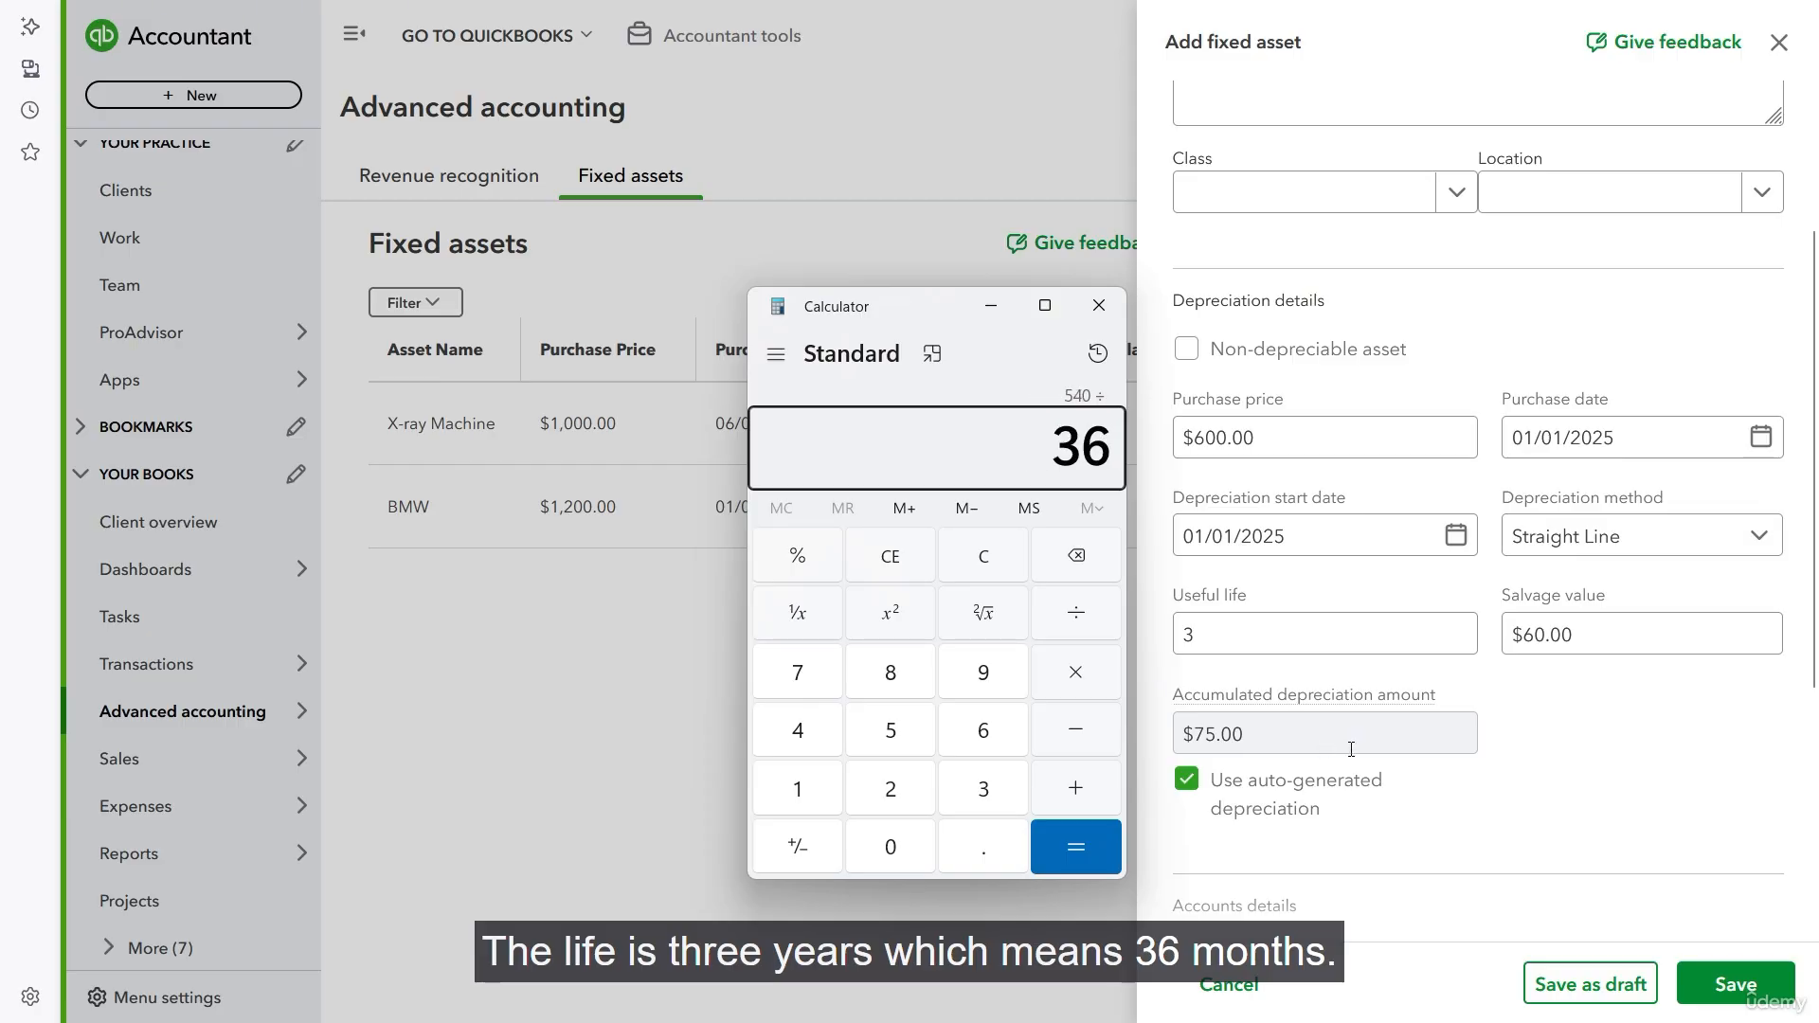
pyautogui.press('Return')
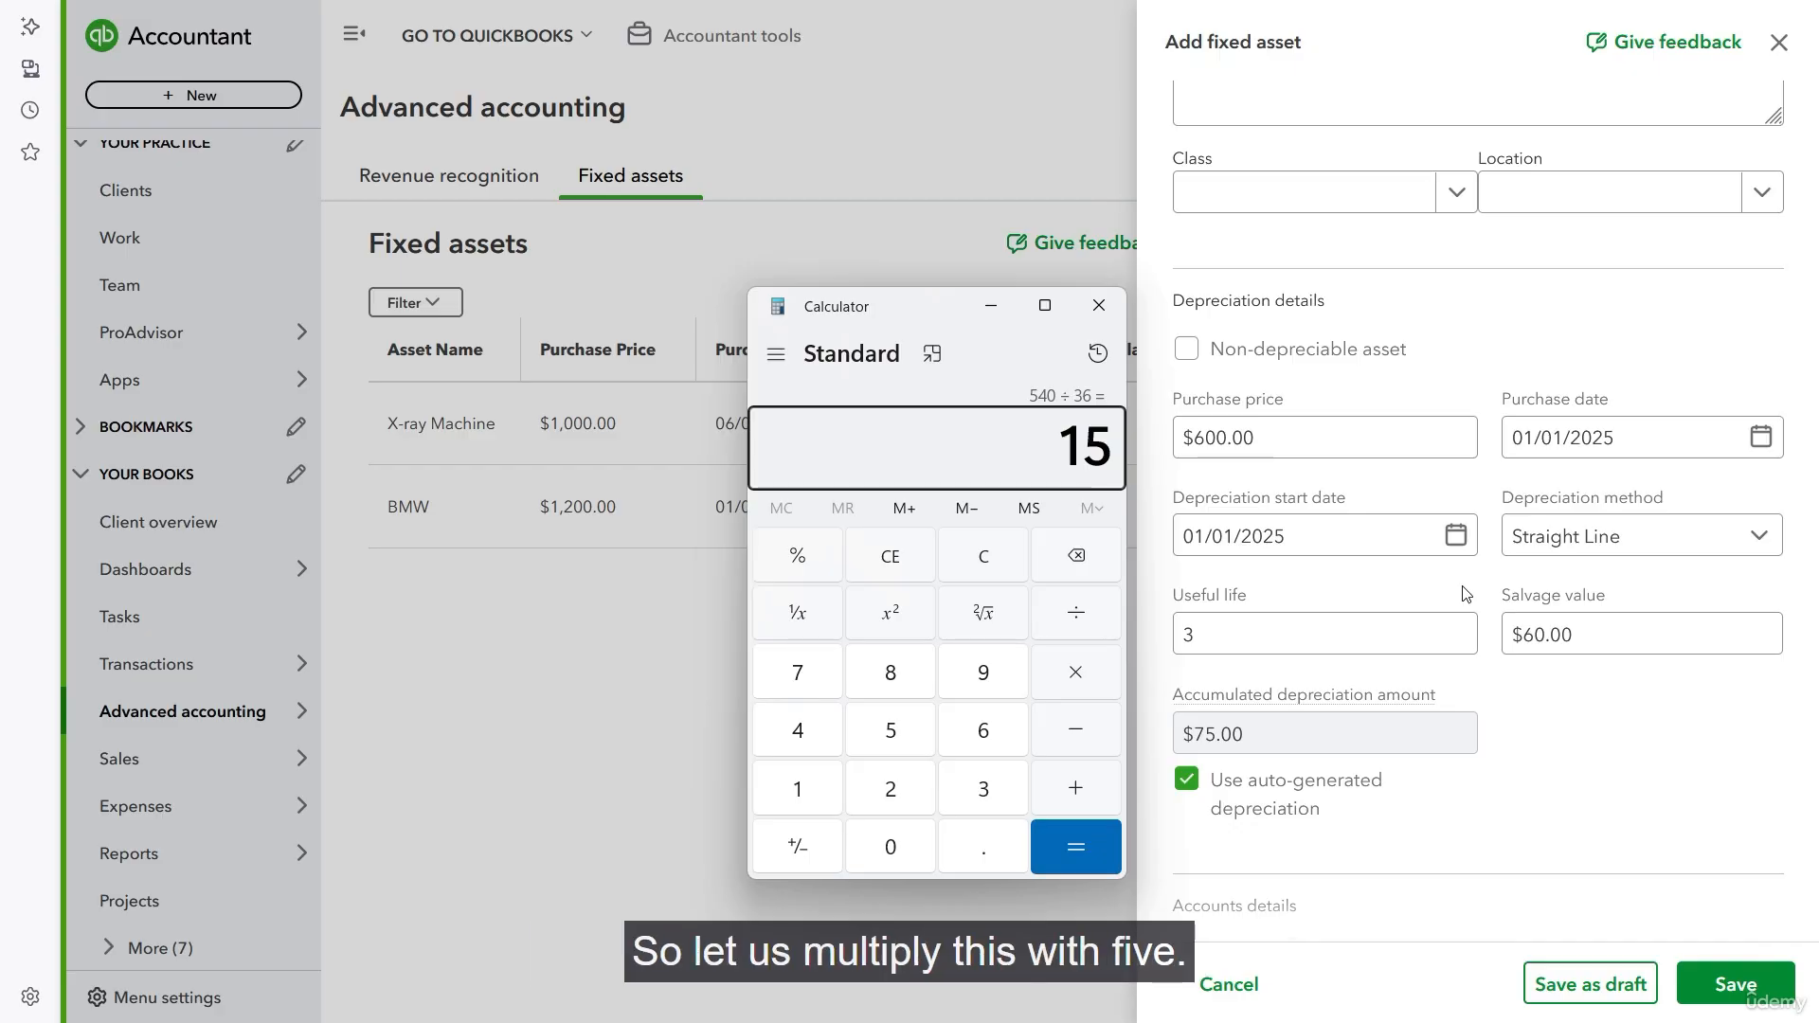
pyautogui.write('*5')
pyautogui.press('Return')
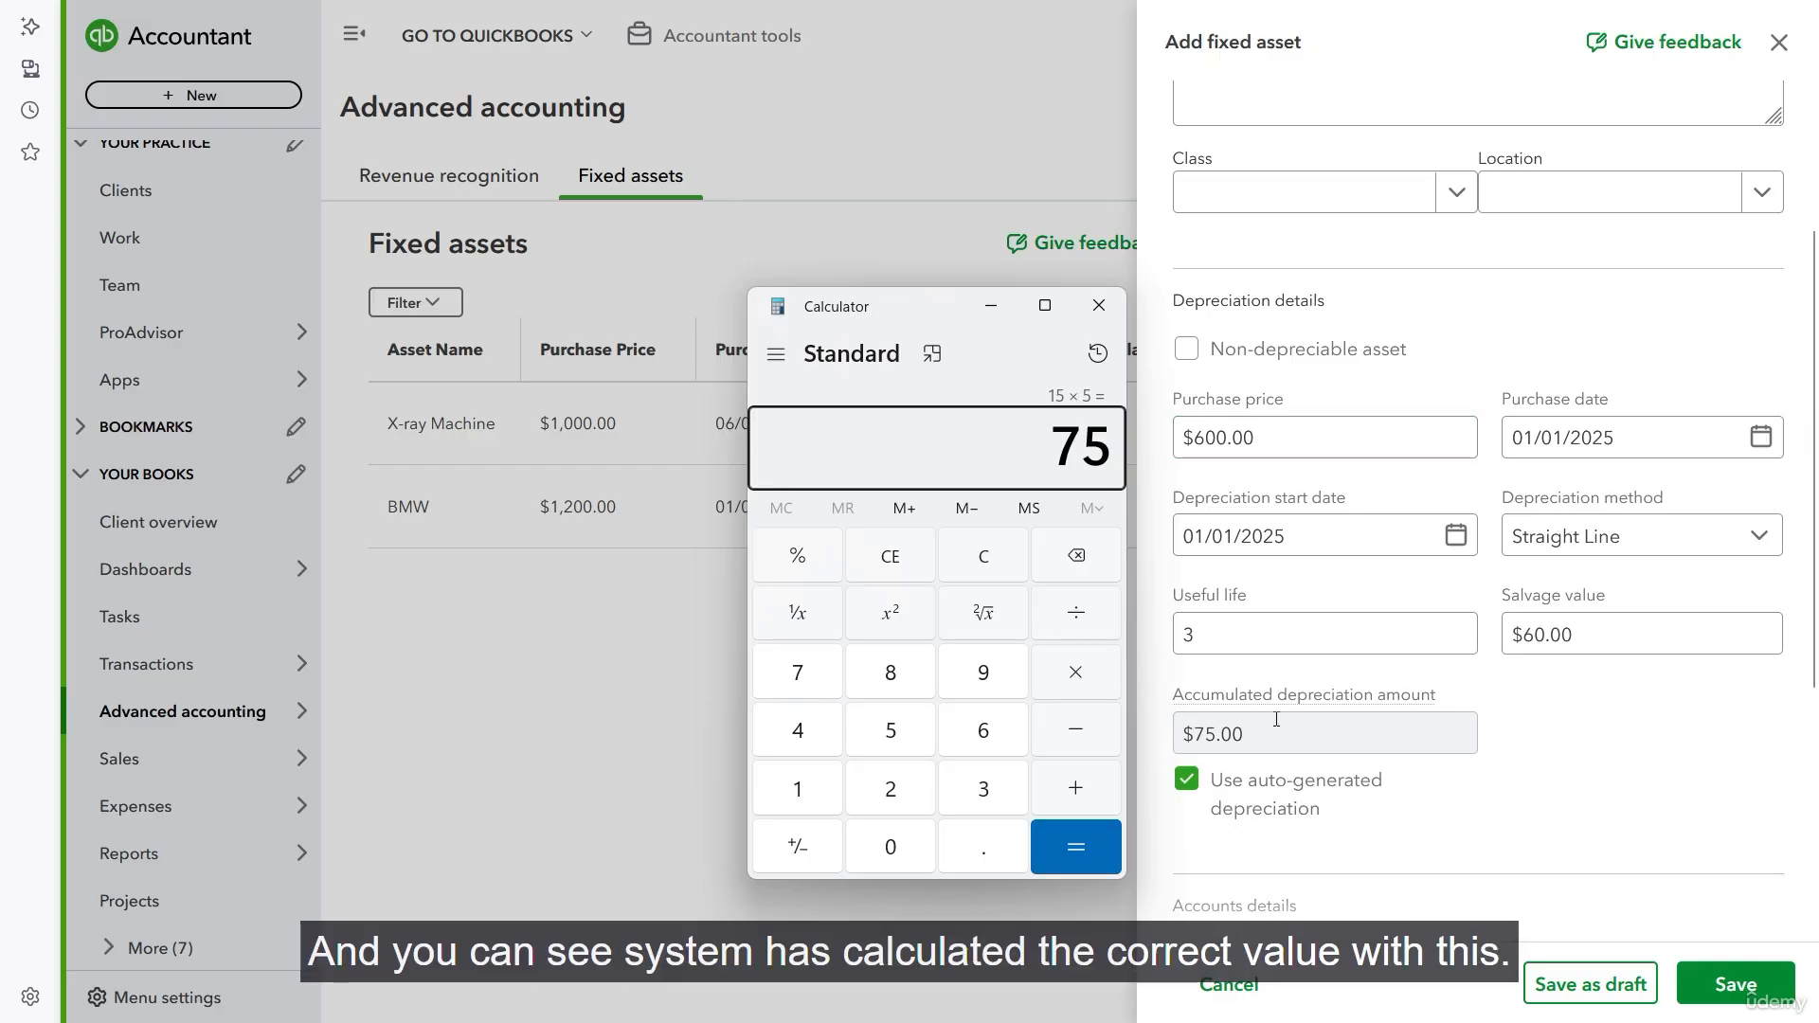
pyautogui.click(1099, 305)
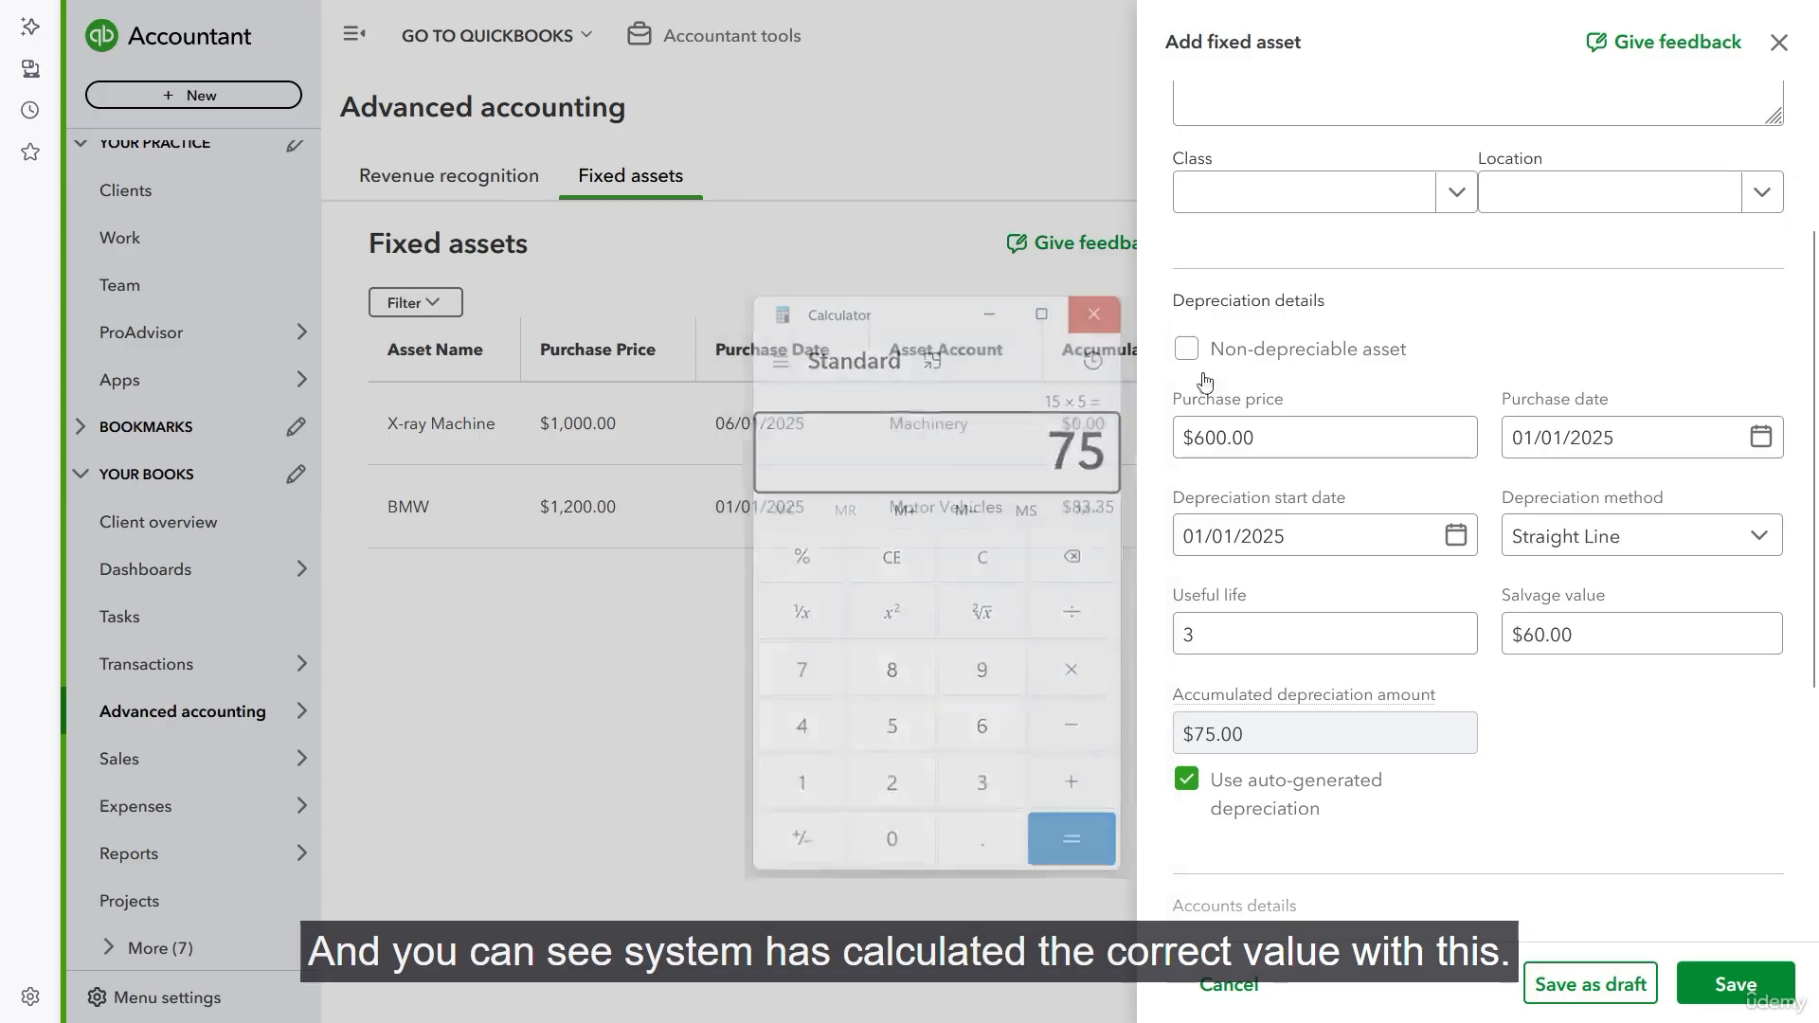
# - Assign Machinery as the asset account and Accumulated Depreciation - Machinery as the accumulated depreciation account
pyautogui.scroll(-4, 1582, 607)
pyautogui.scroll(-1, 1581, 612)
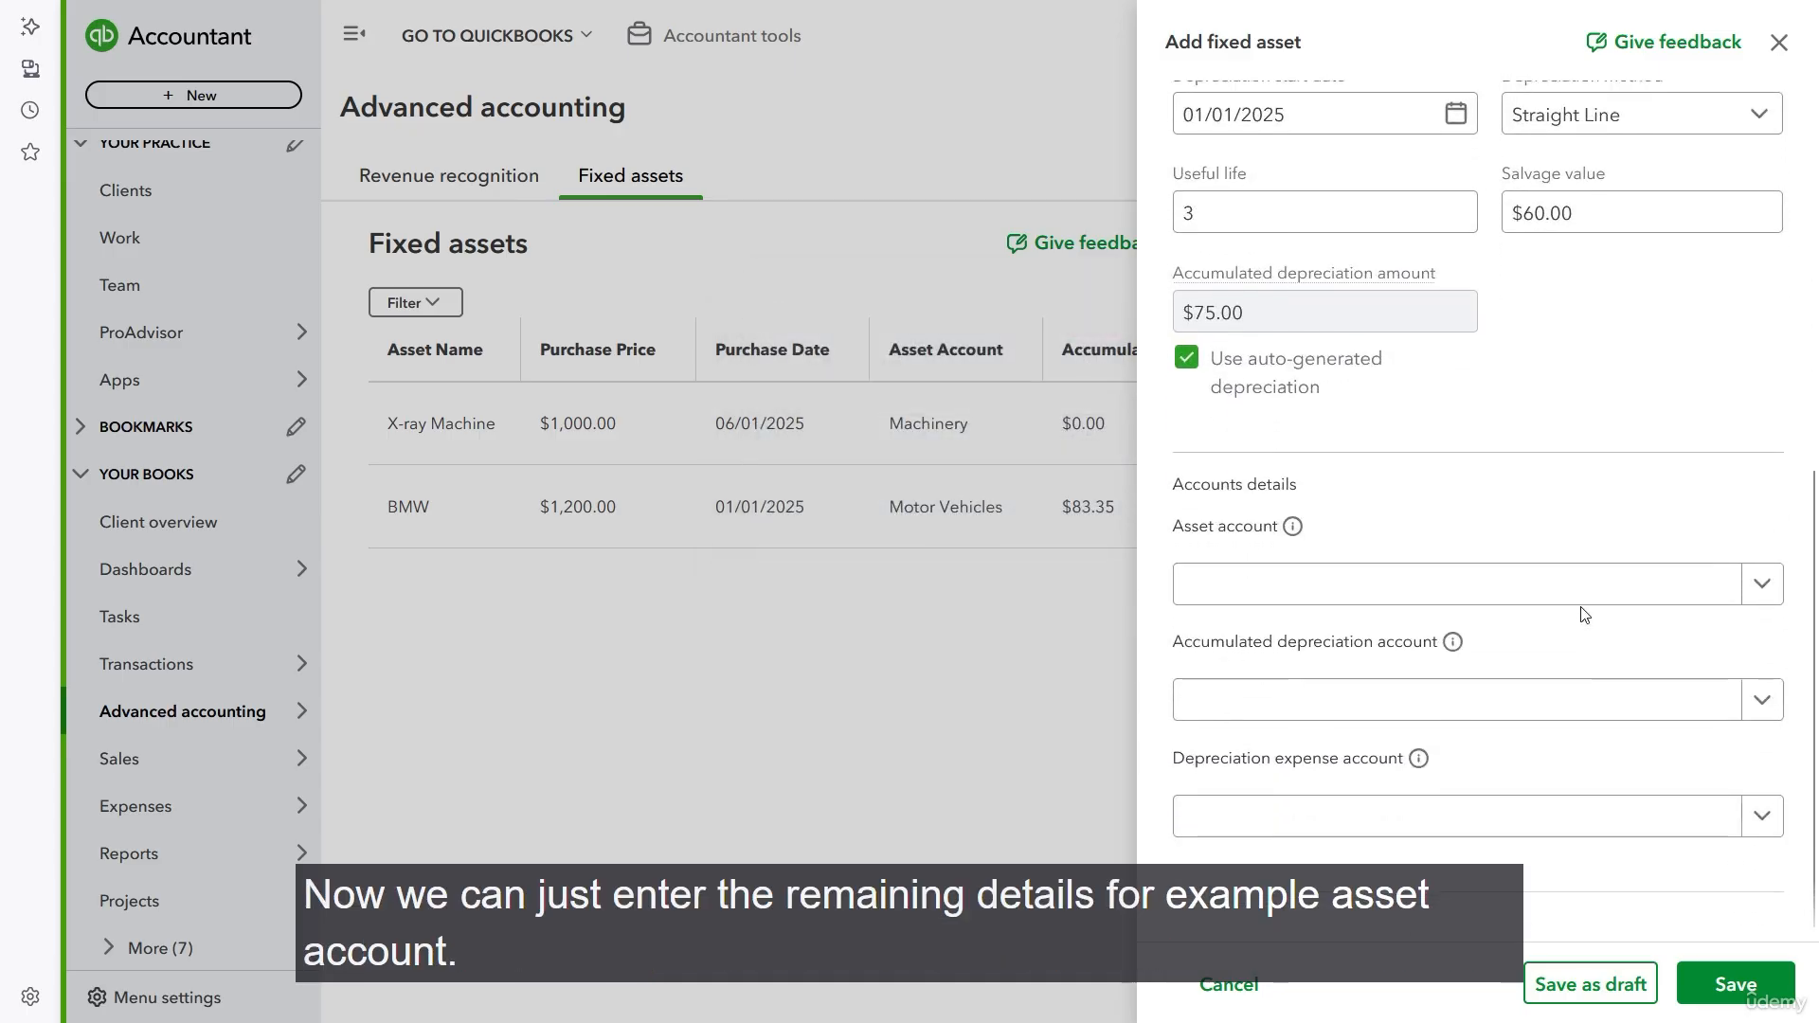
pyautogui.click(1678, 593)
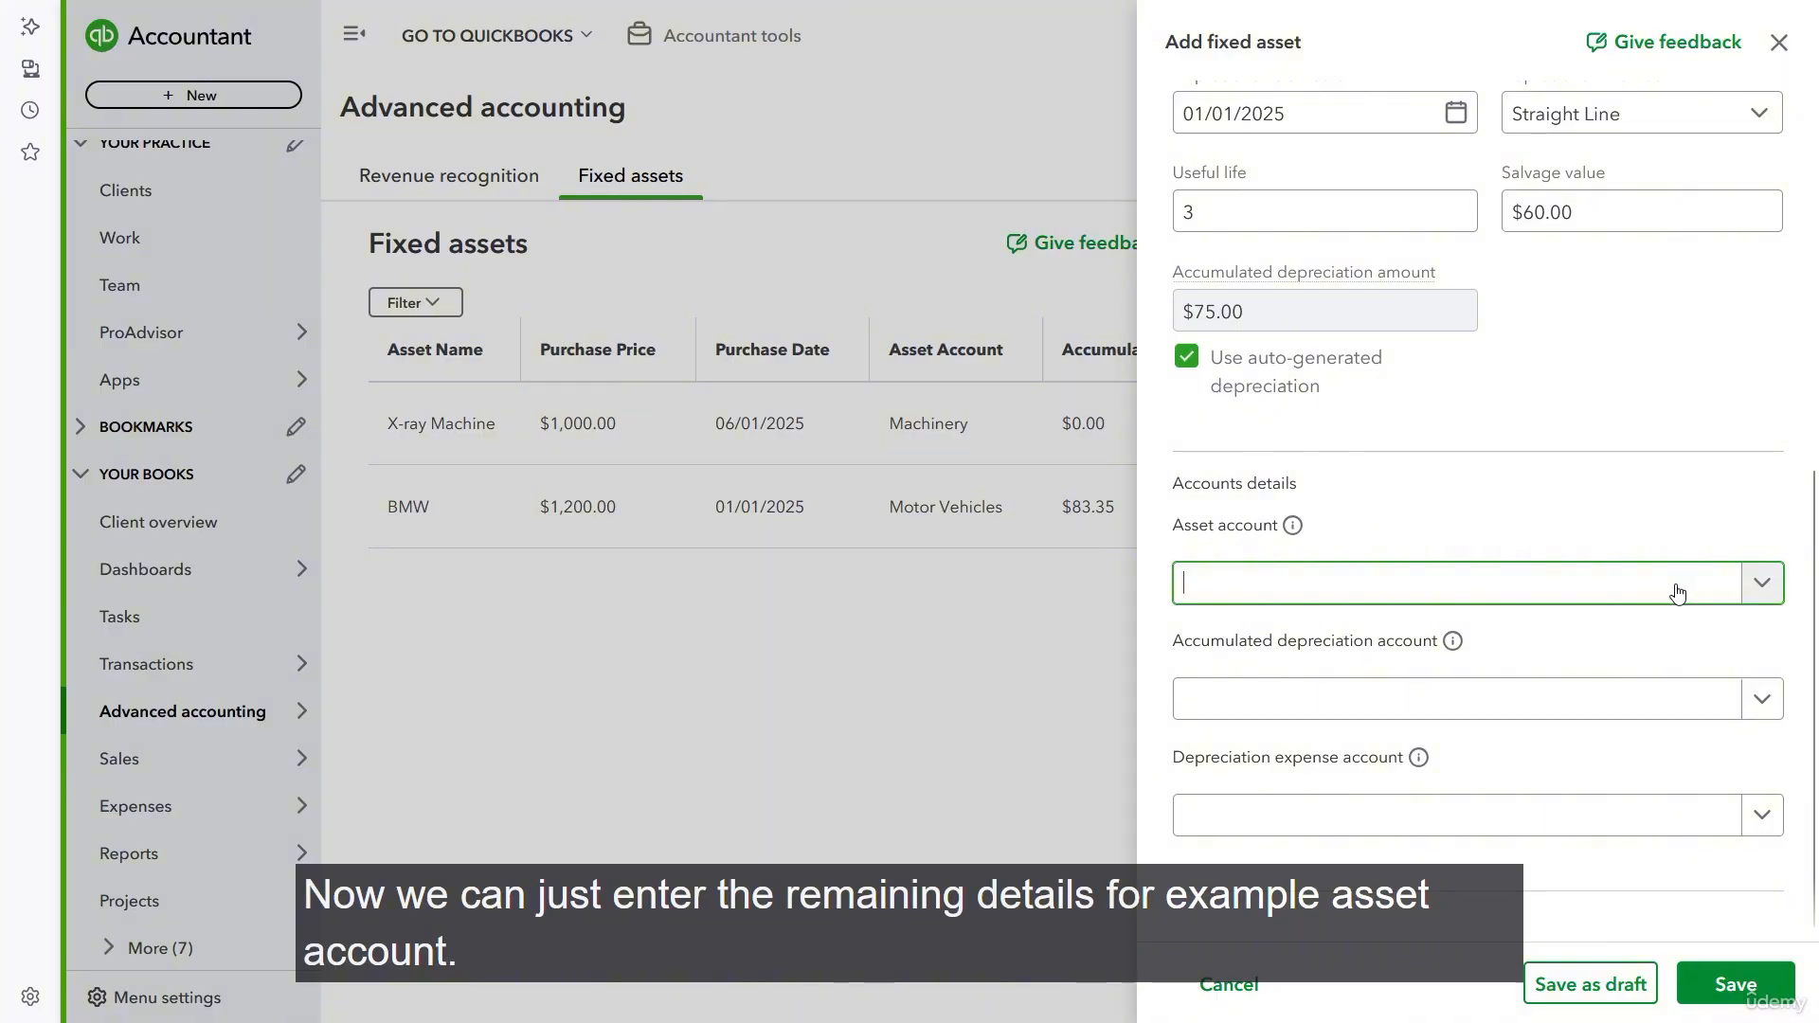
pyautogui.write('machin')
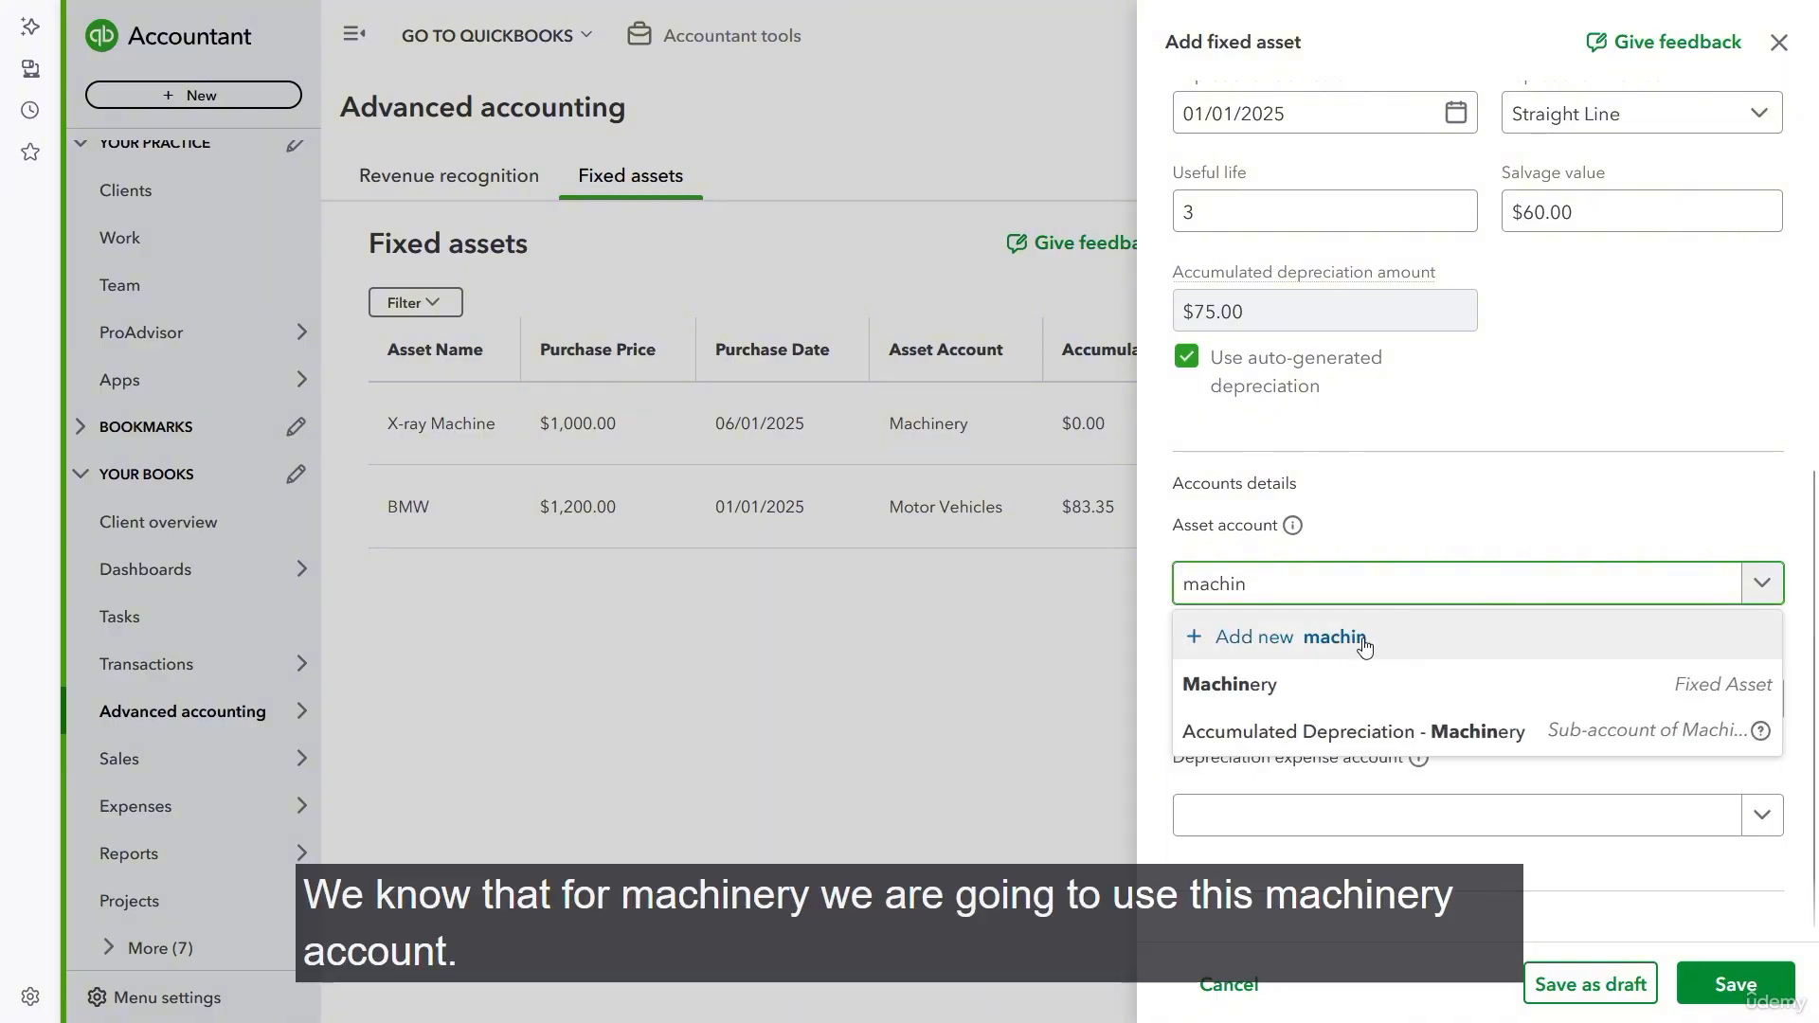
pyautogui.click(1264, 684)
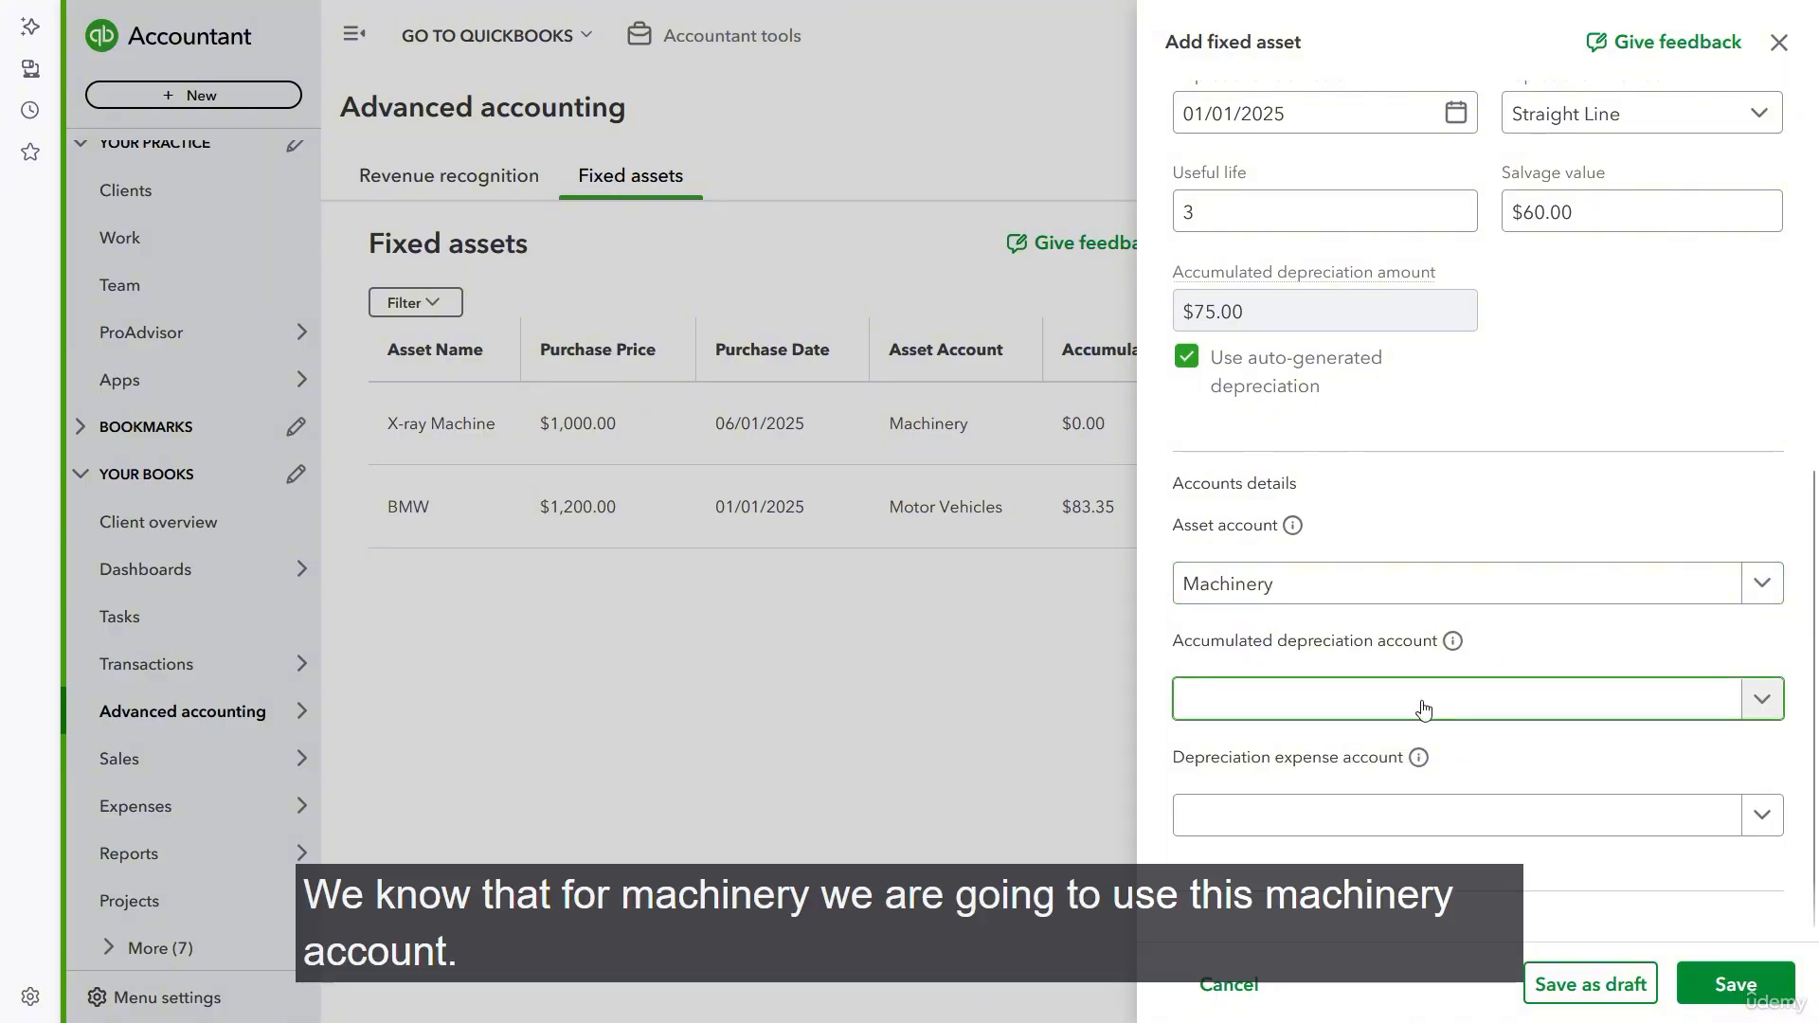
pyautogui.write('machine')
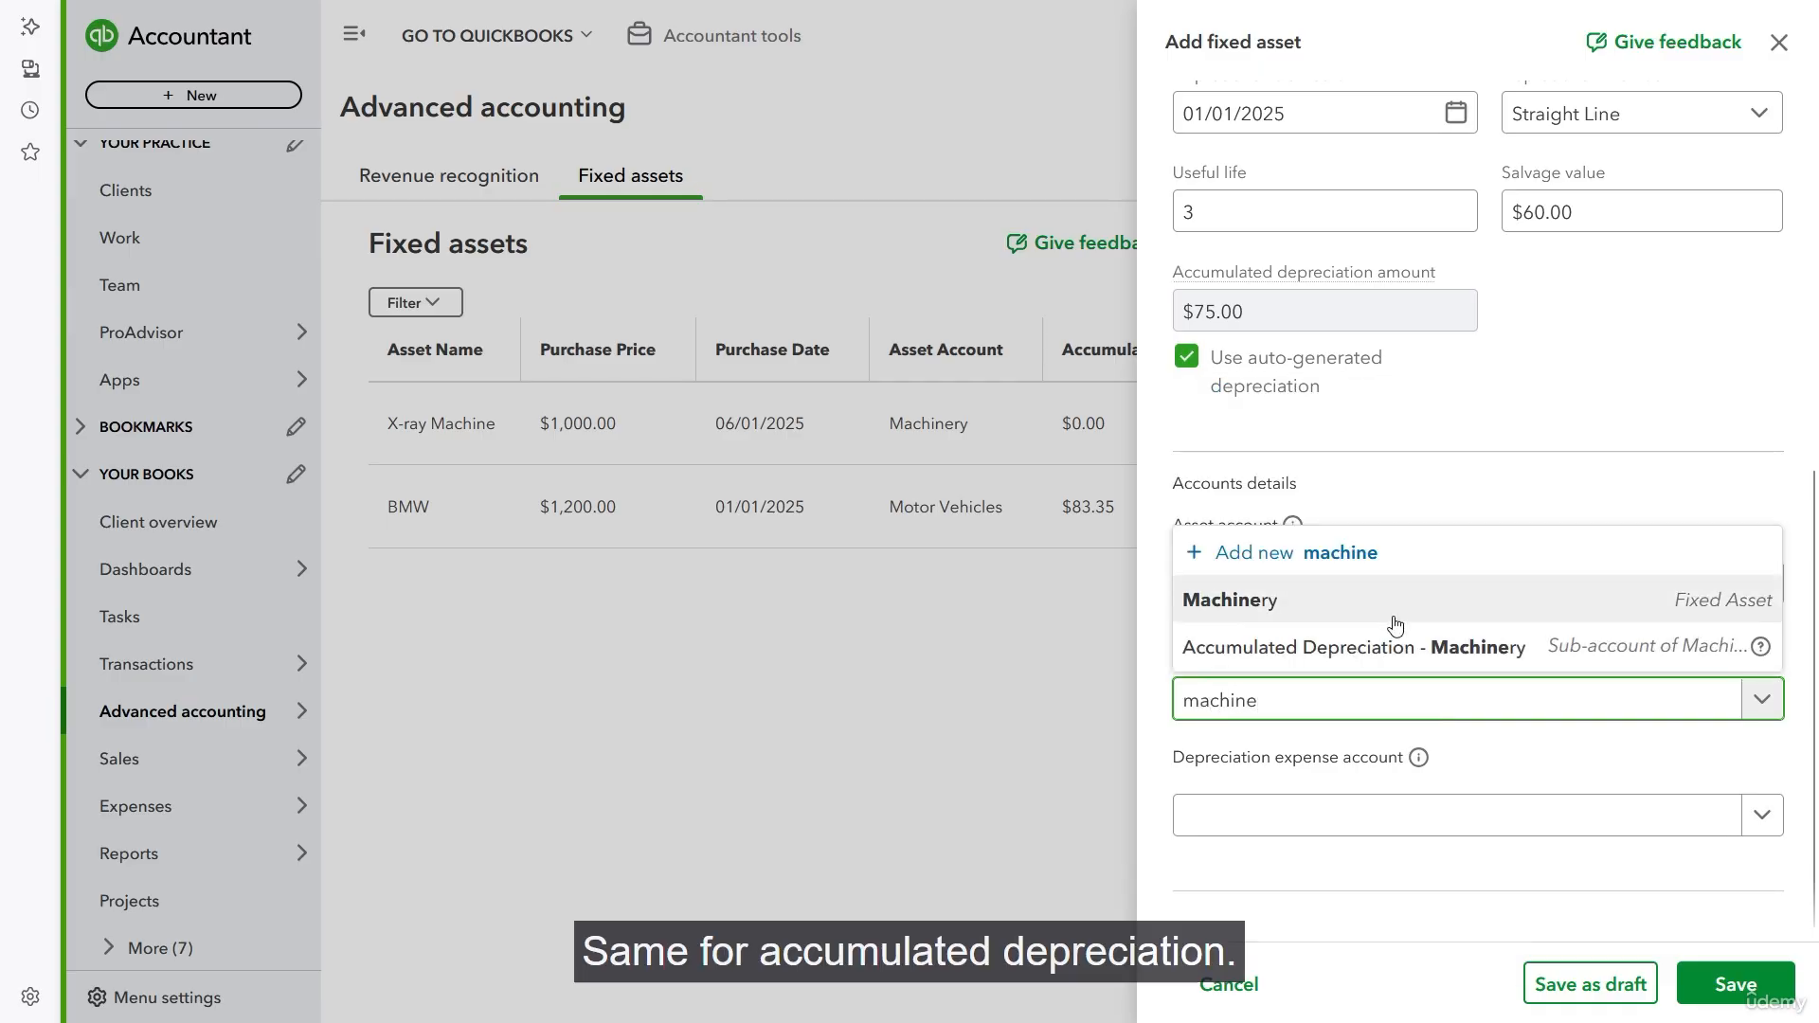
pyautogui.click(1397, 663)
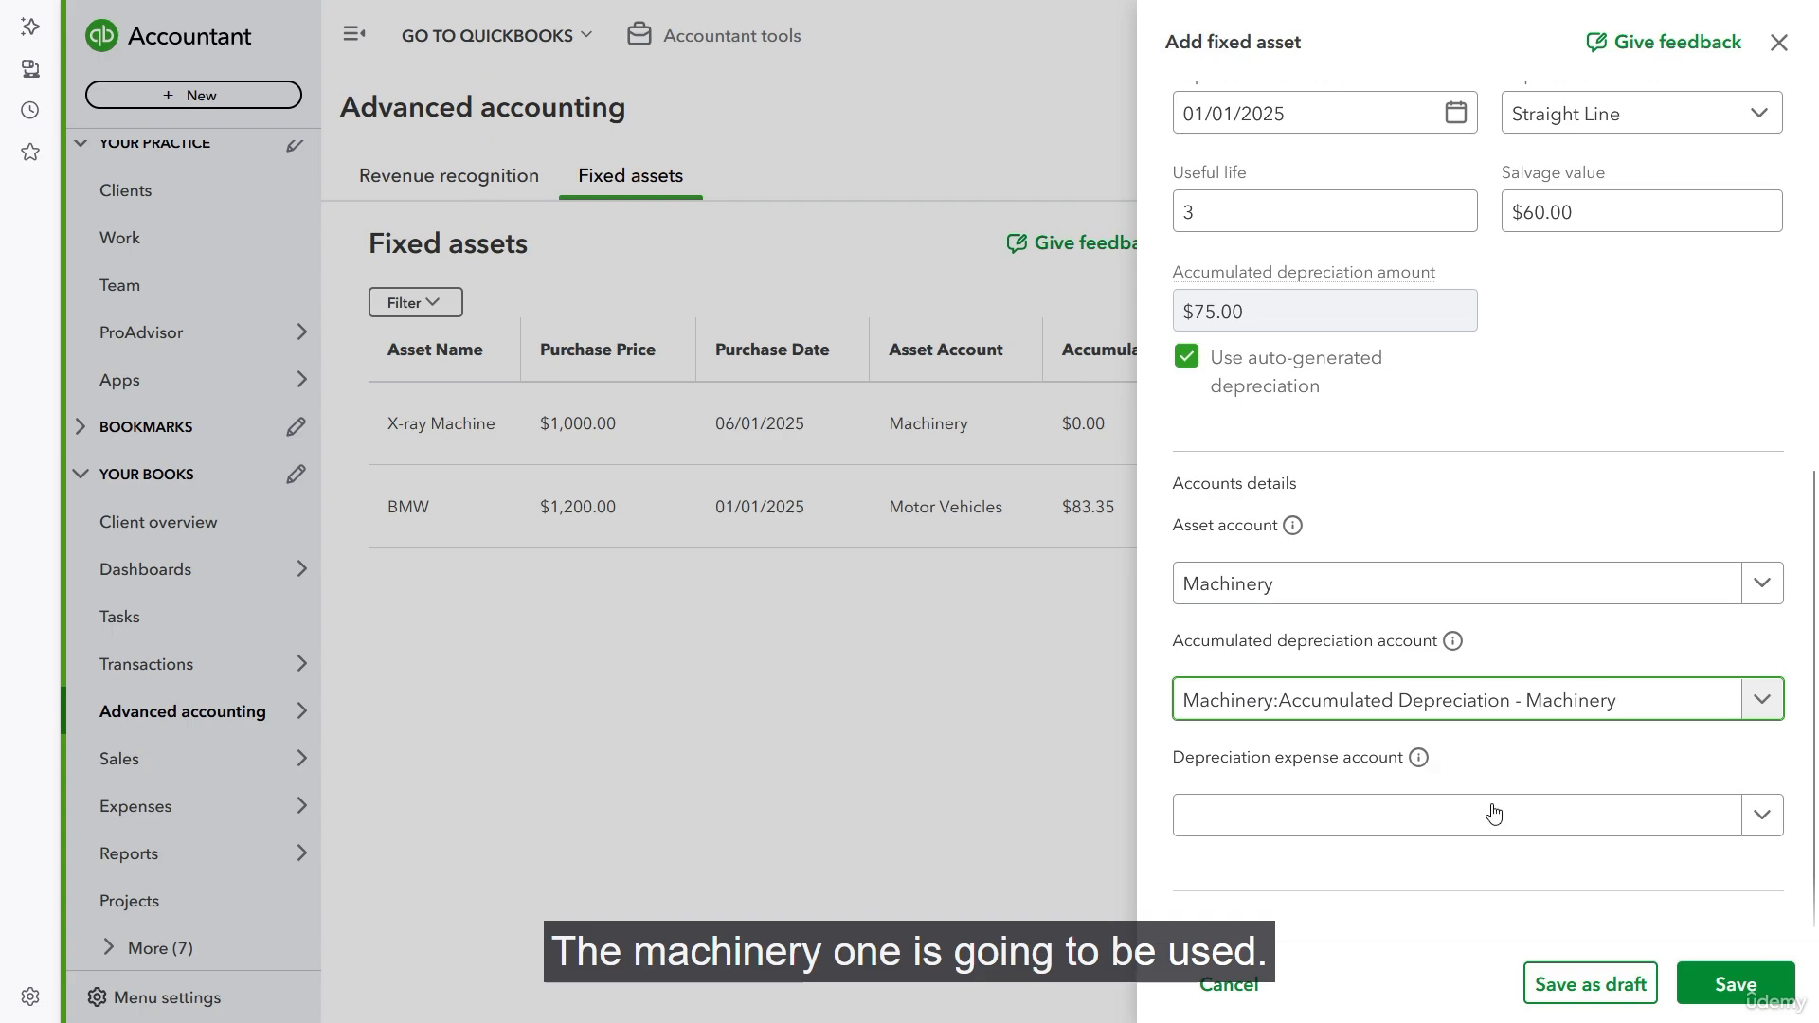
# - Assign Depreciation - Machinery as the asset's depreciation expense account
pyautogui.click(1459, 824)
pyautogui.write('m')
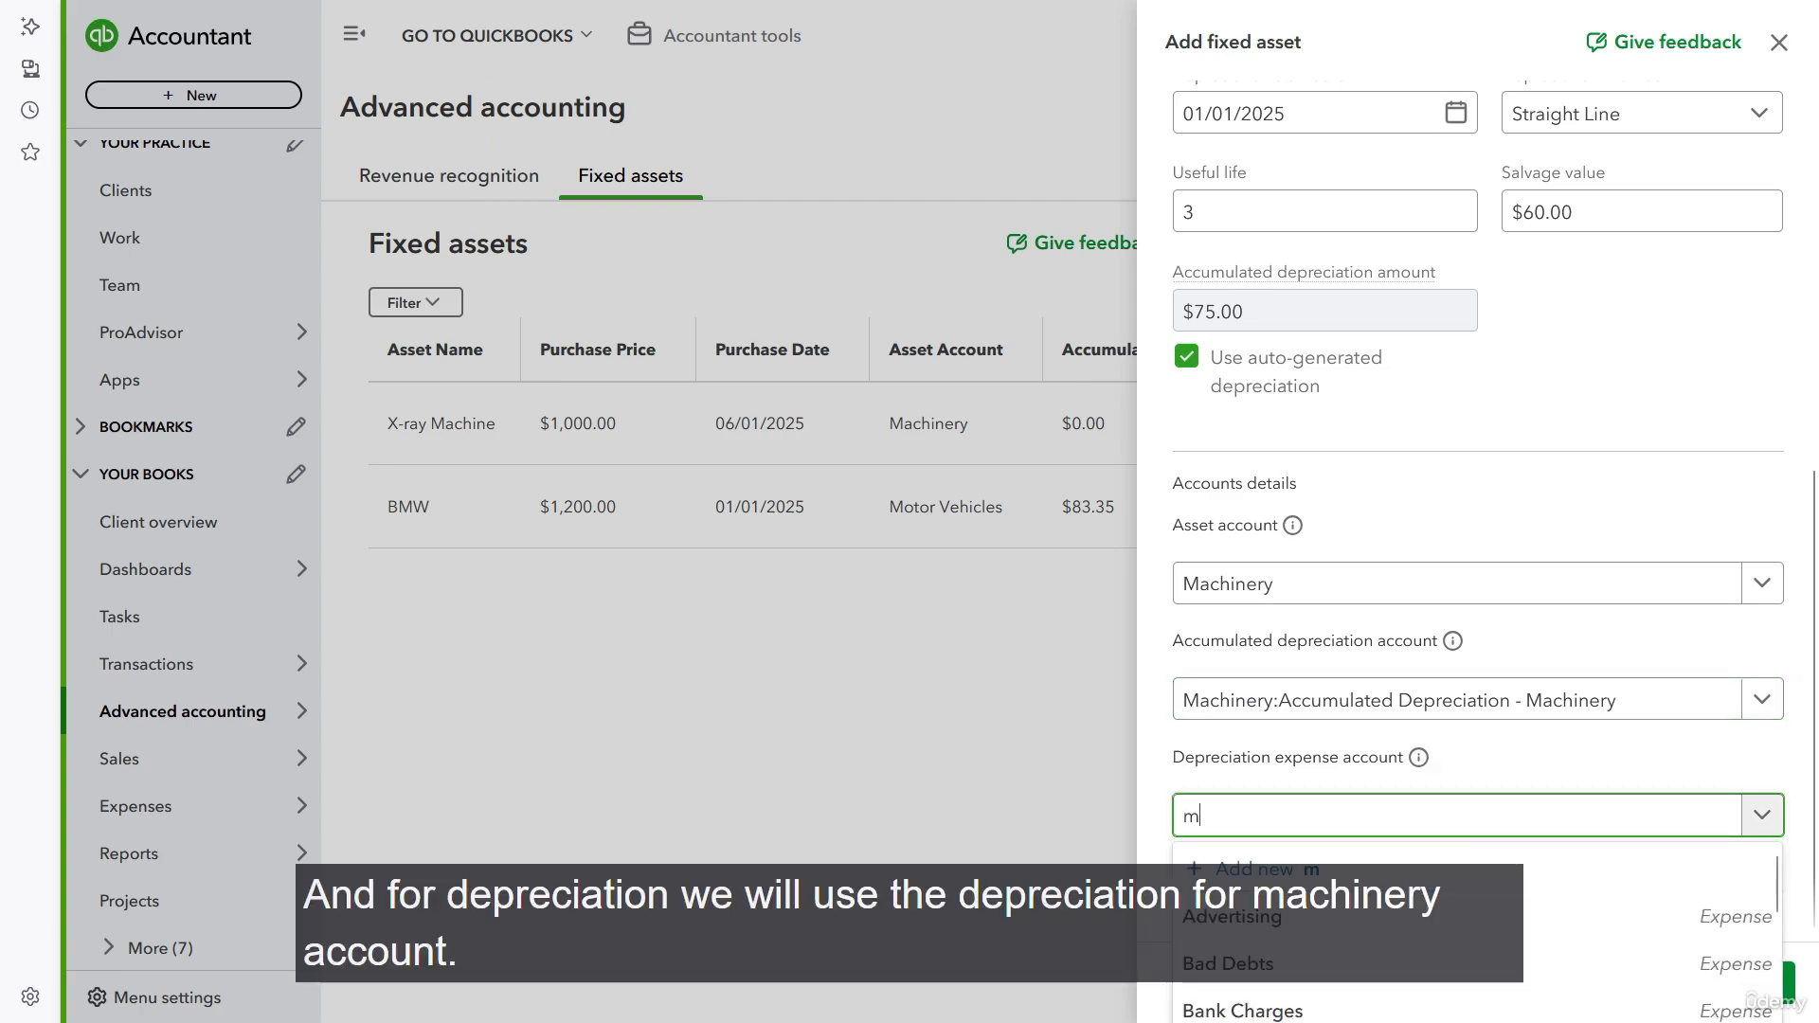
pyautogui.write('achine')
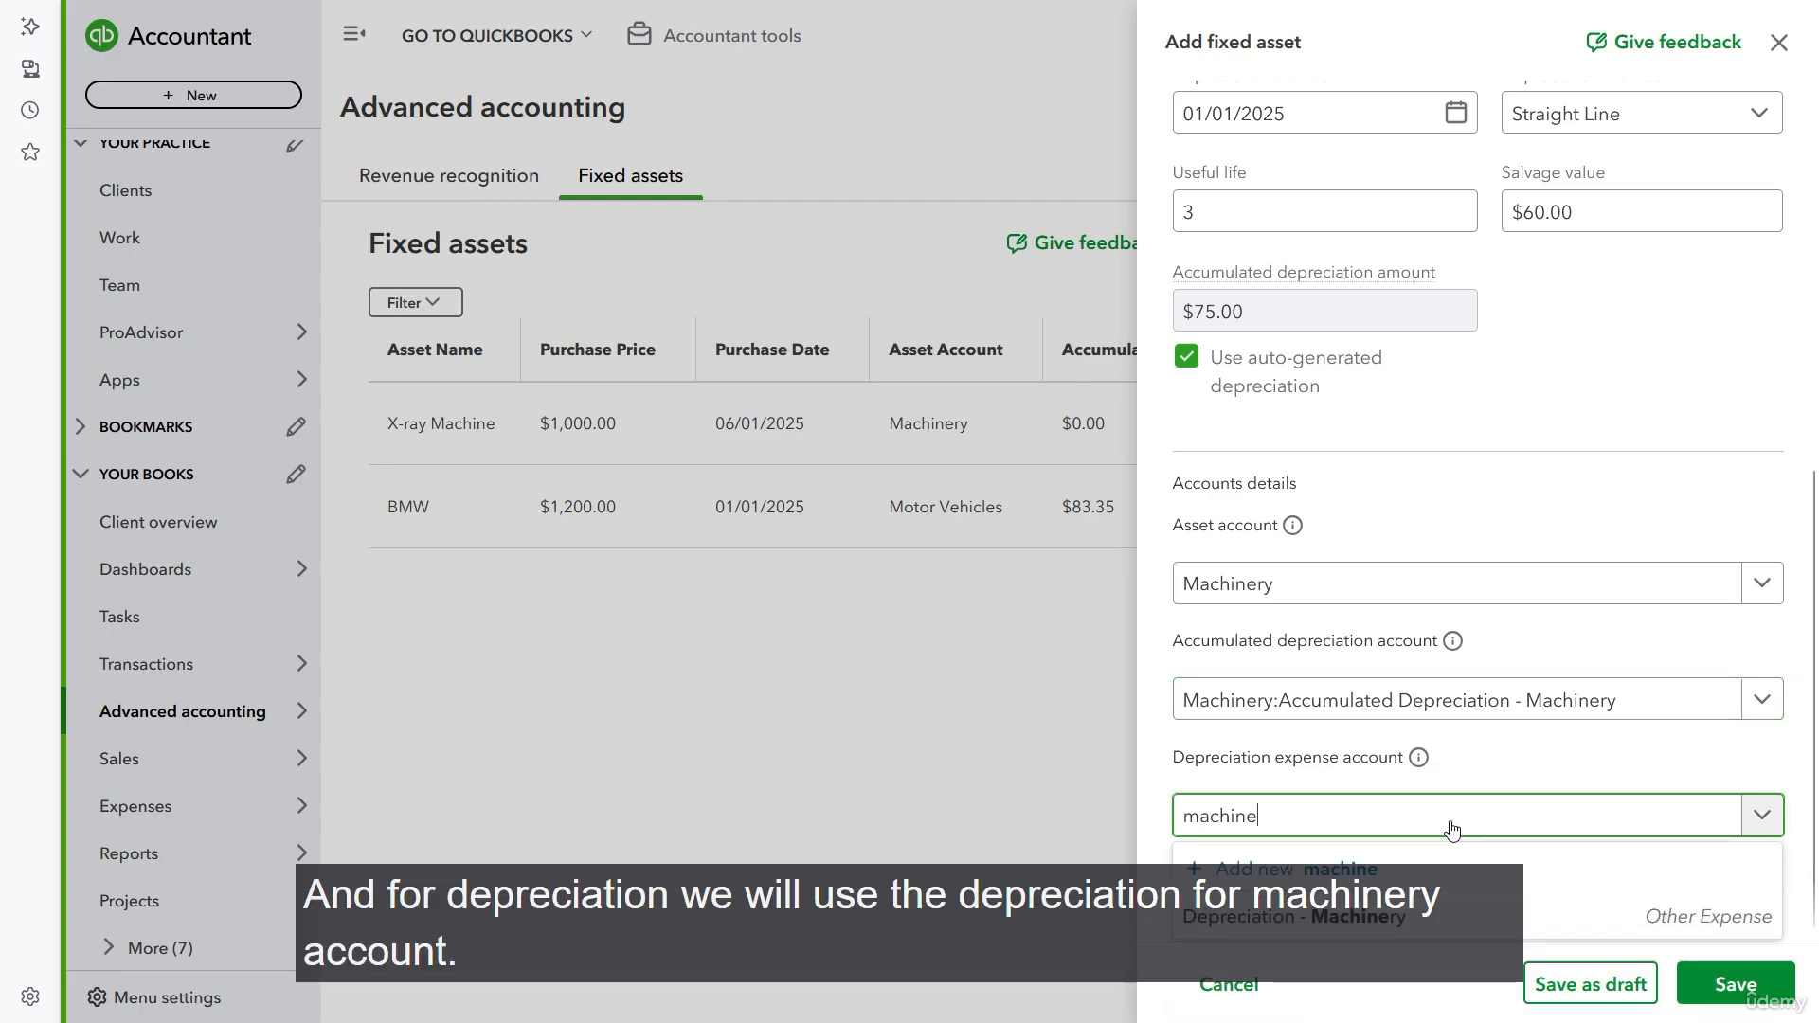
pyautogui.click(1433, 917)
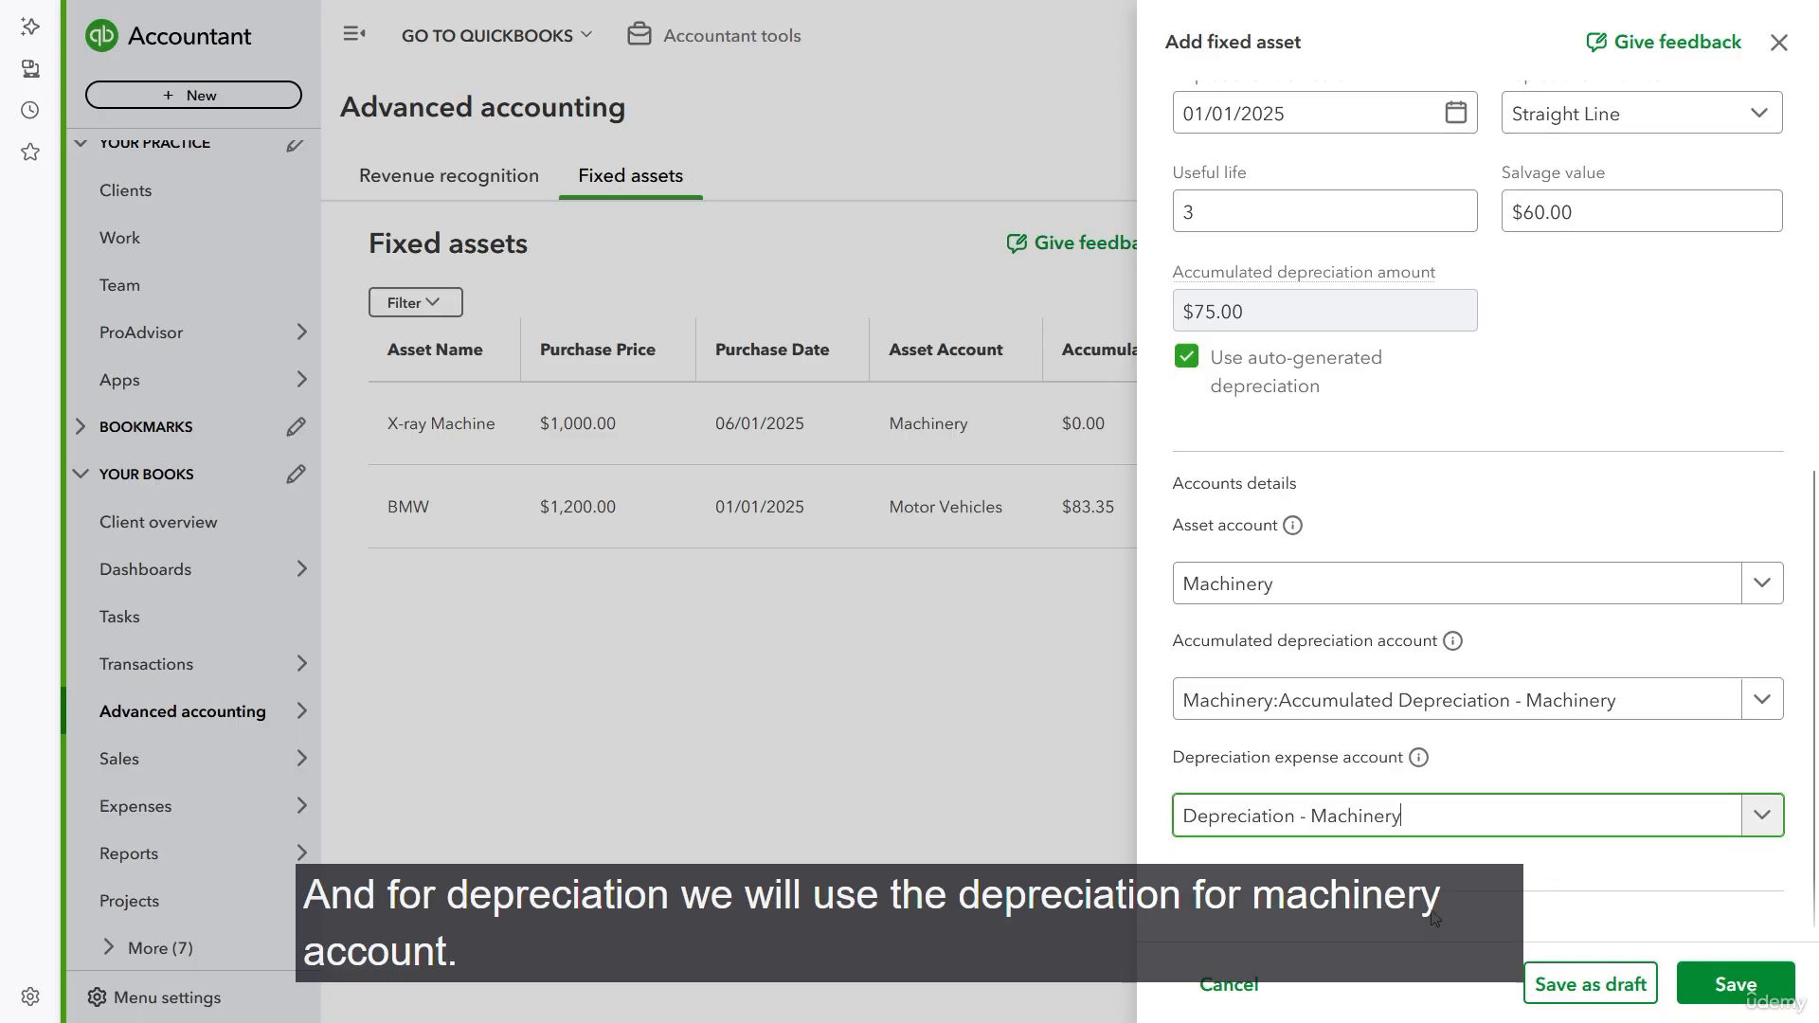
# - Save the Ultrasonic machine asset, check its first automated depreciation posting date, and close the asset details
pyautogui.click(1747, 979)
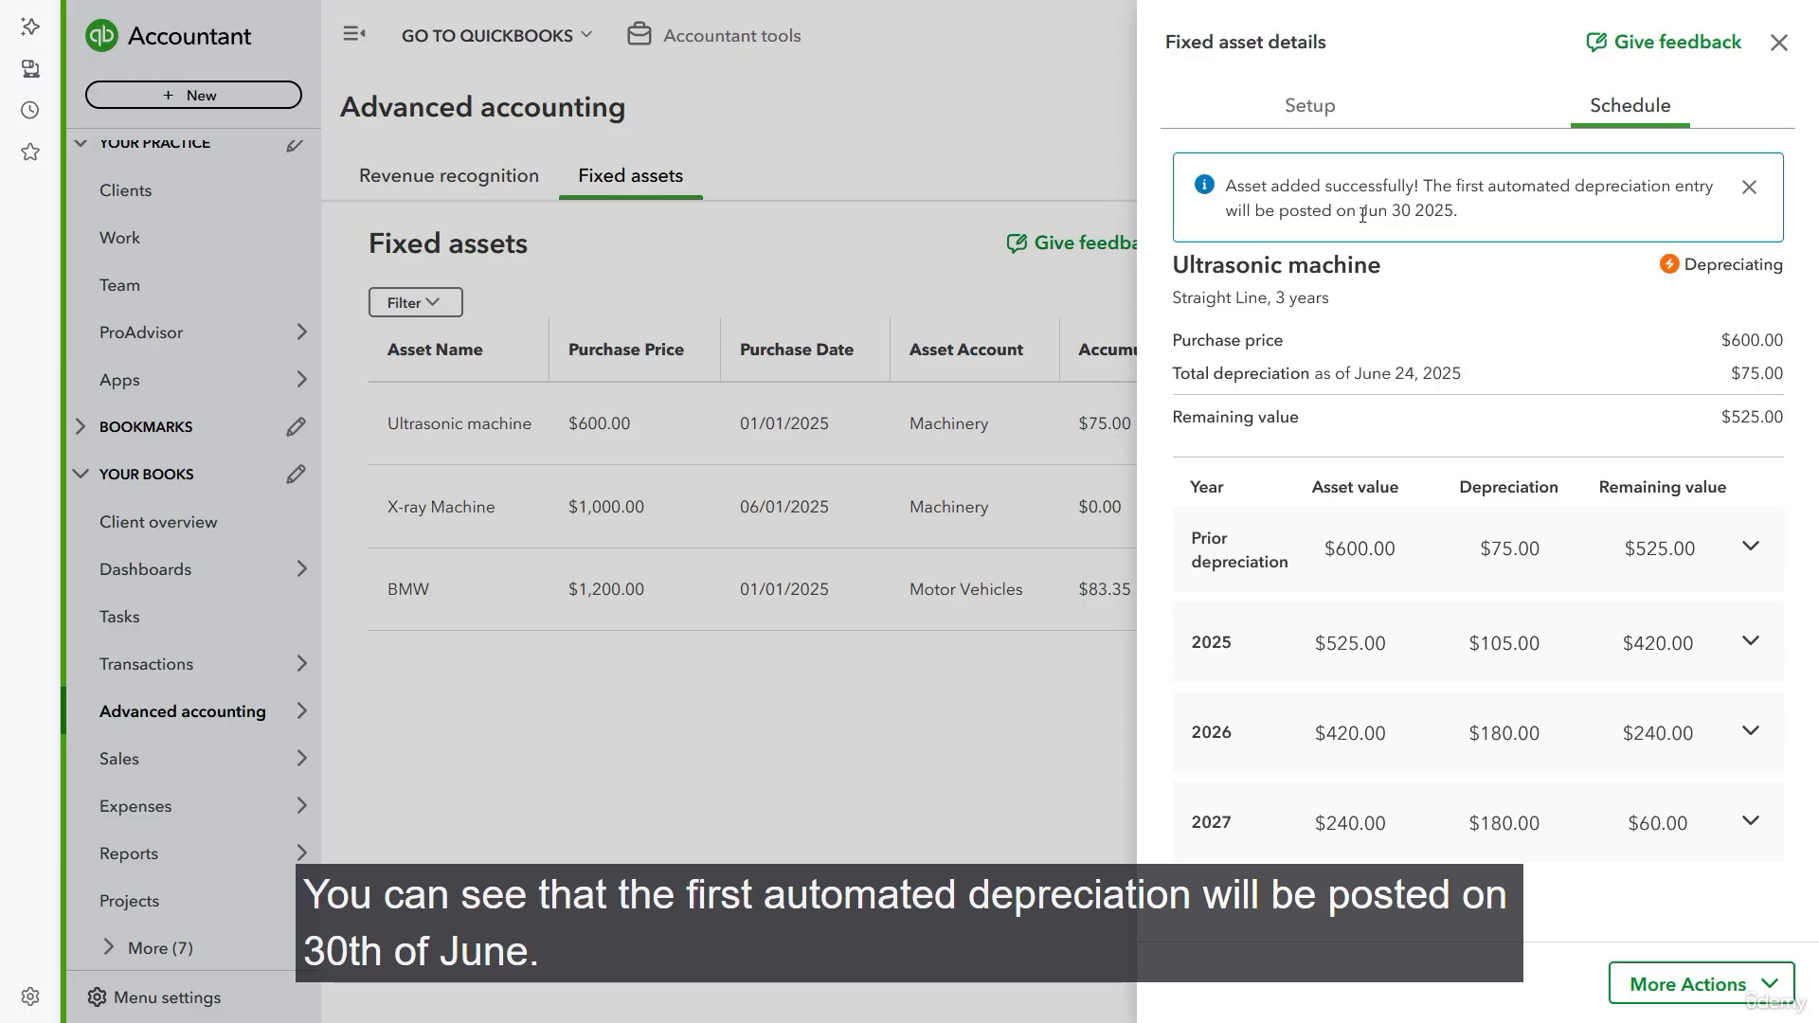
pyautogui.moveTo(1362, 215); pyautogui.dragTo(1425, 218)
pyautogui.click(1779, 43)
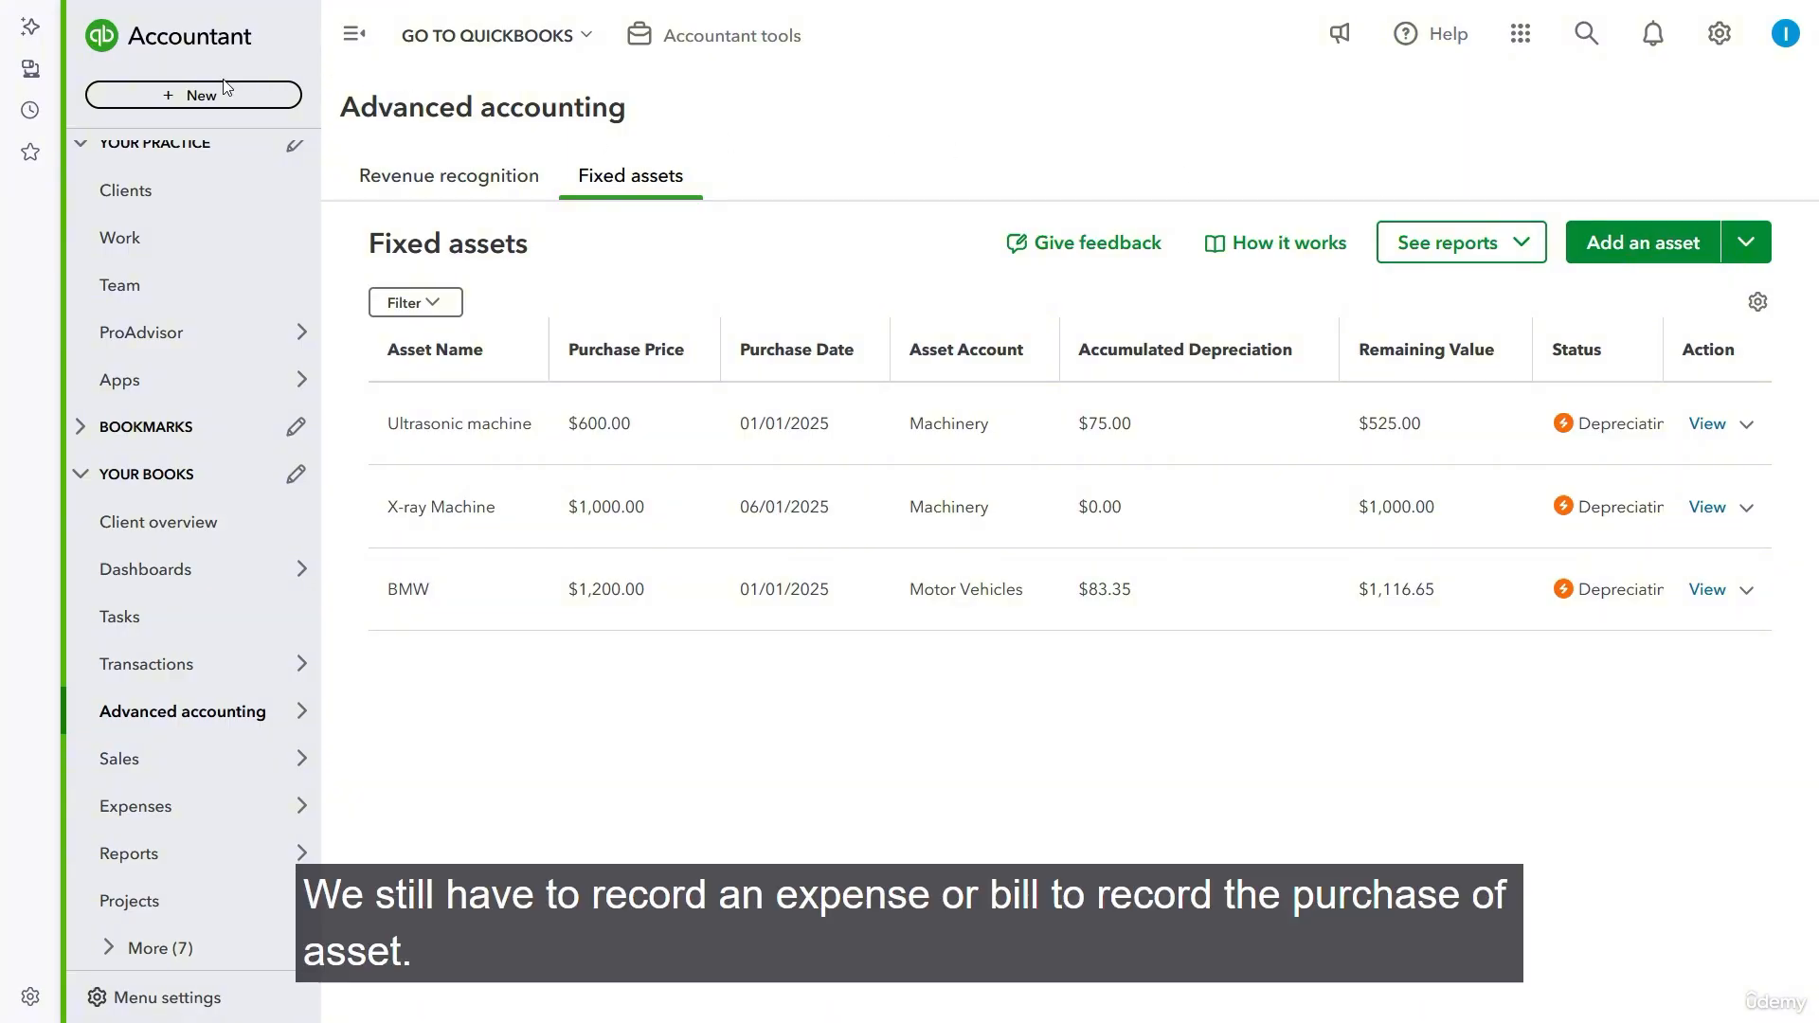
# - Create a new expense with US tech as the payee and the Bank of America account as the payment account
pyautogui.click(218, 103)
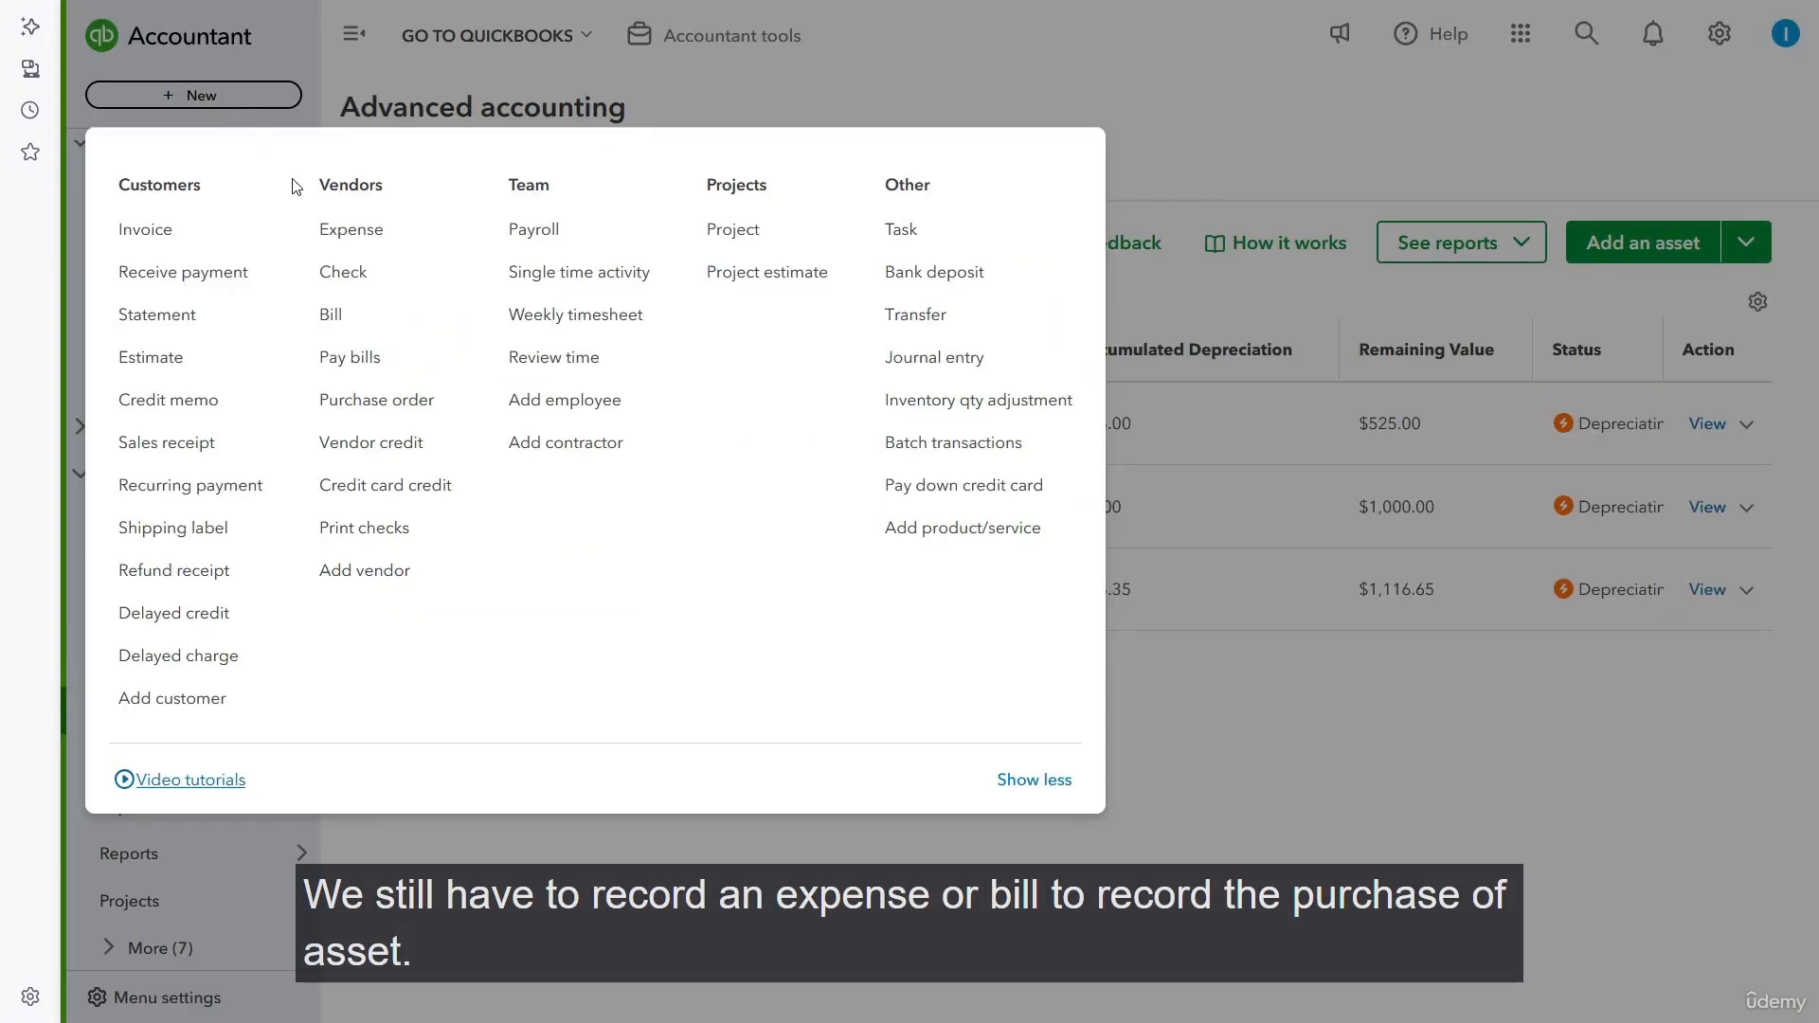
pyautogui.click(380, 233)
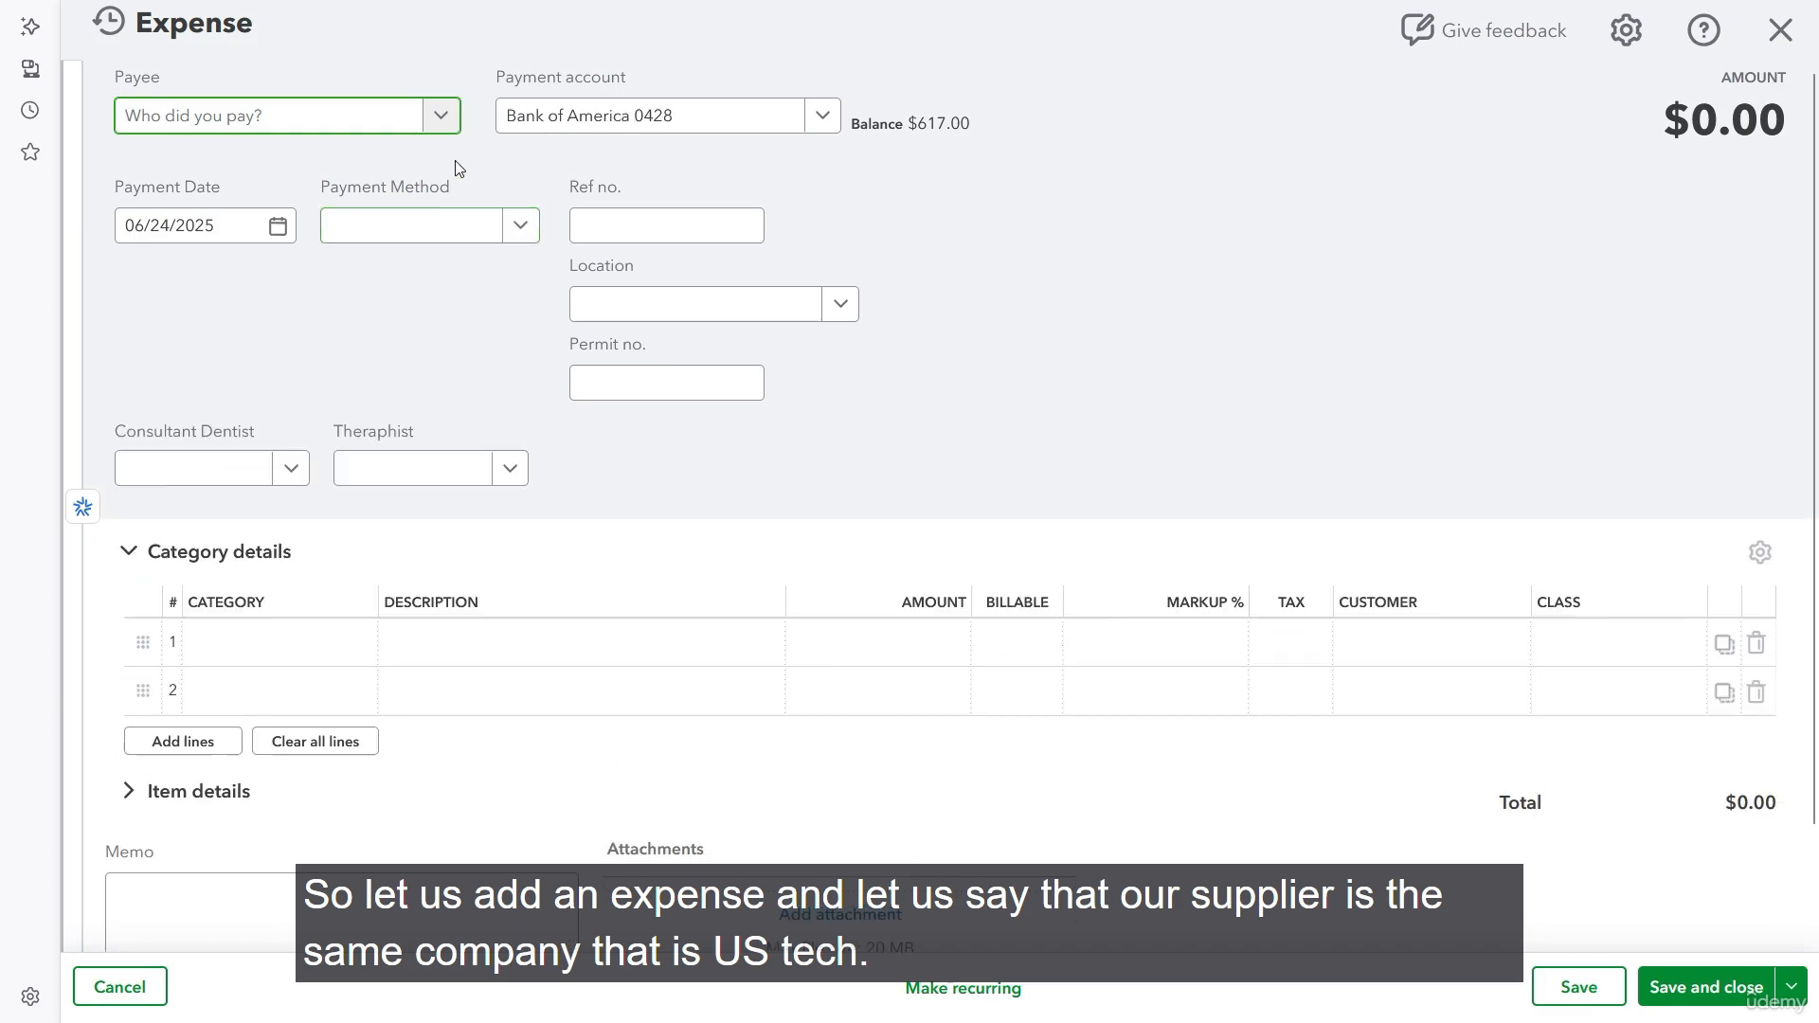
pyautogui.click(445, 130)
pyautogui.scroll(-2, 436, 159)
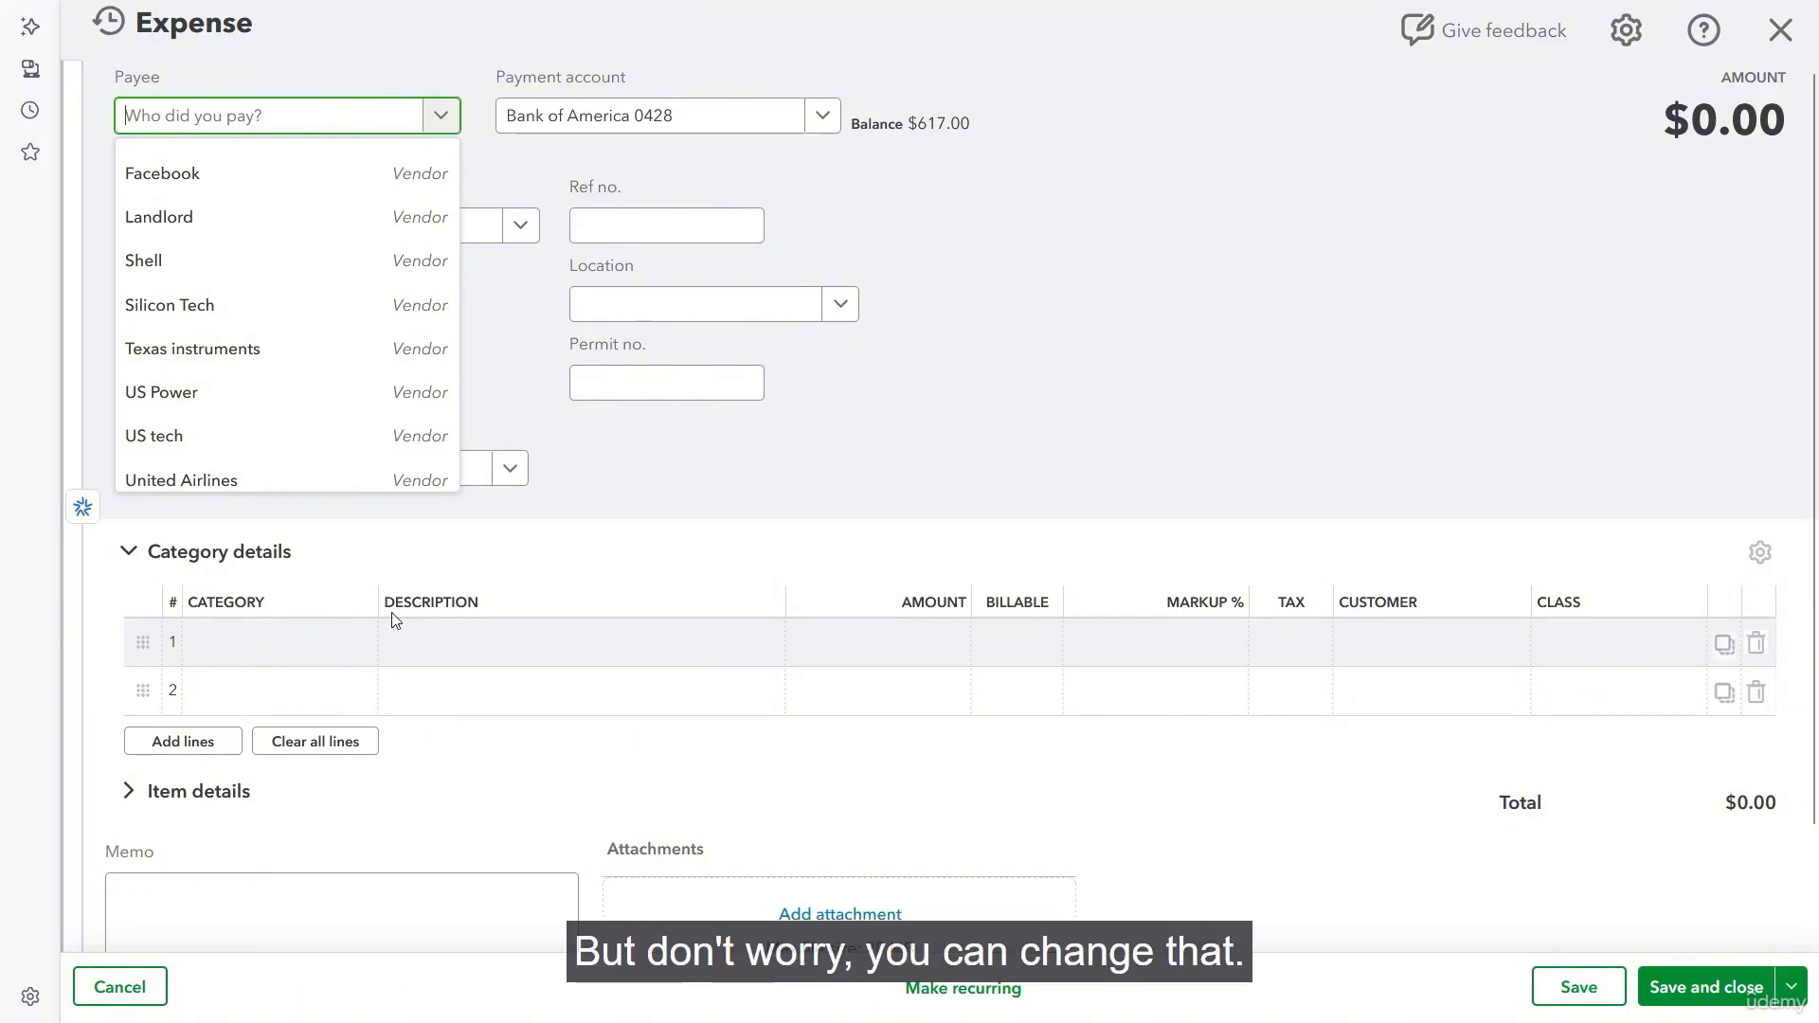
pyautogui.click(171, 442)
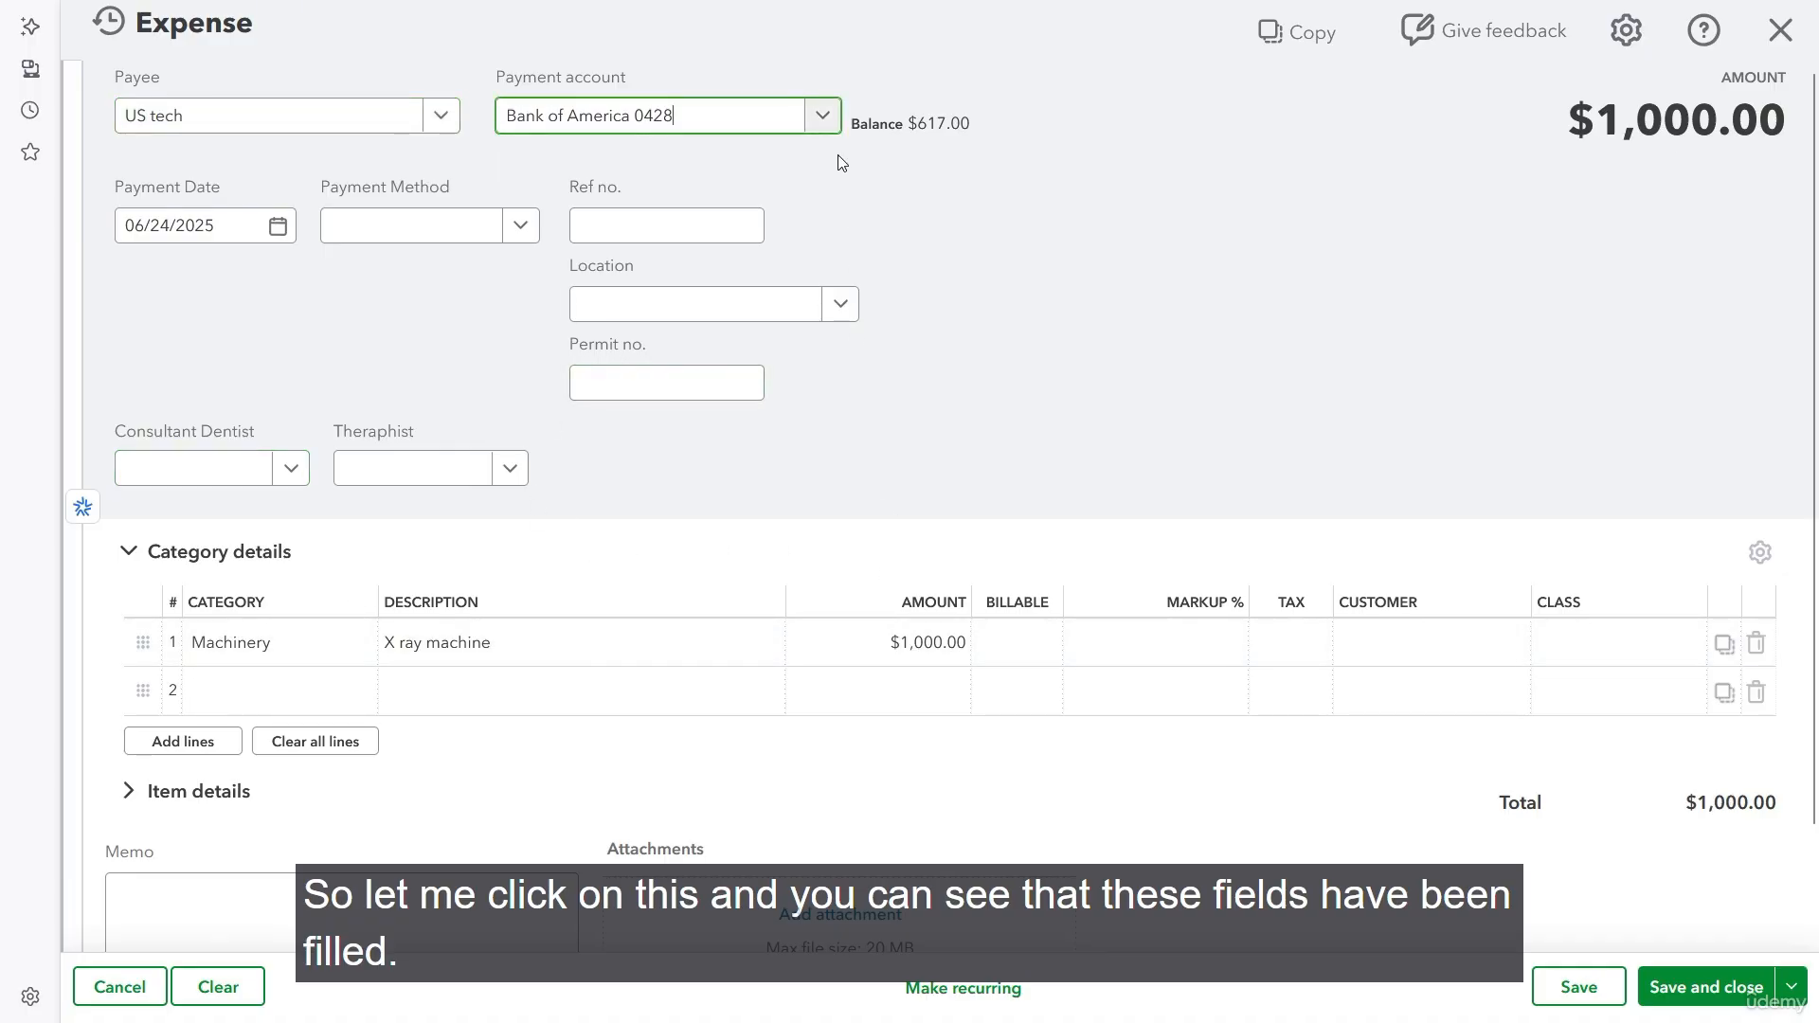
pyautogui.click(822, 116)
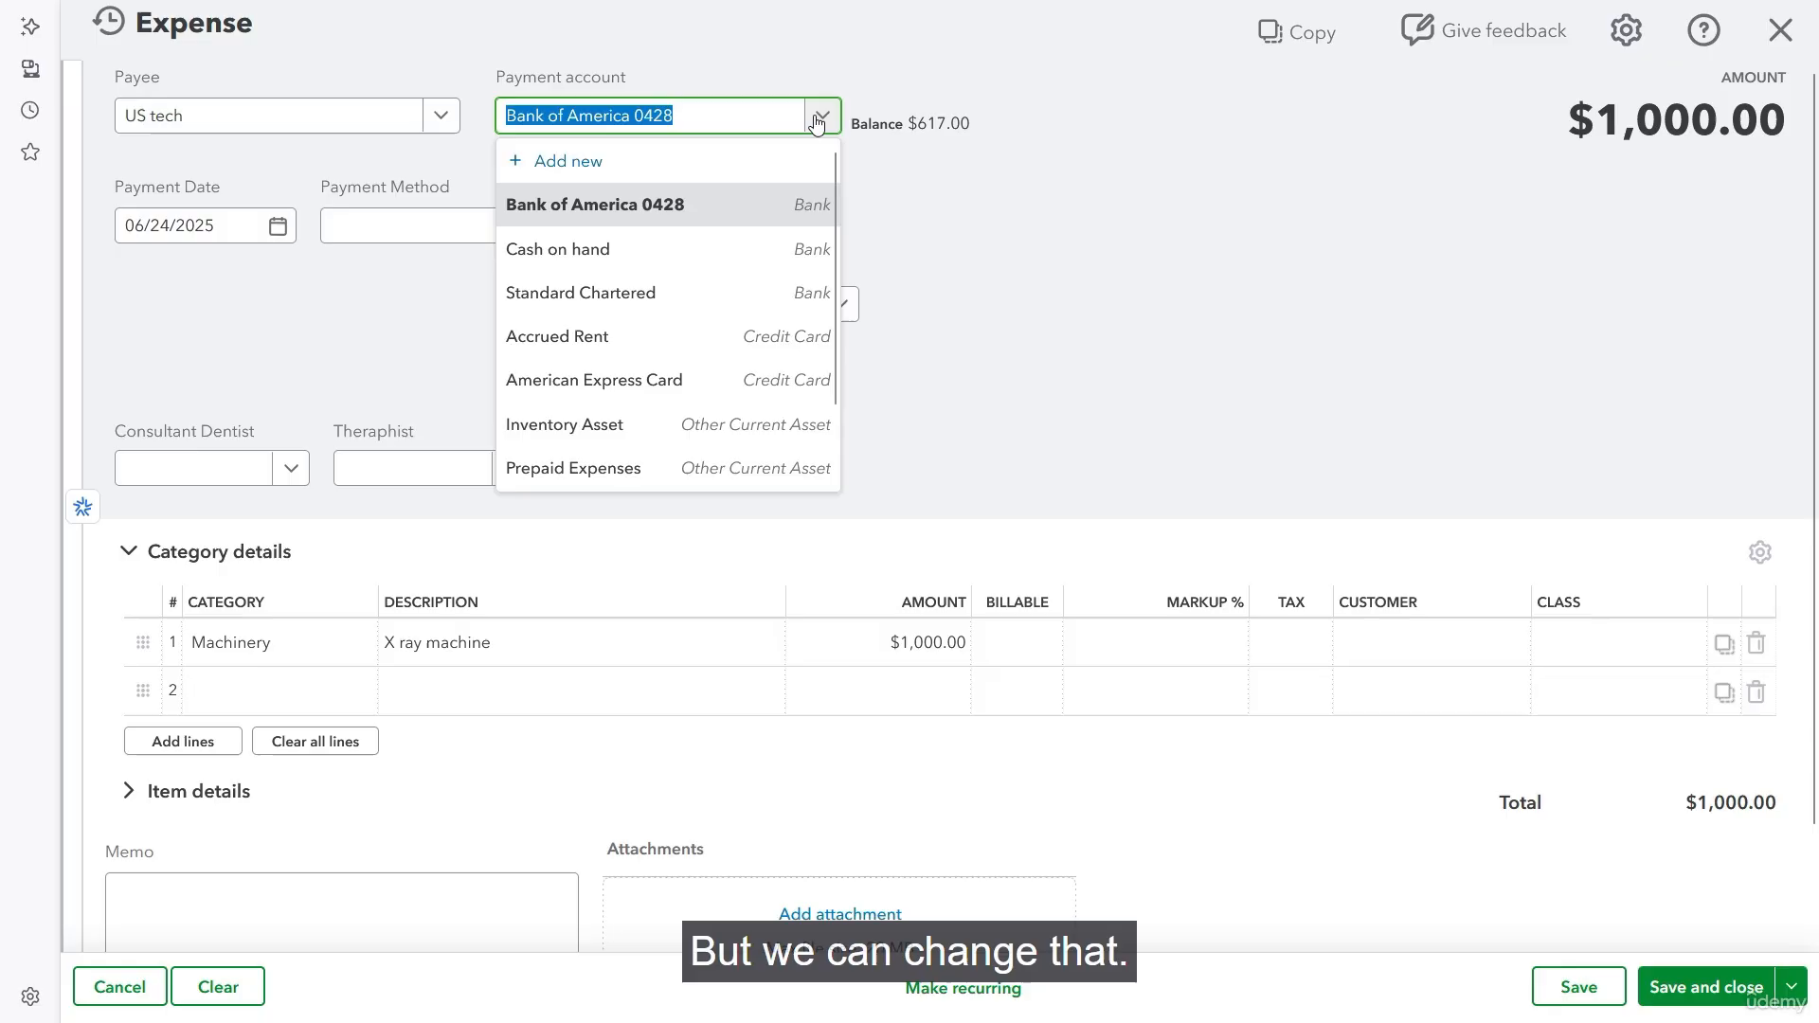
pyautogui.click(642, 222)
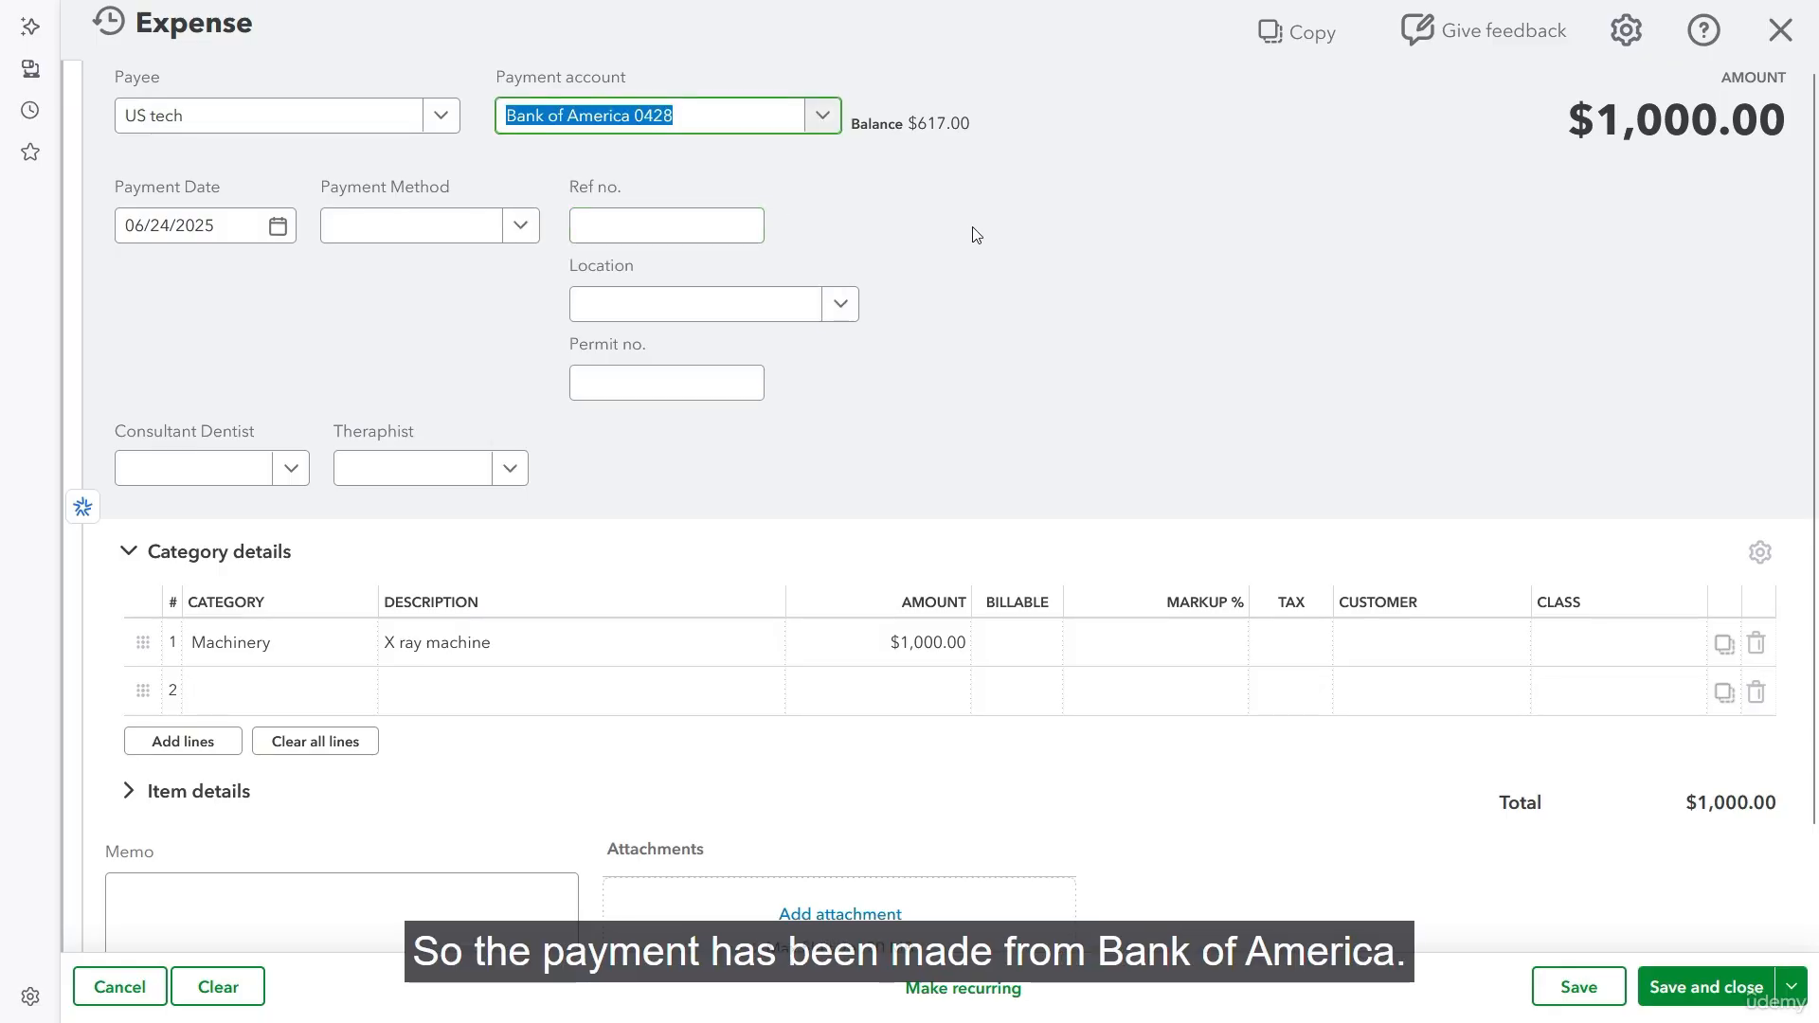
# - Set the expense's payment date to 01/01/2025
pyautogui.click(278, 226)
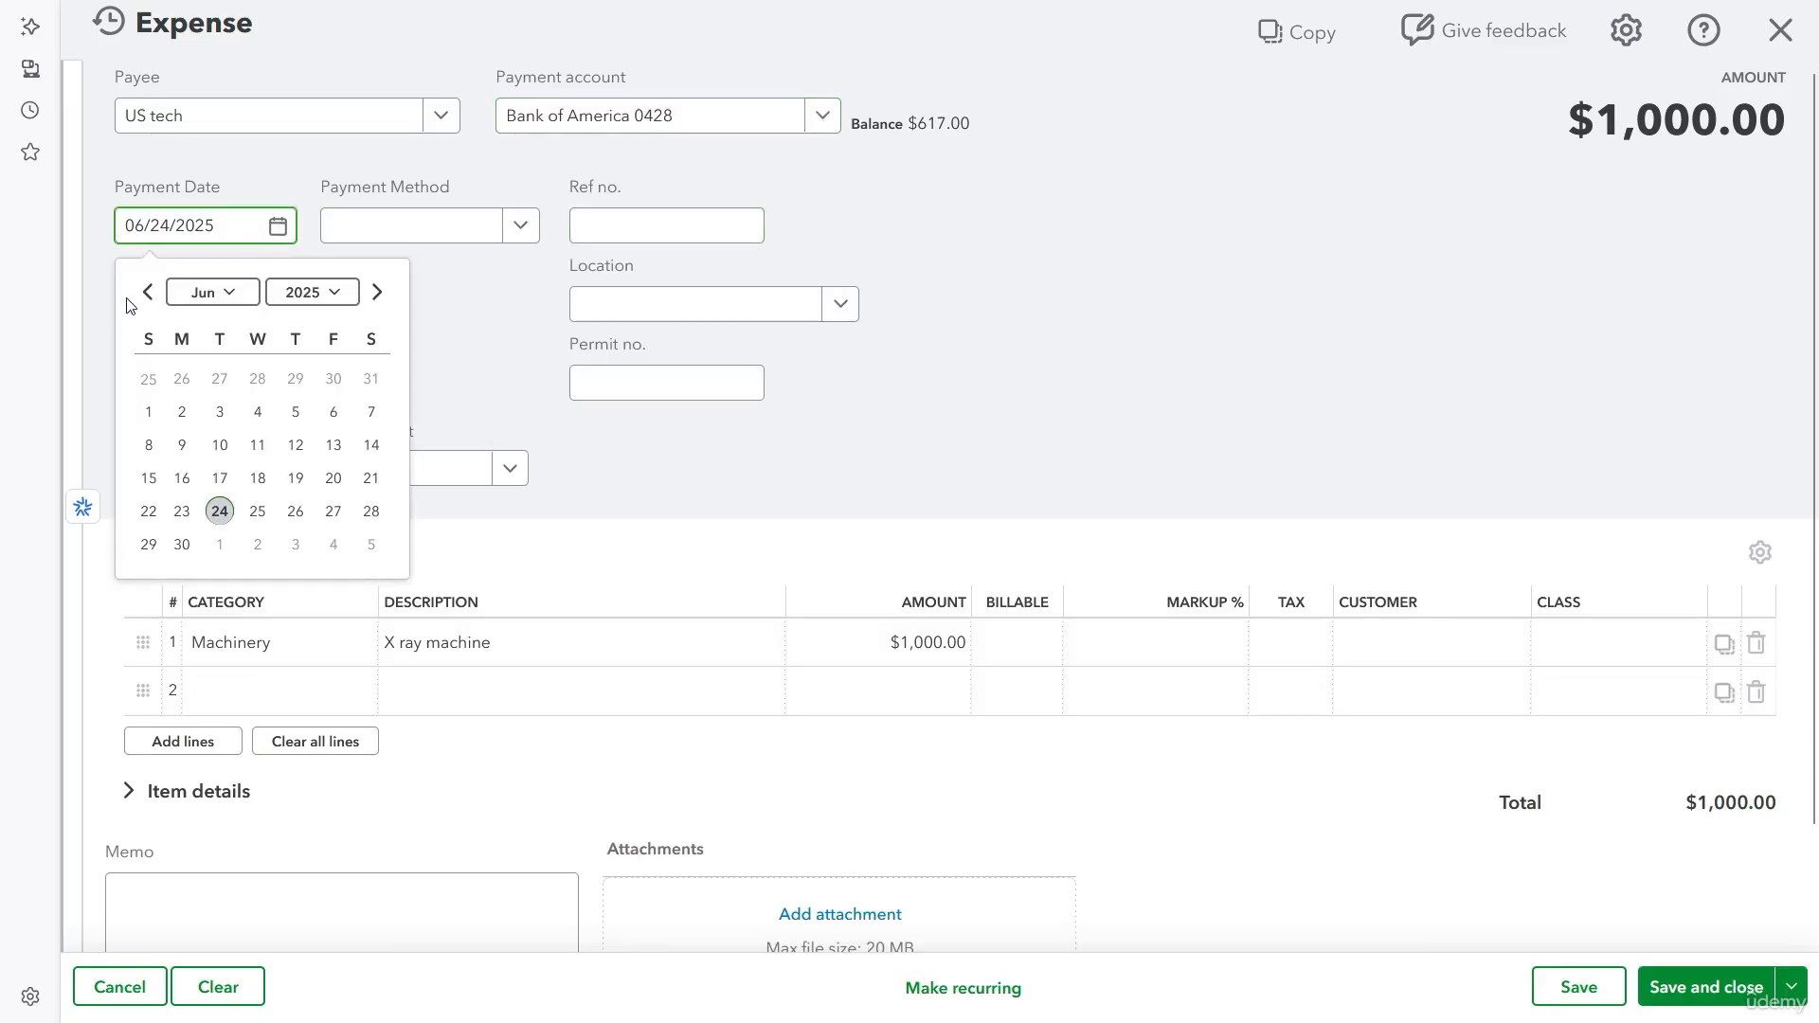
pyautogui.click(142, 299)
pyautogui.click(142, 302)
pyautogui.click(142, 301)
pyautogui.click(144, 293)
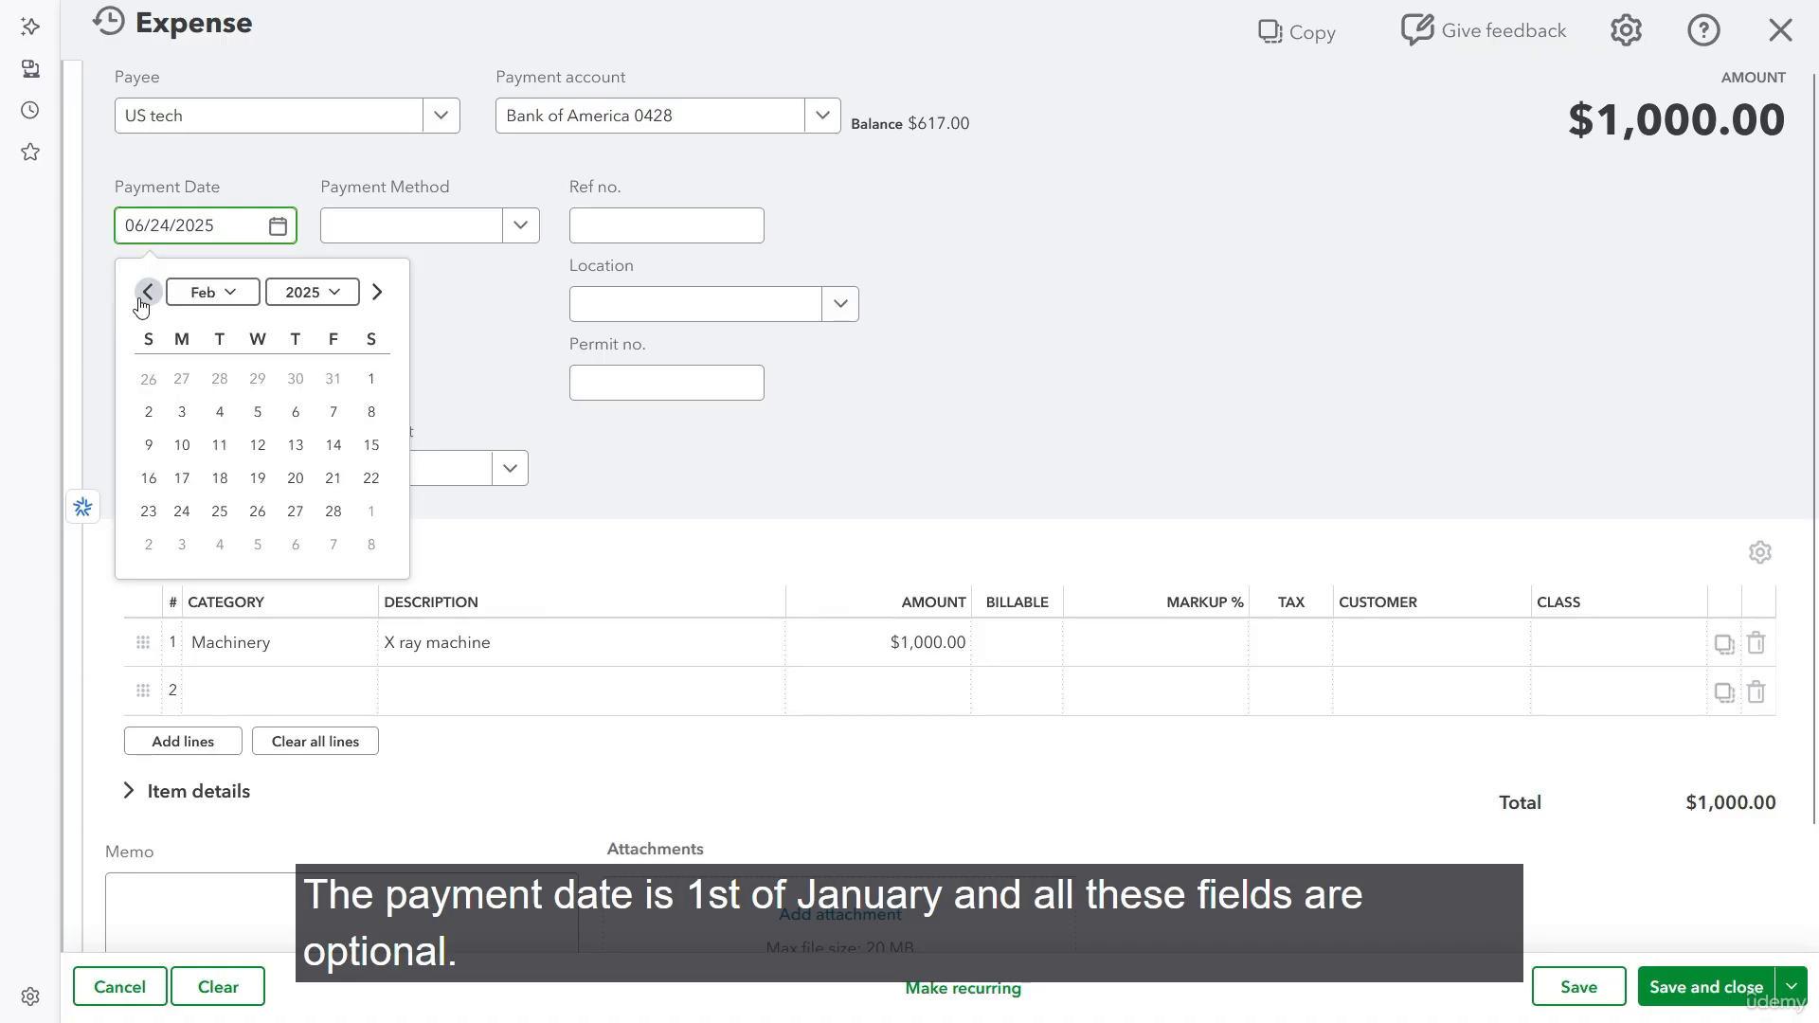
pyautogui.click(144, 294)
pyautogui.click(257, 379)
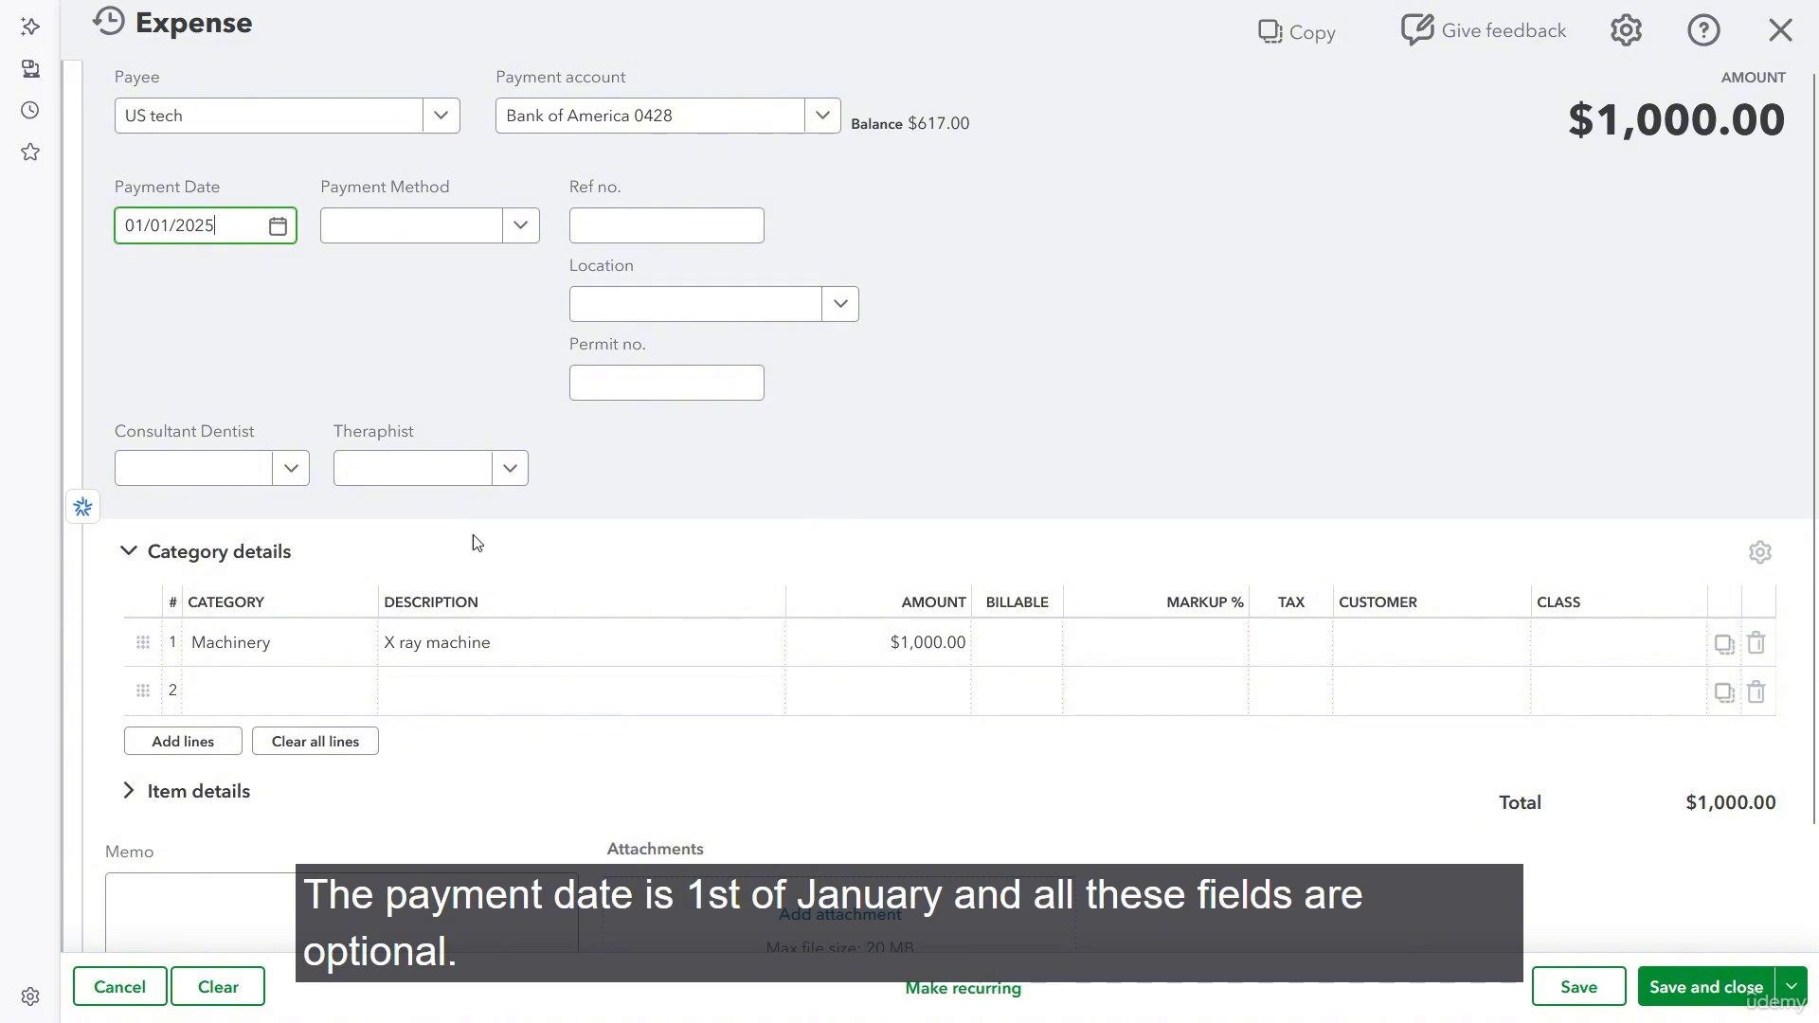
# - Set the Machinery line's description to Ultrasonic machine and its amount to 600, and save and close the expense
pyautogui.click(517, 645)
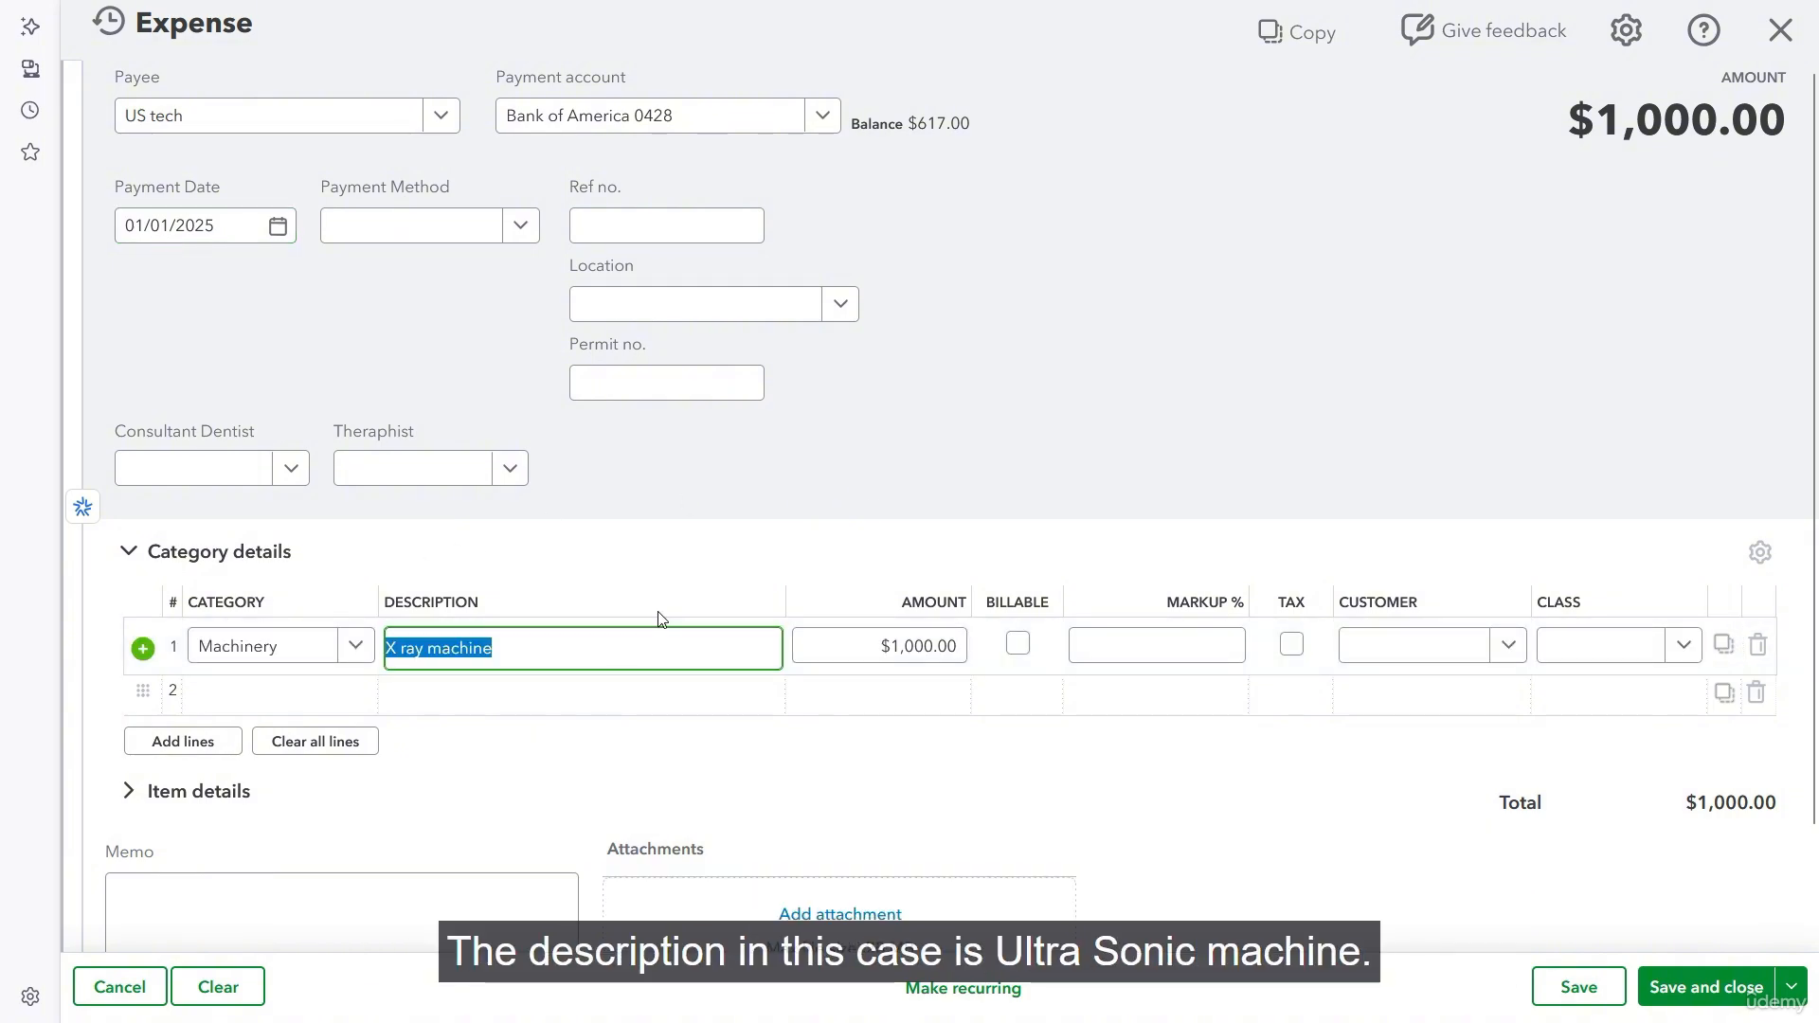
pyautogui.write('Ul')
pyautogui.press('BackSpace')
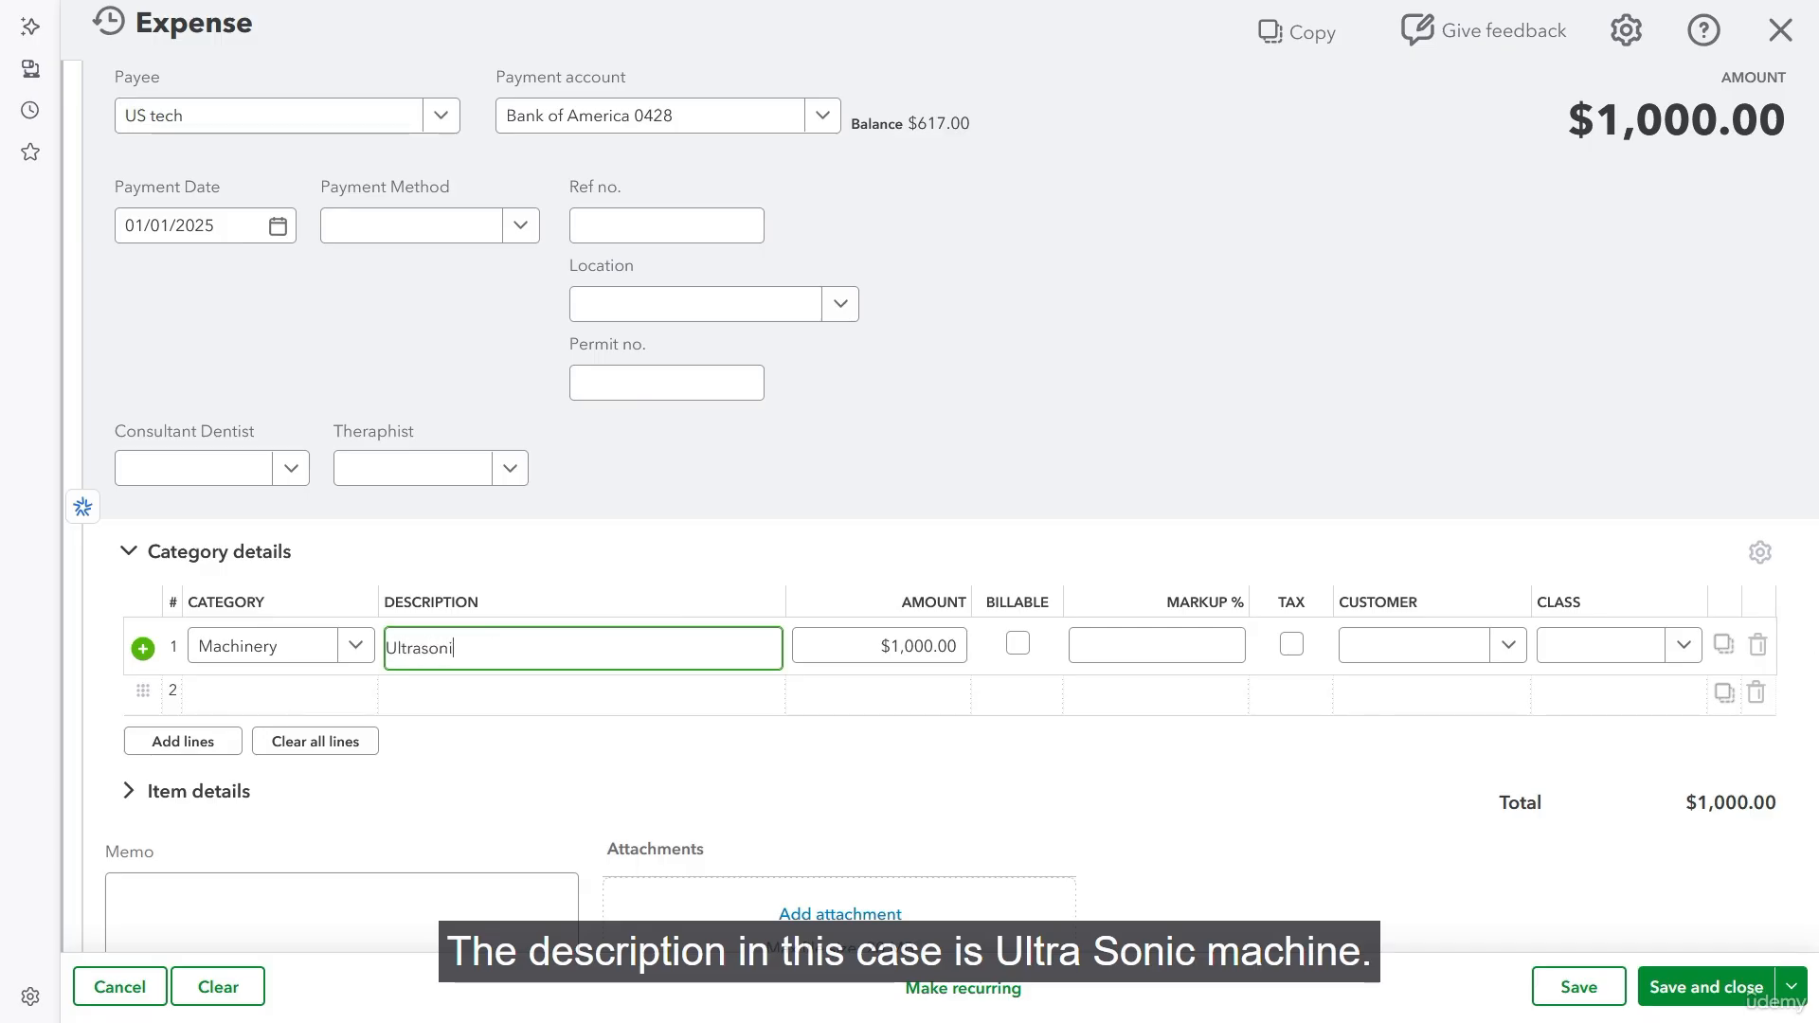
pyautogui.write('ltrasonic machine')
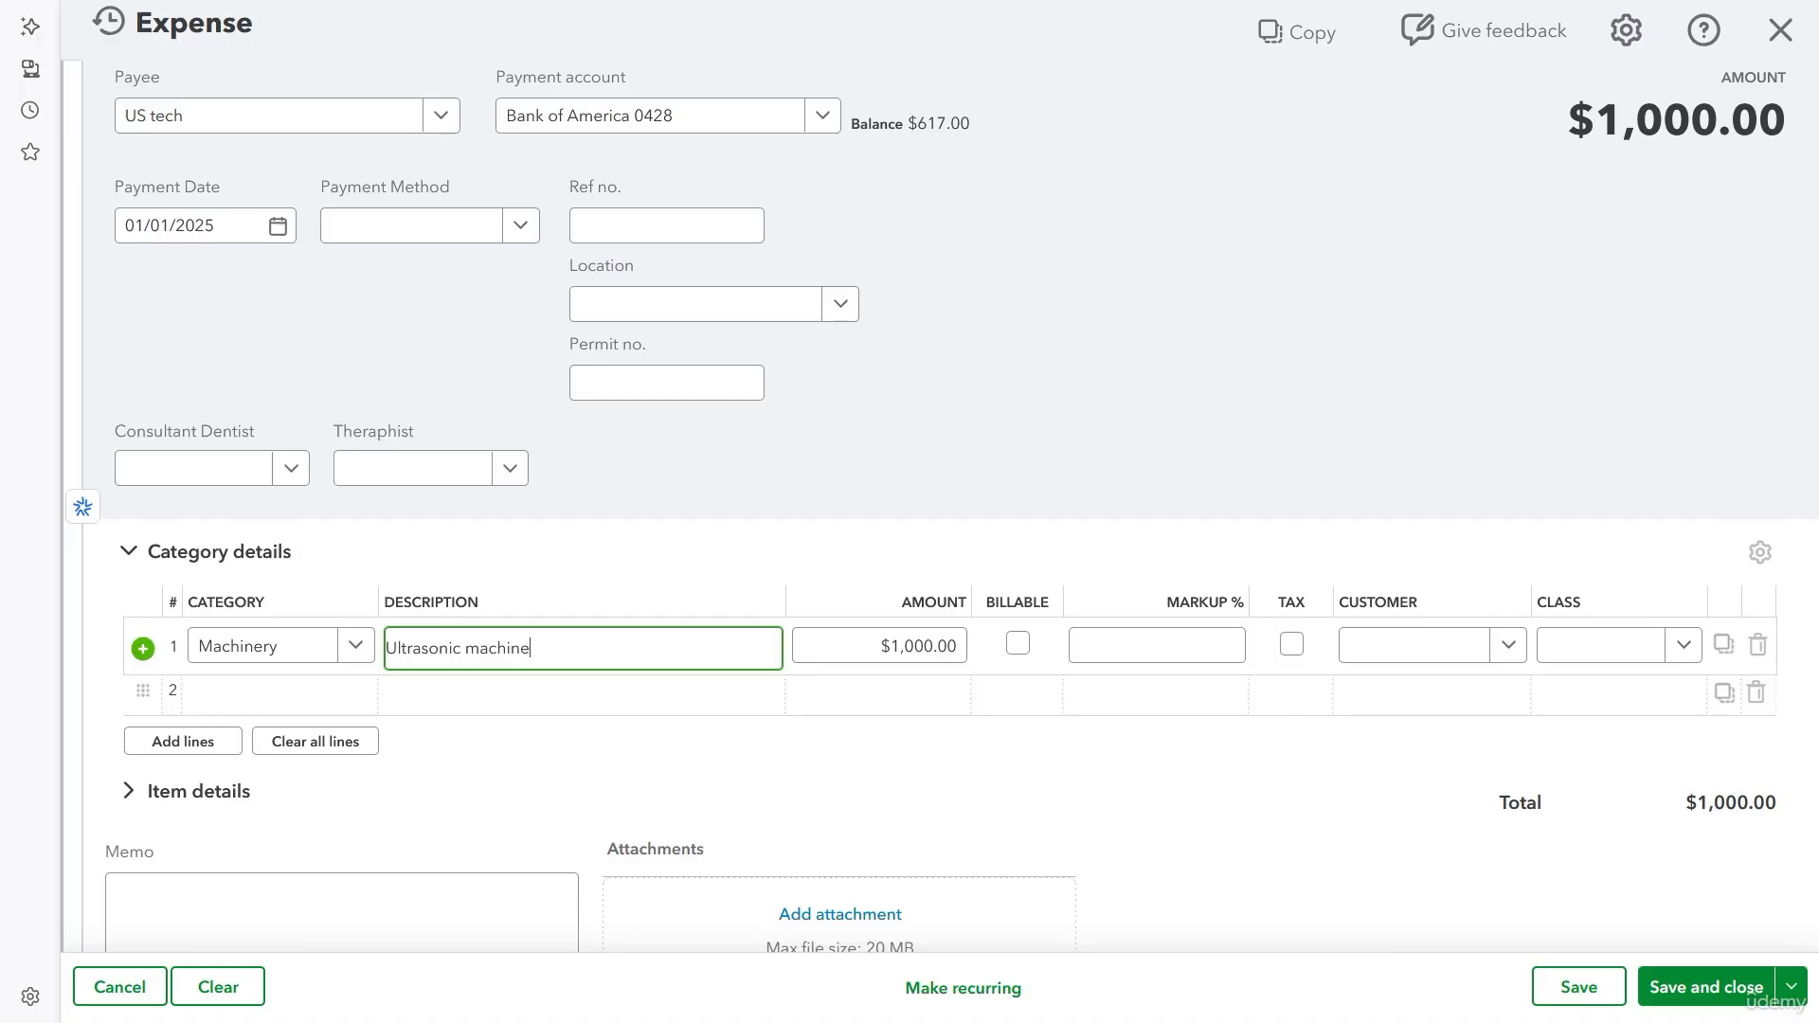
pyautogui.press('Tab')
pyautogui.write('600')
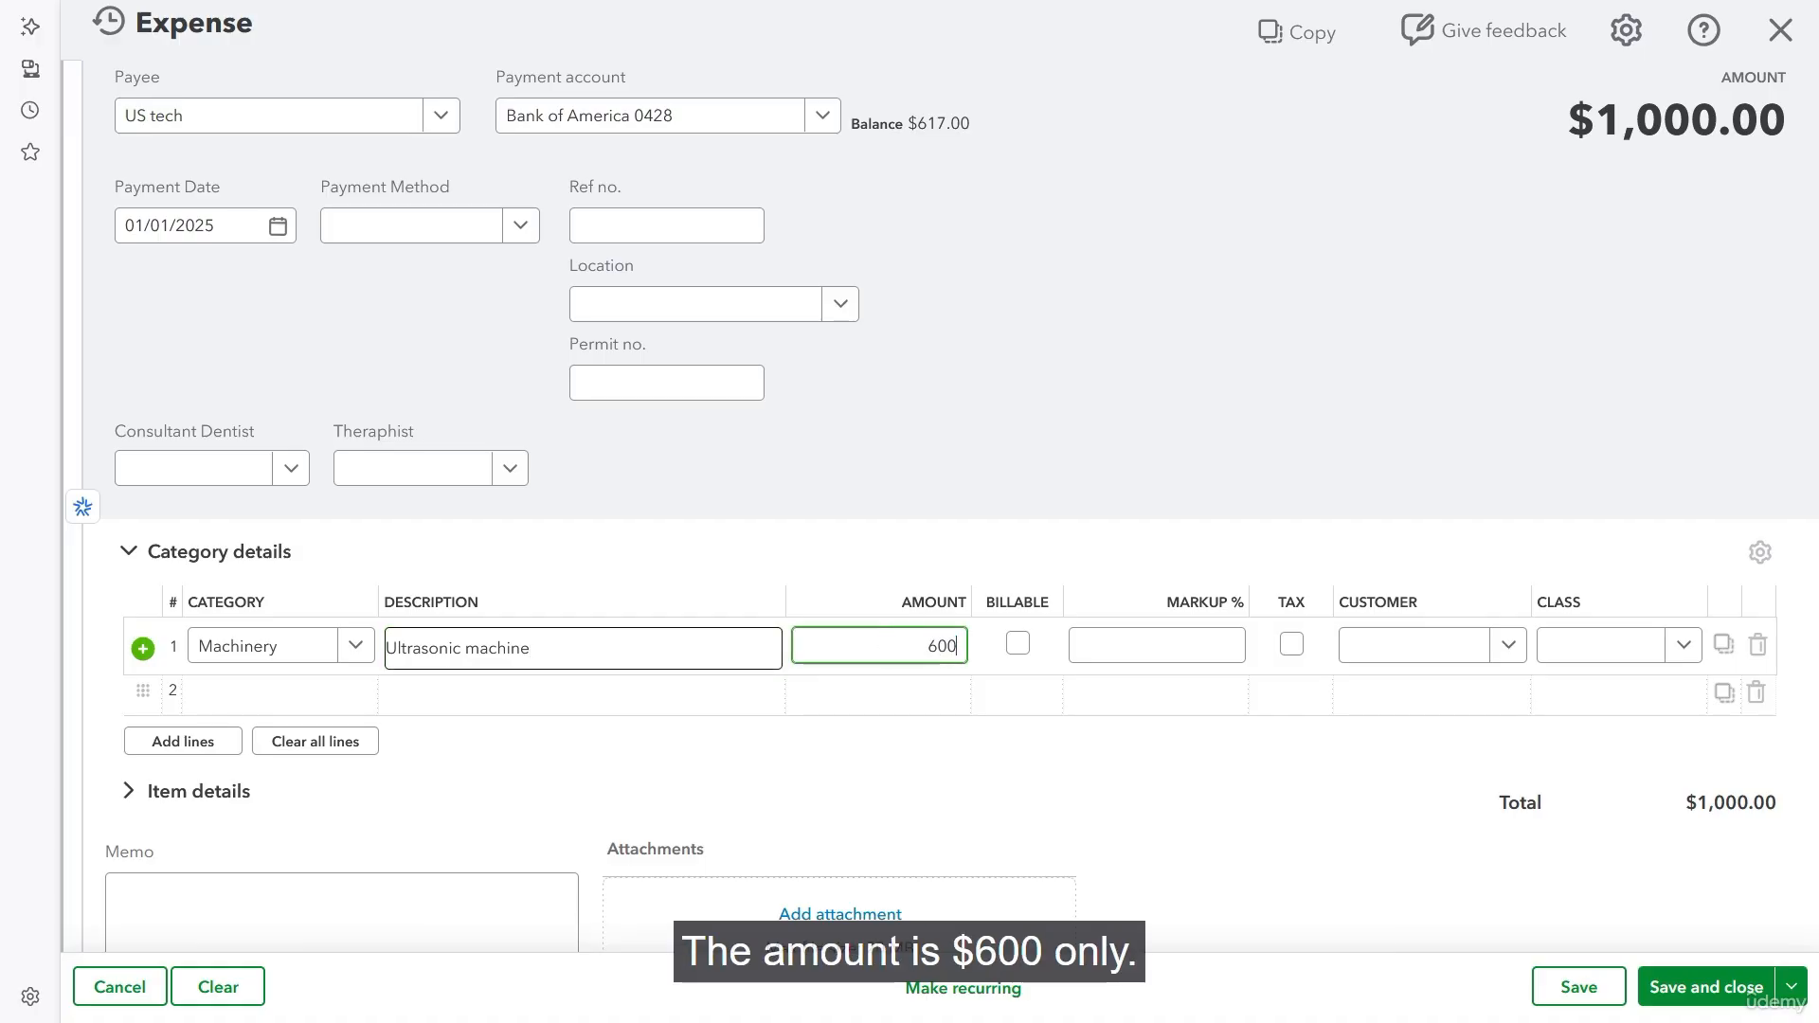
pyautogui.press('Tab')
pyautogui.scroll(-1, 852, 644)
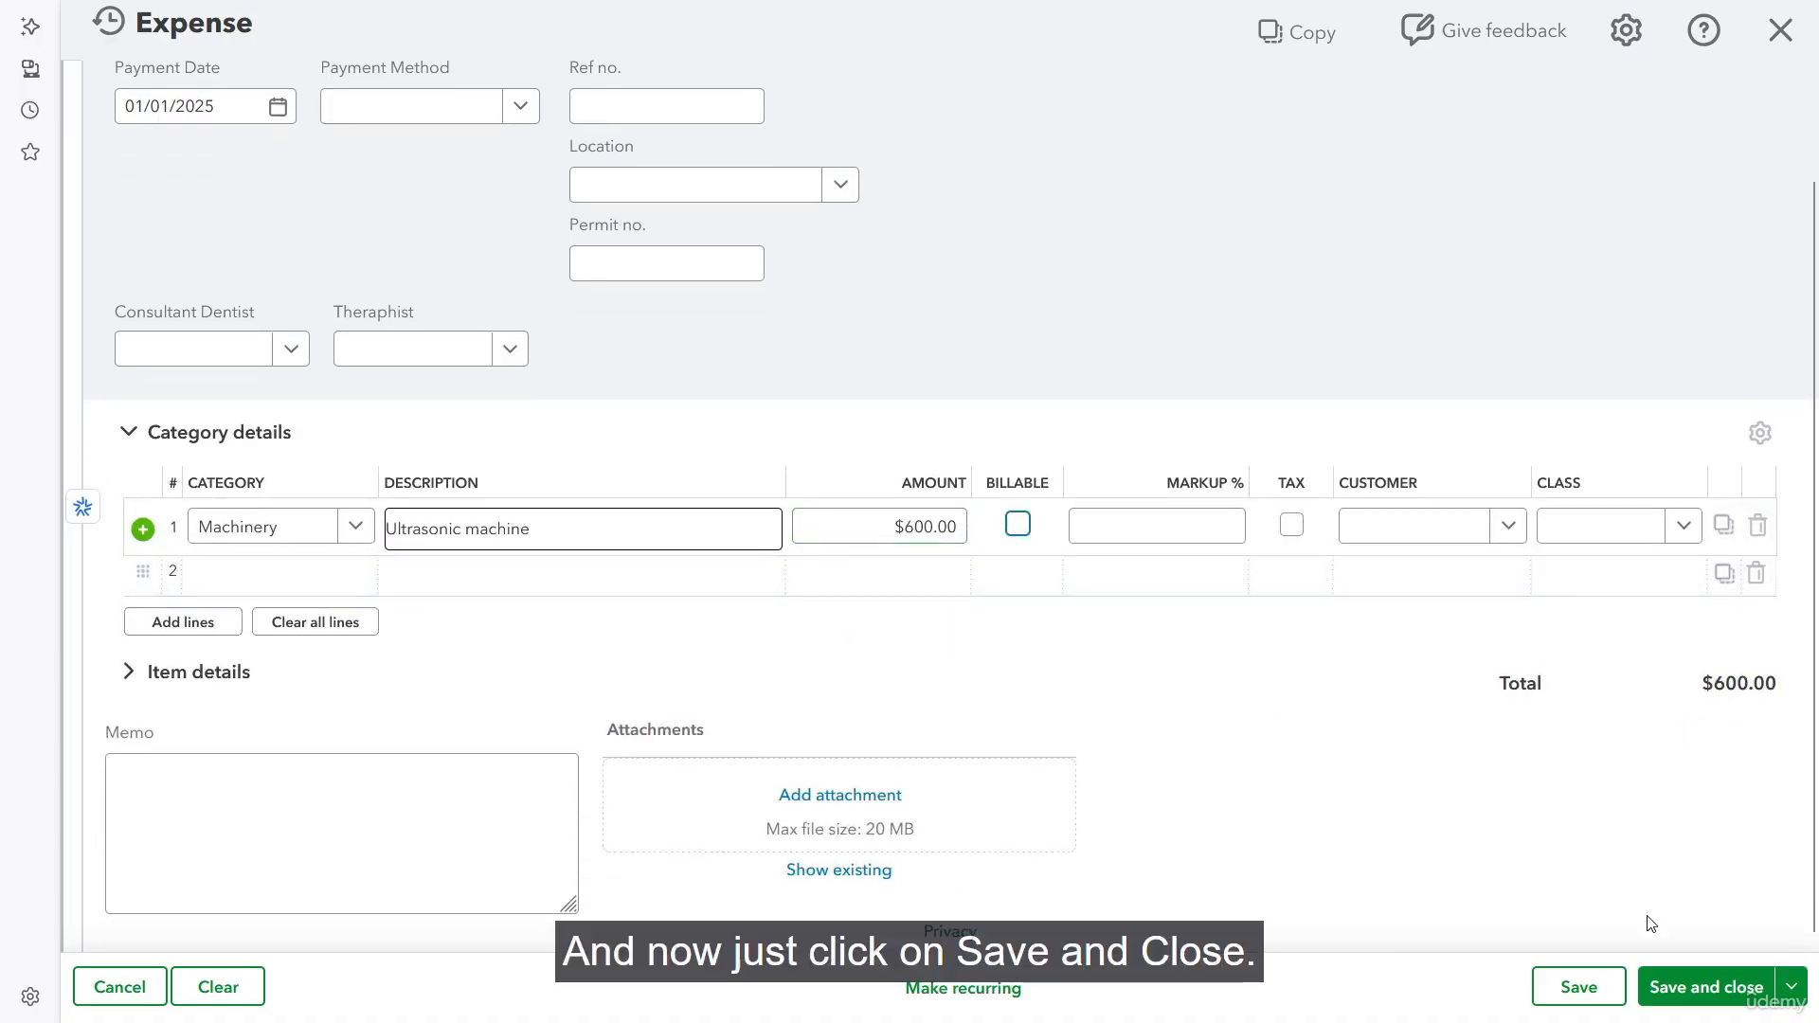
pyautogui.click(1705, 992)
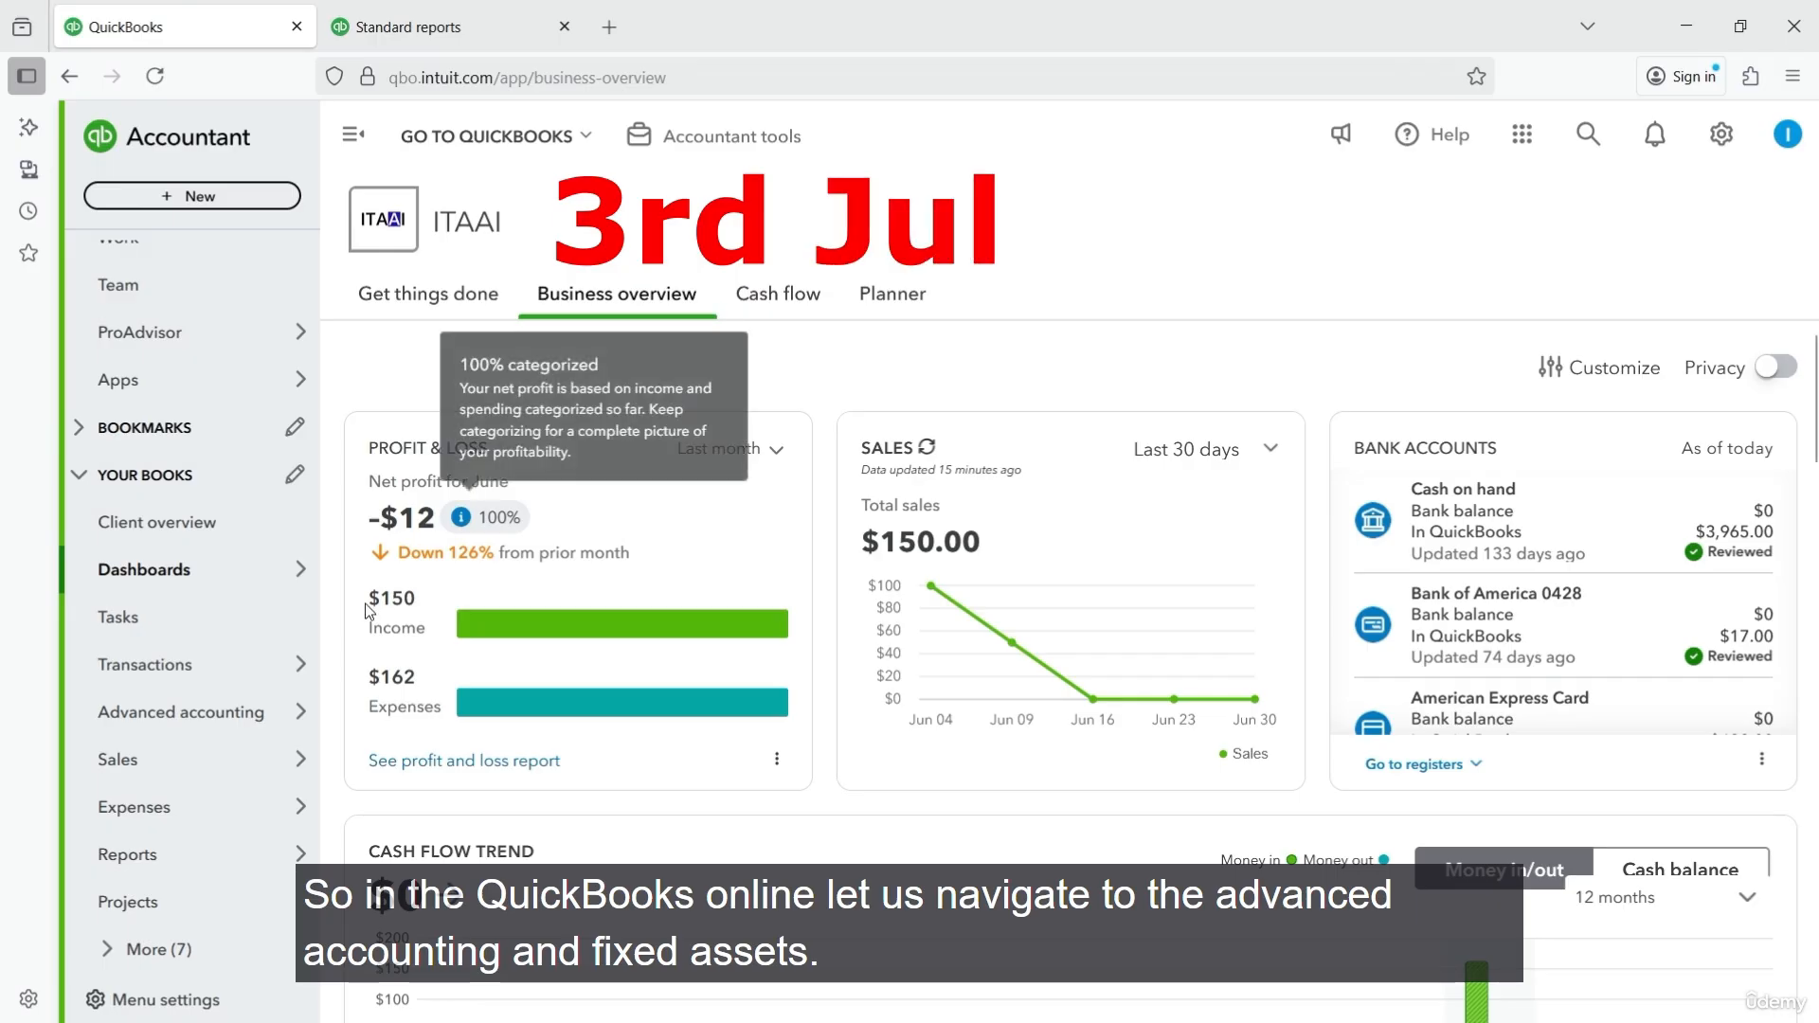
# - Check the depreciation of the assets in the fixed assets list, and open the Journal report from the standard reports
pyautogui.moveTo(276, 736)
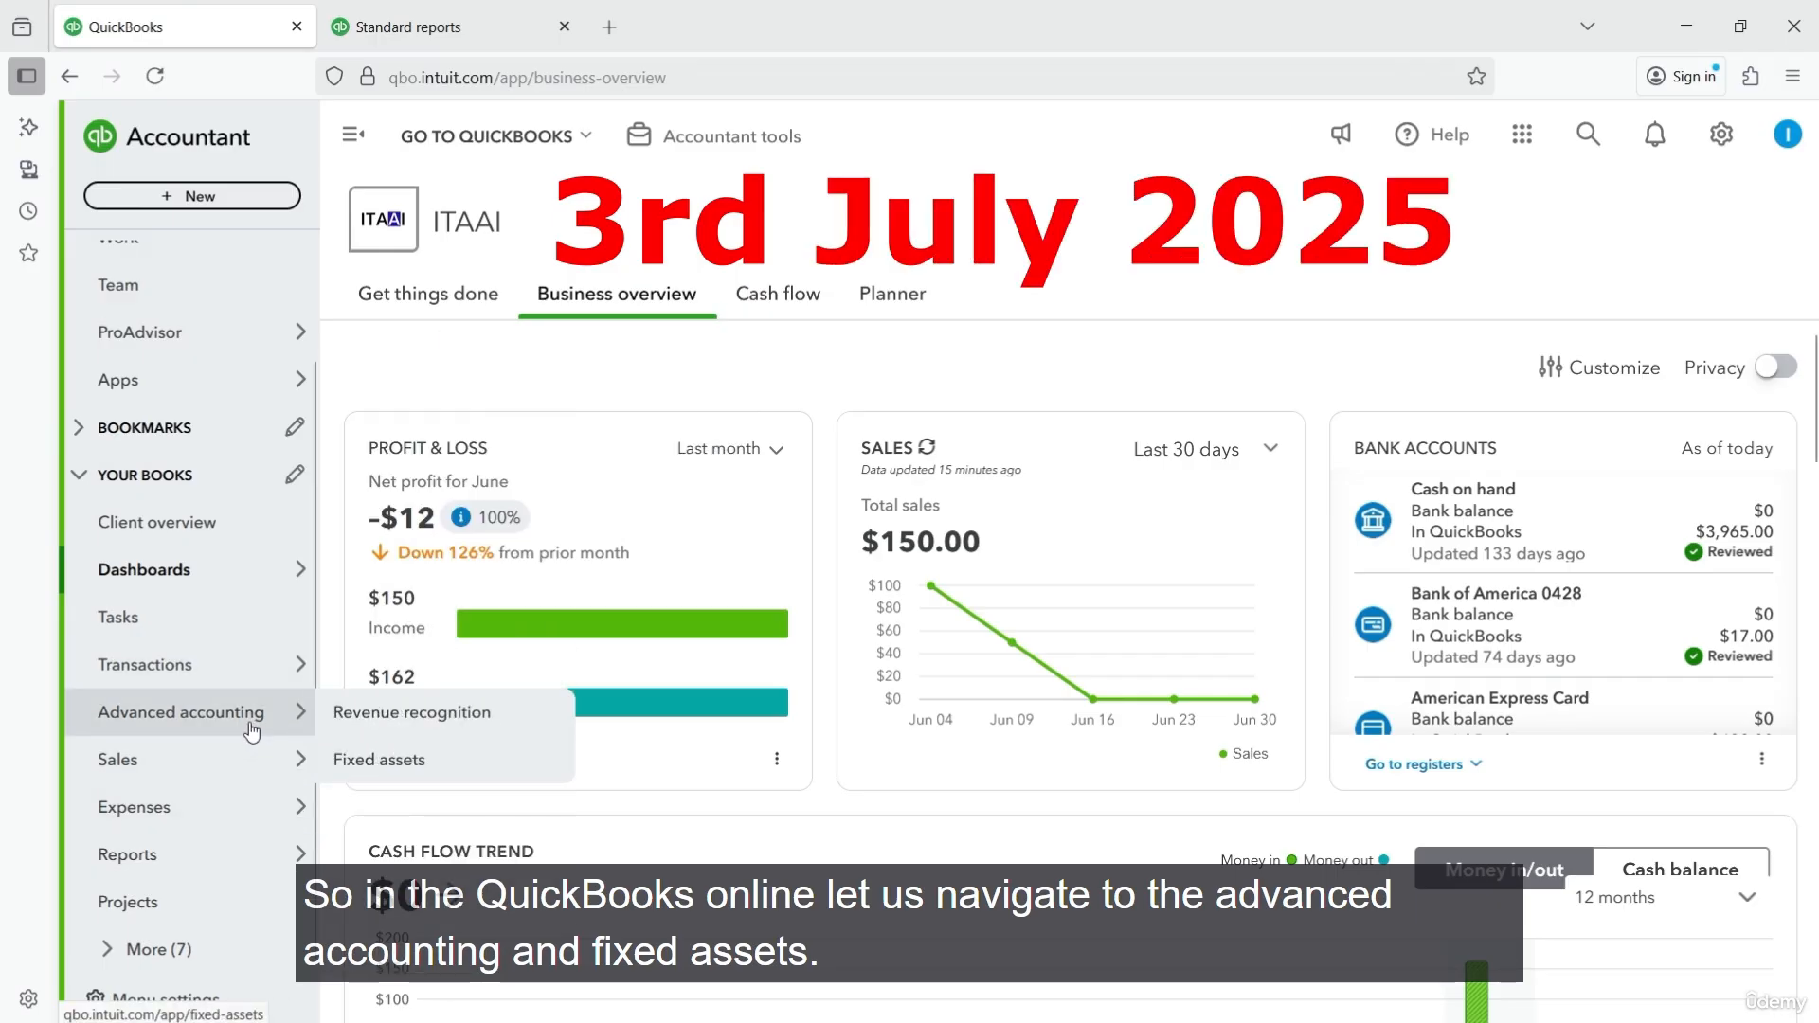
pyautogui.click(403, 760)
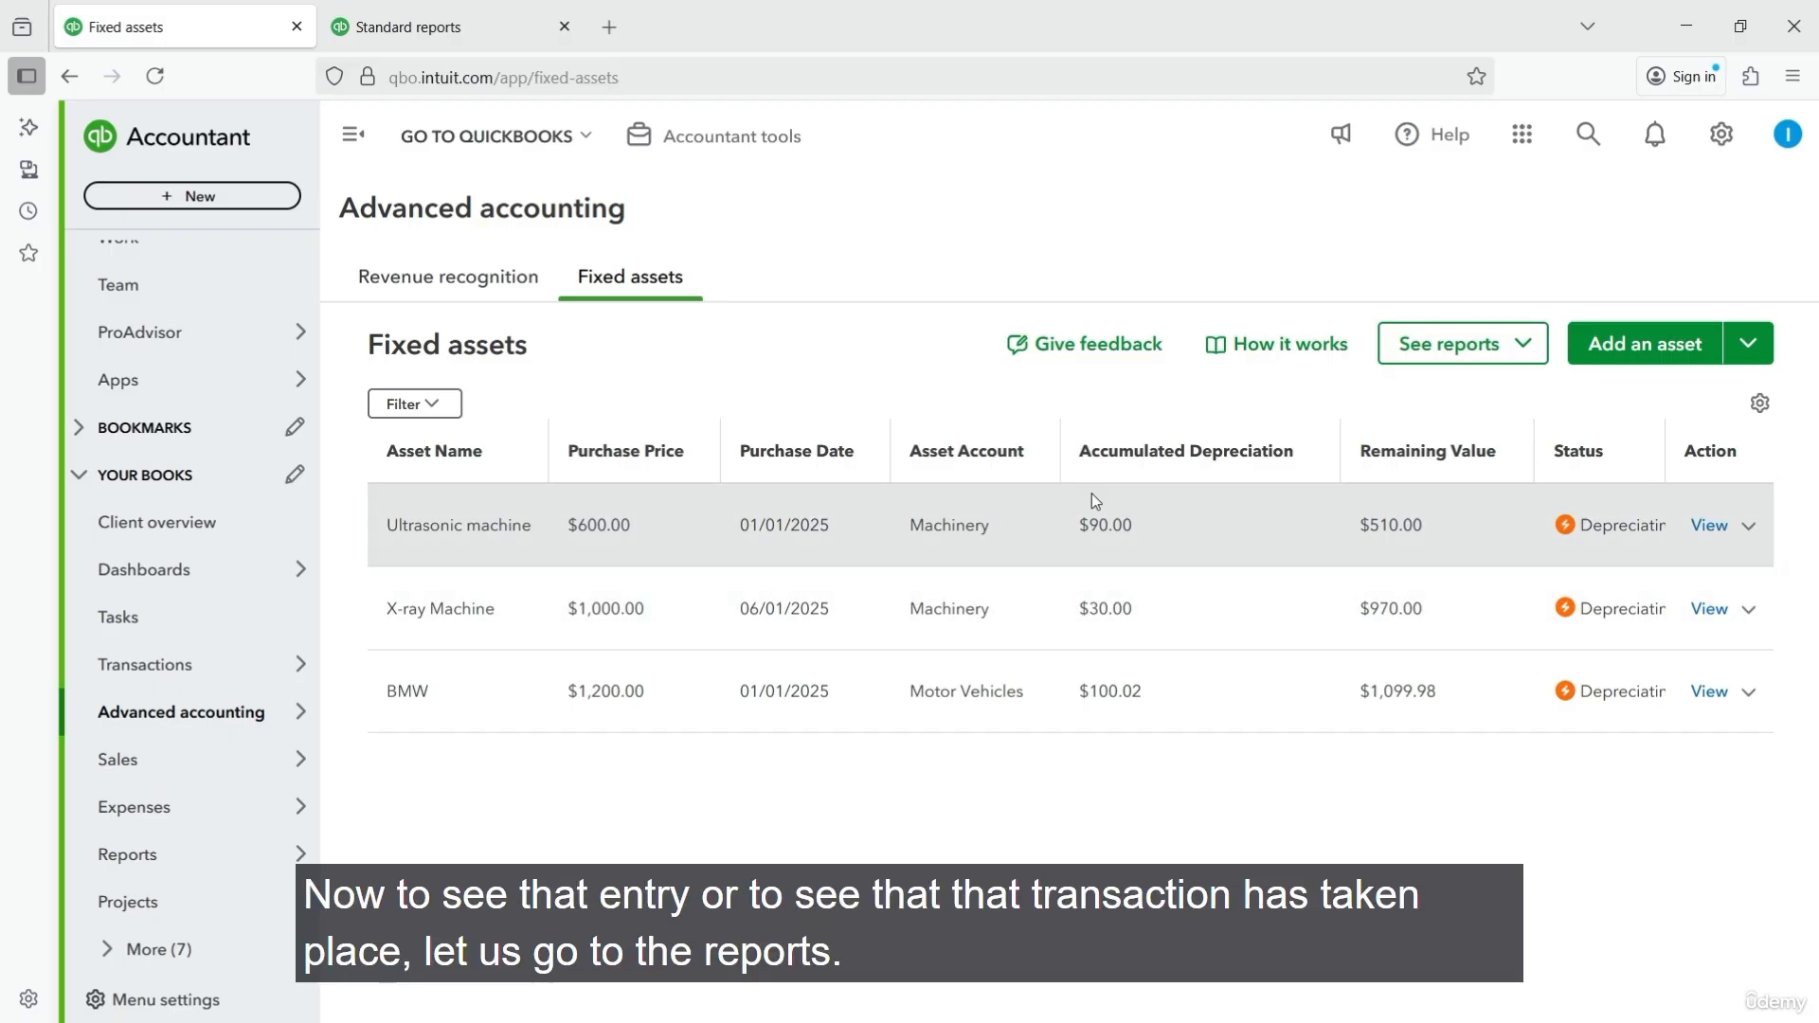
pyautogui.click(468, 29)
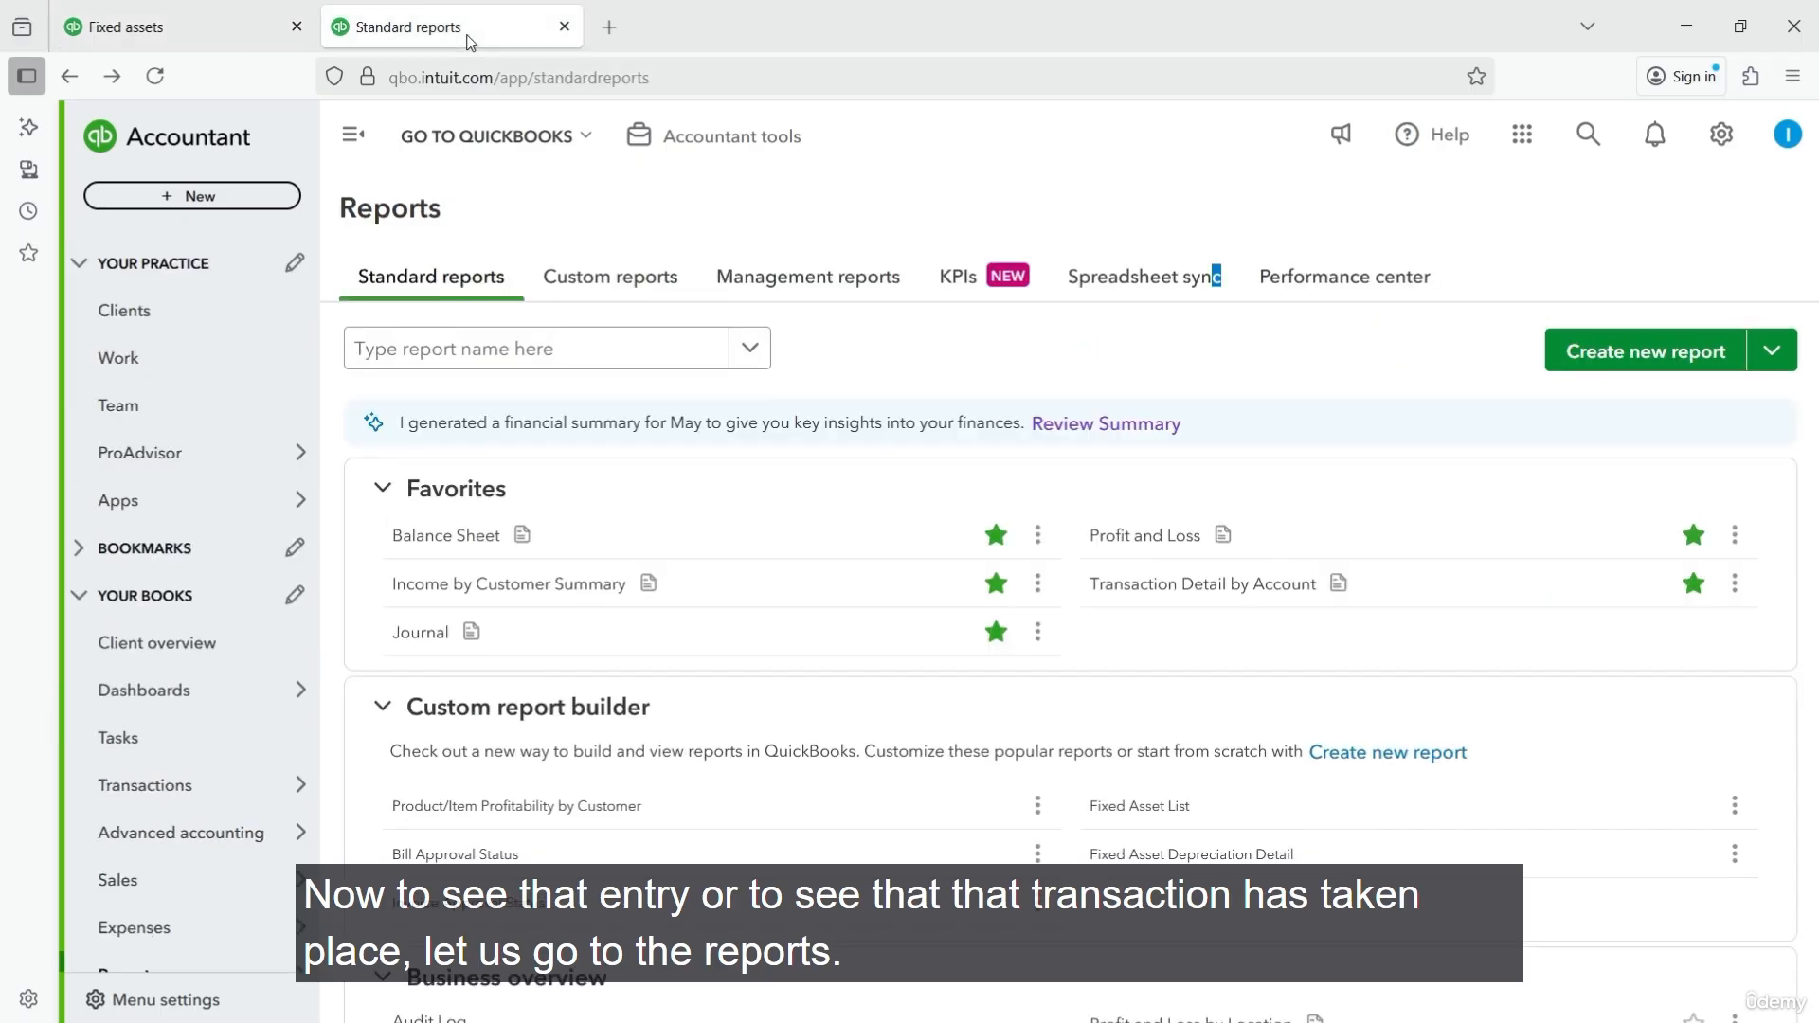
pyautogui.click(495, 358)
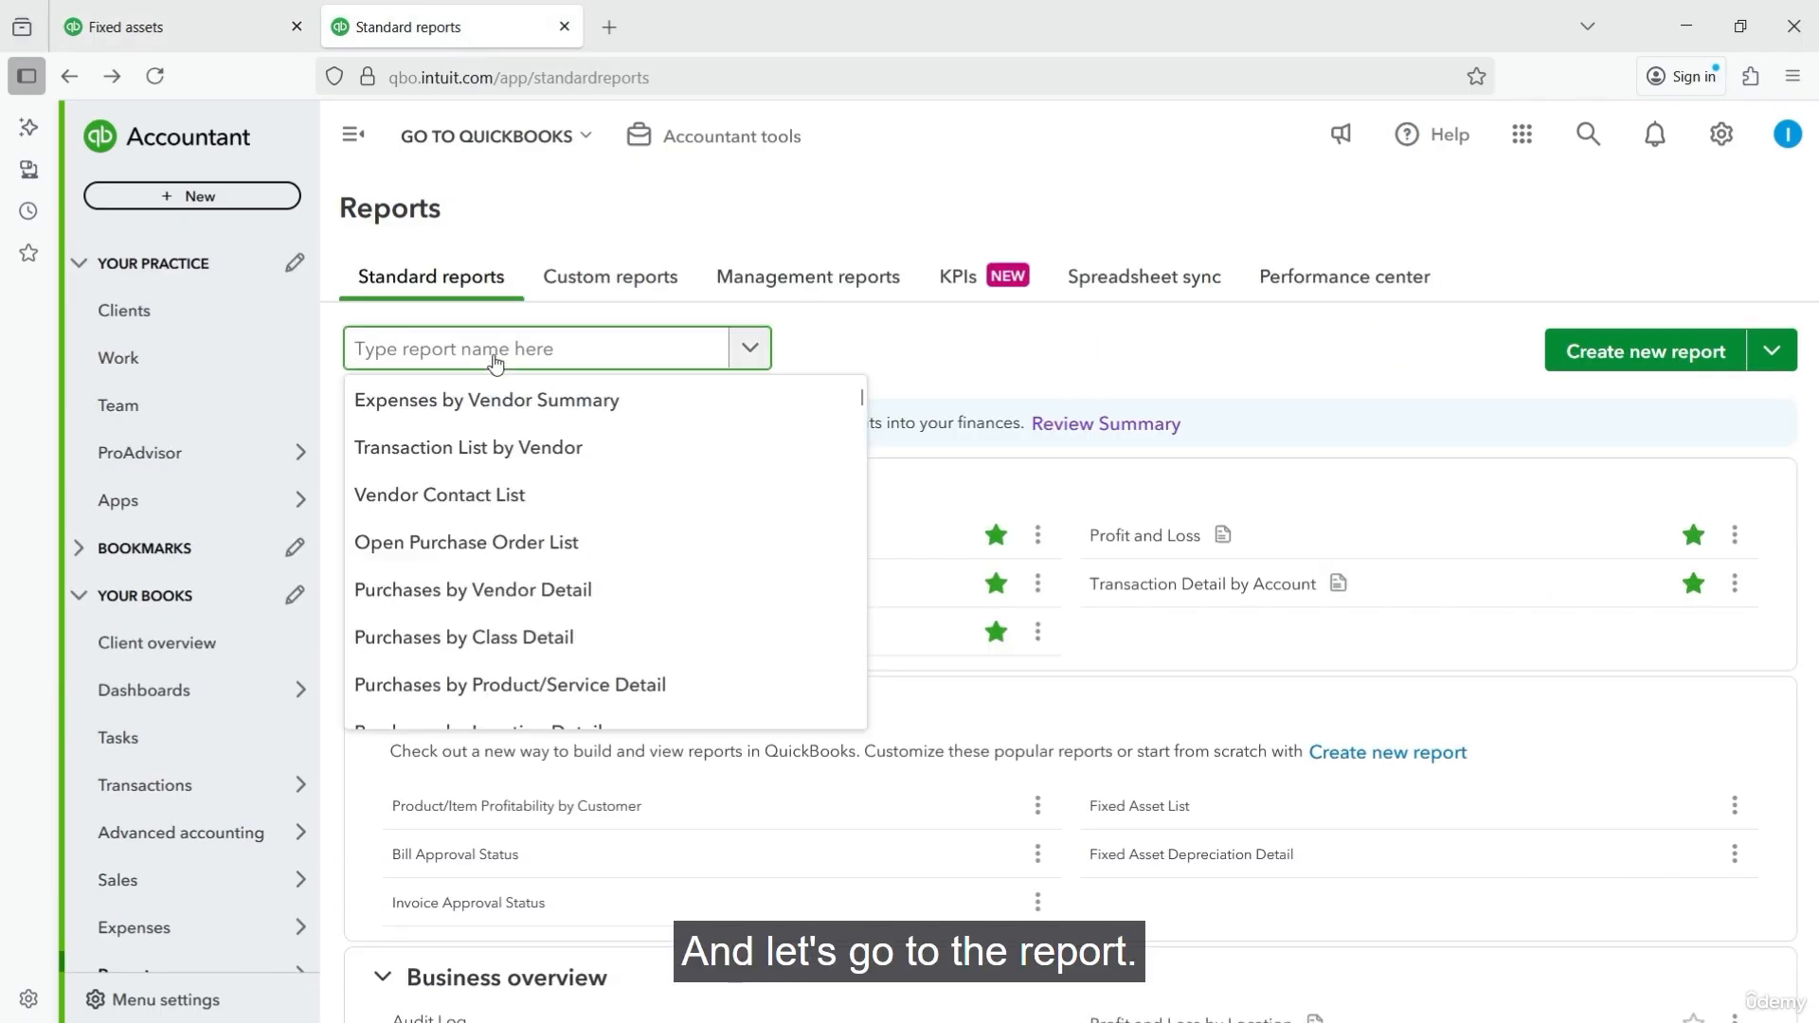
pyautogui.write('joun')
pyautogui.press('BackSpace')
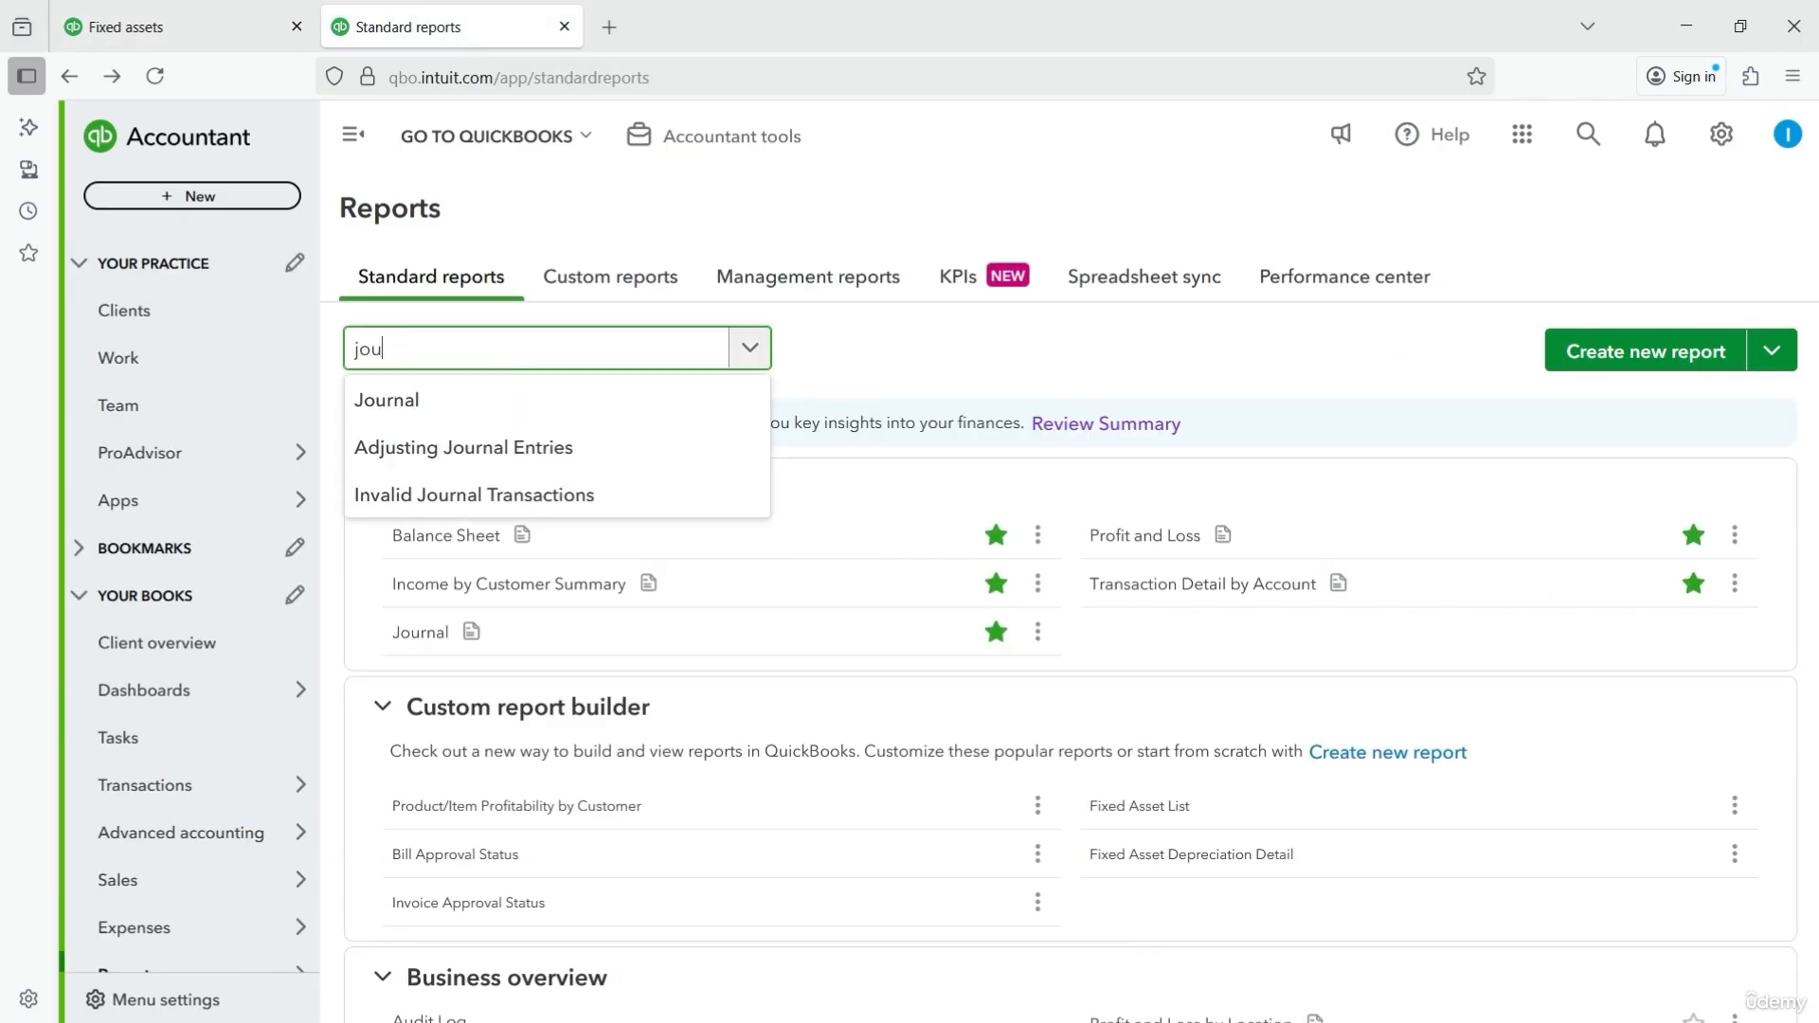
pyautogui.click(433, 400)
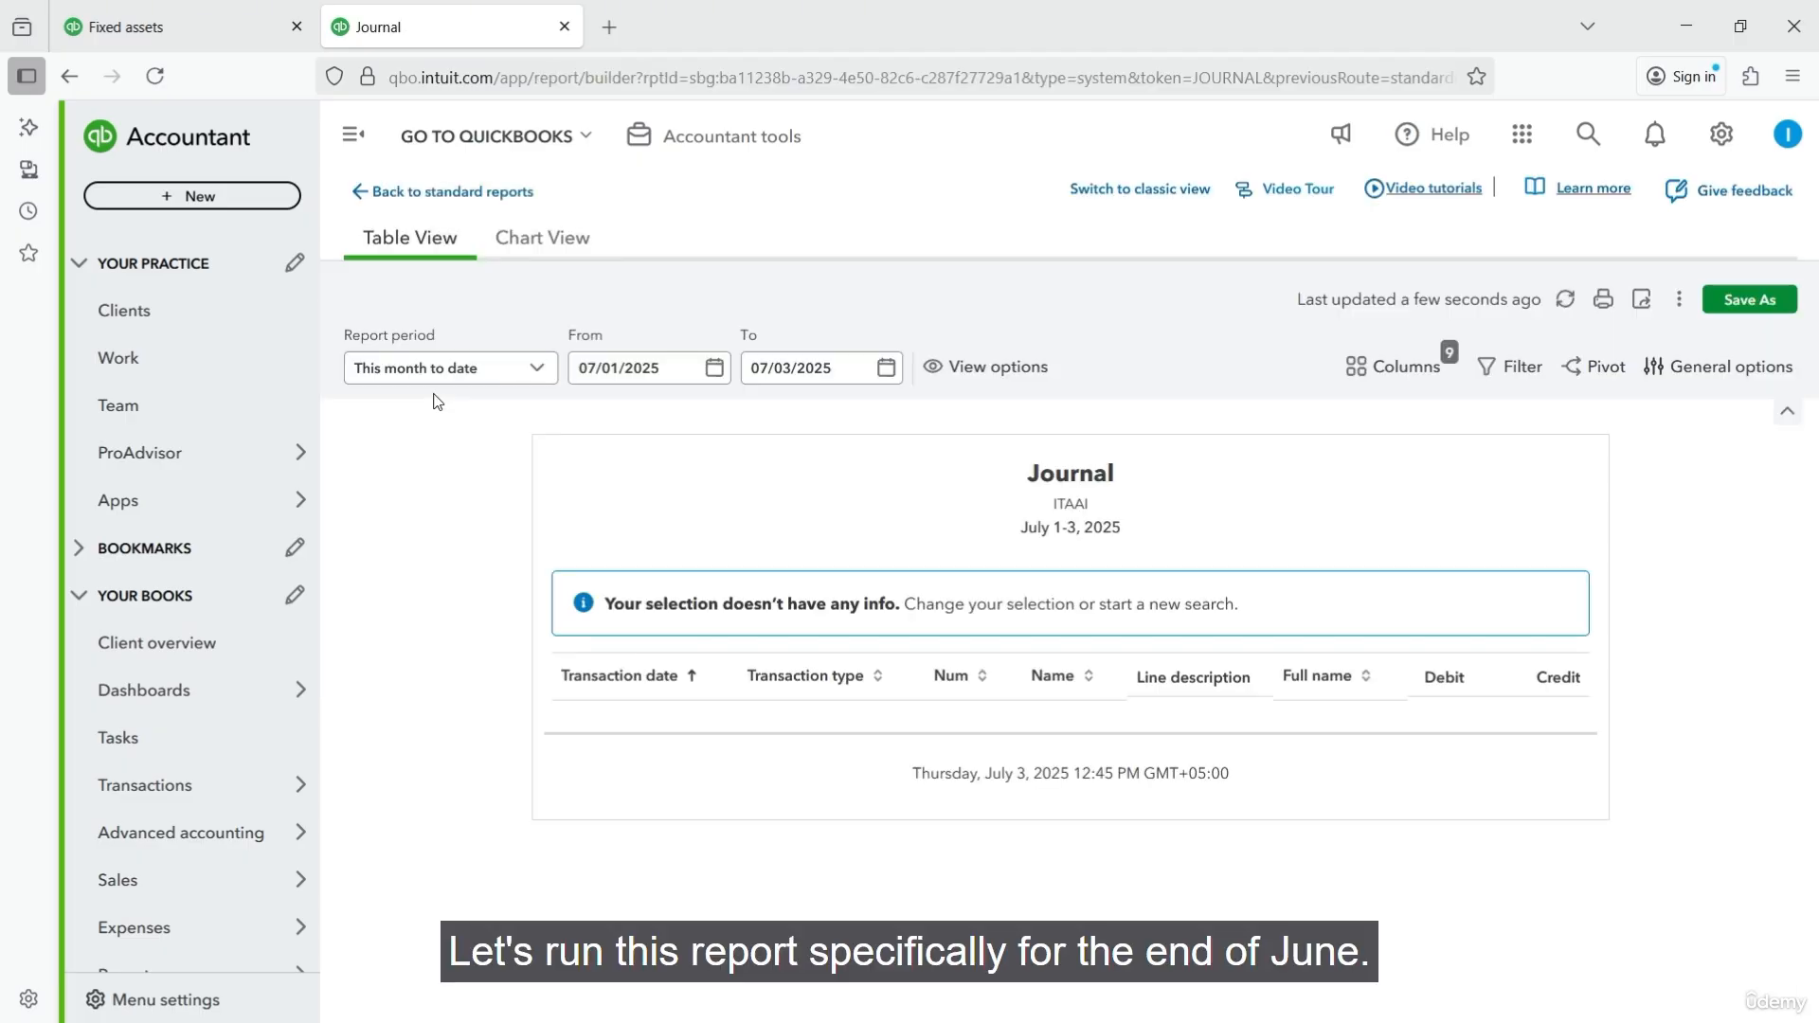
# - Run the Journal report from 06/30/2025 to 06/30/2025 and review the depreciation entries for each asset
pyautogui.click(716, 371)
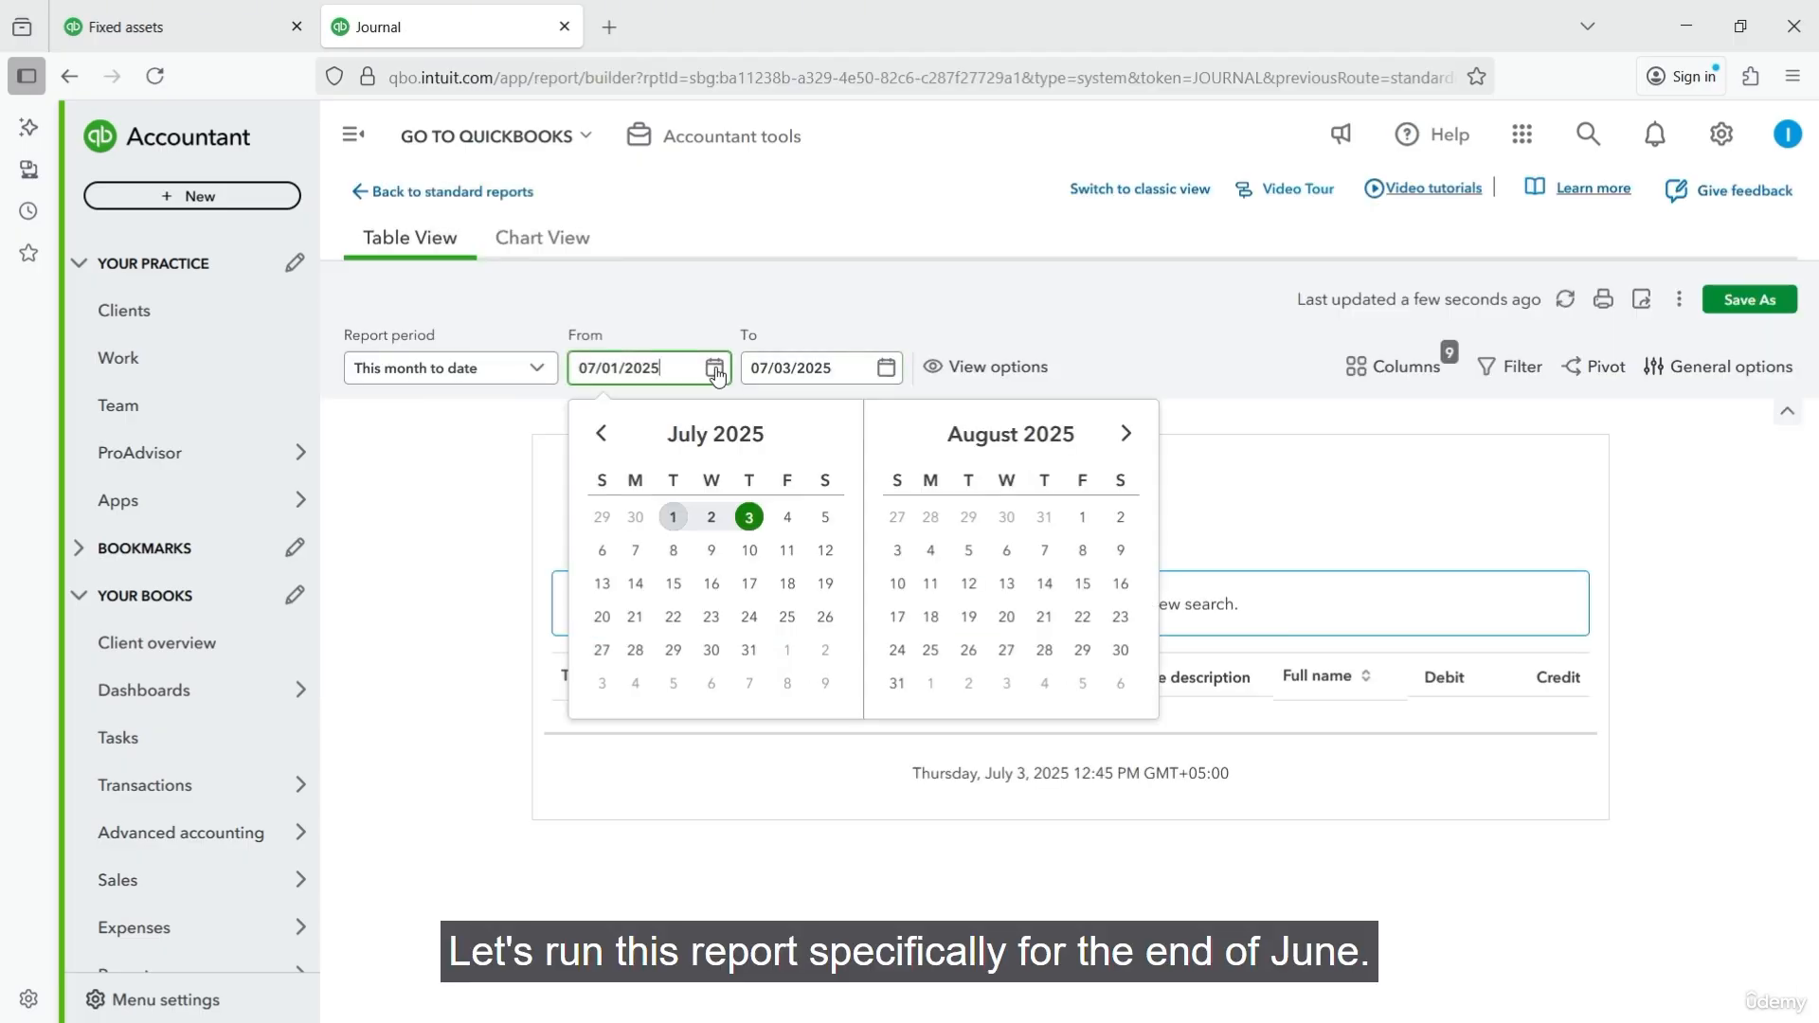
pyautogui.click(600, 433)
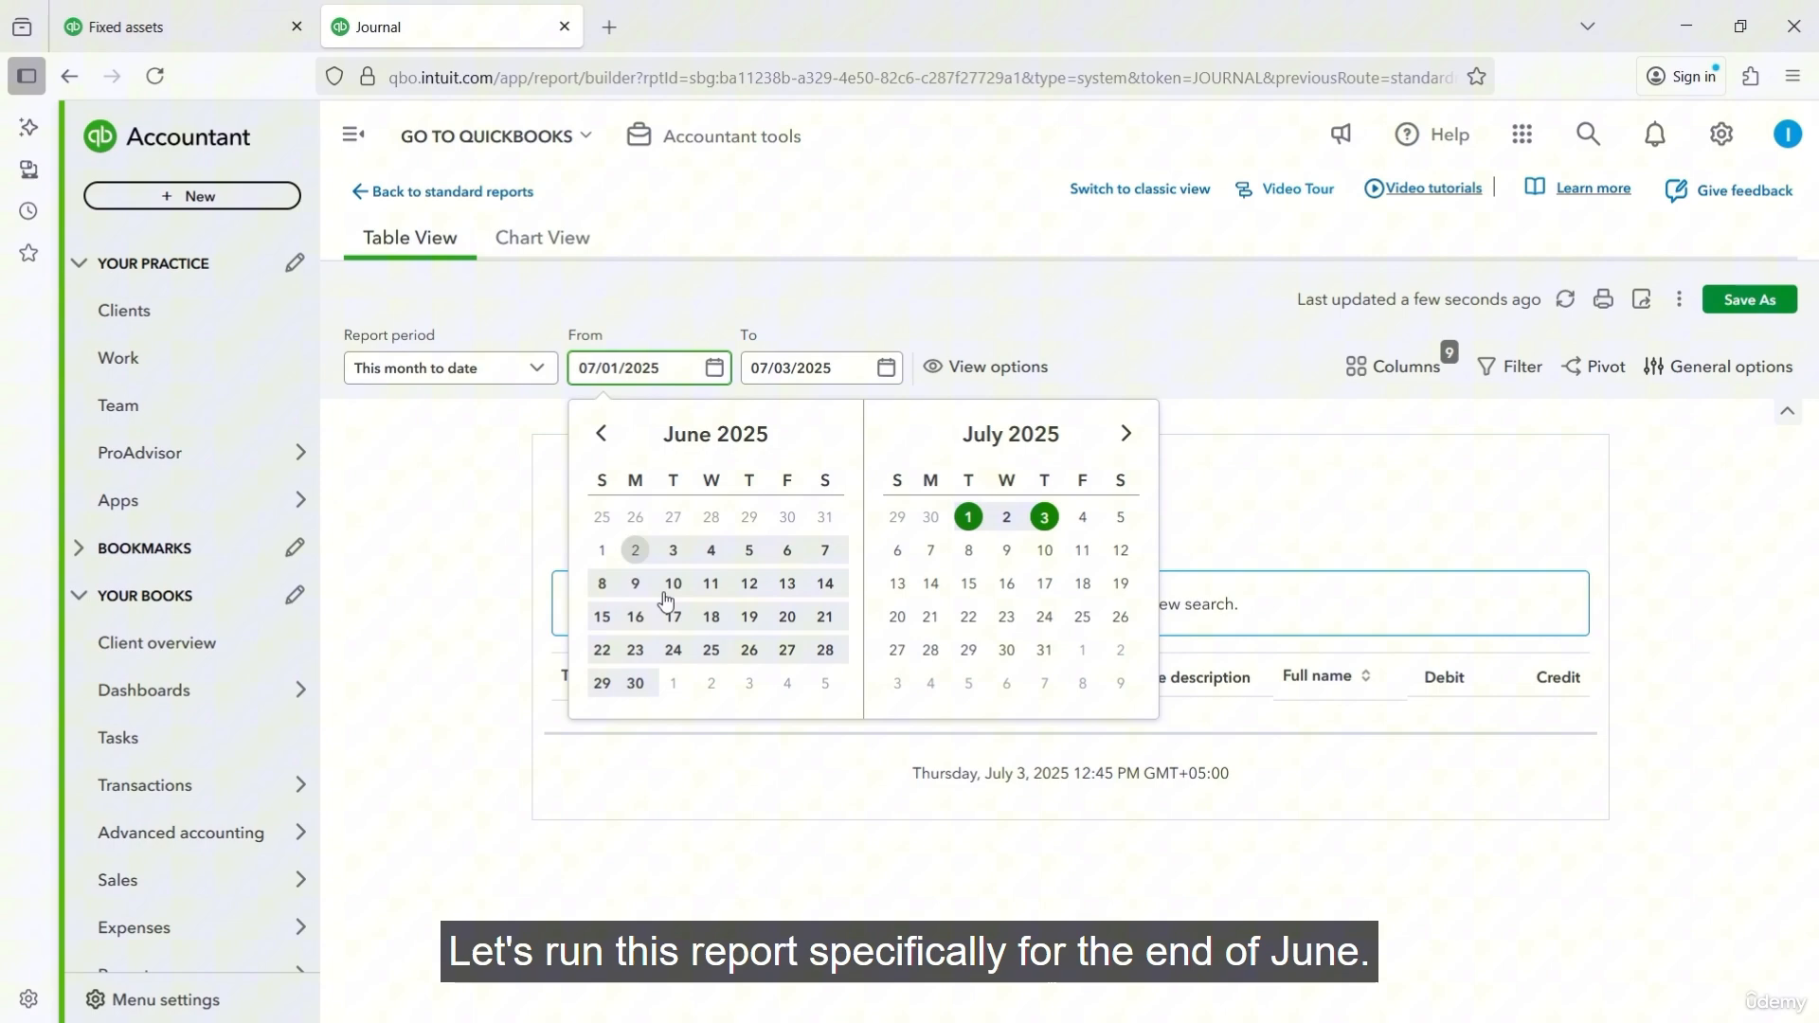
pyautogui.click(633, 683)
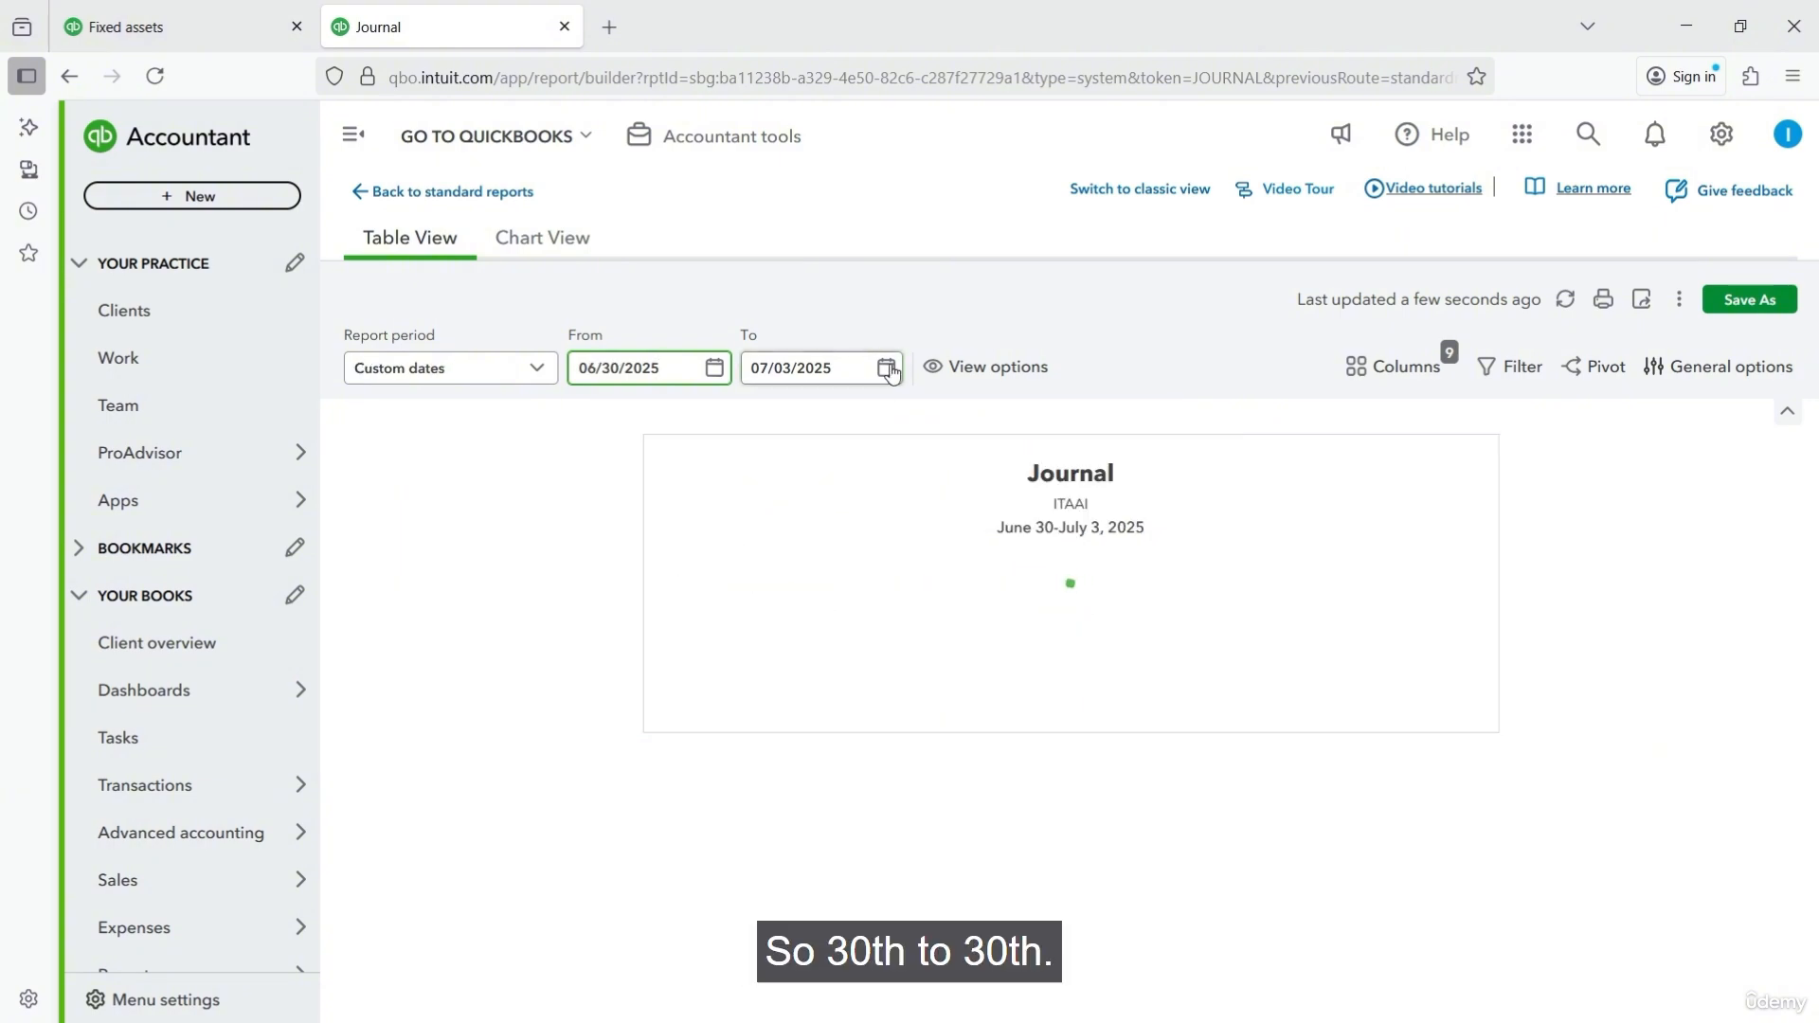
pyautogui.click(887, 367)
pyautogui.click(774, 432)
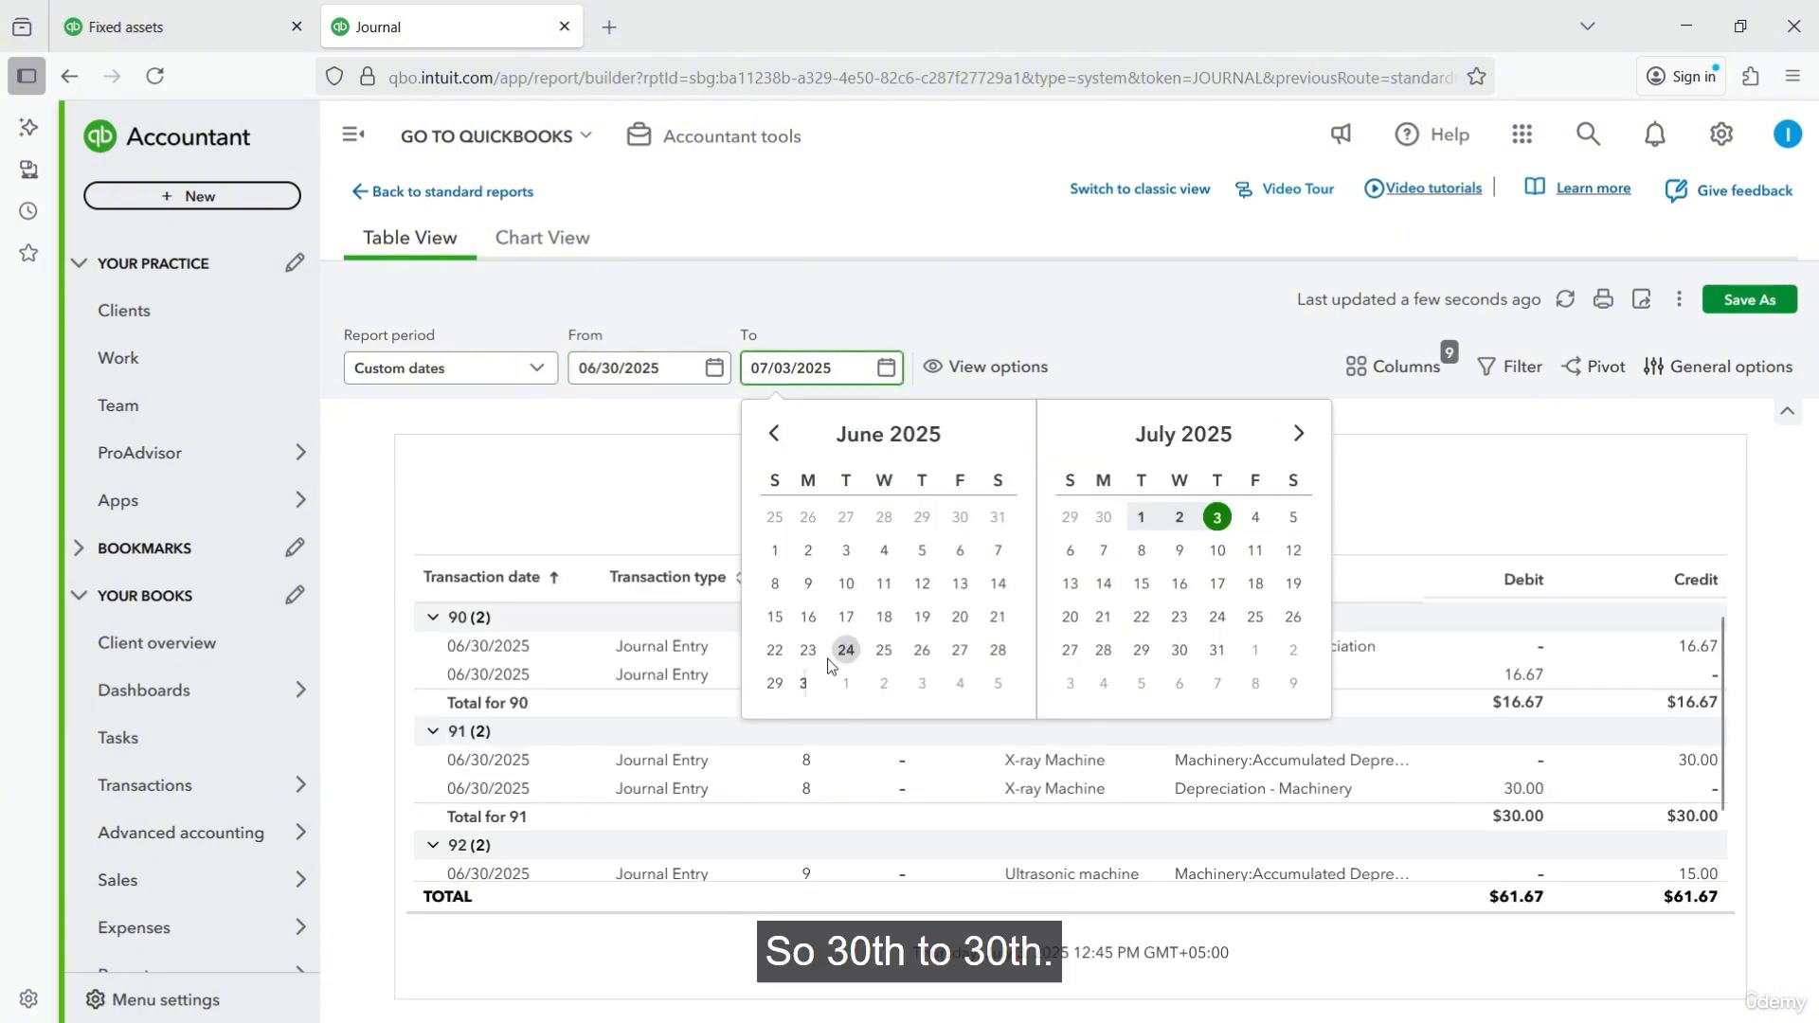
pyautogui.click(807, 683)
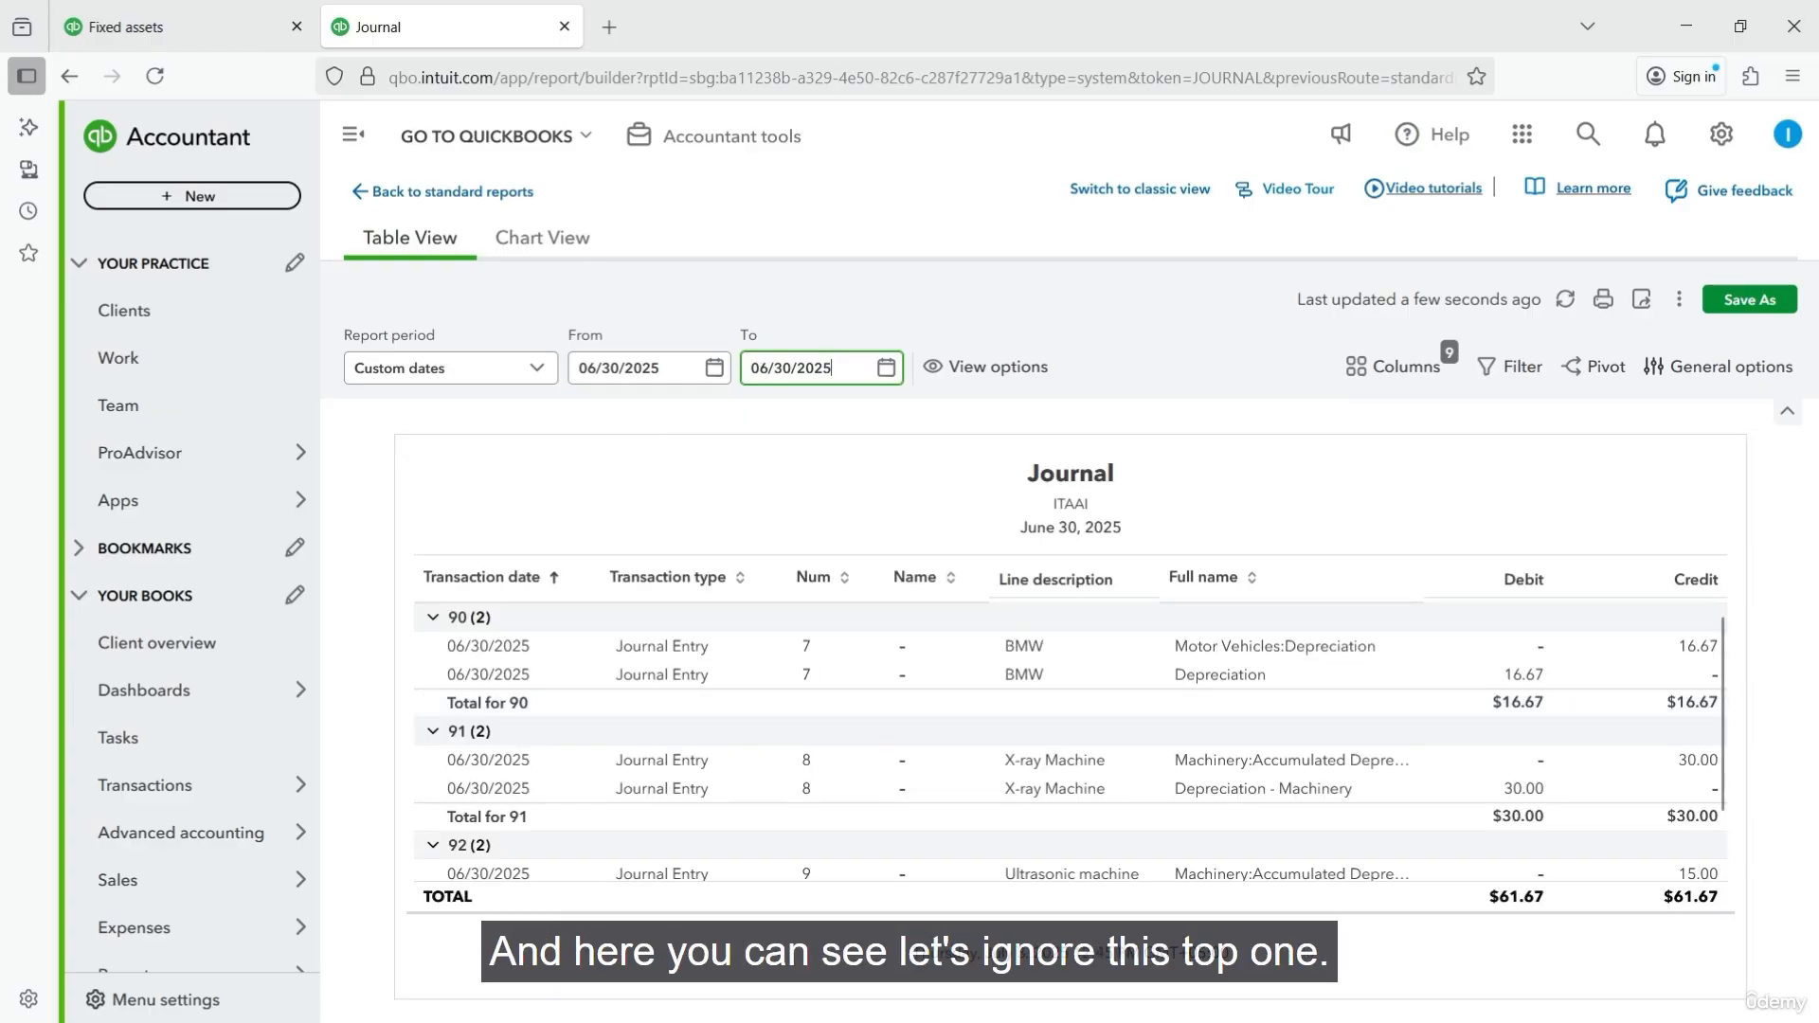
pyautogui.scroll(-2, 1009, 748)
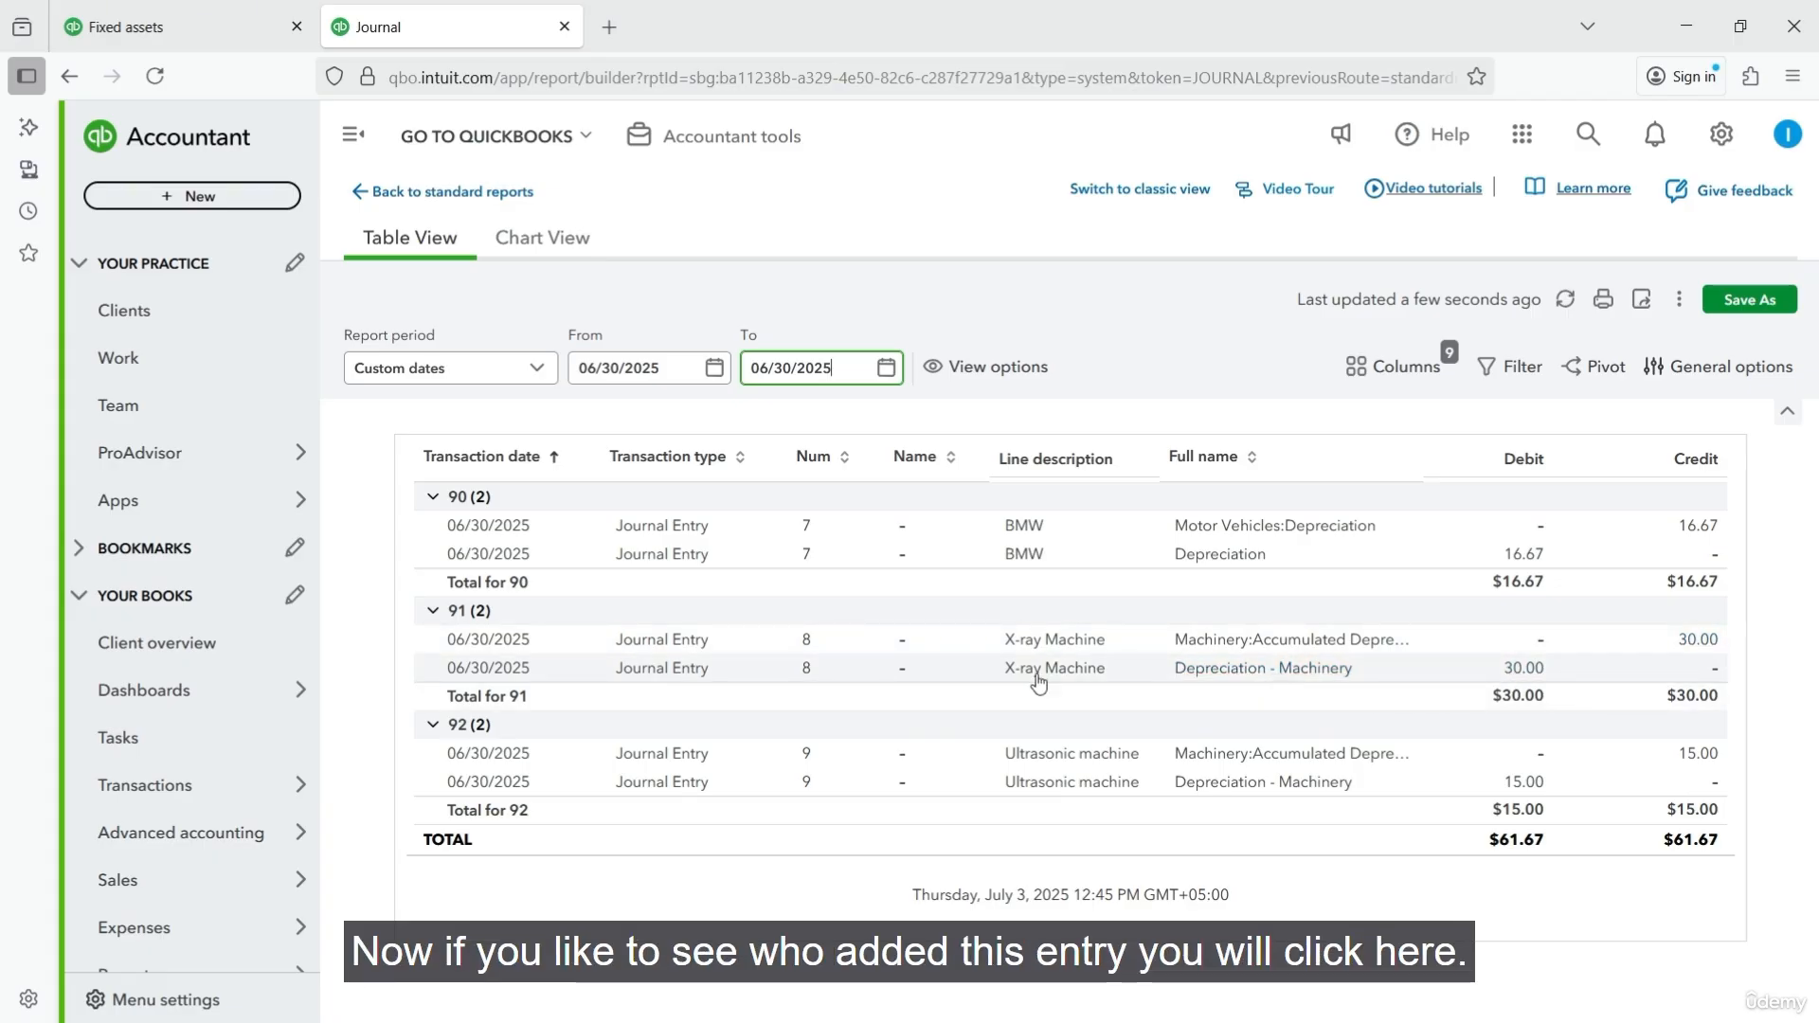
# - Open the Ultrasonic machine's depreciation journal entry and examine its audit history, including who added it and the accounts and amounts
pyautogui.click(659, 782)
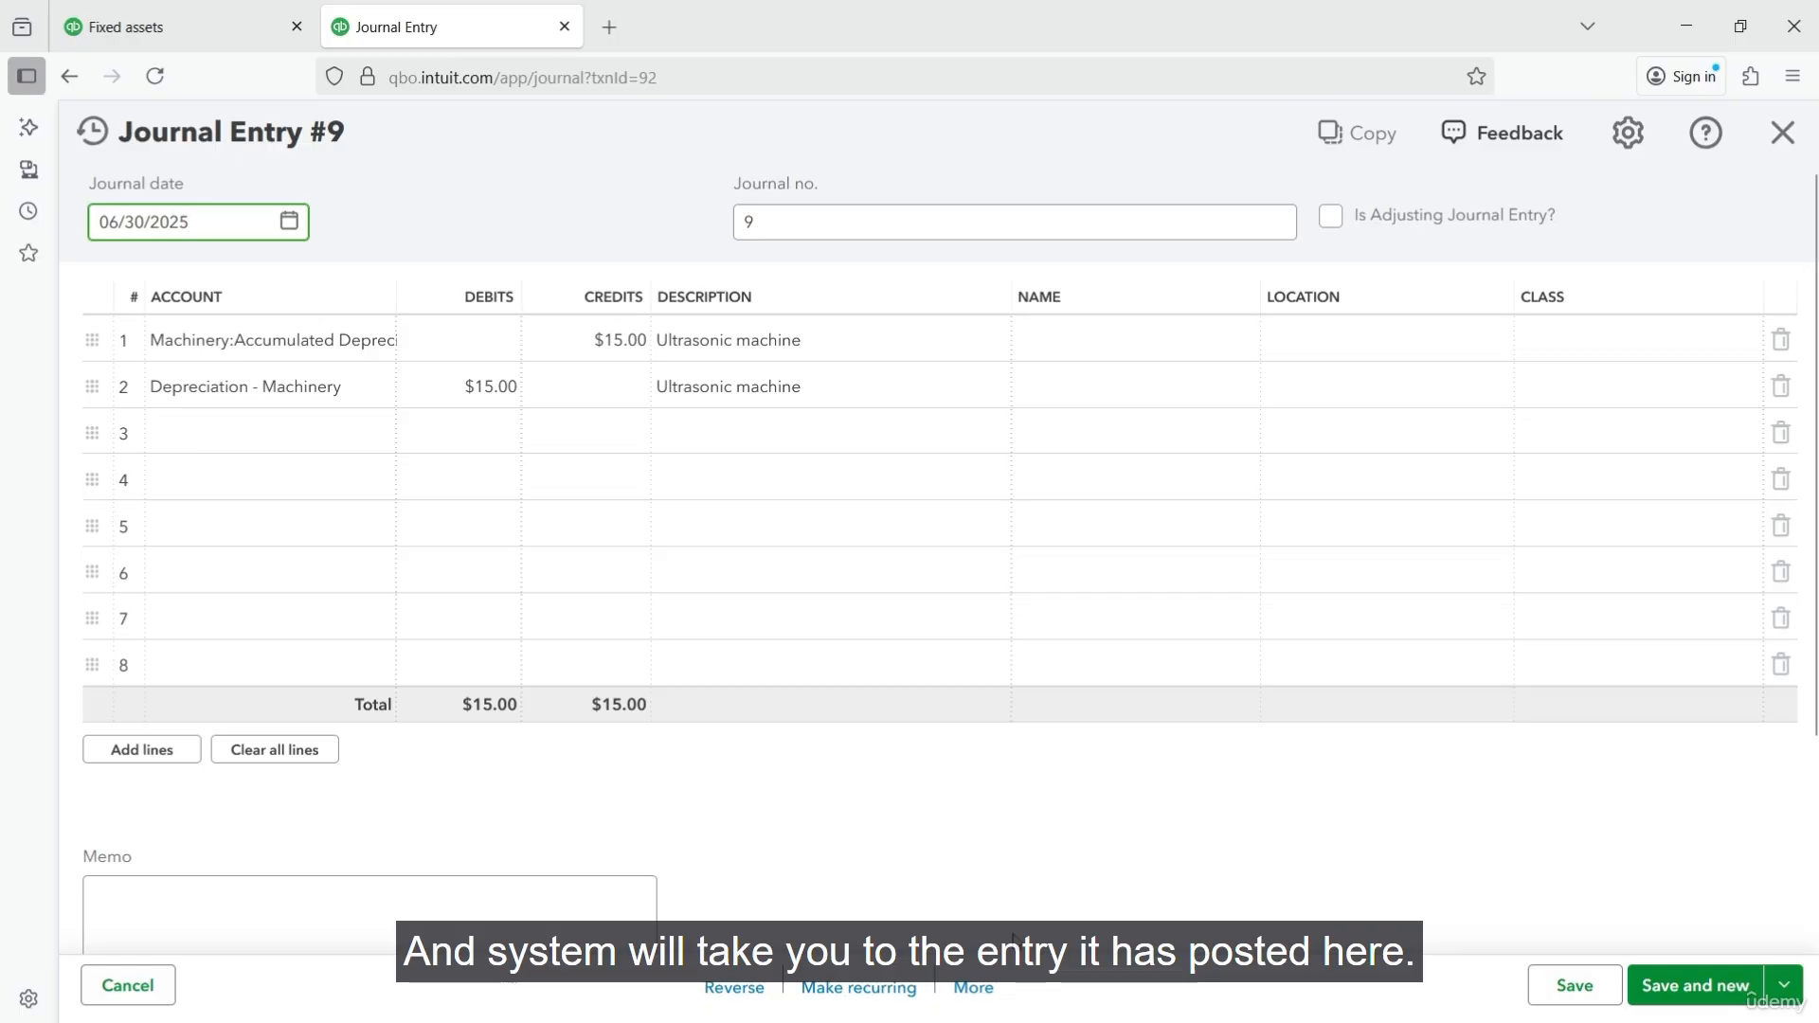
pyautogui.click(981, 991)
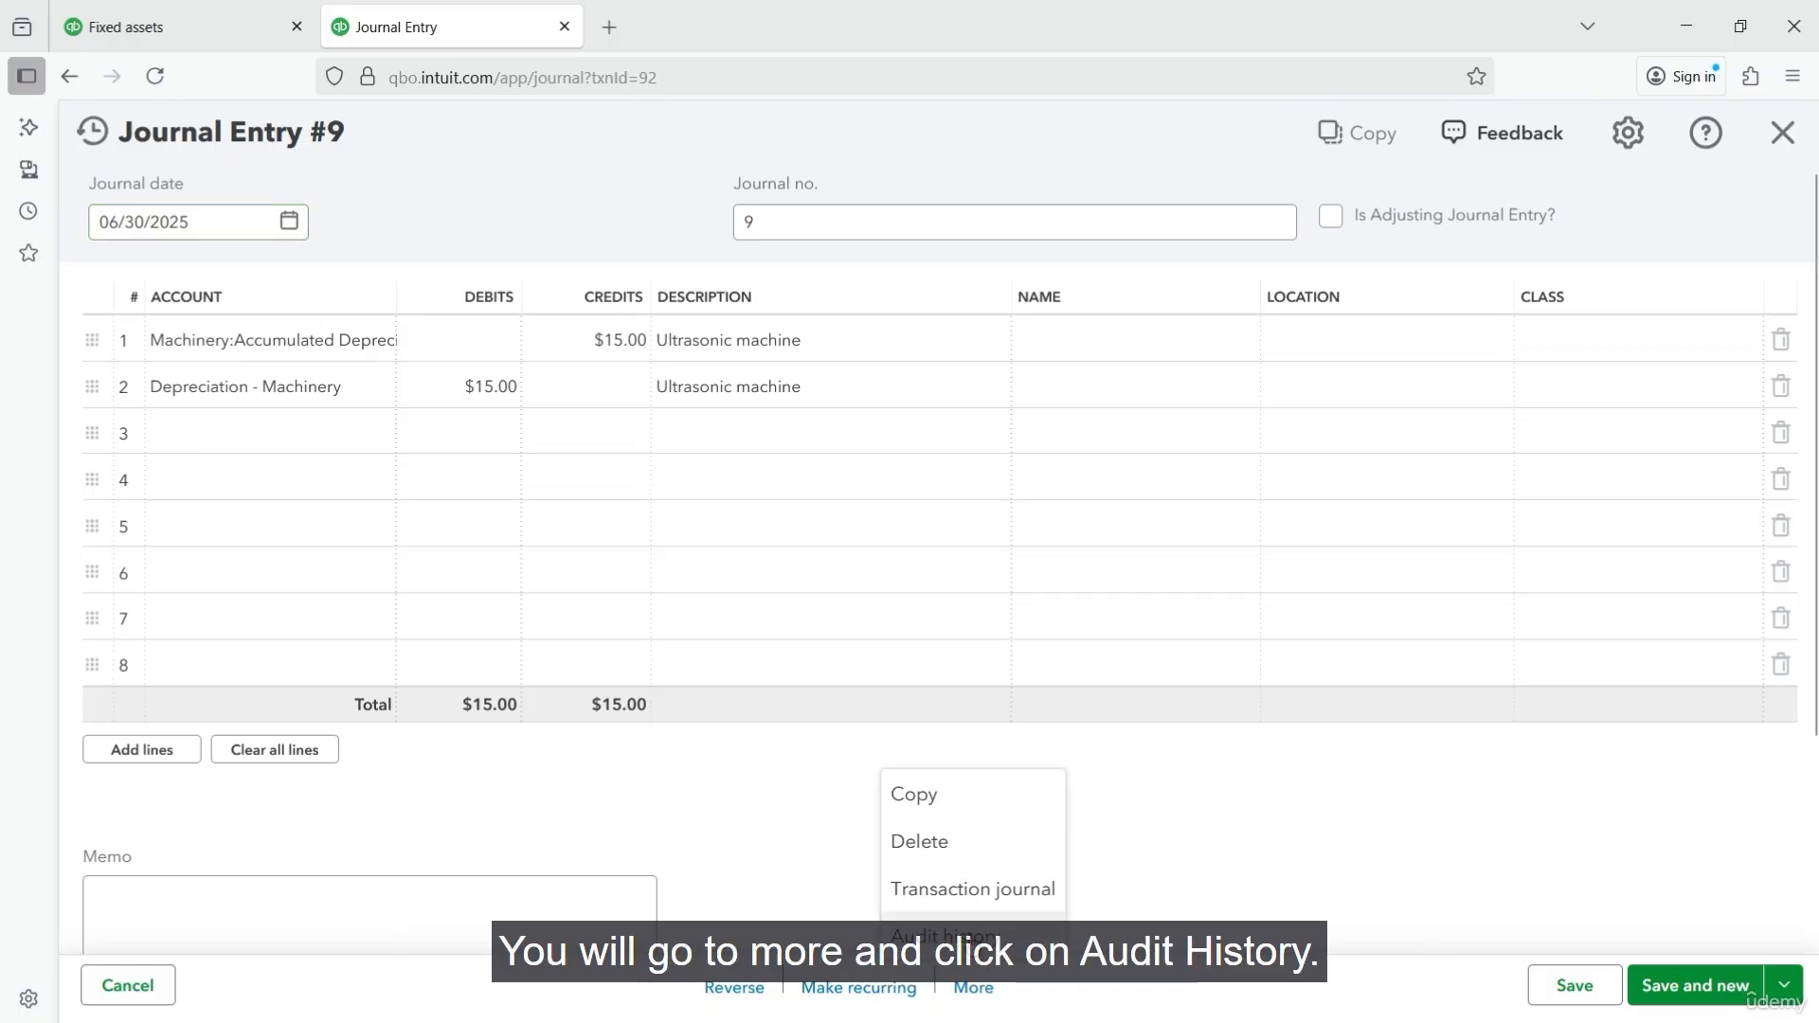
pyautogui.click(944, 936)
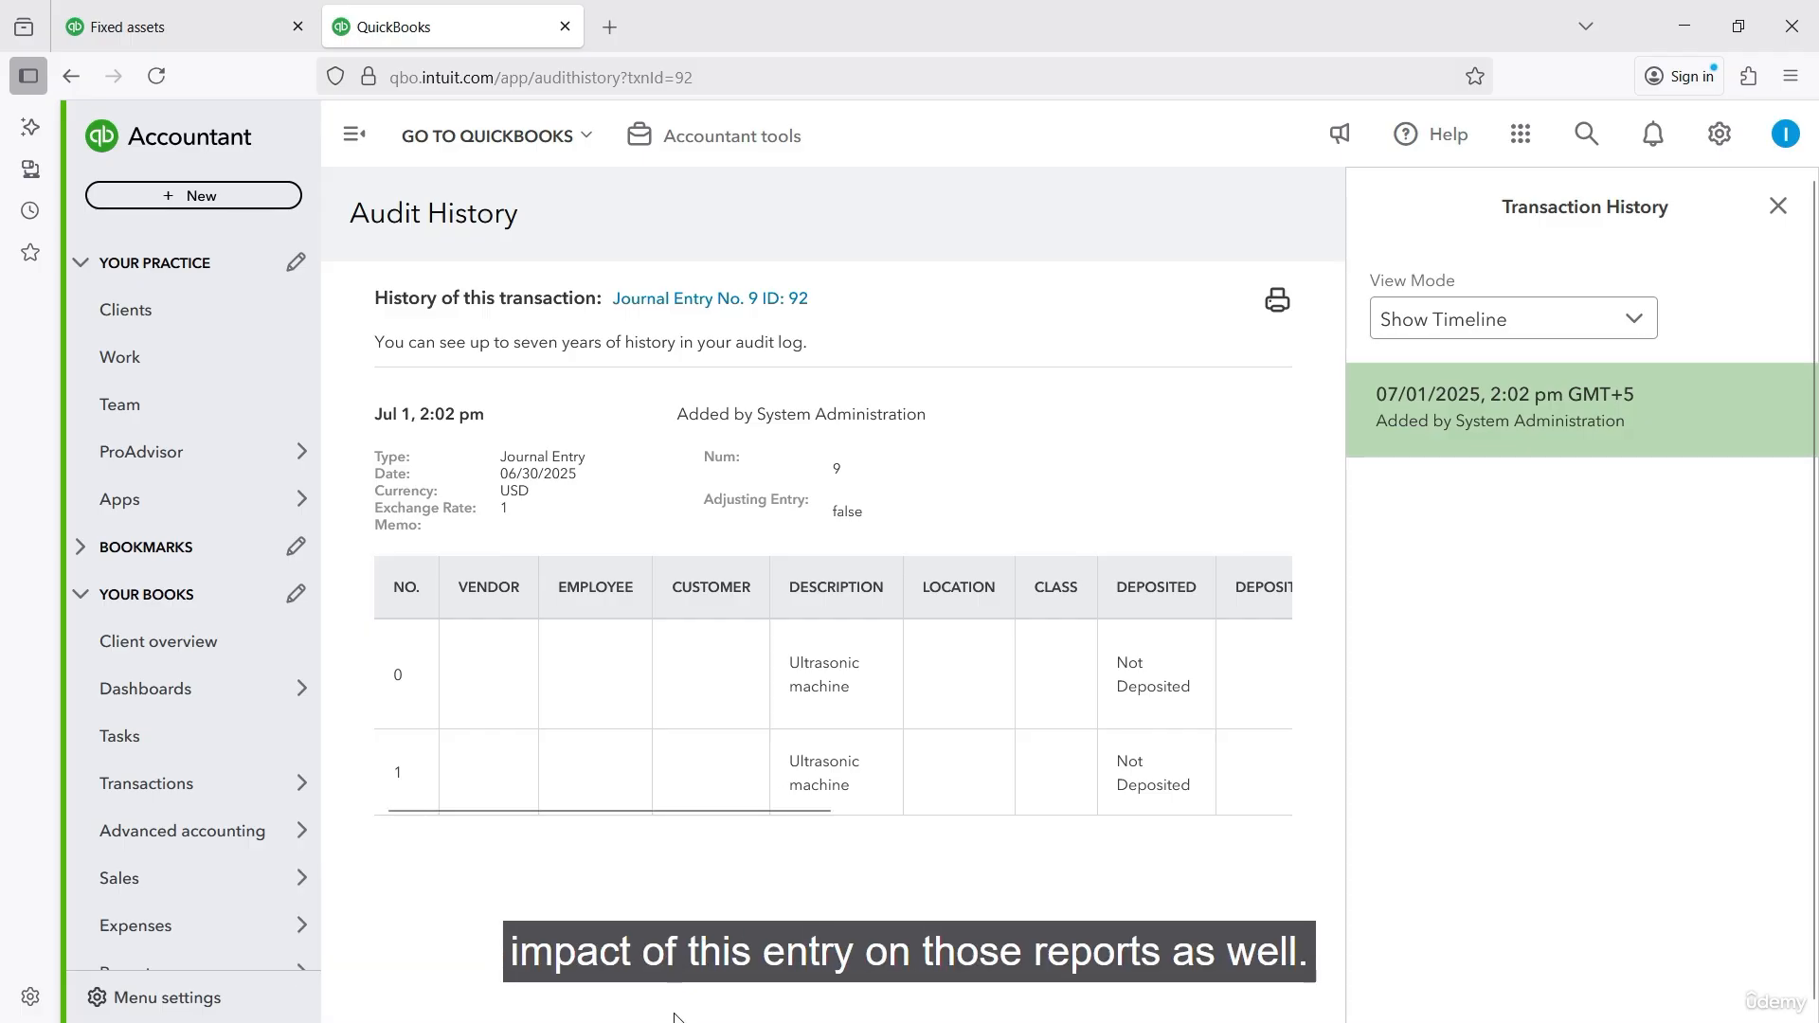
pyautogui.scroll(-1, 812, 885)
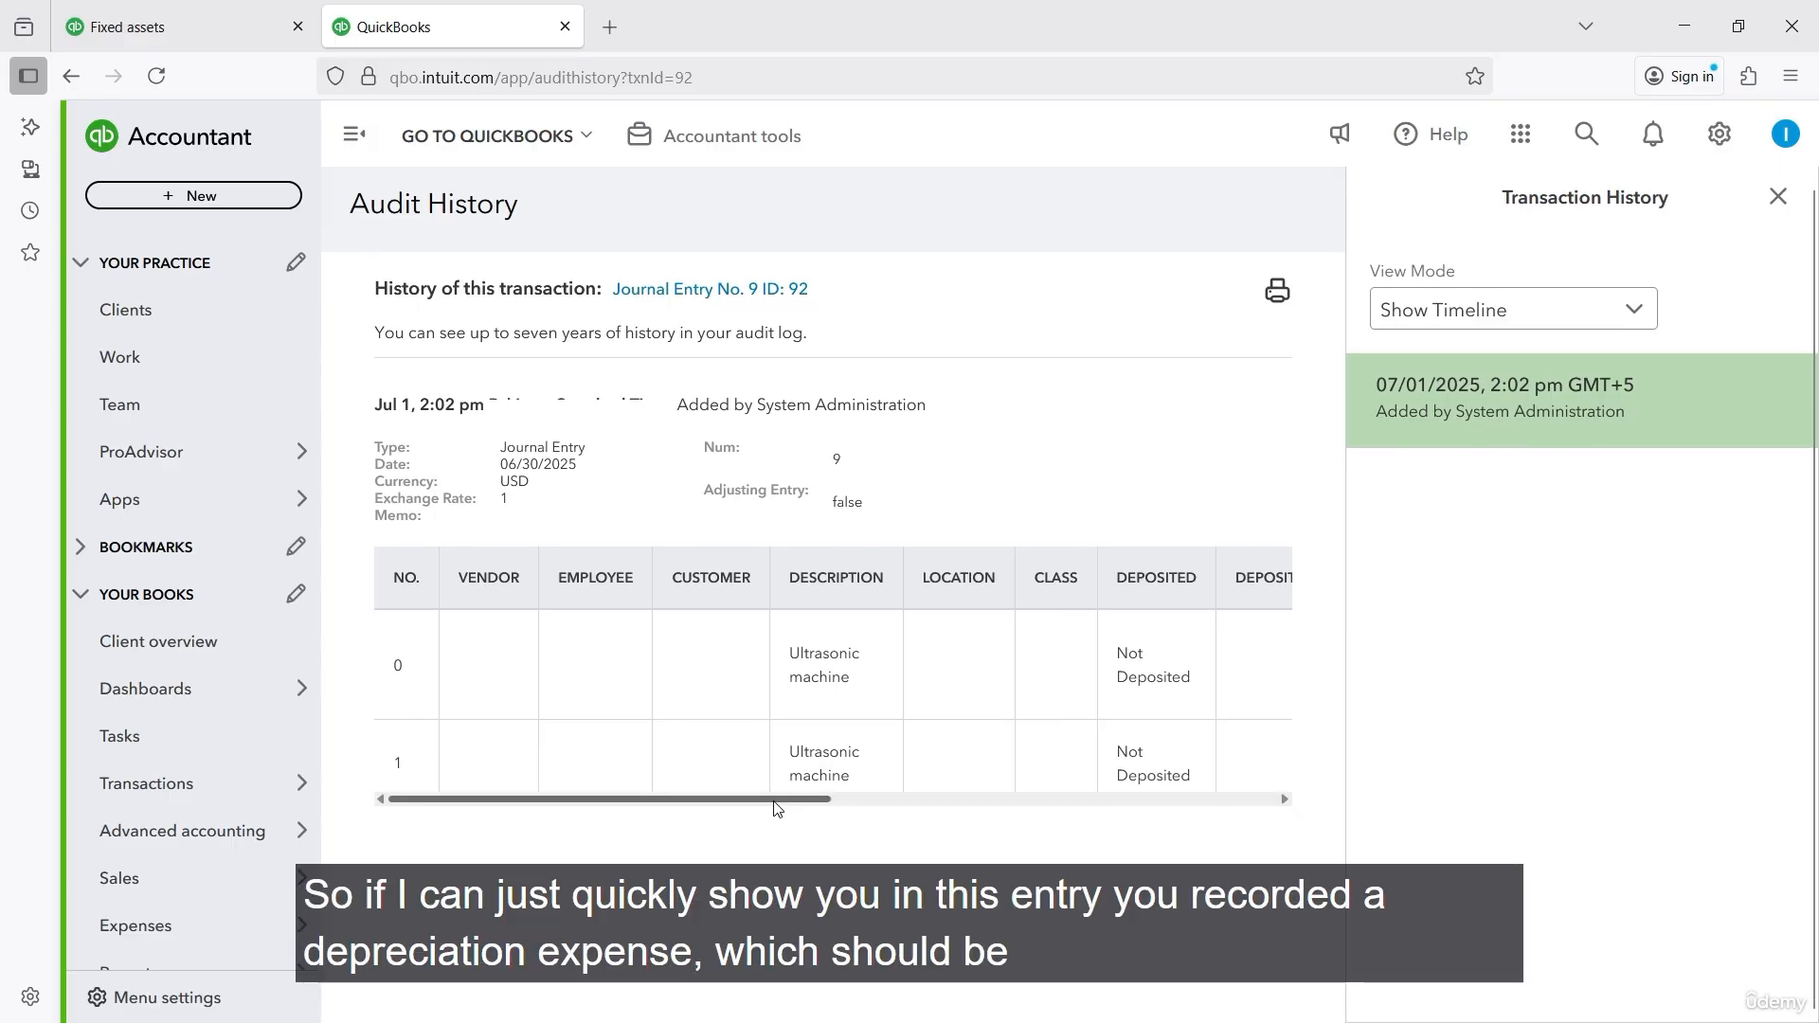
pyautogui.moveTo(774, 801); pyautogui.dragTo(1272, 873)
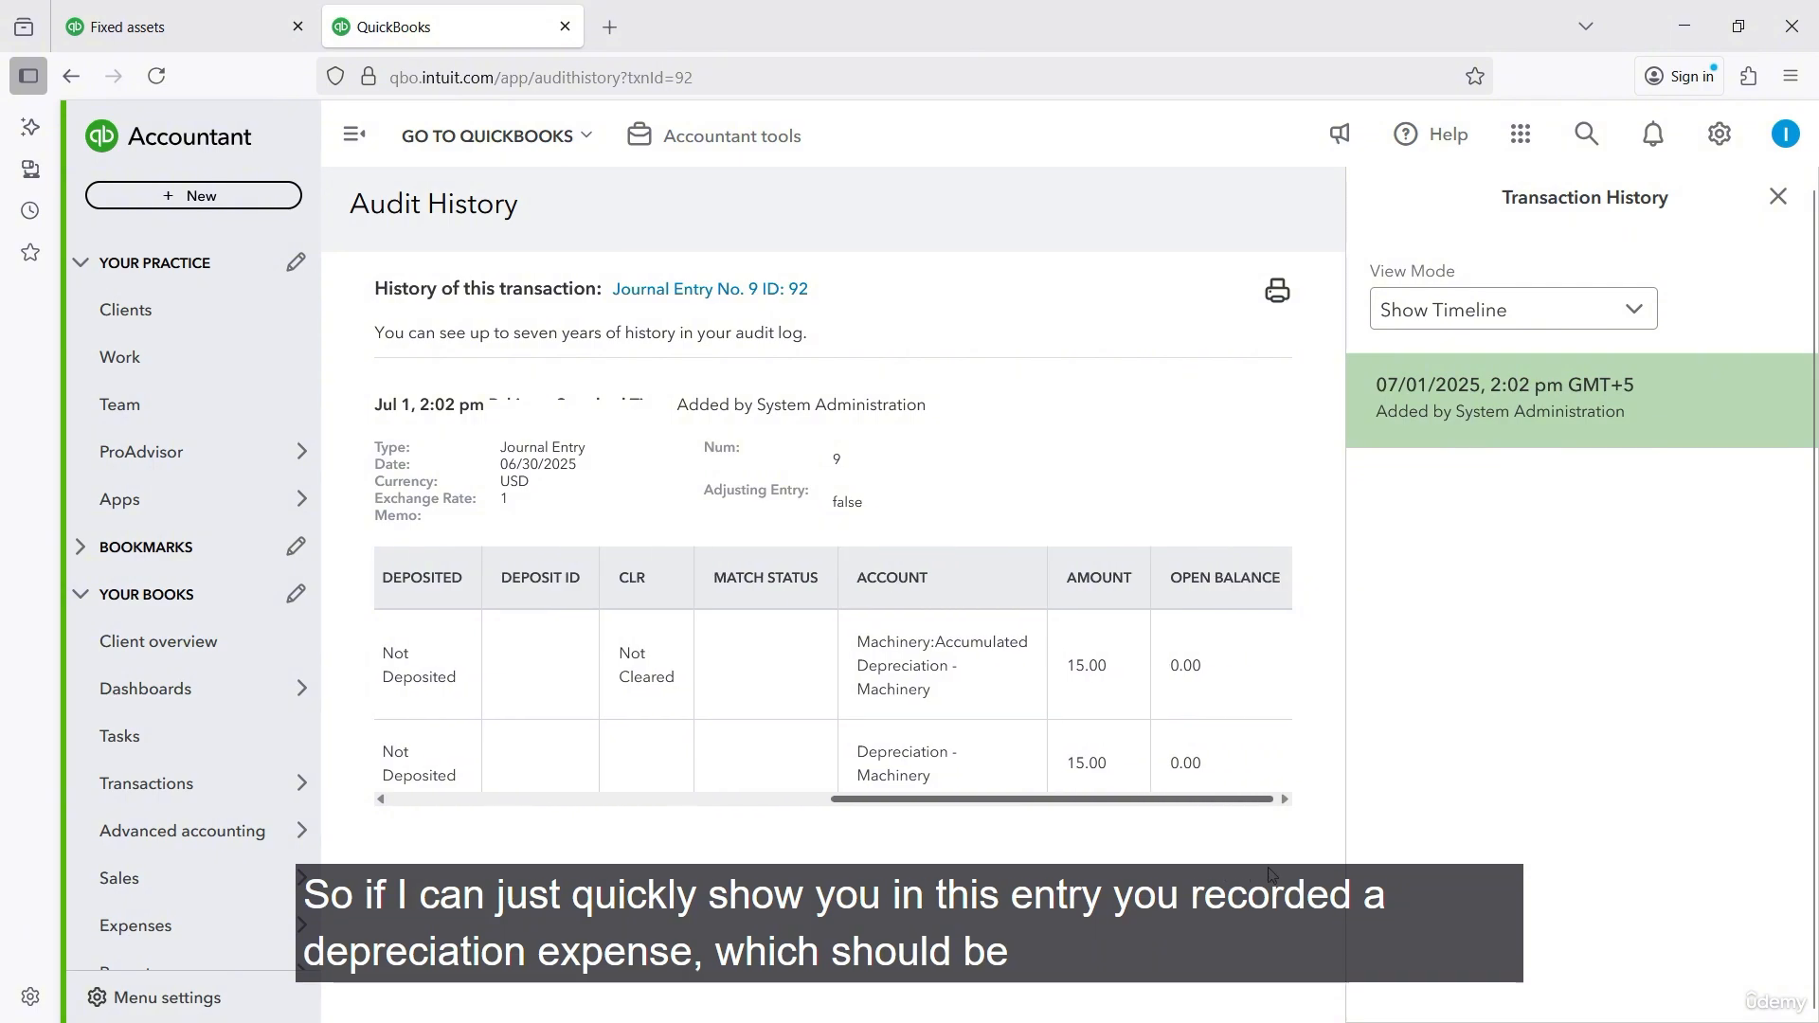